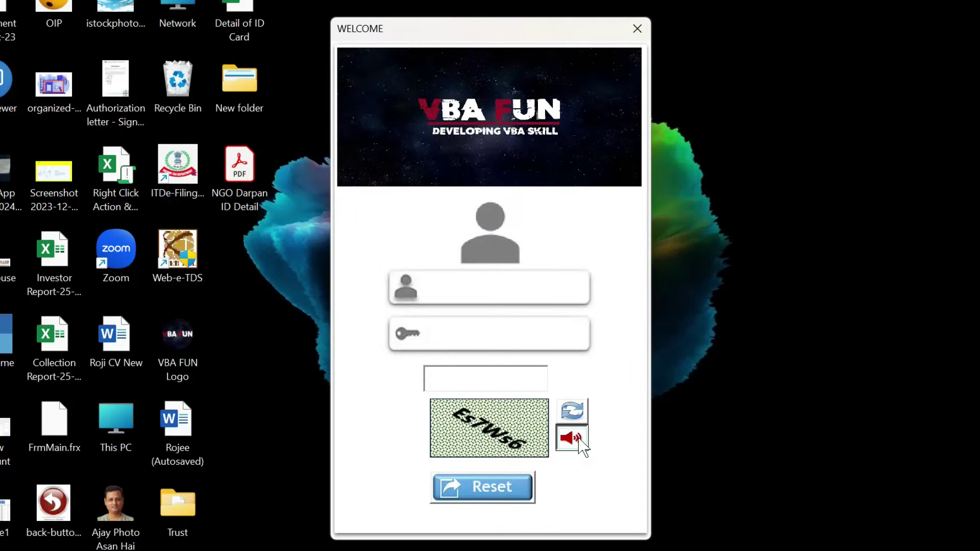
Step: Play the captcha aloud, then regenerate the captcha text repeatedly until it reads Eq1Ya6
left_click(578, 439)
left_click(572, 411)
left_click(572, 411)
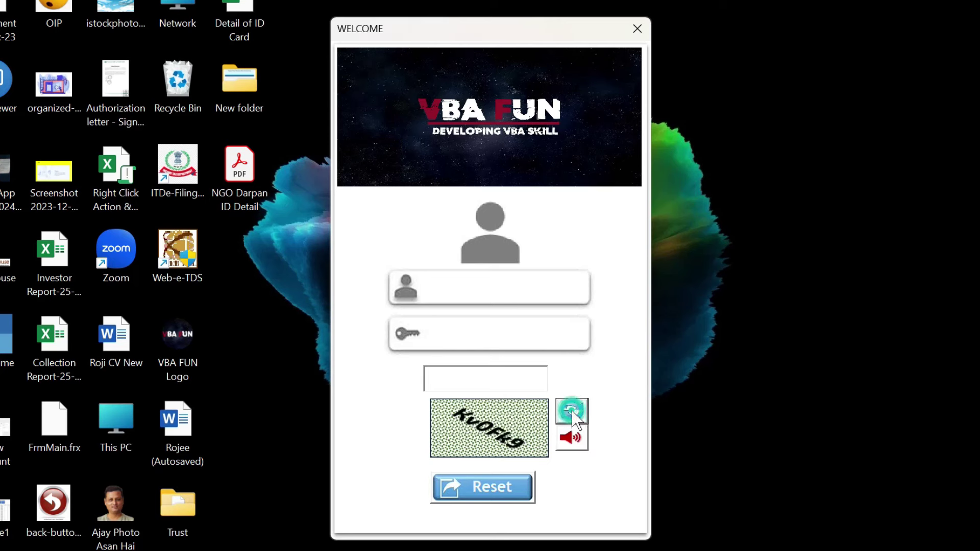
left_click(572, 411)
left_click(572, 411)
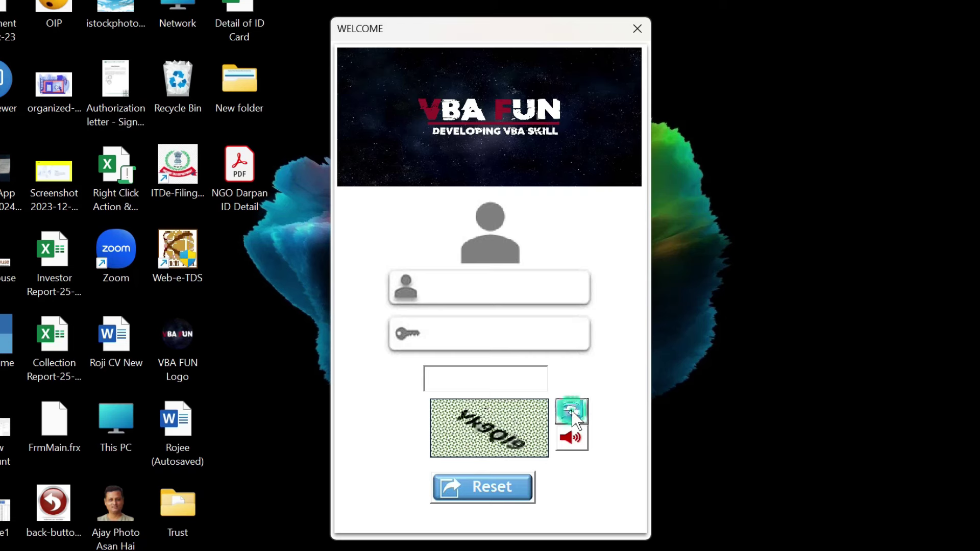
left_click(573, 413)
left_click(573, 413)
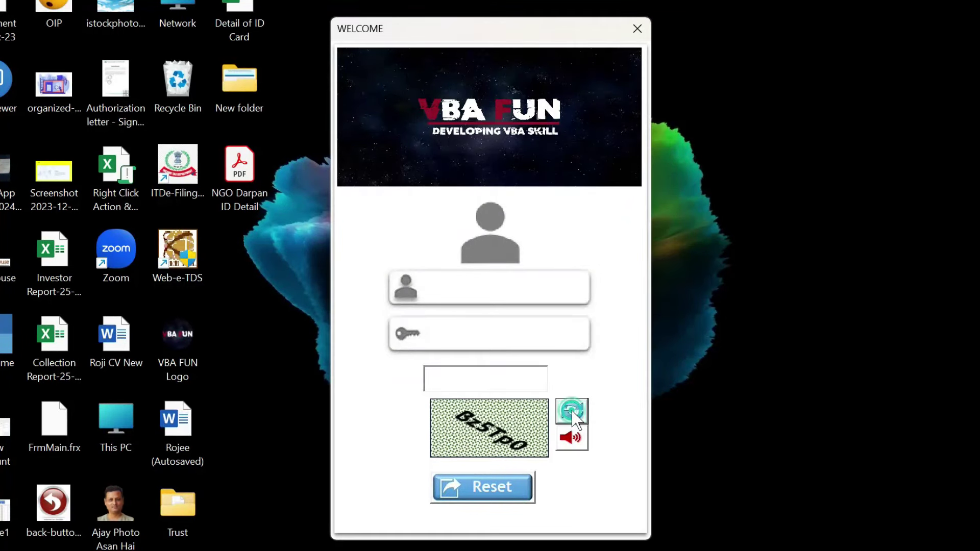
left_click(572, 412)
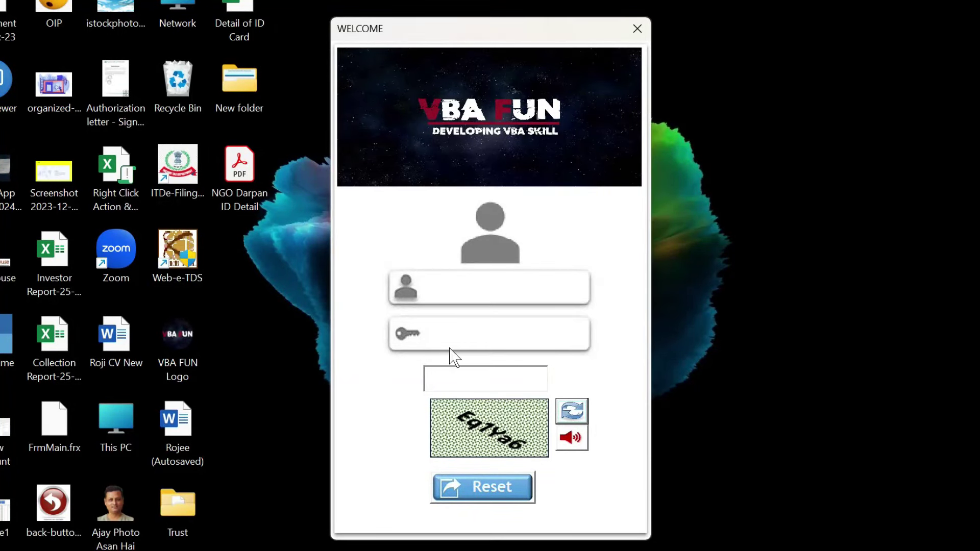
Step: Log in with the exact captcha Eq1Ya6 and dismiss the Loged message
left_click(455, 387)
type("E")
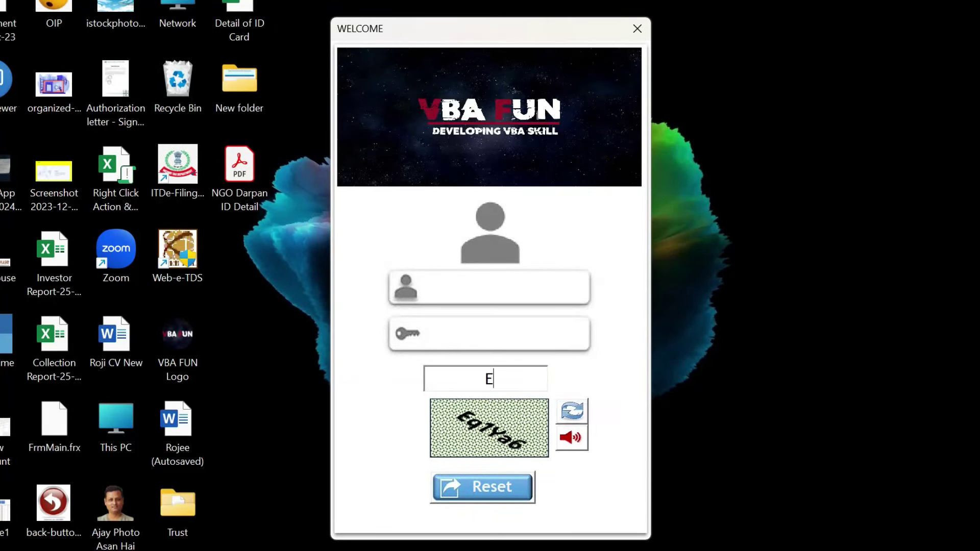
type("q1")
type("Ya")
type("6")
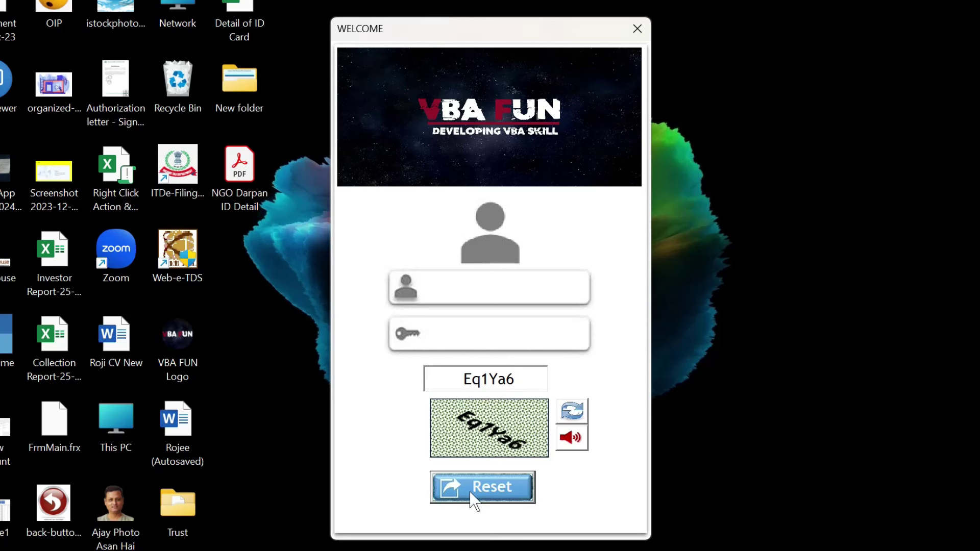
left_click(484, 499)
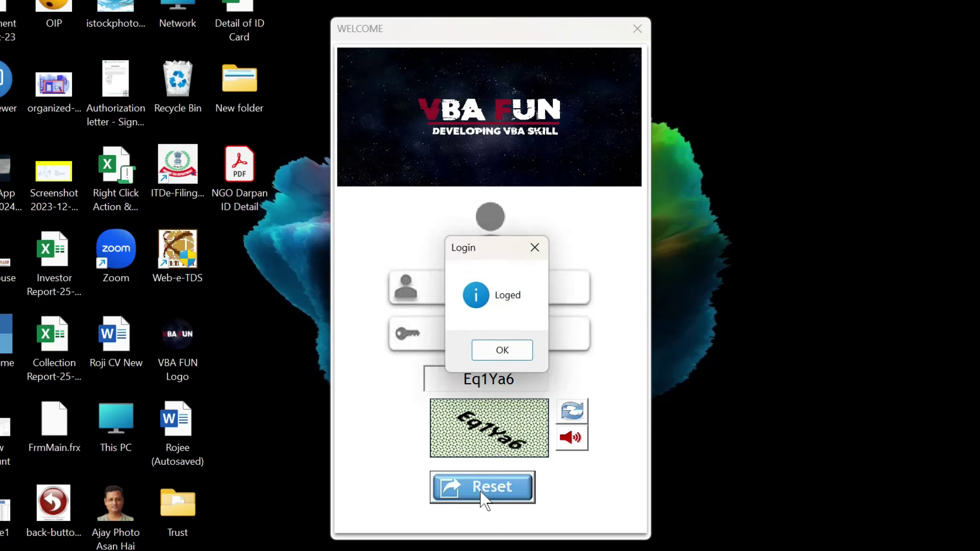
left_click(501, 350)
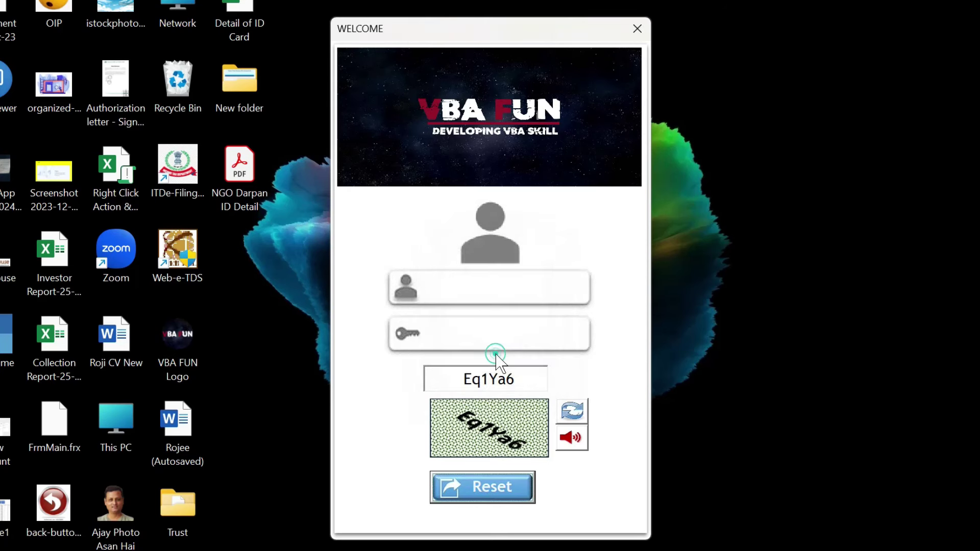
Step: Submit eq1Ya6, close the Wrong Captcha message, then replay and regenerate the captcha
key("BackSpace")
type("e")
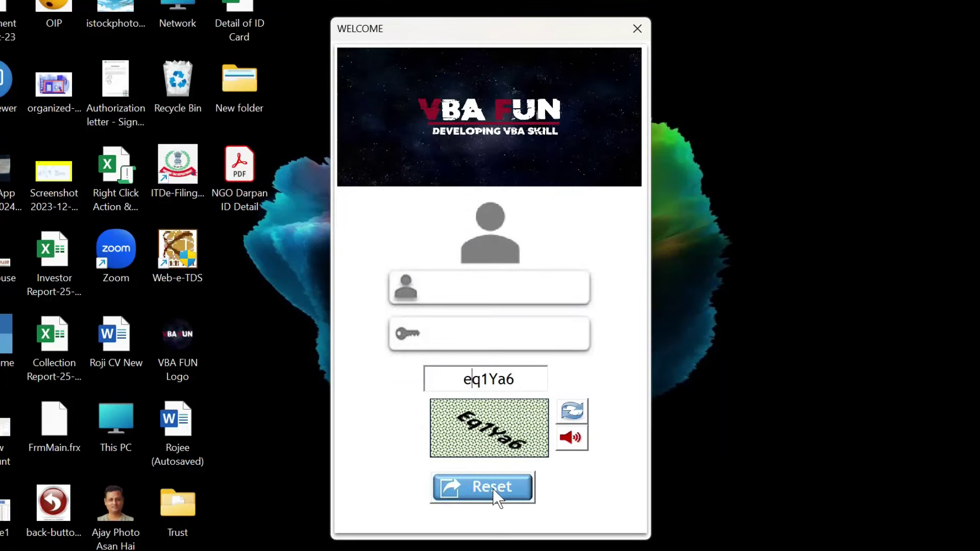
left_click(496, 498)
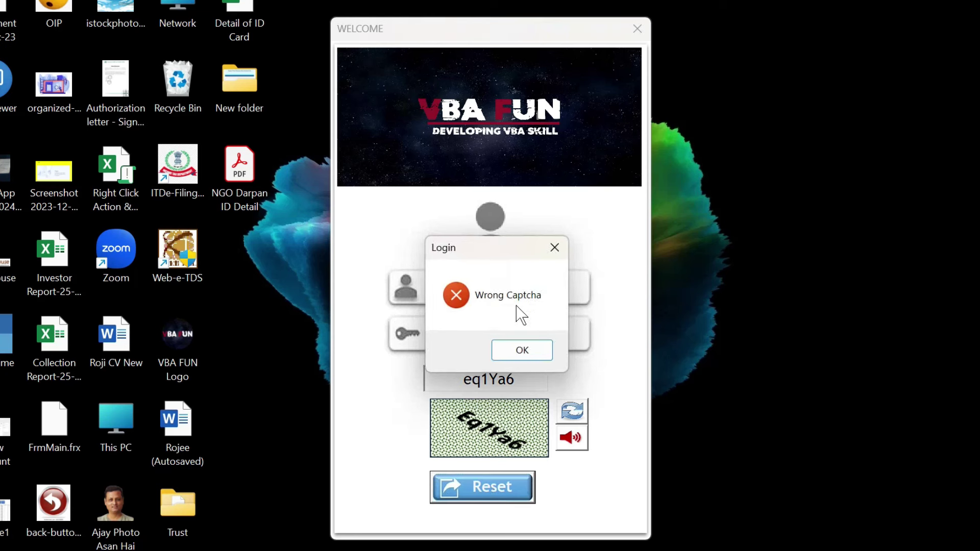
left_click(554, 248)
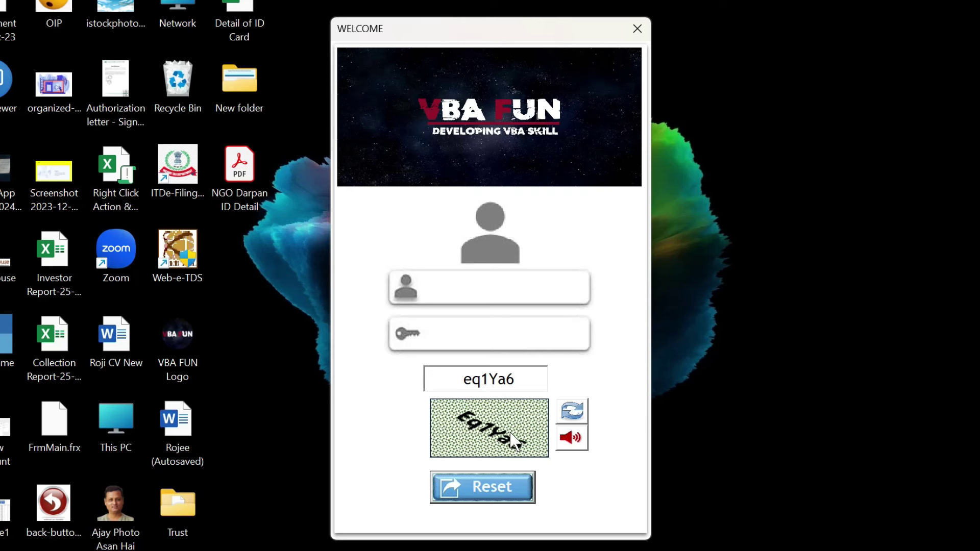
left_click(571, 438)
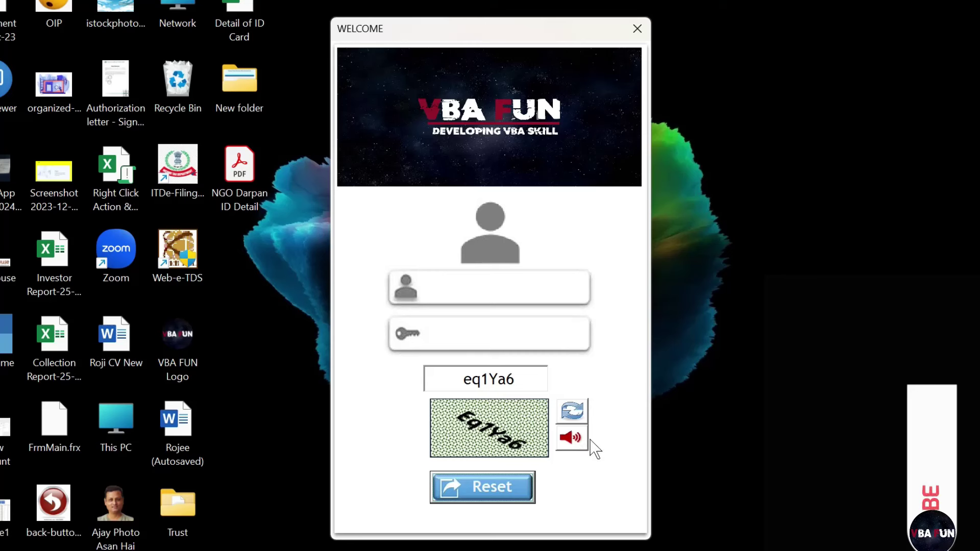
left_click(572, 411)
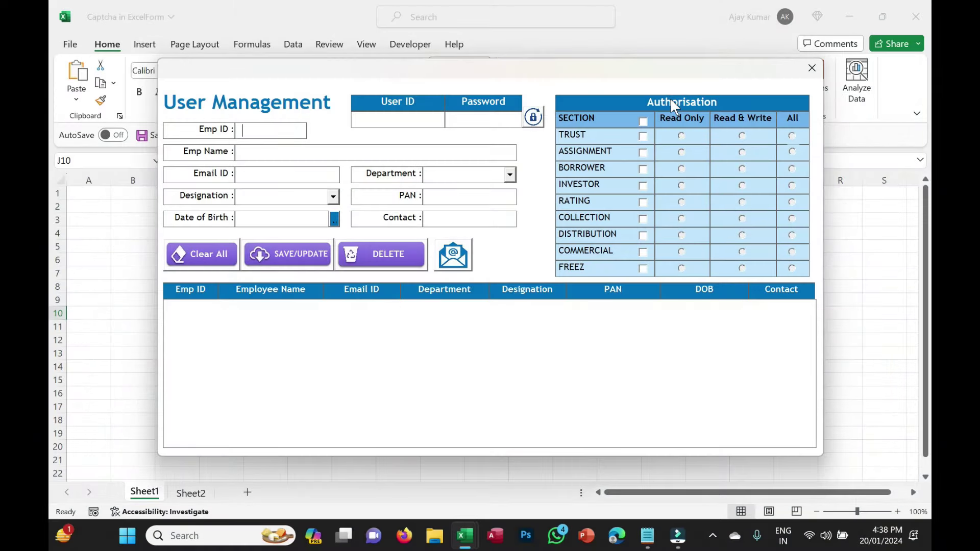
Step: Enter a user ID on the User Management form and generate its random password several times
left_click(413, 120)
type("am")
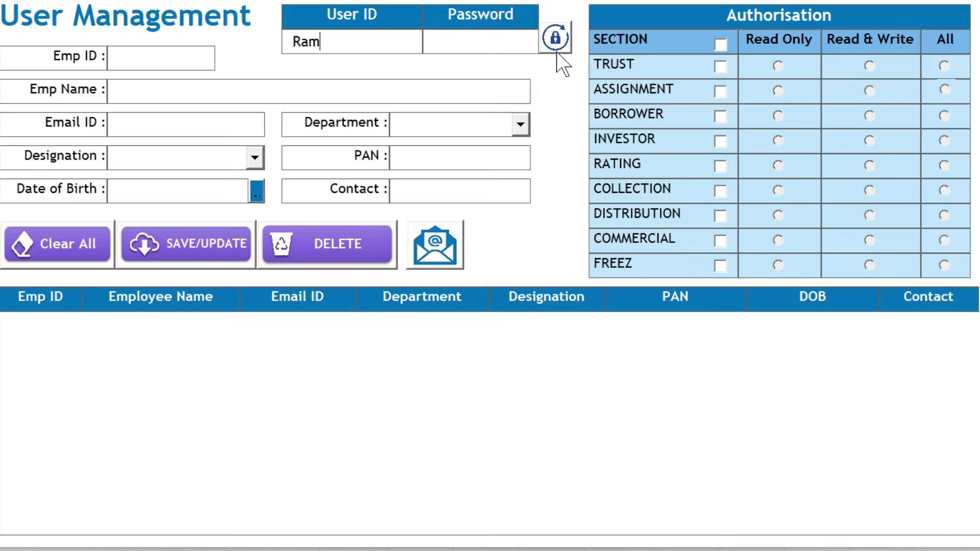
left_click(533, 120)
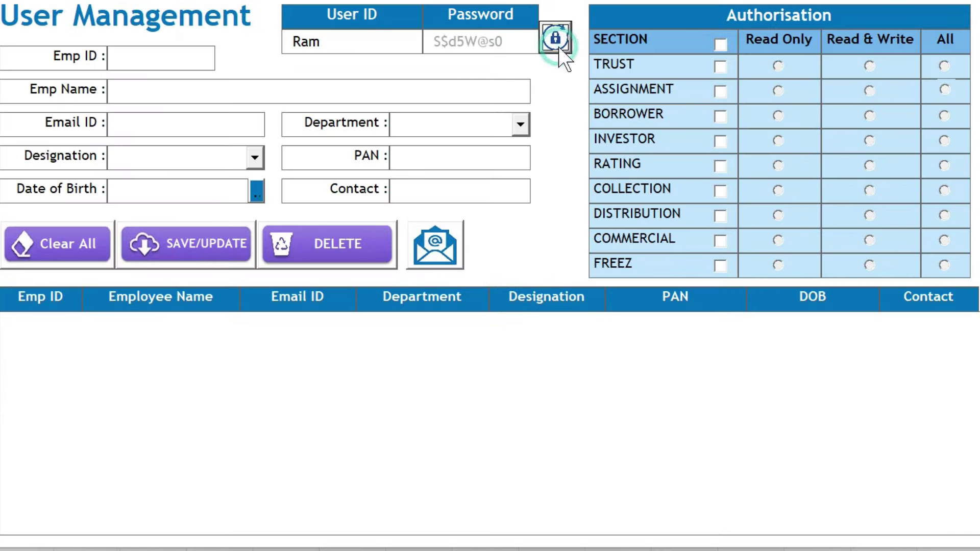
left_click(556, 42)
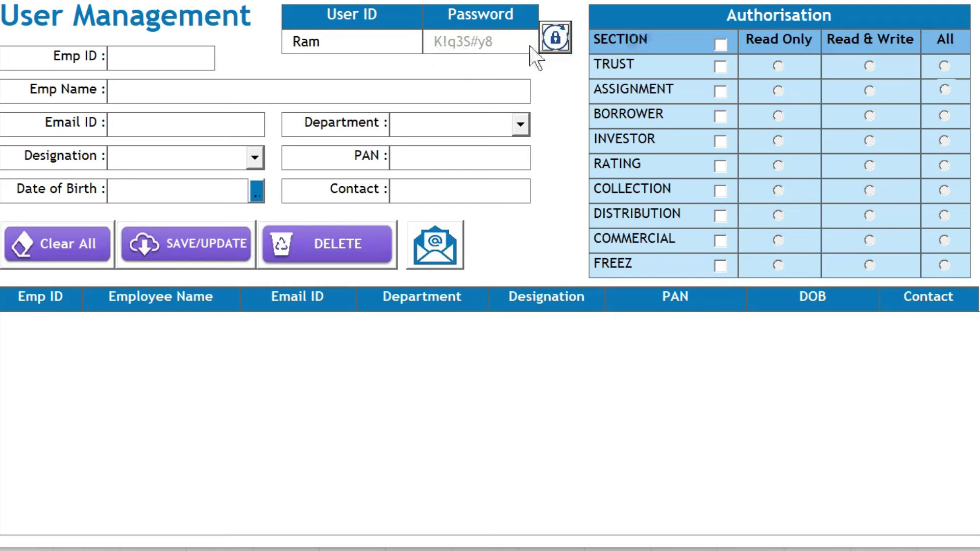
left_click(555, 42)
left_click(554, 41)
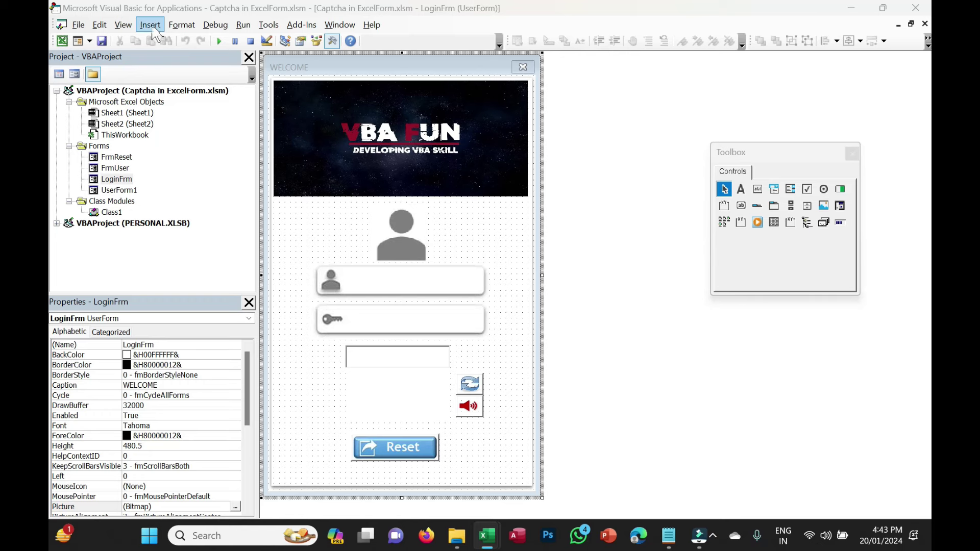
Step: Insert a new UserForm and enlarge it taller and wider
left_click(150, 25)
left_click(187, 57)
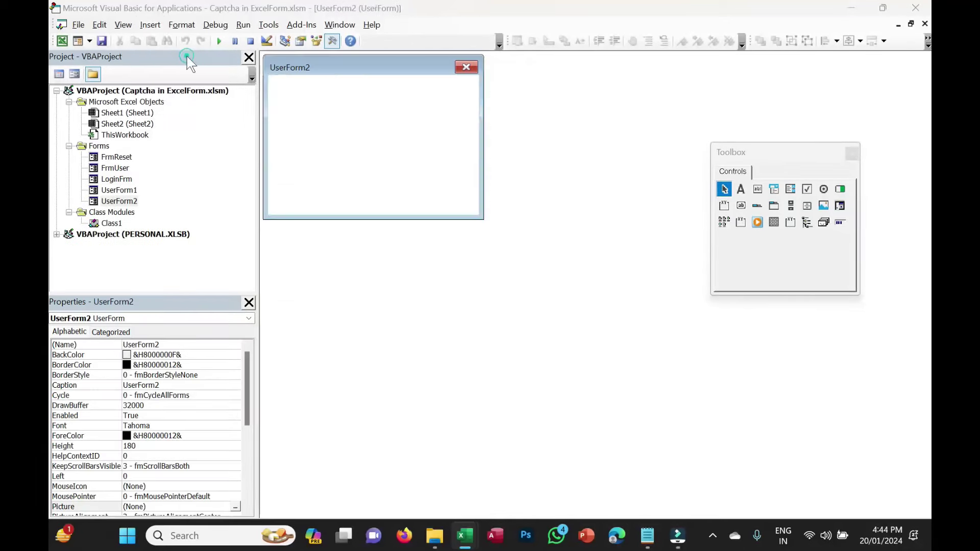
mouse_move(373, 221)
left_mouse_down()
mouse_move(413, 415)
mouse_move(414, 475)
left_mouse_up()
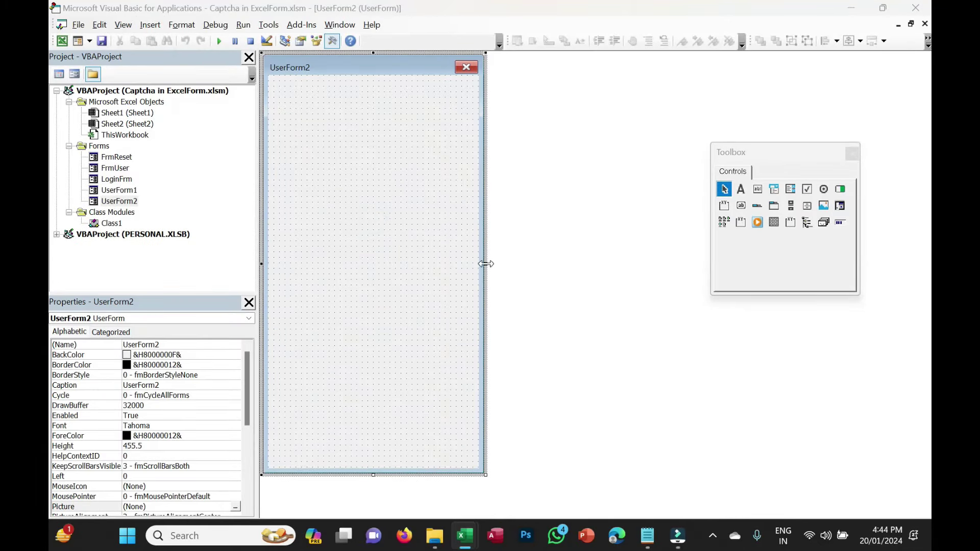
left_click_drag(486, 264, 533, 264)
left_click(408, 223)
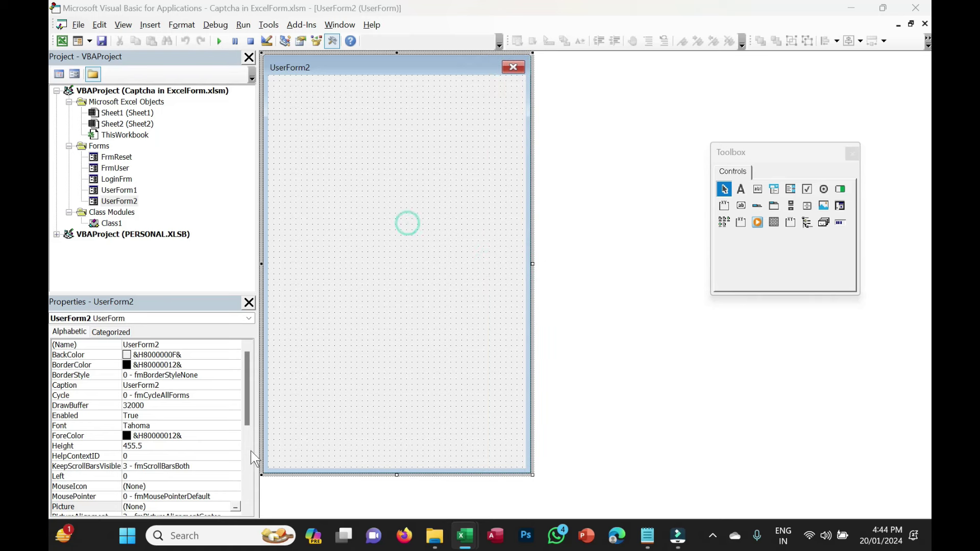
Step: Set the new form's BackColor to white from the Palette
left_click(236, 345)
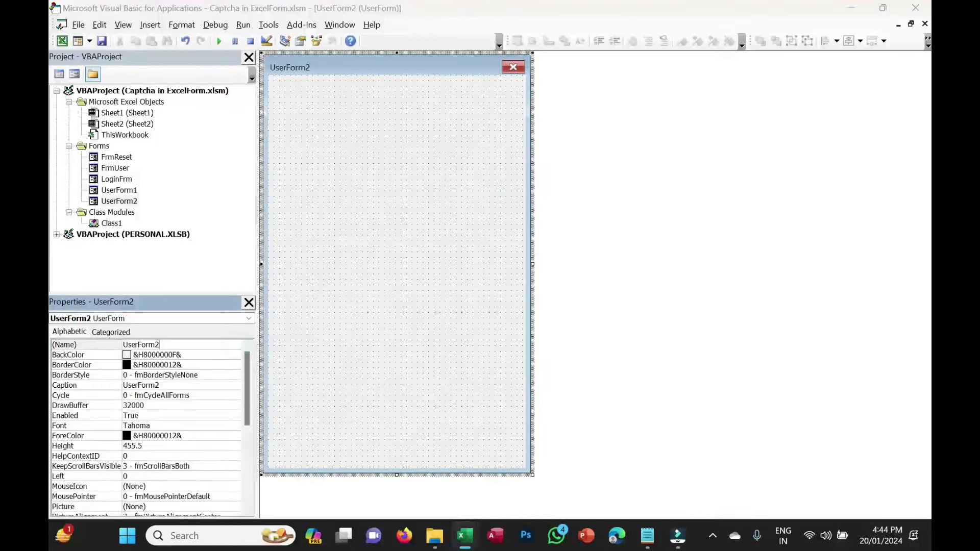
left_click(236, 353)
left_click(237, 353)
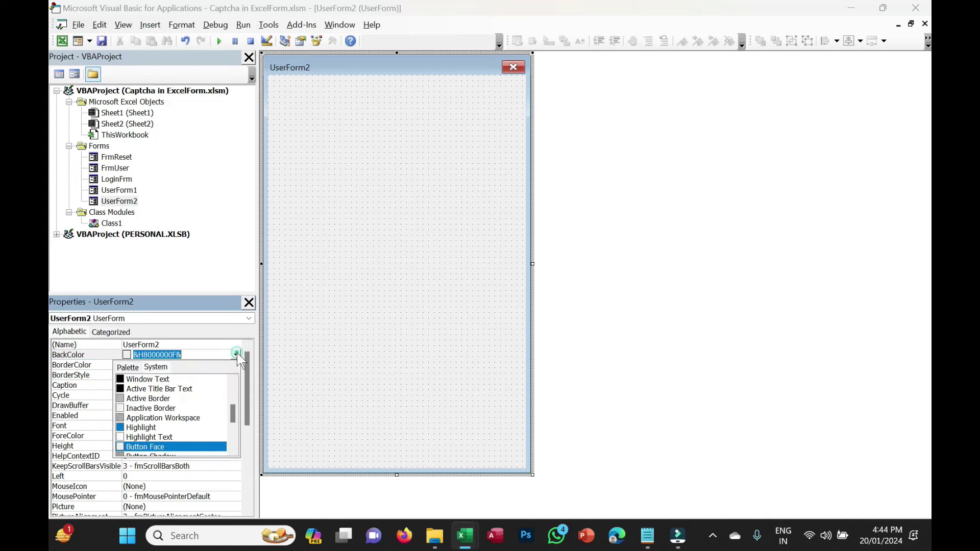
left_click(128, 368)
left_click(123, 384)
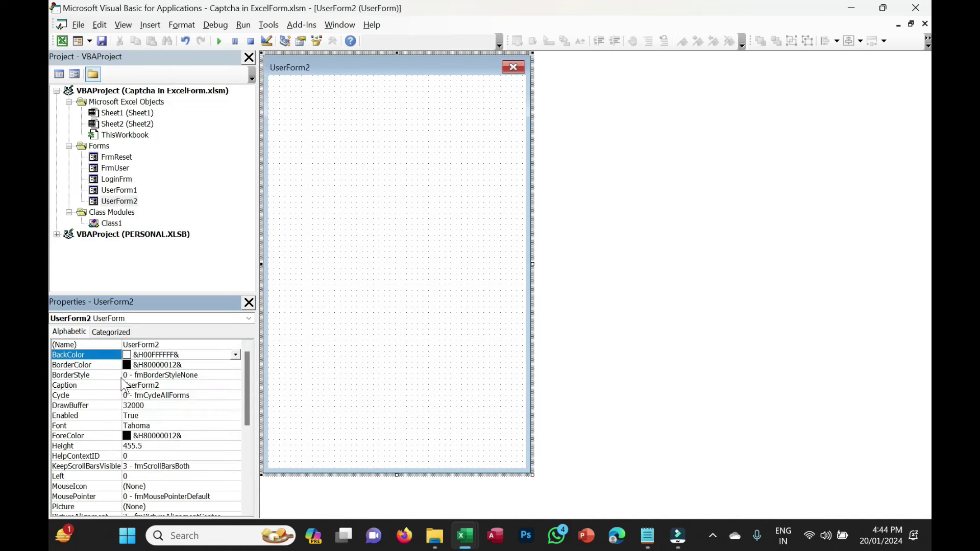
left_click(413, 246)
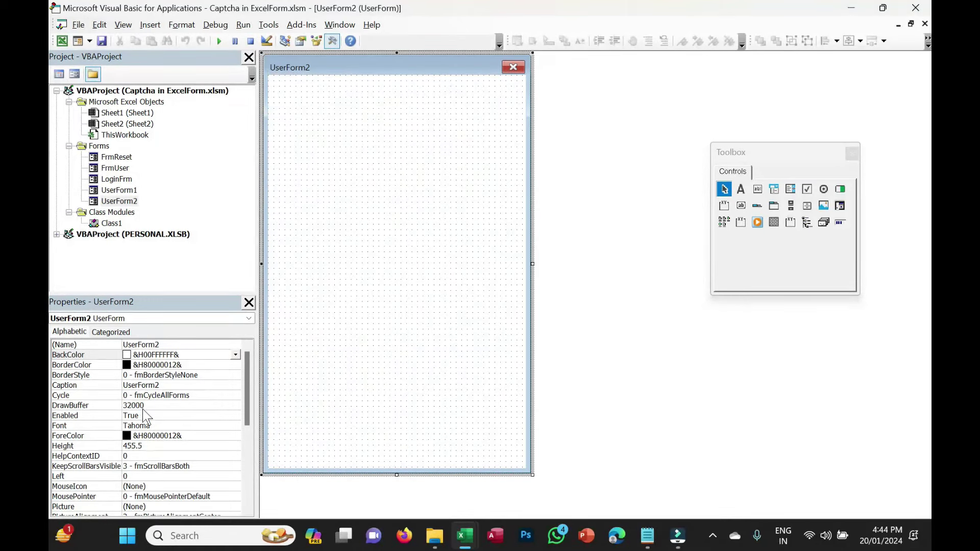
Step: Caption the form 'Reset Form', then select the VBA FUN banner image on LoginFrm
left_click(168, 385)
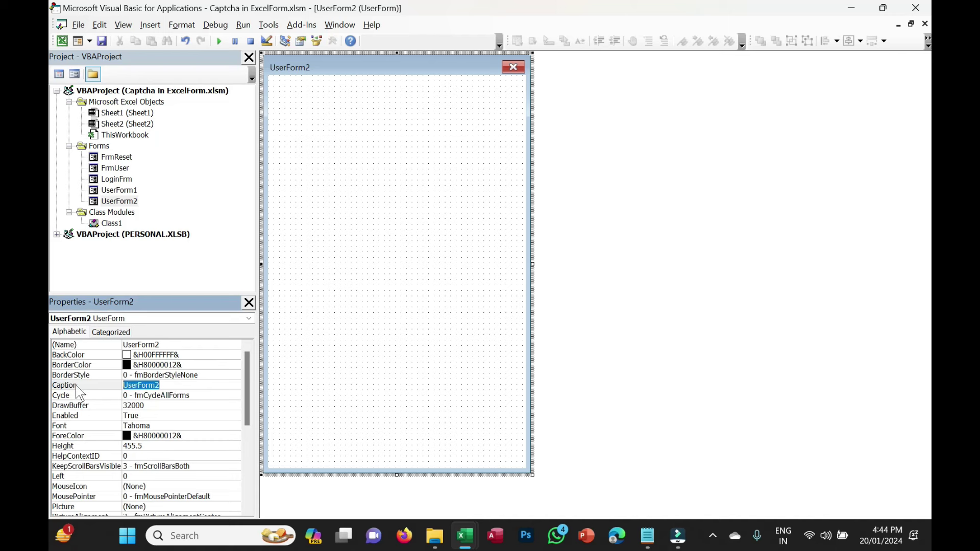
type("Reset For")
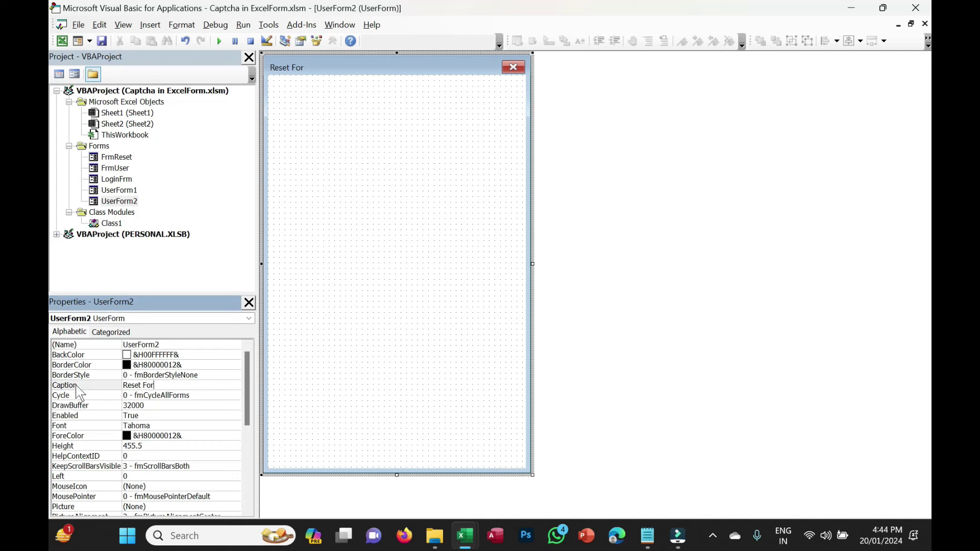
type("m")
left_click(363, 212)
double_click(117, 179)
left_click(399, 133)
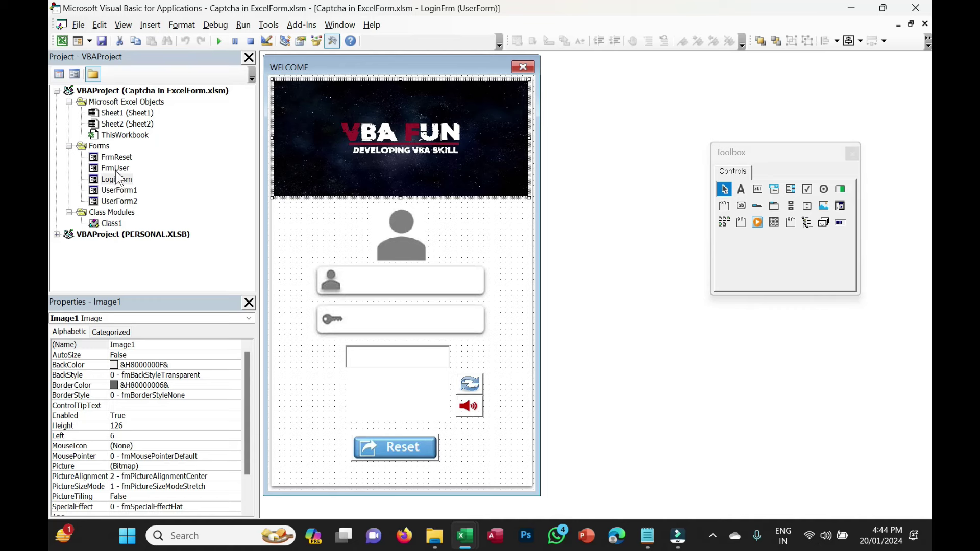
Step: Draw an image control across the top of the Reset Form
double_click(119, 201)
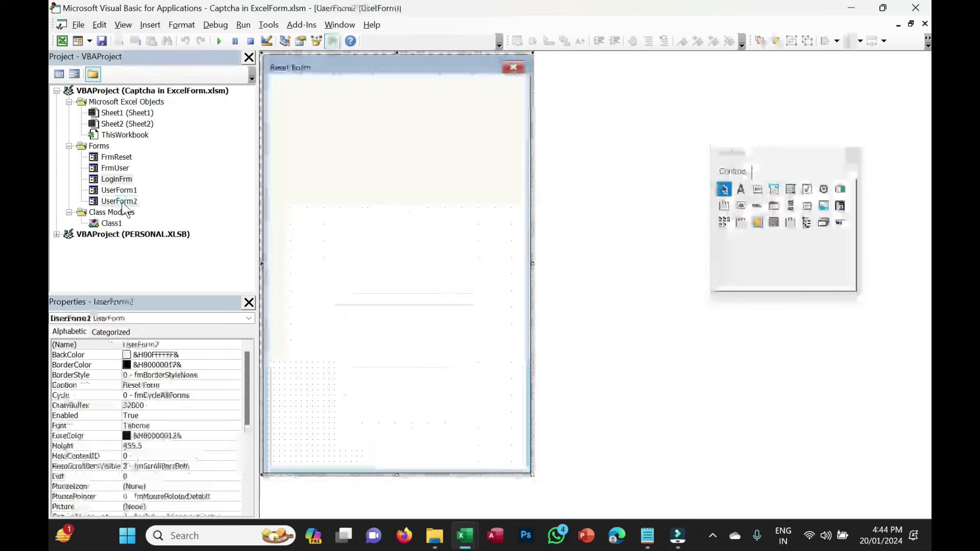
left_click_drag(776, 156, 732, 148)
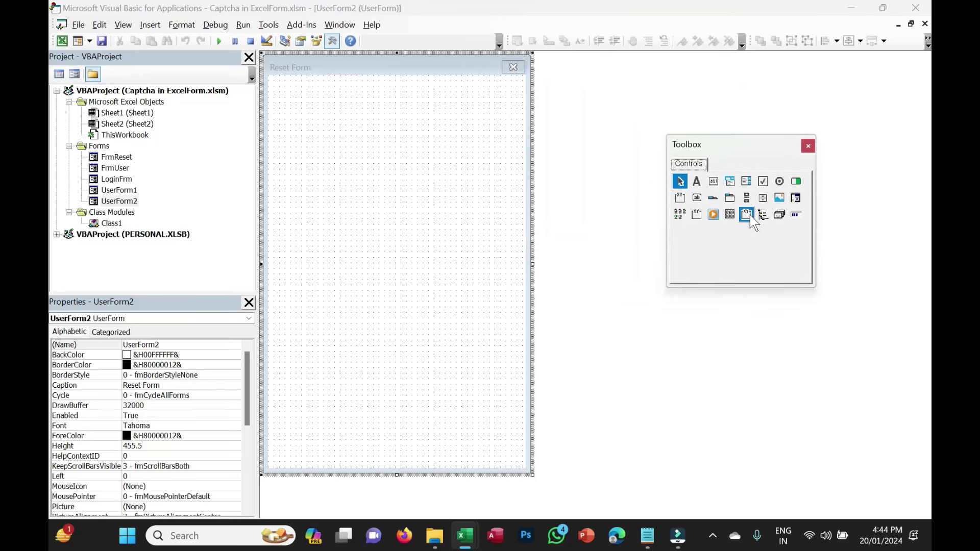
left_click(780, 199)
left_click_drag(272, 82, 523, 198)
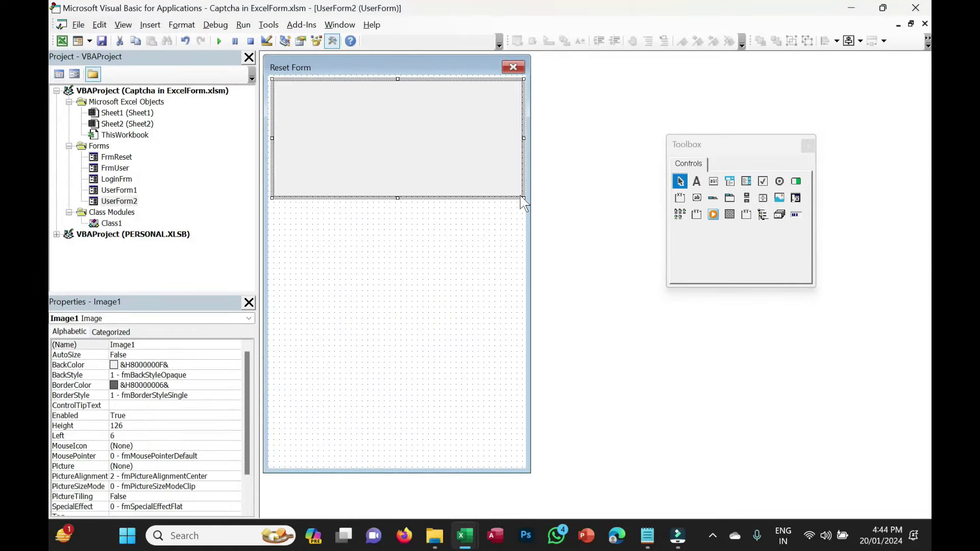
Step: Replace the empty image control with the pasted VBA FUN banner at the form's top
double_click(120, 179)
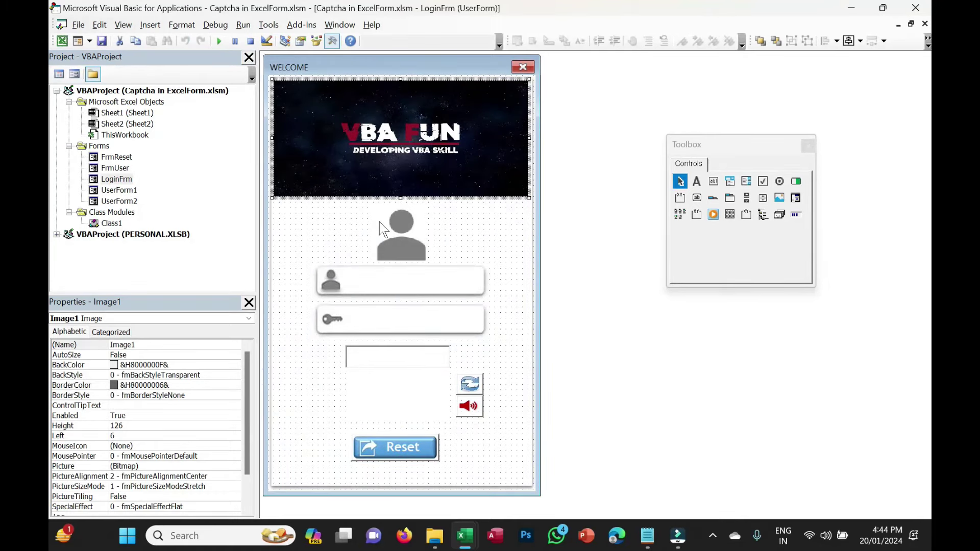
double_click(119, 201)
left_click(384, 156)
key("Delete")
key("ctrl+v")
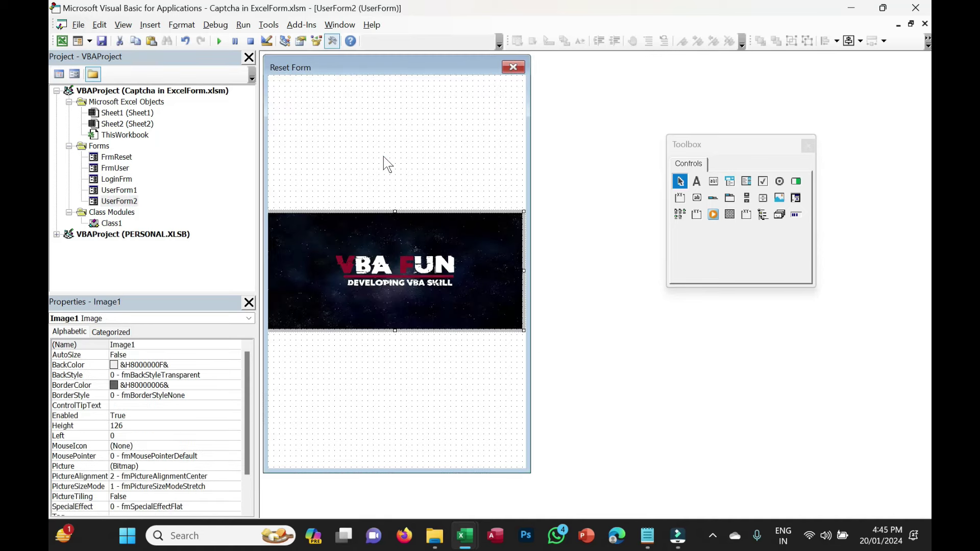
left_click_drag(391, 264, 394, 132)
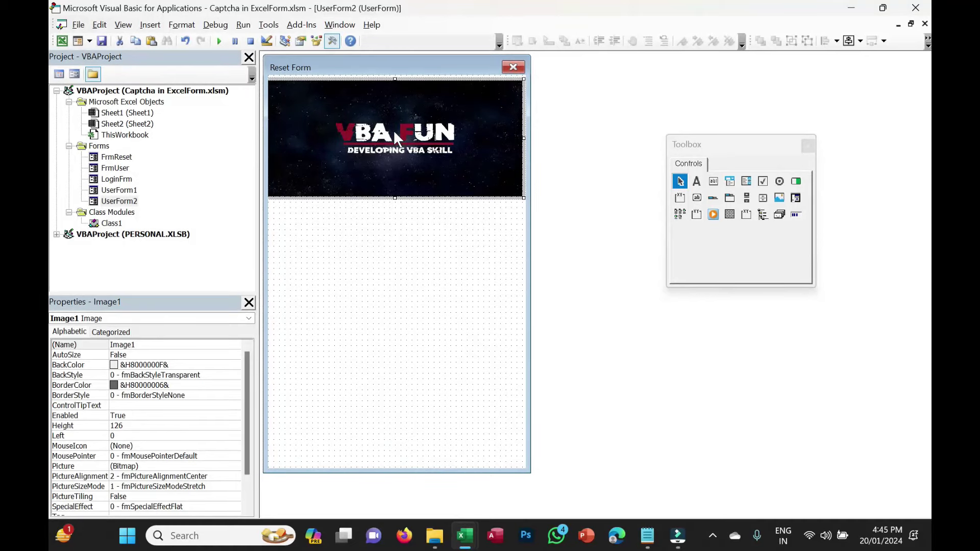
left_click(380, 315)
double_click(117, 179)
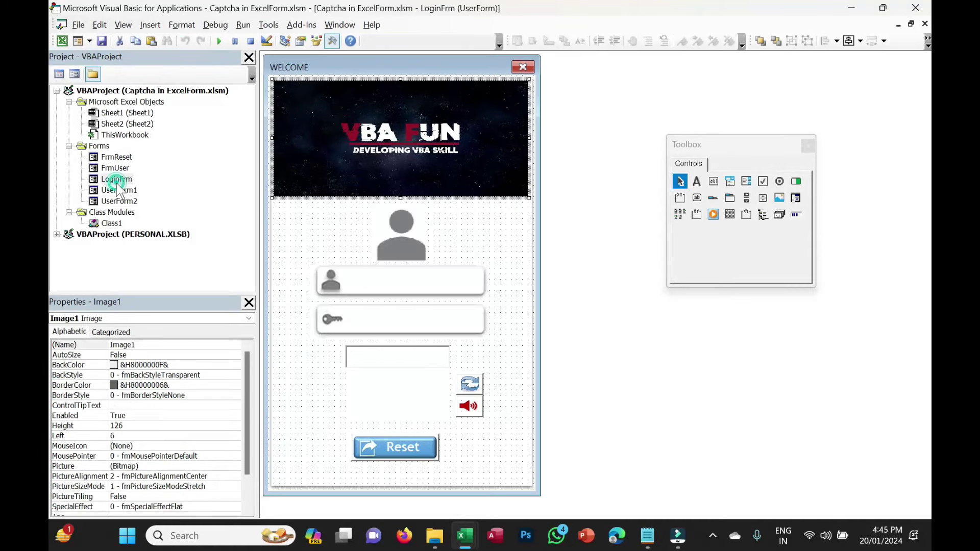
left_click(390, 241)
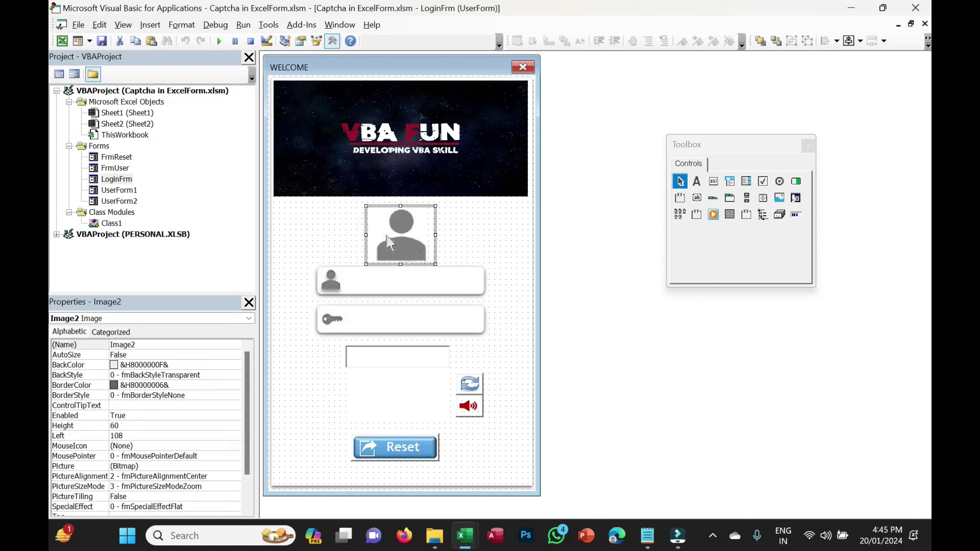
left_click(381, 147)
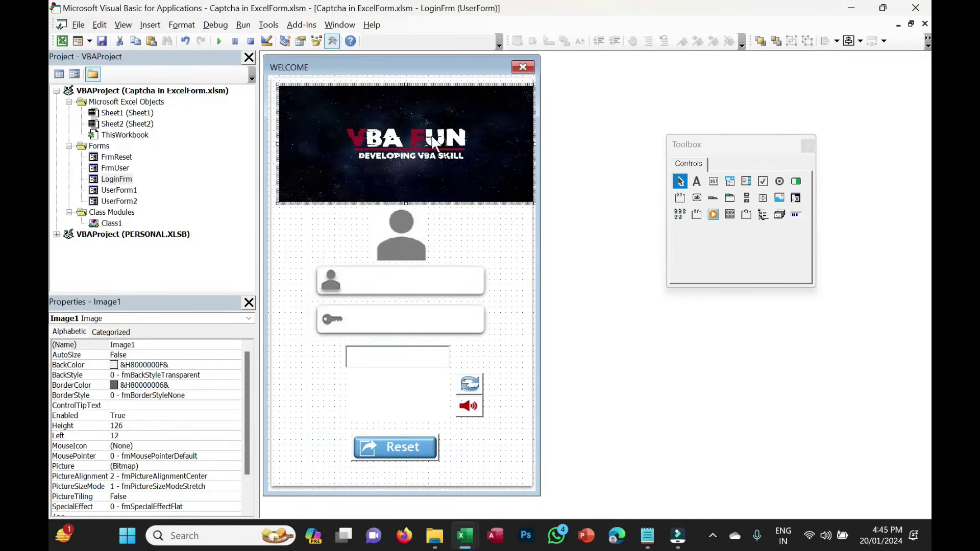
left_click(360, 290)
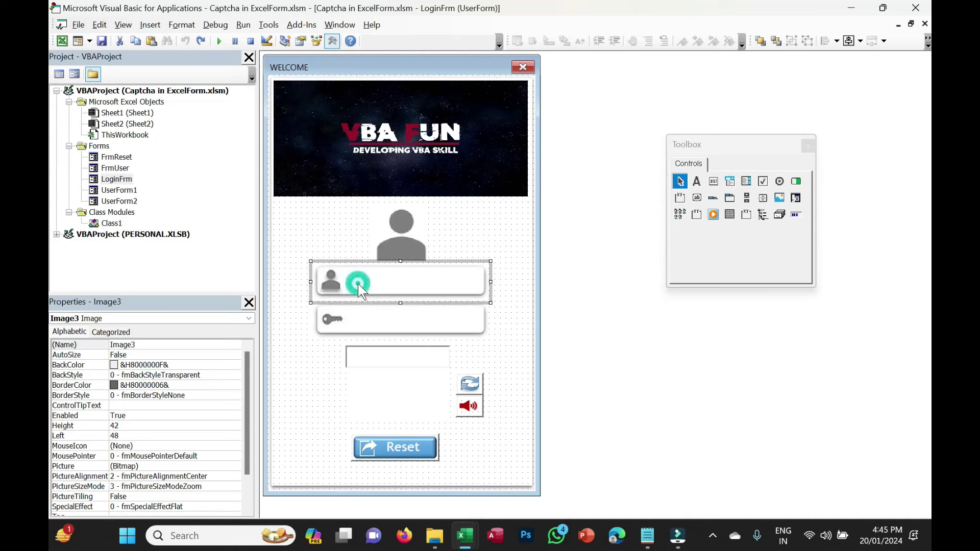
left_click_drag(327, 261, 305, 228)
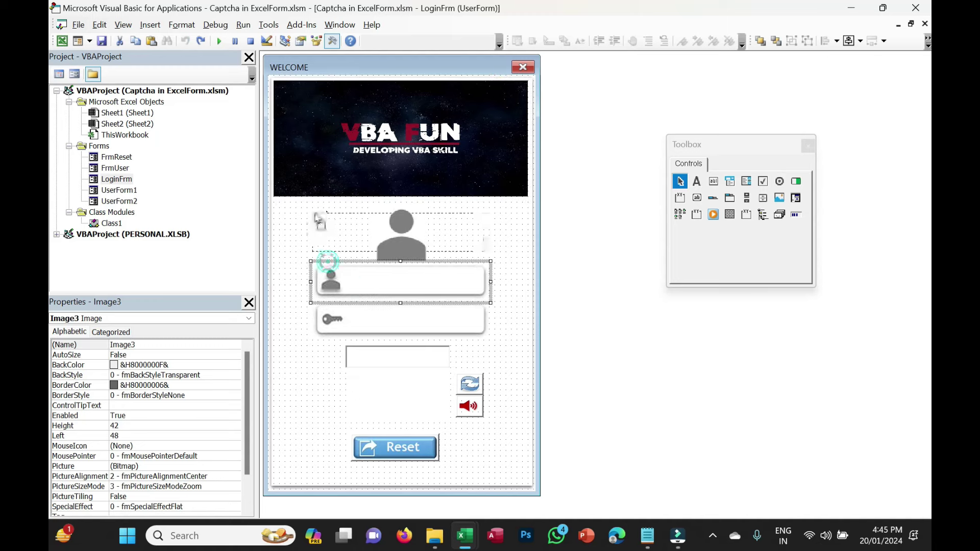
key("ctrl+z")
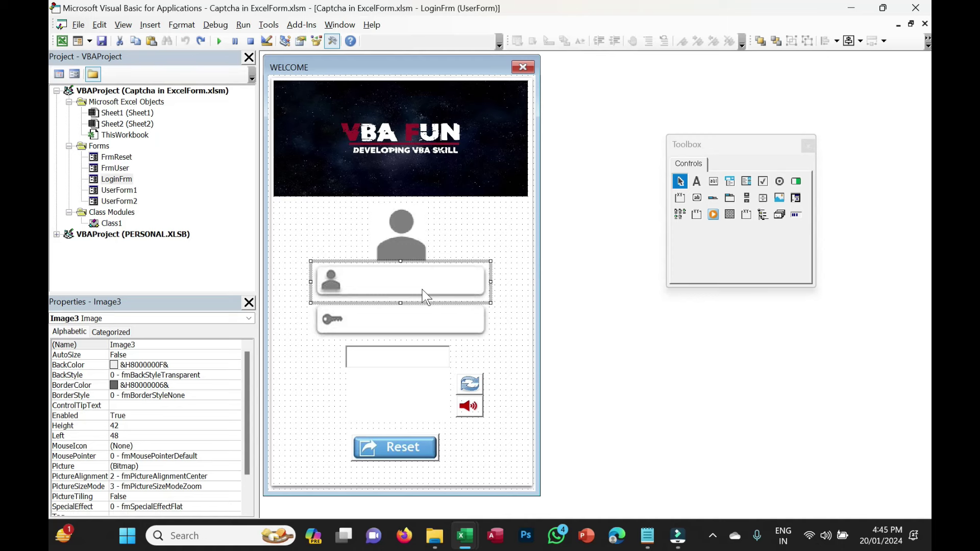
key("F4")
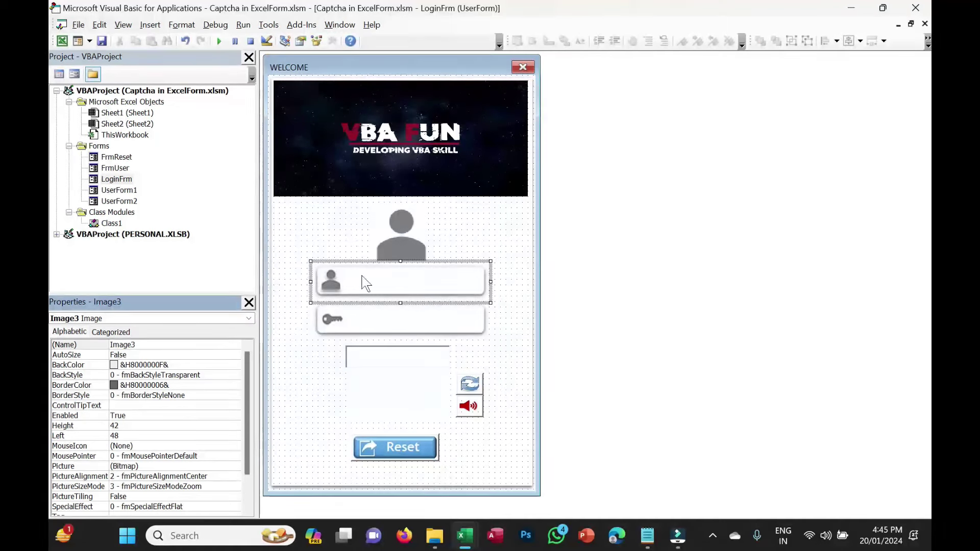
left_click(330, 280)
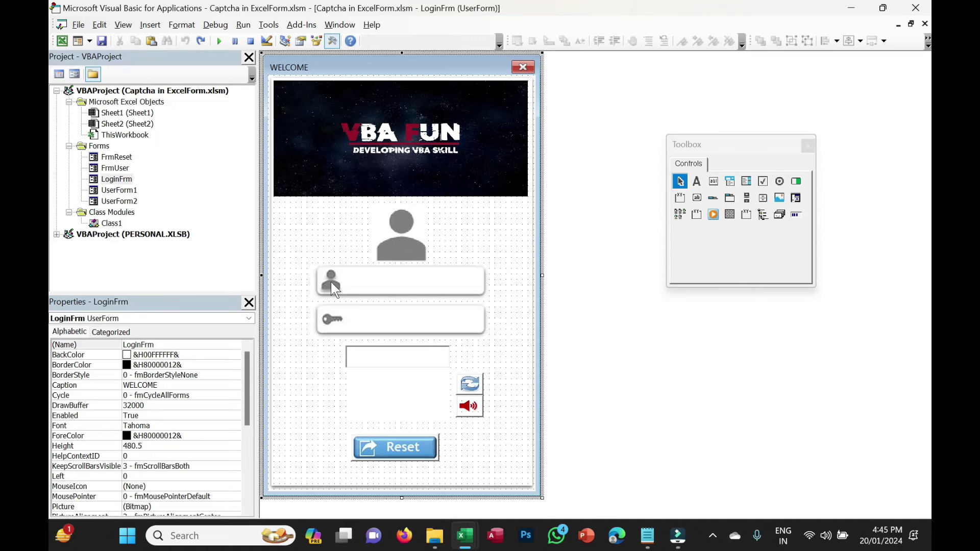
Step: Draw a rounded rectangle in the upper area of the PowerPoint slide
left_click(586, 536)
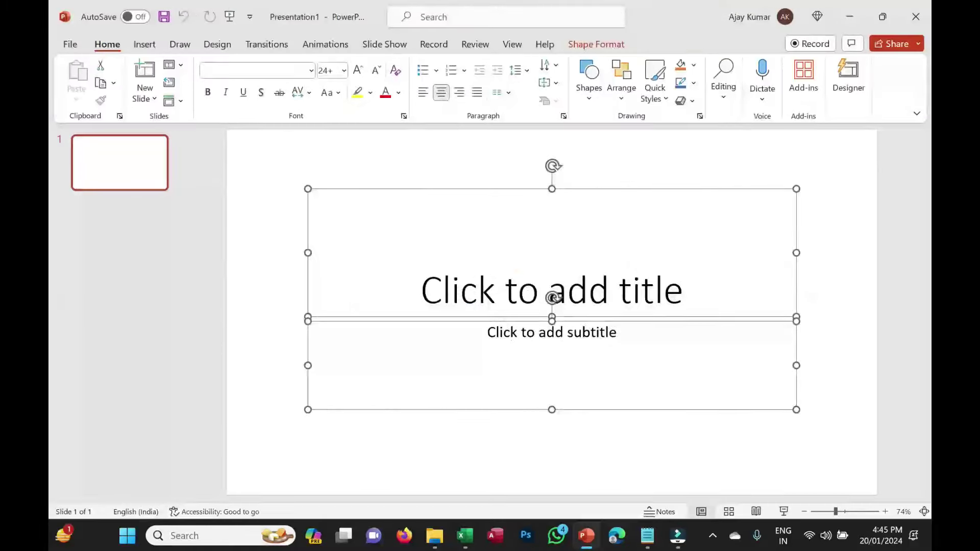
key("alt+Tab")
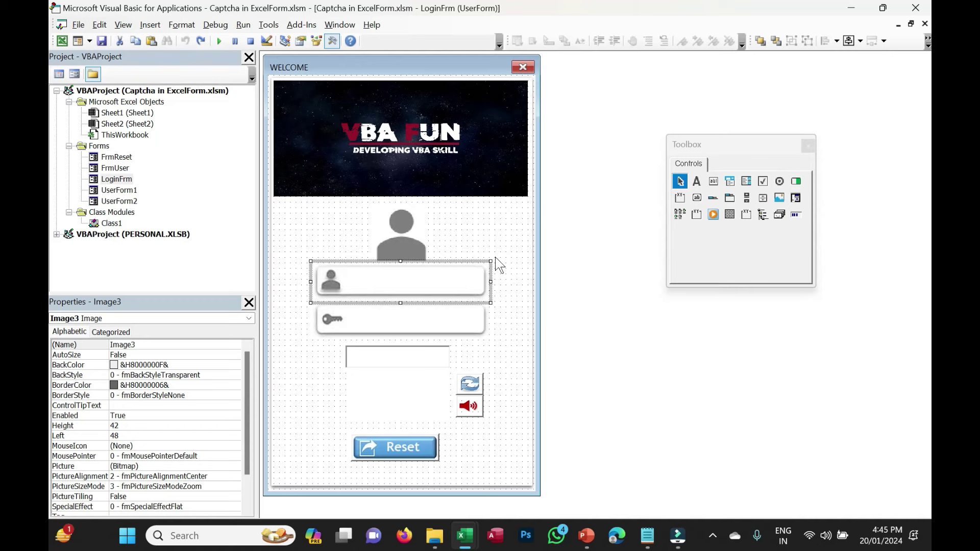
key("alt+Tab")
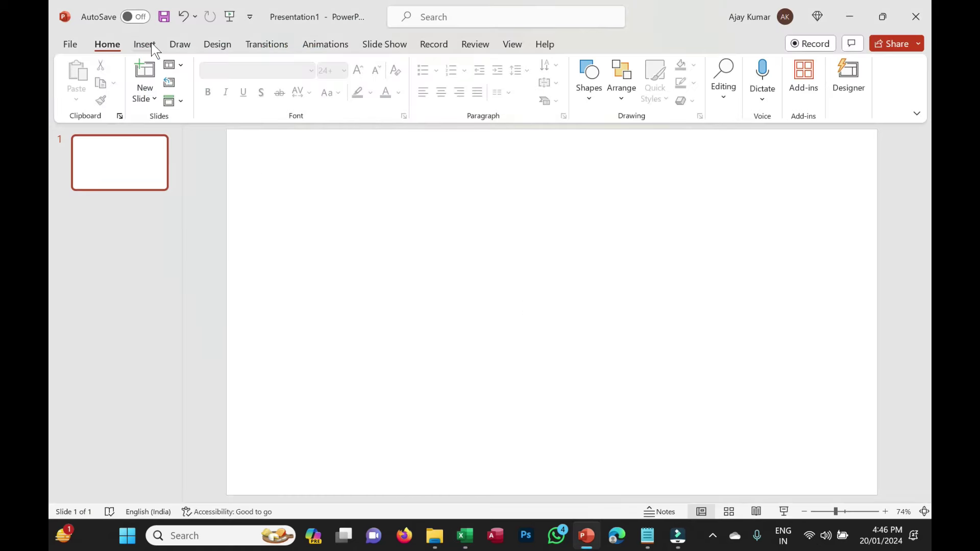
left_click(149, 44)
left_click(323, 100)
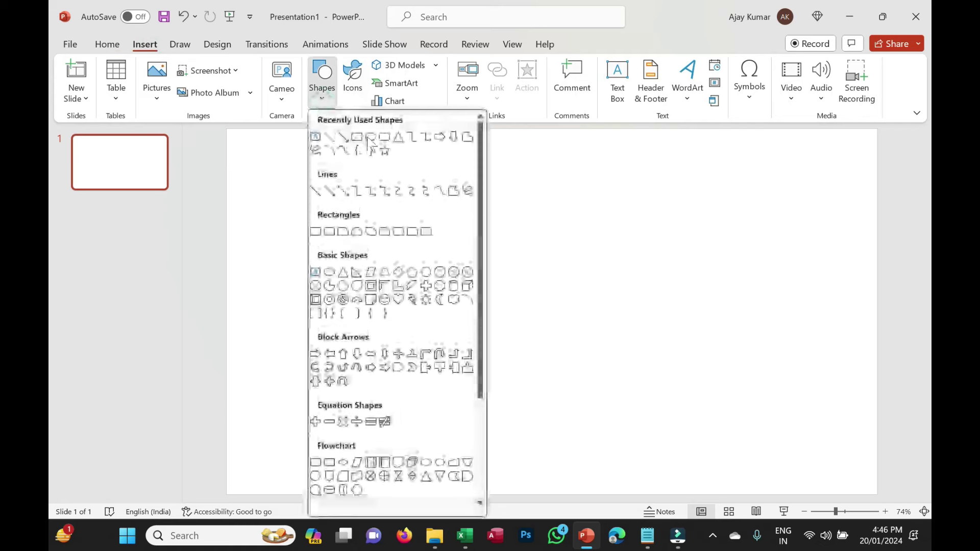
left_click(382, 140)
left_click_drag(342, 195, 513, 228)
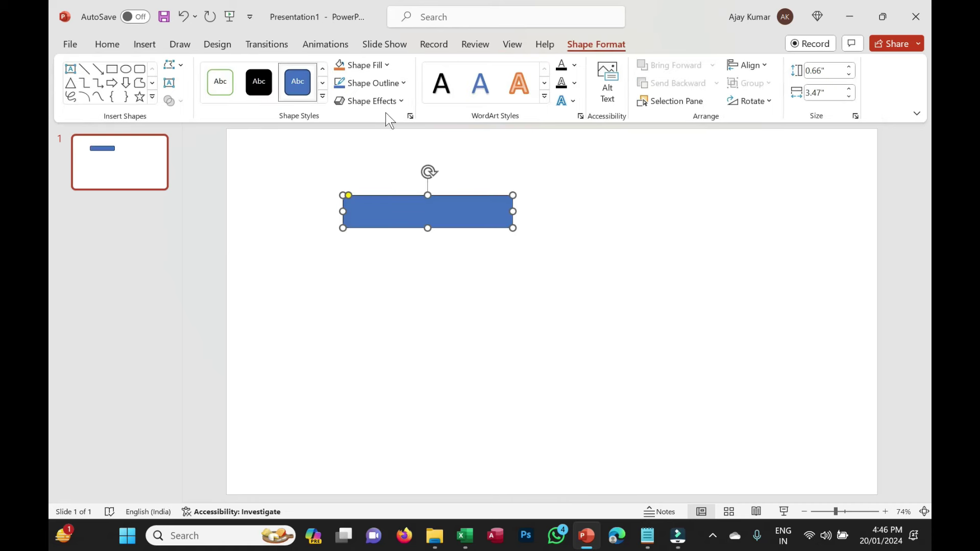
Step: Give the rectangle no fill and an outer shadow
left_click(387, 65)
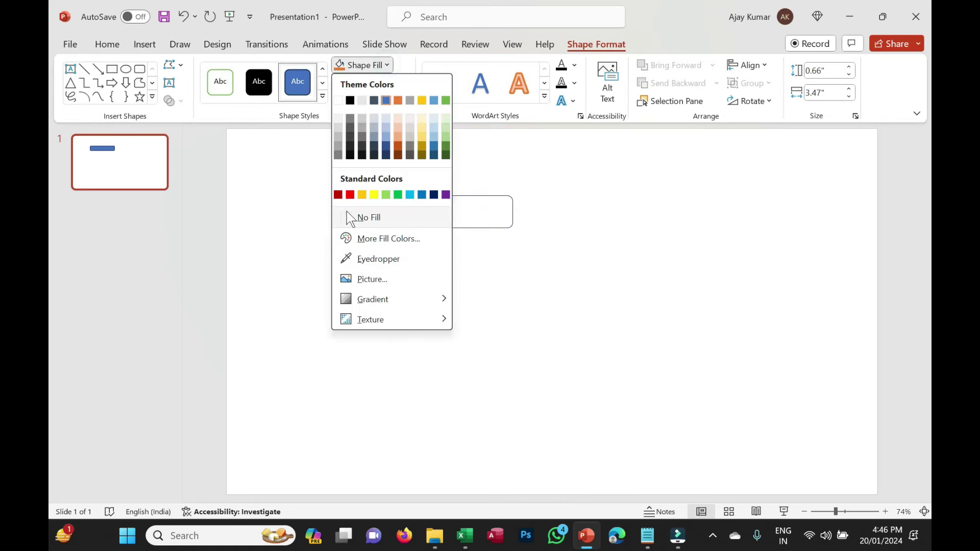
left_click(350, 218)
left_click(401, 101)
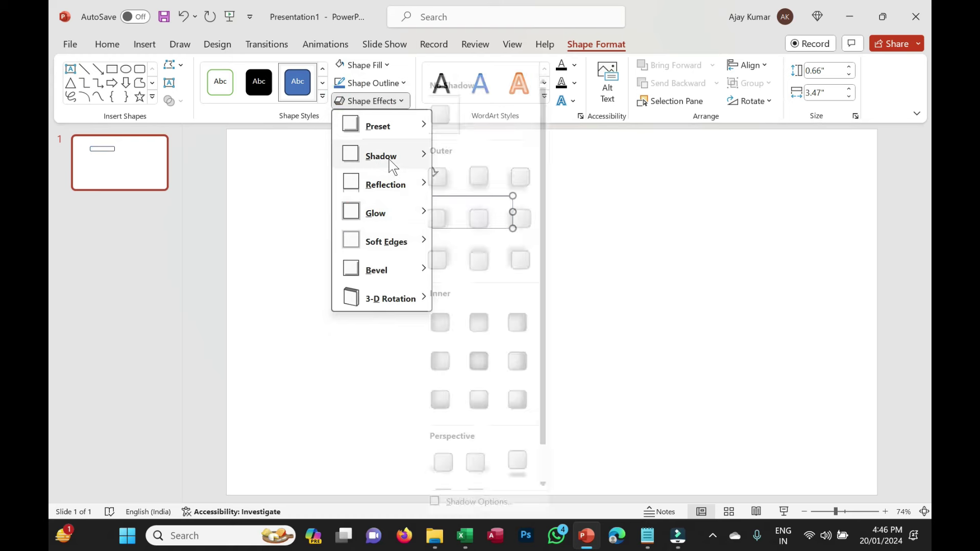
left_click(493, 181)
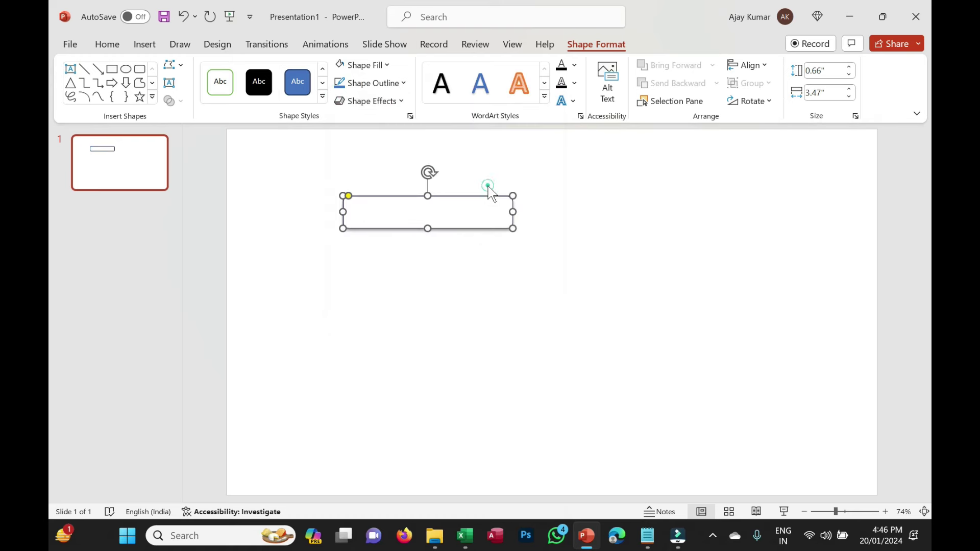
left_click(416, 280)
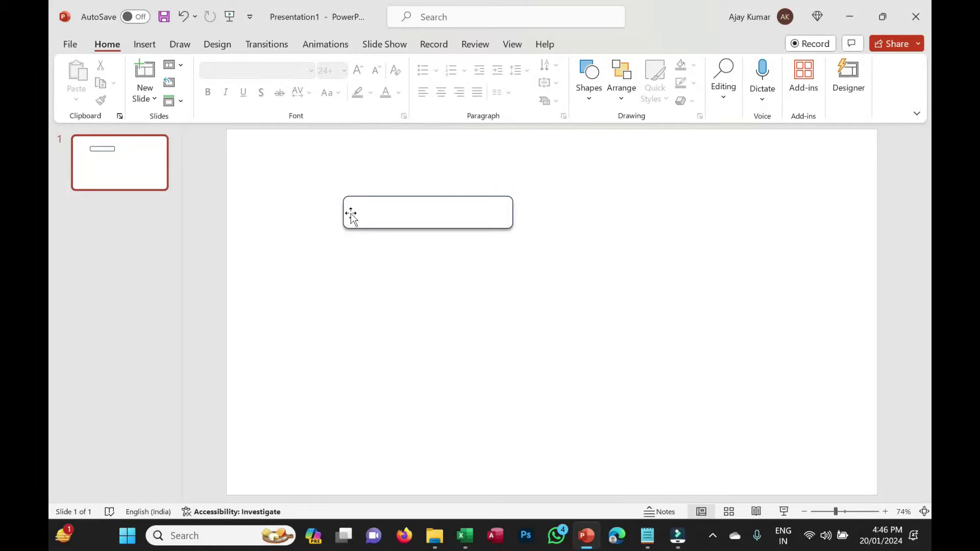
key("alt+Tab")
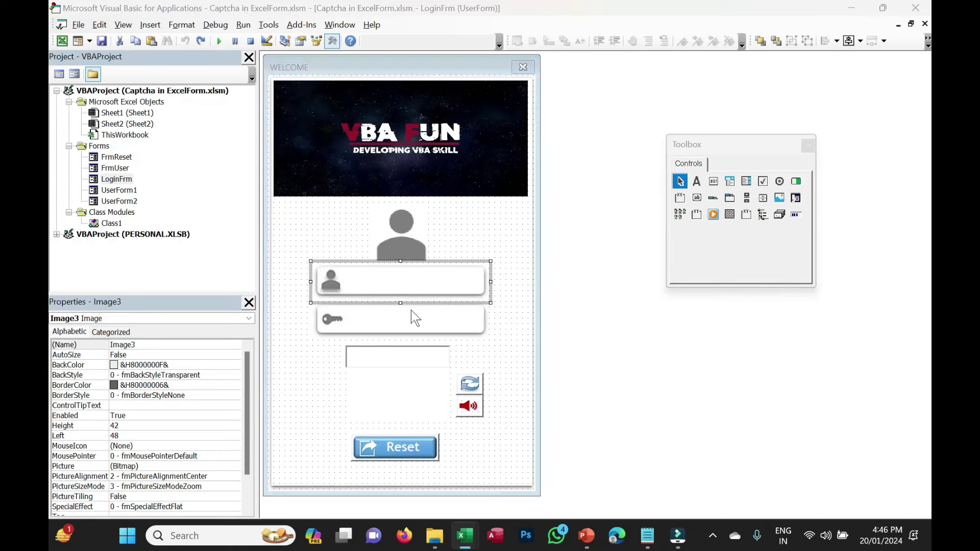
key("alt+Tab")
Step: Remove the rectangle's outline
left_click(406, 227)
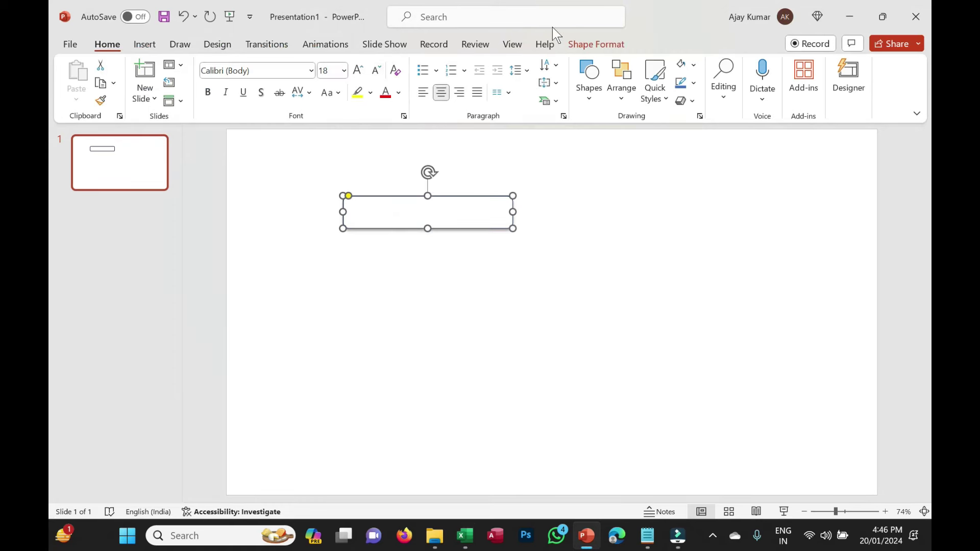
left_click(587, 44)
left_click(402, 85)
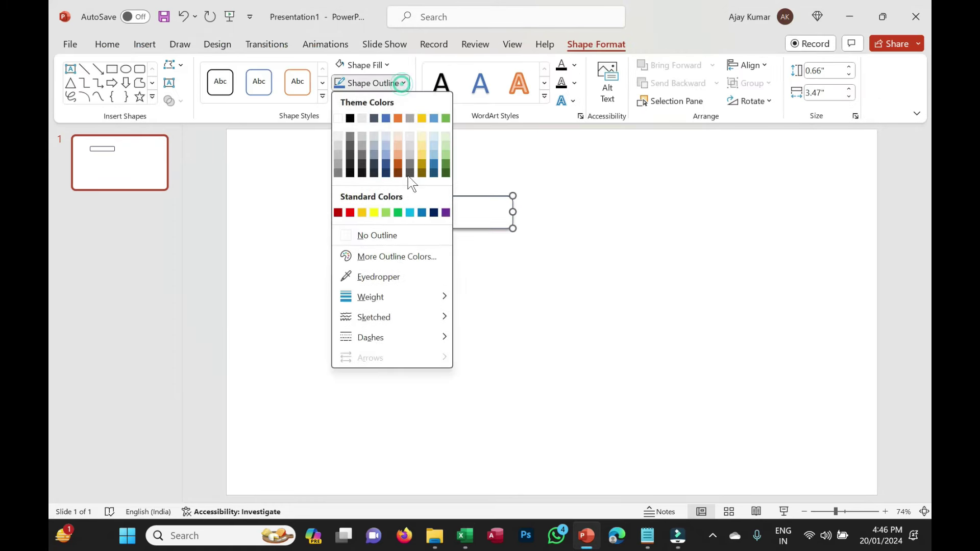
left_click(377, 236)
left_click(313, 258)
left_click(406, 225)
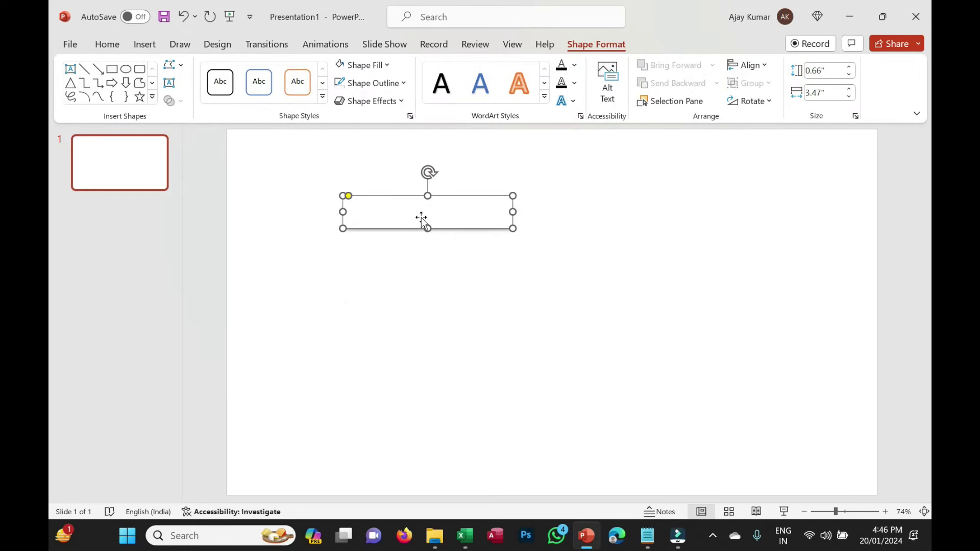
left_click(148, 45)
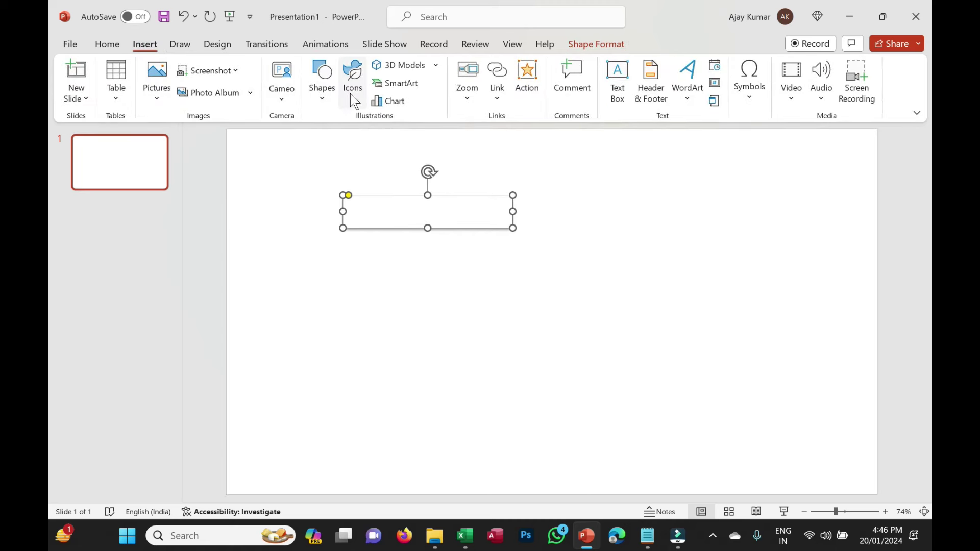
Step: Insert the solid person icon found by searching icons for 'human'
left_click(353, 81)
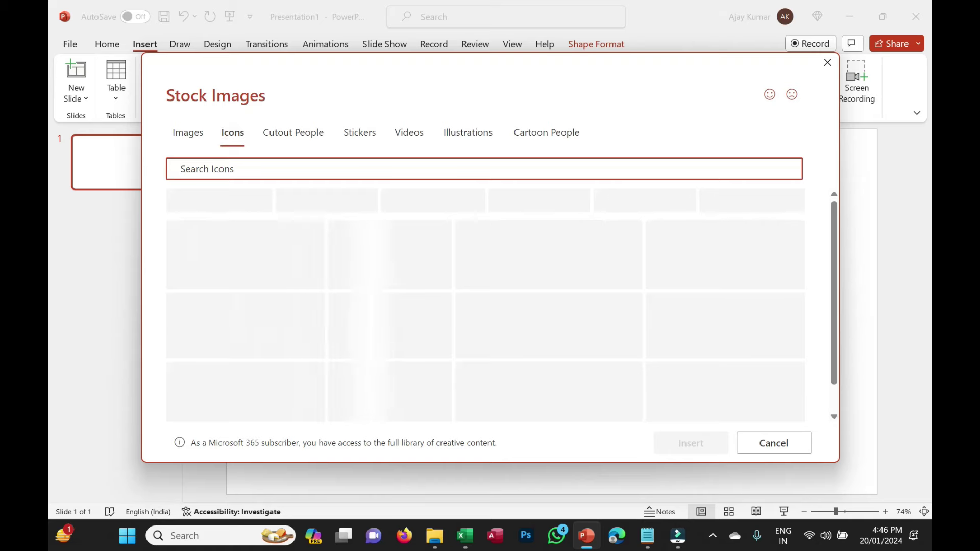
type("human")
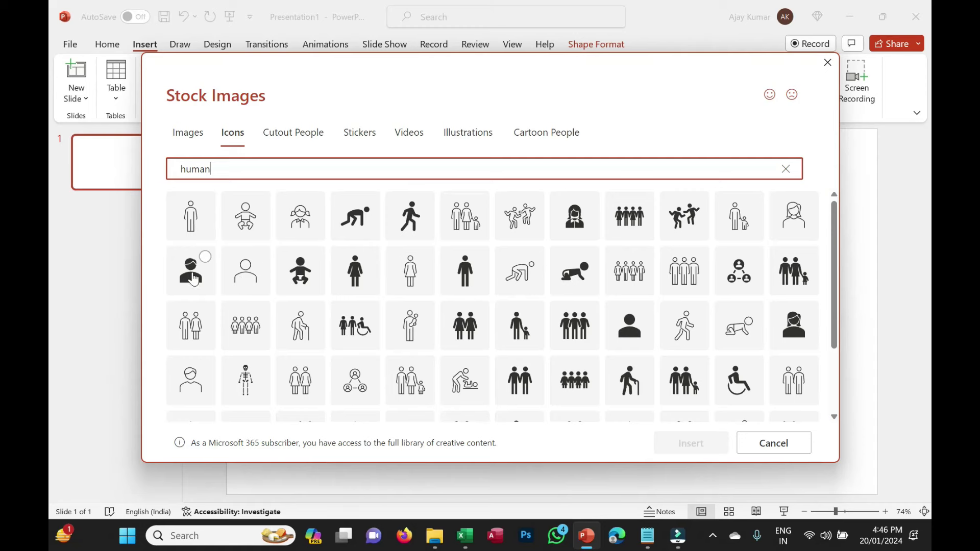
left_click(633, 327)
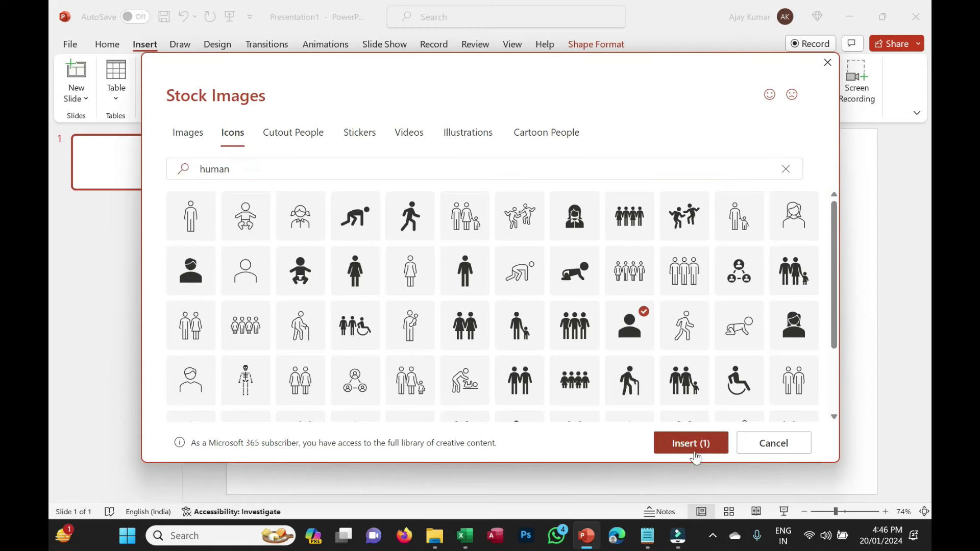
left_click(695, 455)
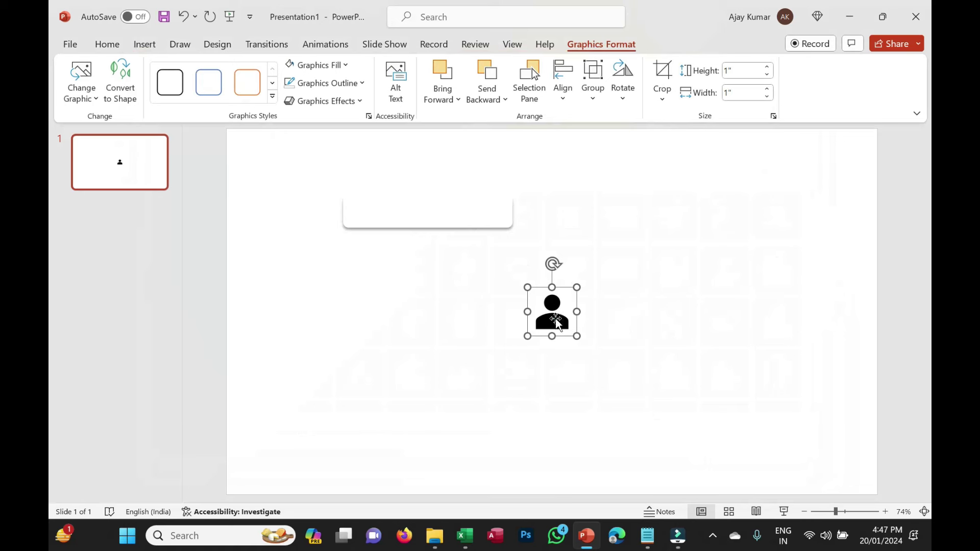
left_click_drag(558, 324, 433, 349)
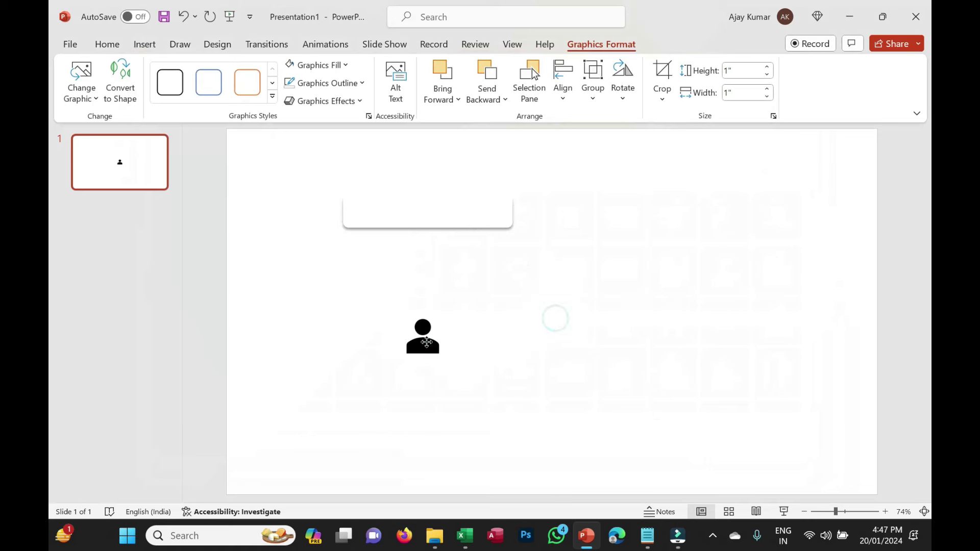
Step: Colour the icon grey and shrink it to 0.45" inside the rectangle's left end
left_click(344, 65)
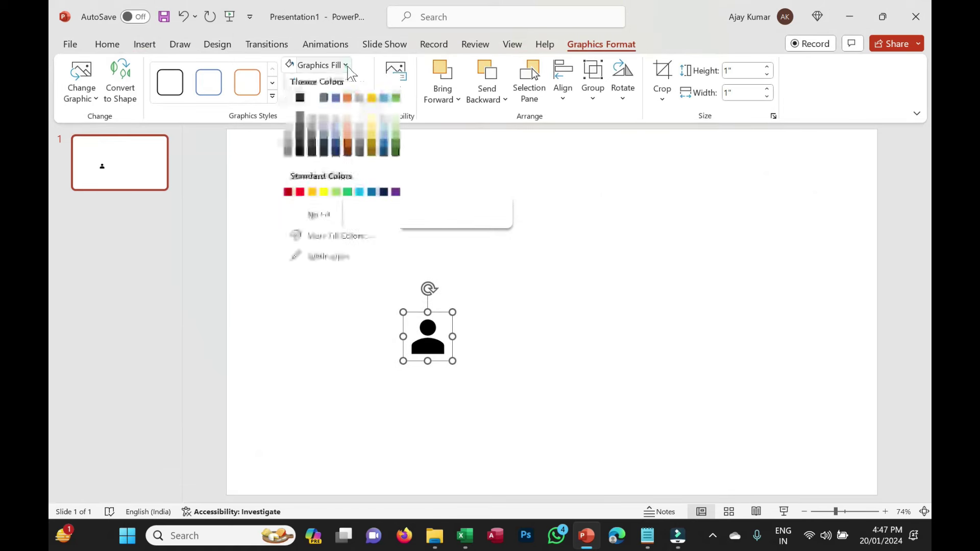
left_click(312, 127)
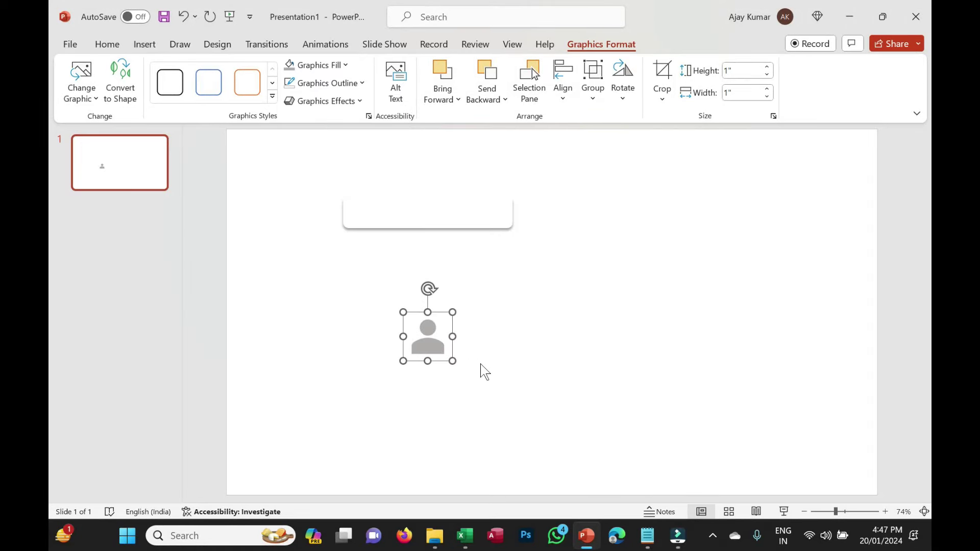
left_click_drag(451, 361, 360, 214)
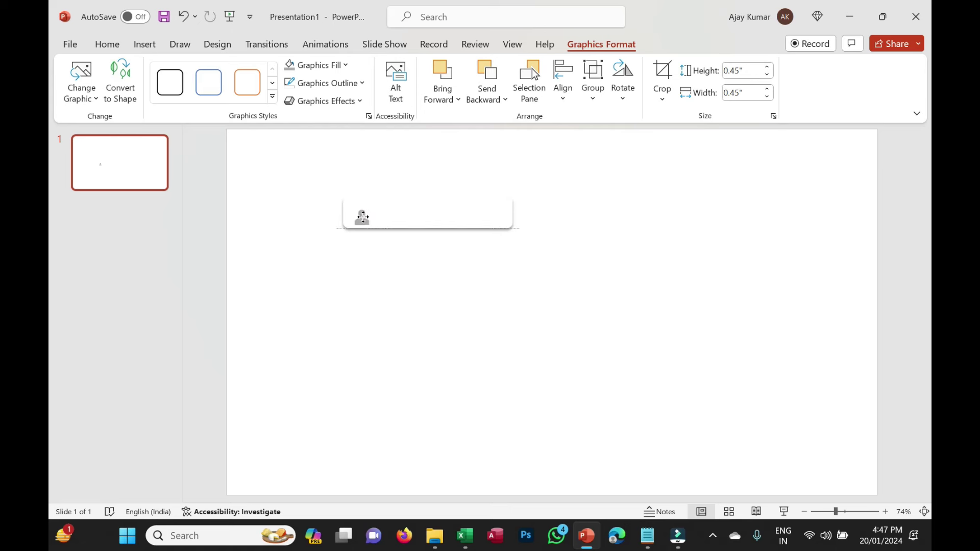
Step: Group the person icon and the rectangle into one graphic
left_click_drag(571, 280, 287, 169)
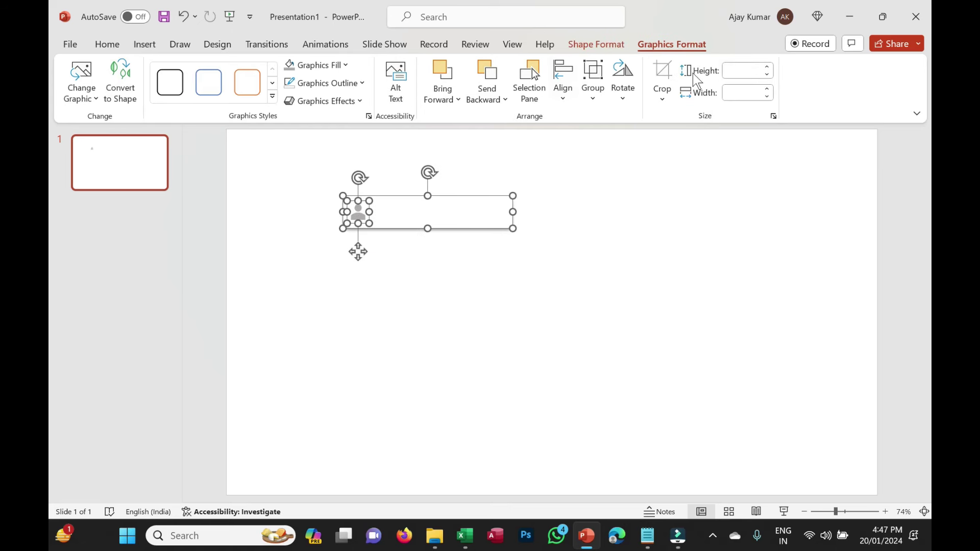
left_click(594, 98)
left_click(610, 122)
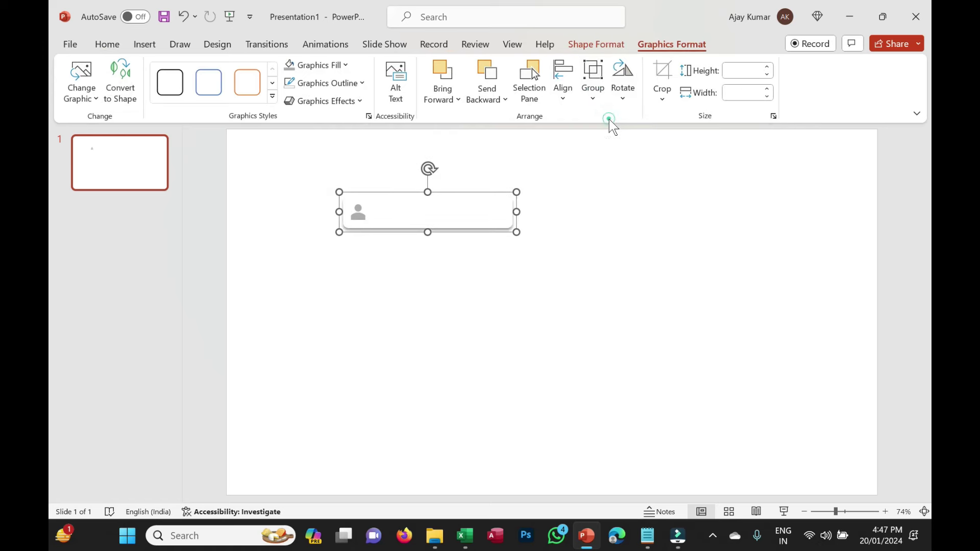
Step: Save the grouped graphic as a JPEG picture named Log
right_click(458, 219)
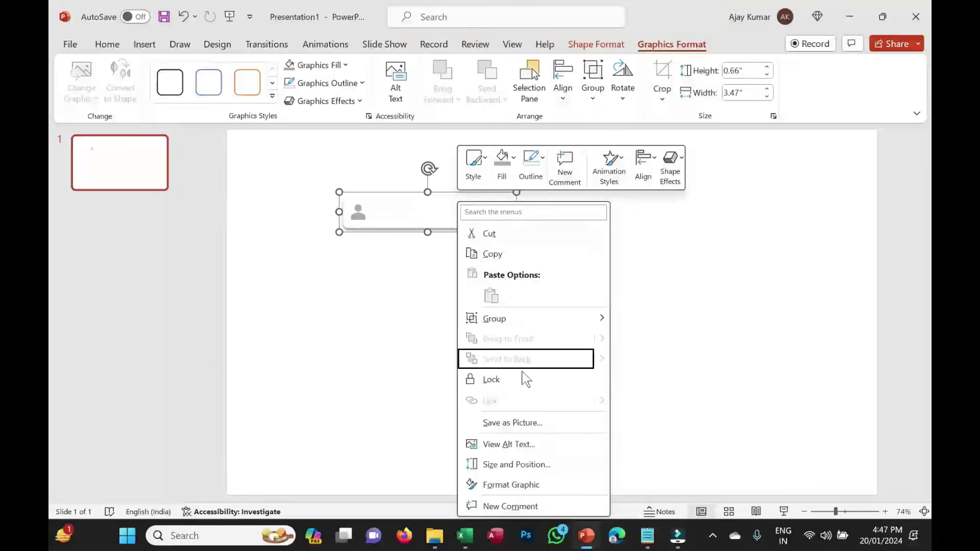
left_click(534, 420)
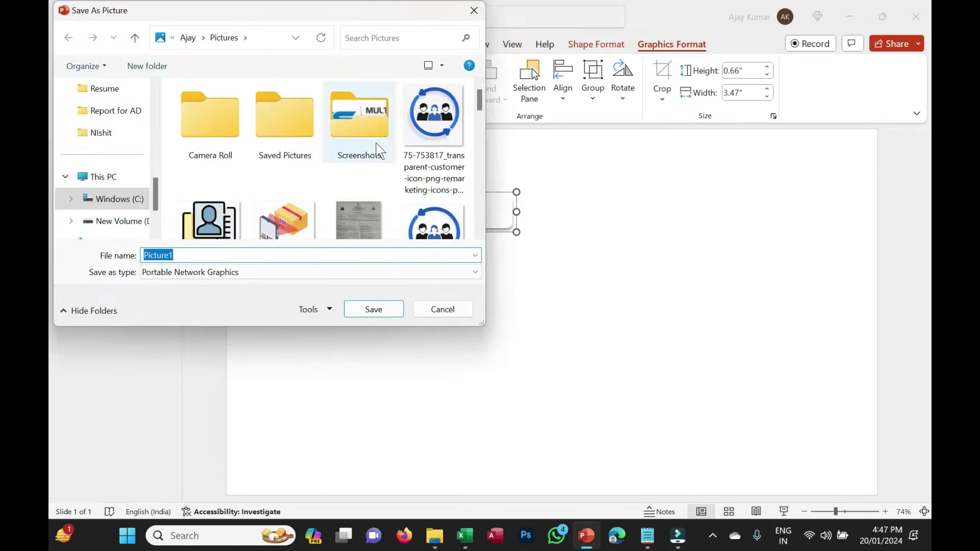
left_click(228, 272)
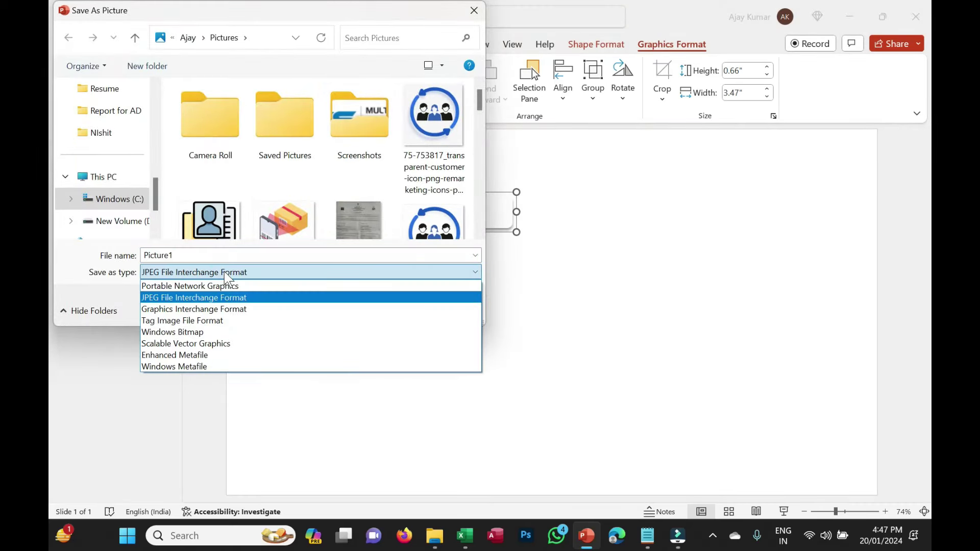
left_click(227, 295)
double_click(193, 253)
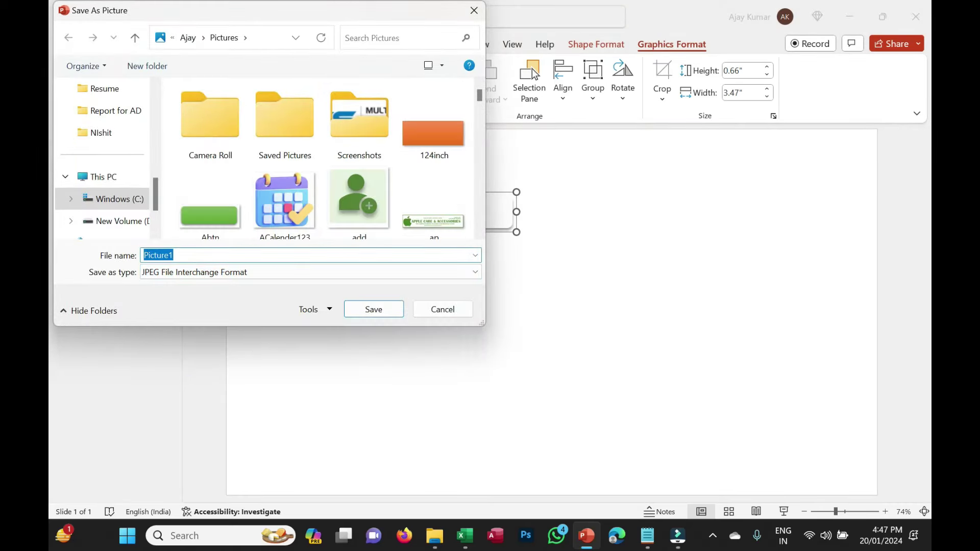
type("Log")
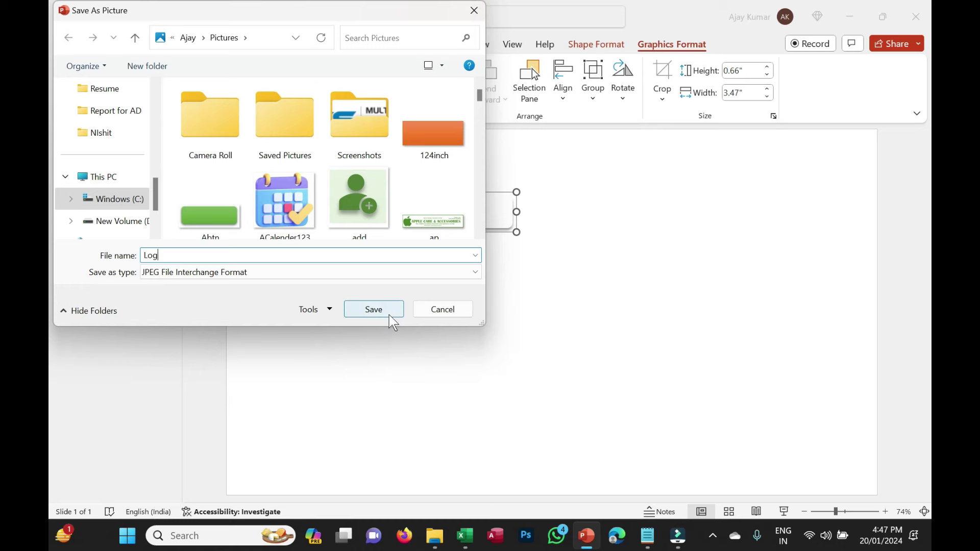
left_click(389, 312)
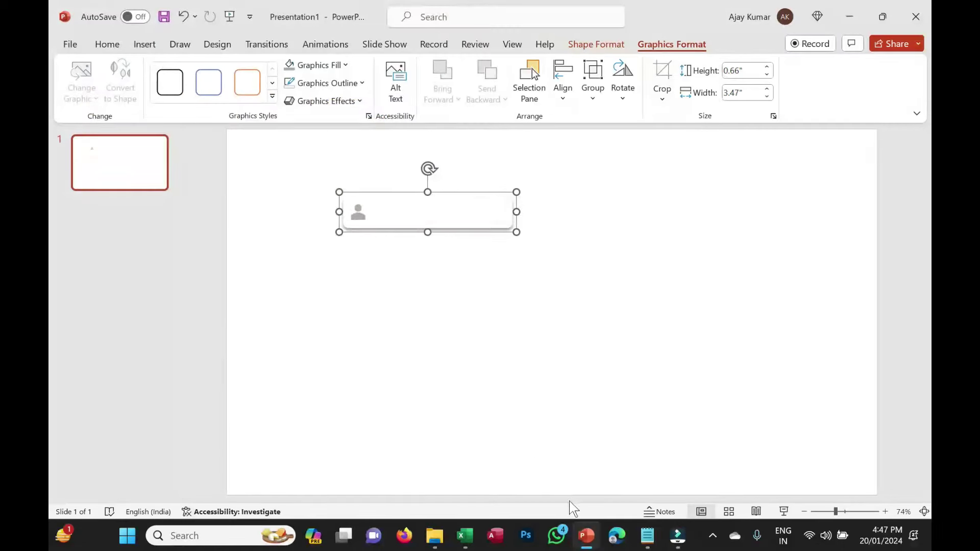
mouse_move(463, 535)
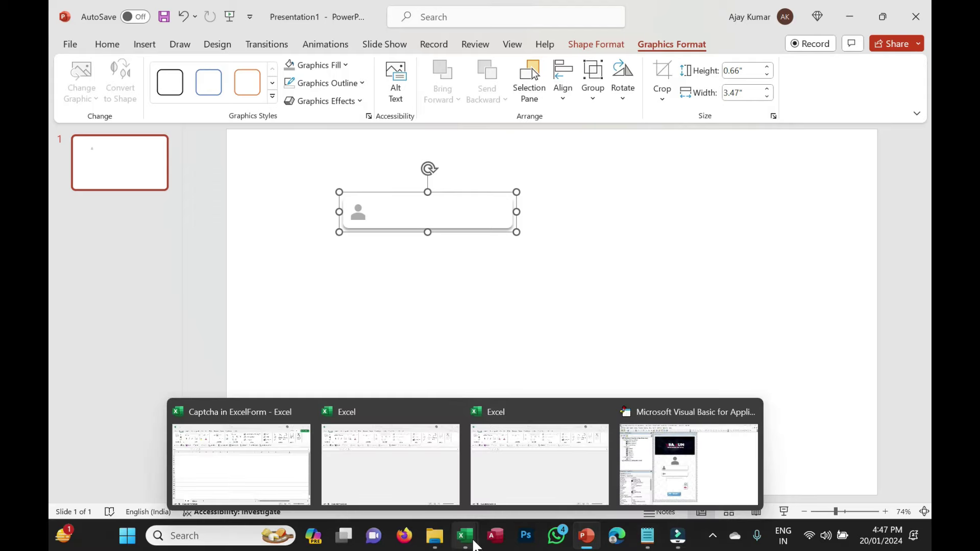
Step: Draw an image control below the banner on the Reset Form
left_click(671, 478)
double_click(119, 201)
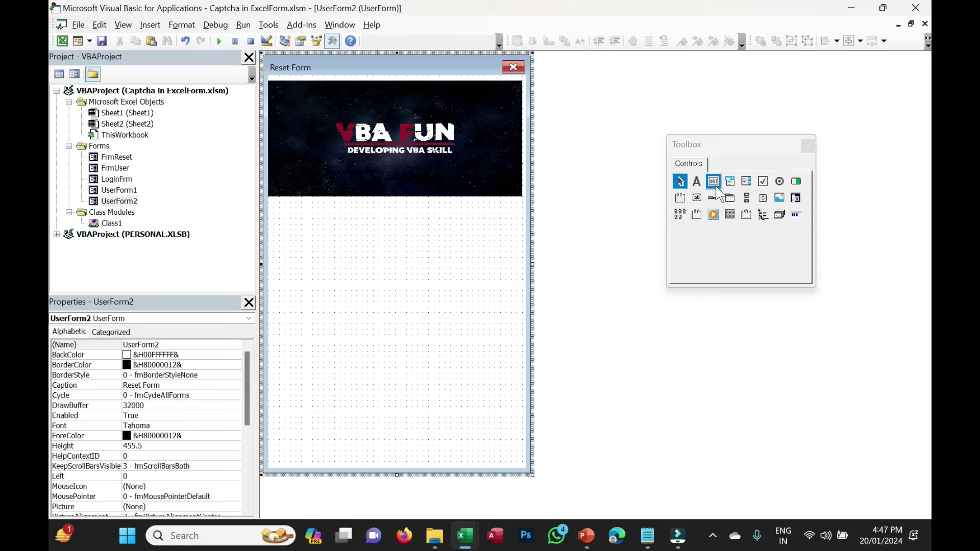
left_click(779, 197)
left_click_drag(296, 247, 501, 286)
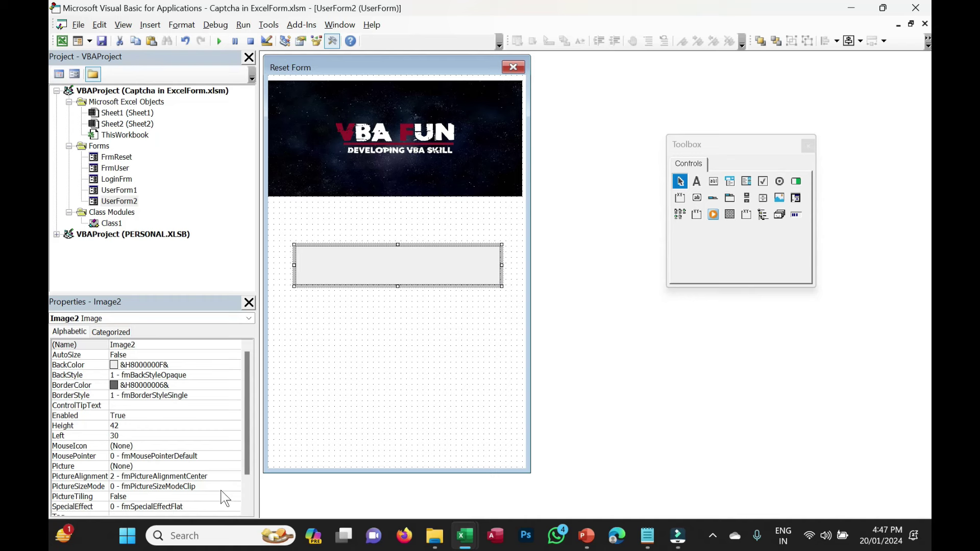
Step: Set the image's Picture to Log and PictureSizeMode to Stretch
left_click_drag(176, 295, 177, 167)
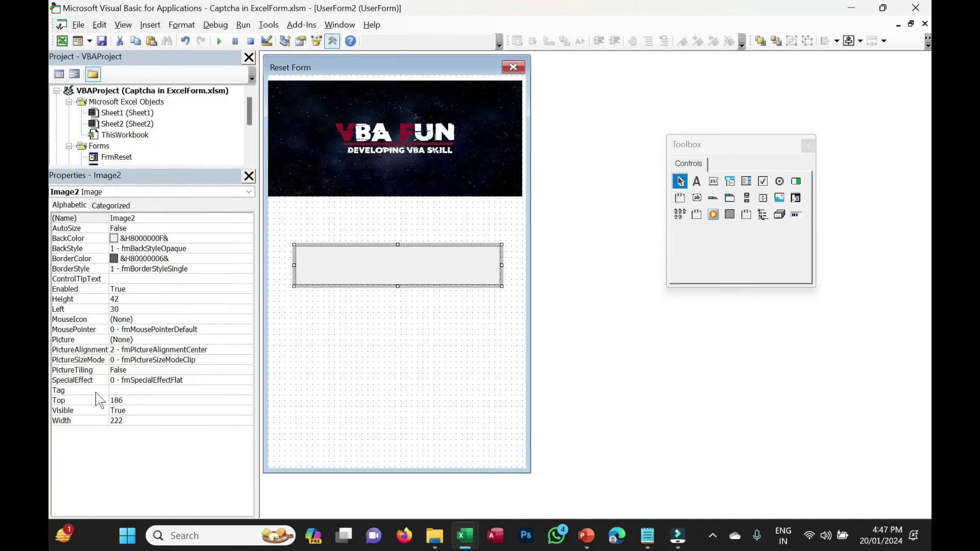
left_click(84, 340)
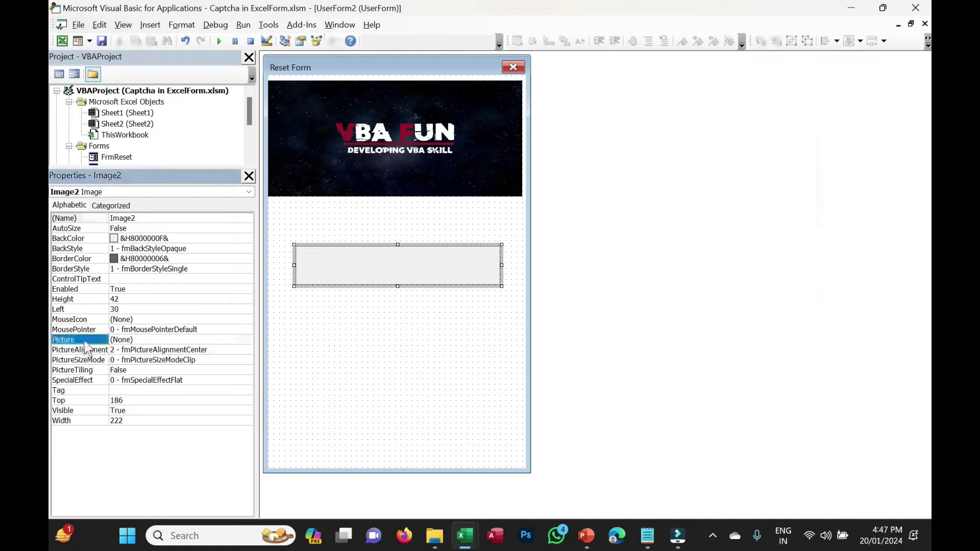
left_click(245, 341)
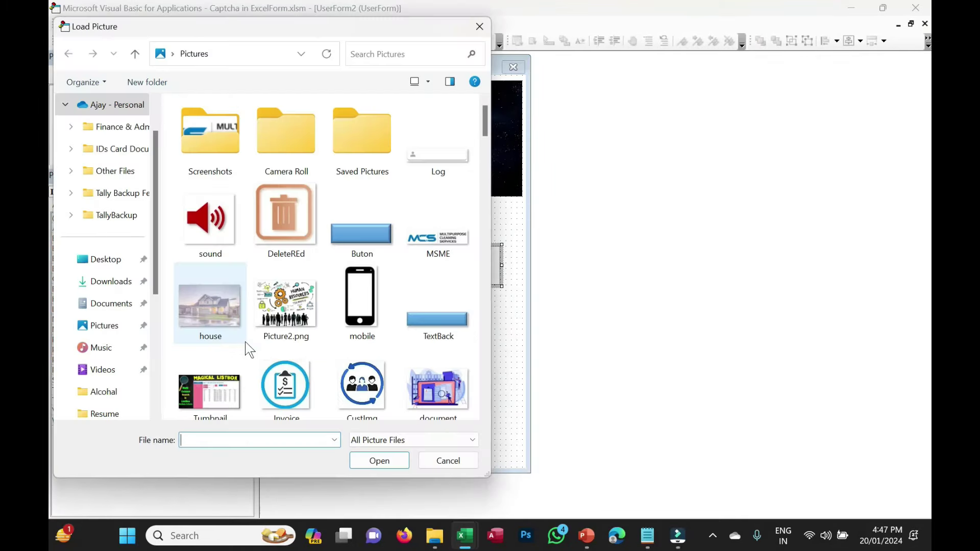
left_click(435, 167)
left_click(386, 460)
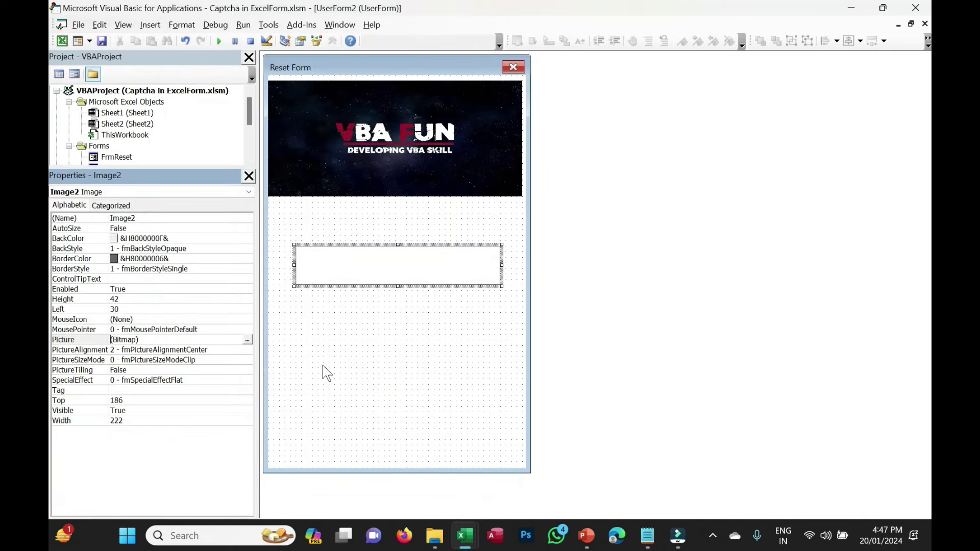
left_click(86, 359)
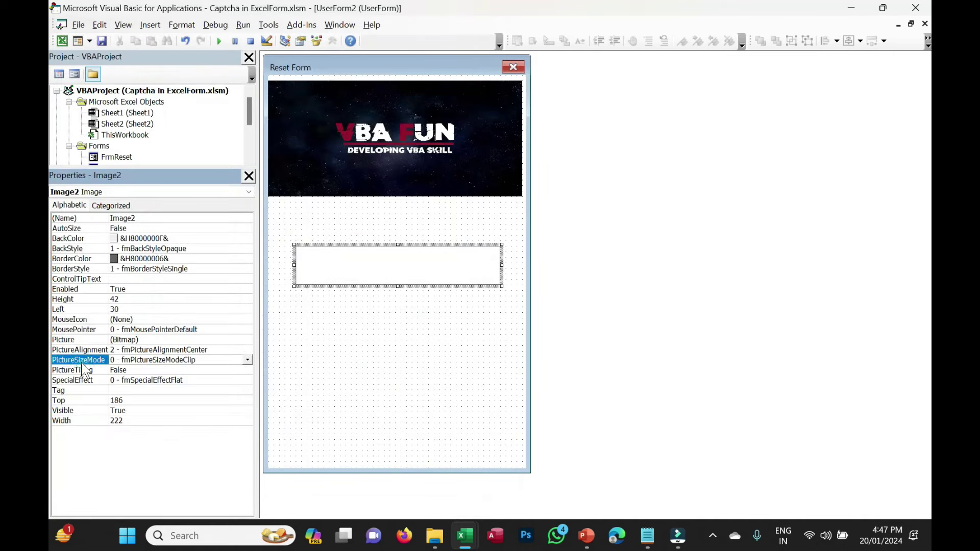
left_click(249, 361)
left_click(199, 378)
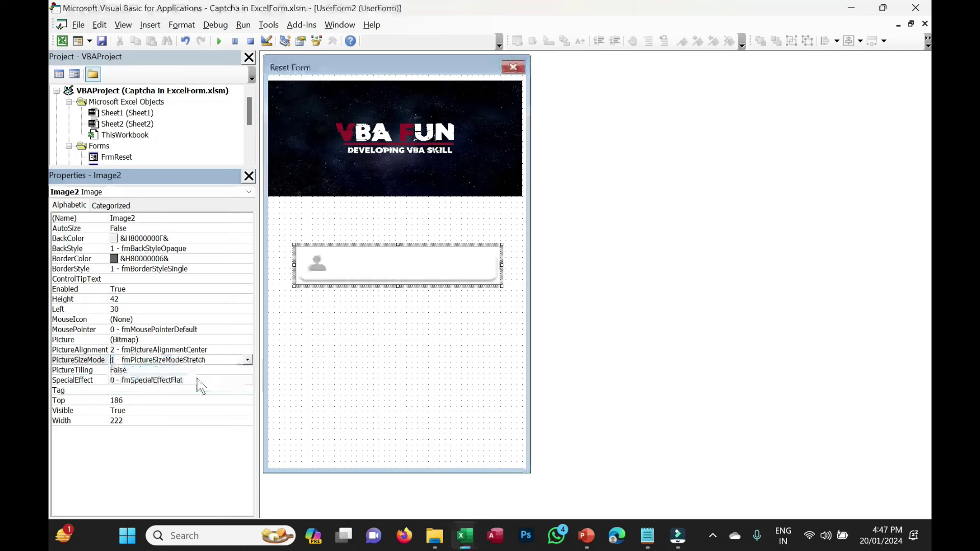
left_click(452, 294)
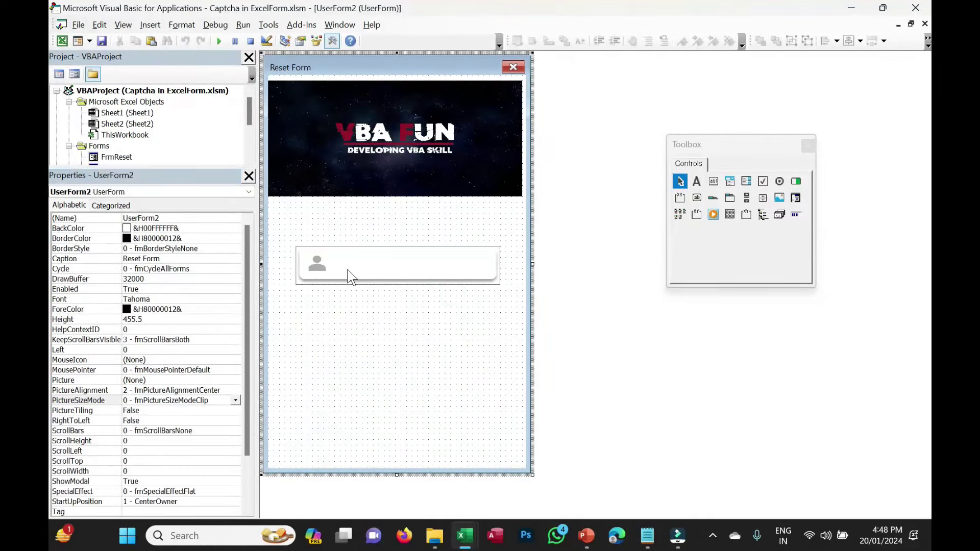
Step: Set the Log image's BackStyle to Transparent and BorderStyle to None
left_click(311, 258)
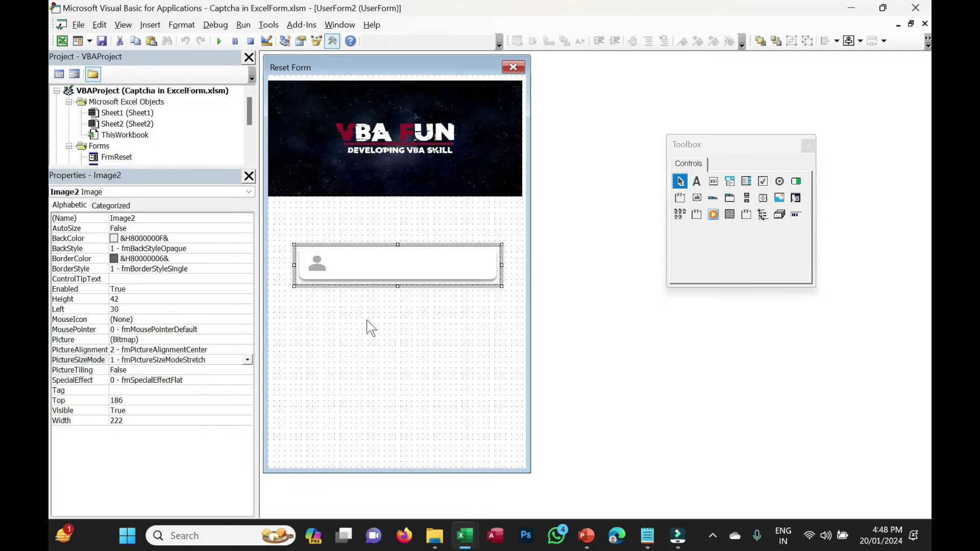
double_click(80, 247)
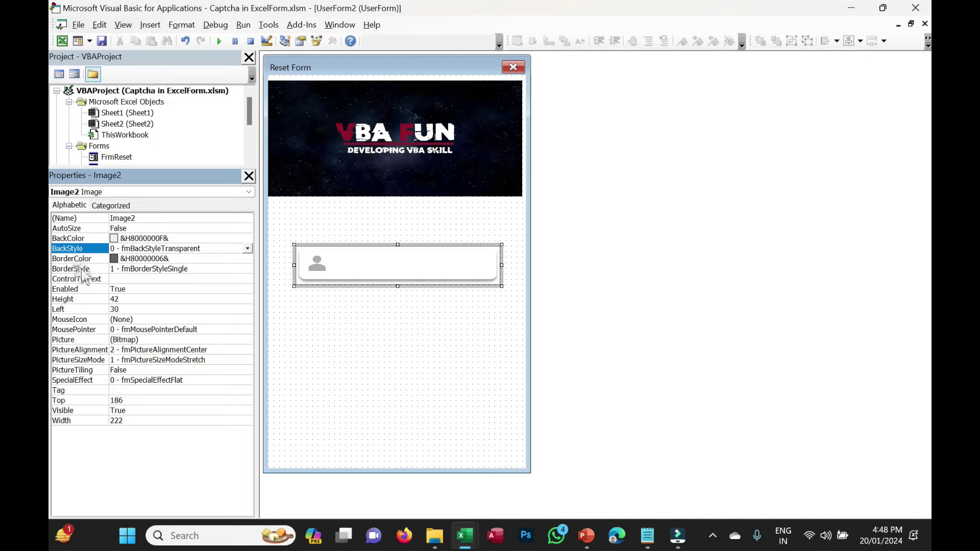
double_click(77, 269)
Step: Run the Reset Form to preview it, then open LoginFrm and select its username box
left_click(346, 357)
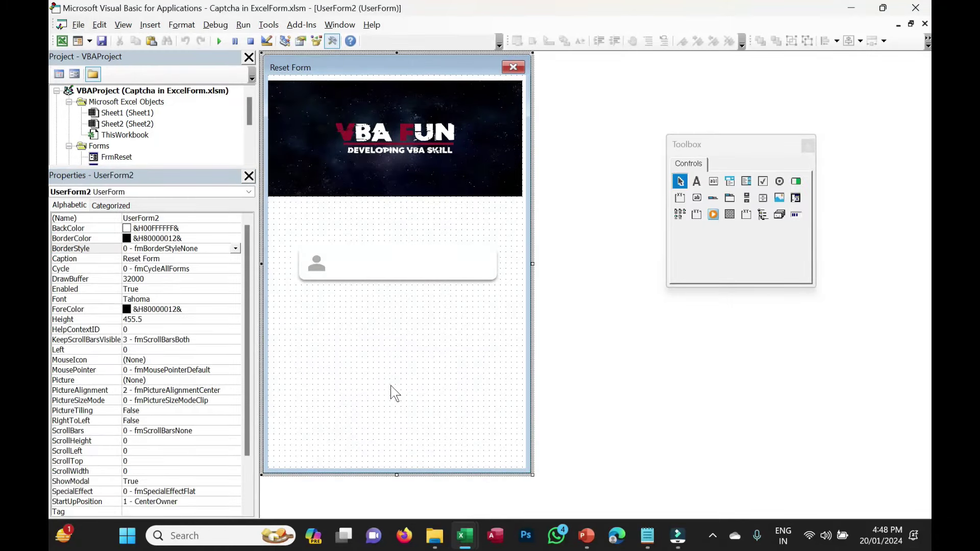
left_click(219, 41)
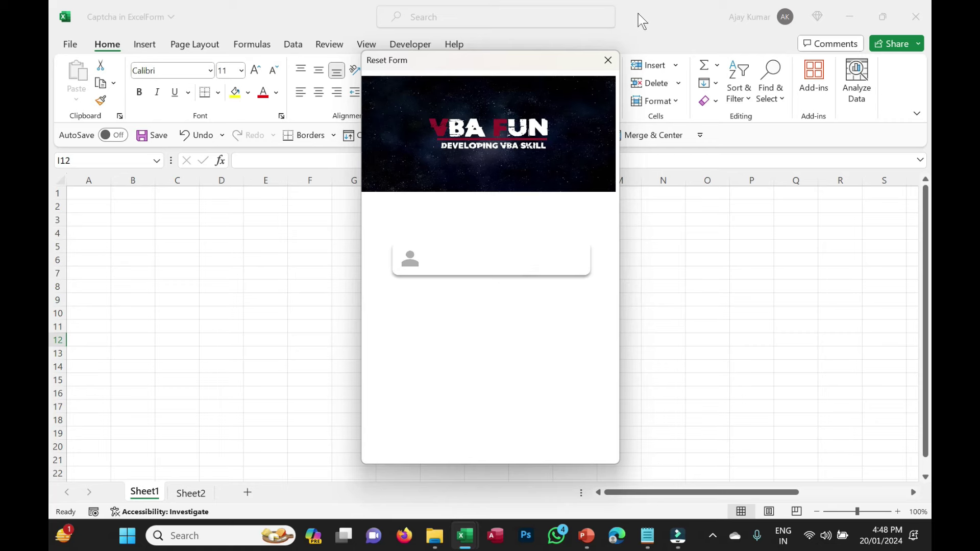
left_click(607, 59)
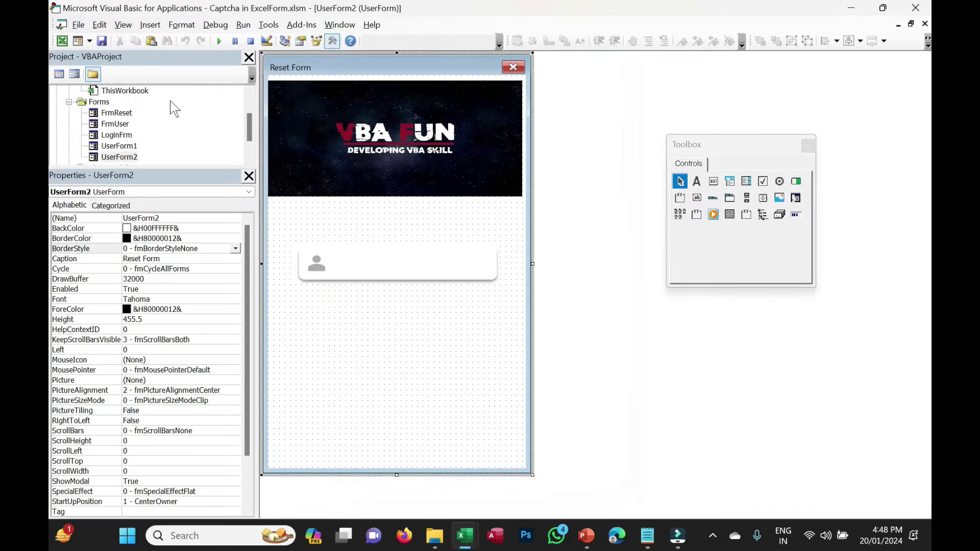
double_click(121, 134)
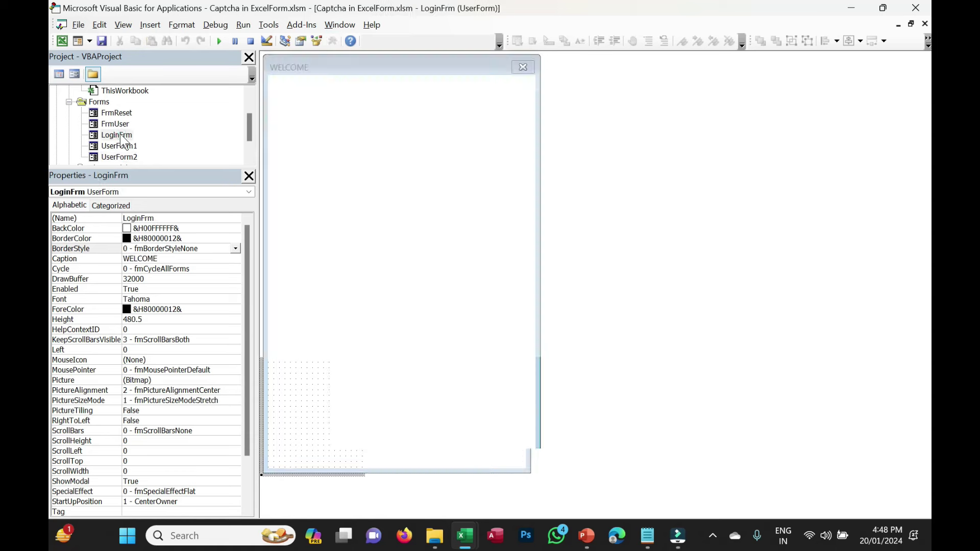
left_click(396, 287)
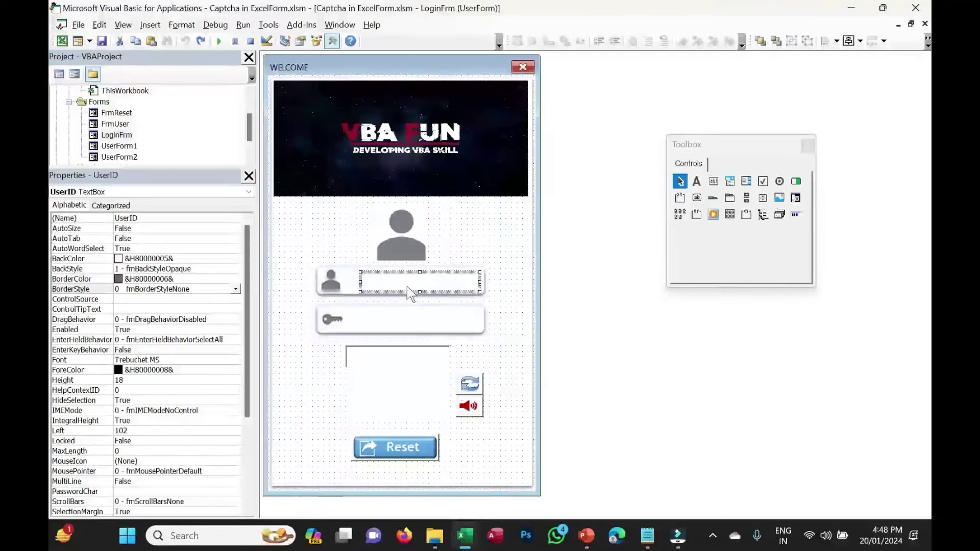
Step: Test-run the form with a sample username, then draw a new text box in the username field
left_click(219, 41)
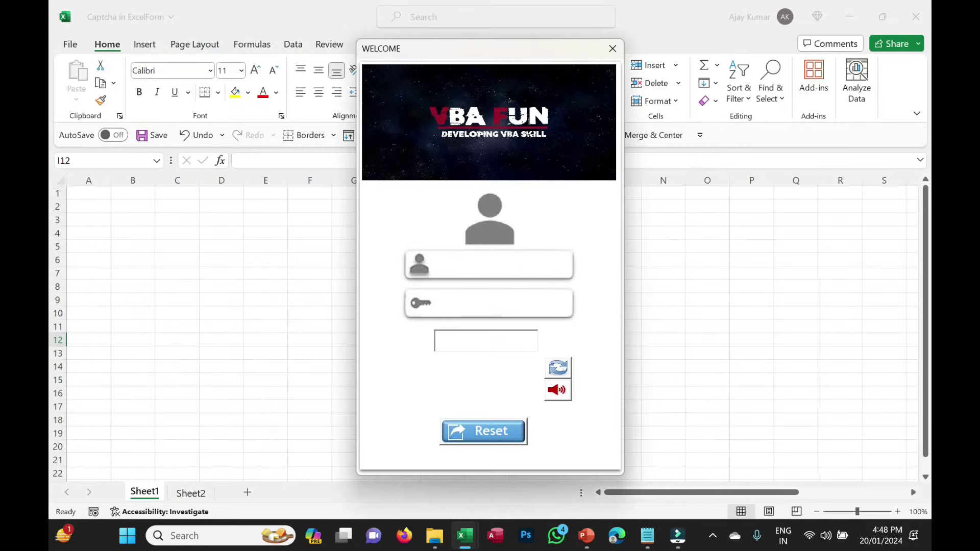
type("Ajay")
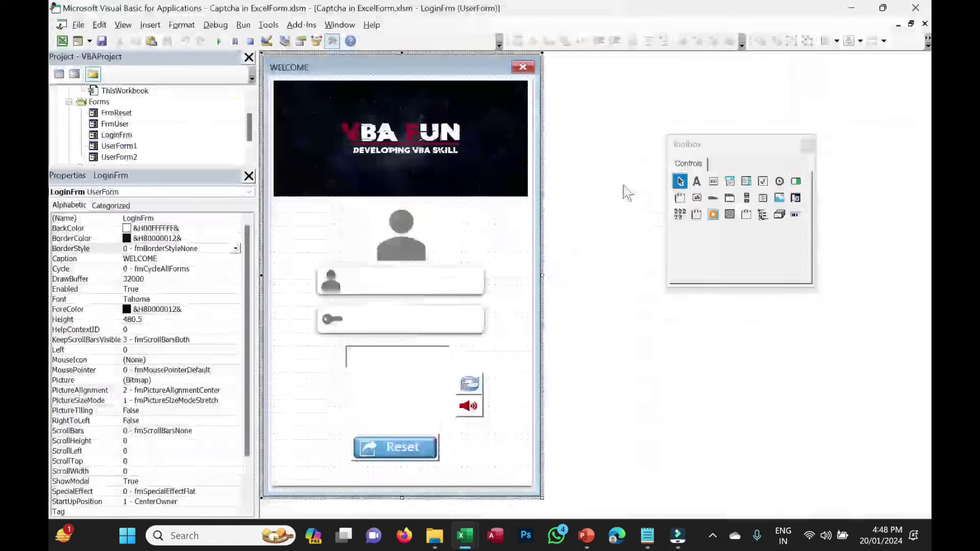
left_click(716, 185)
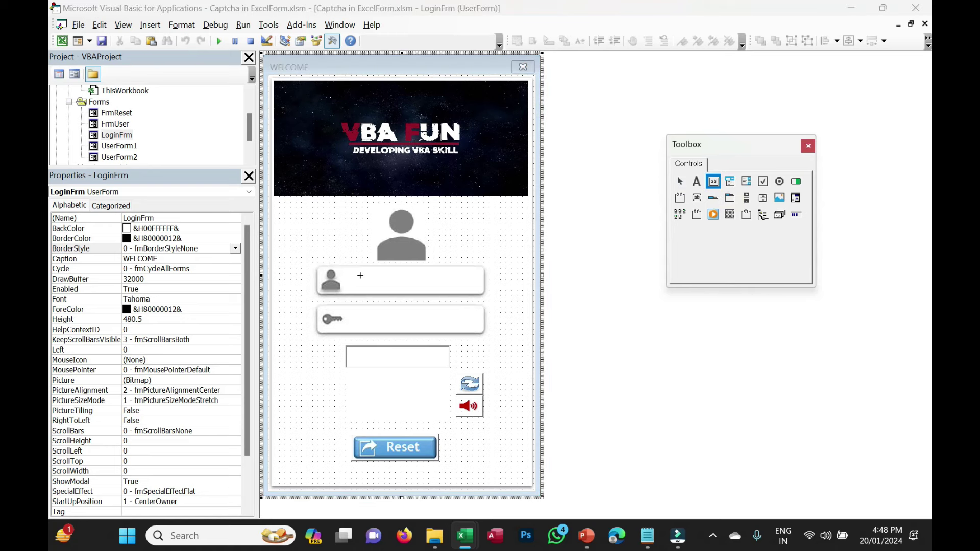
left_click_drag(356, 272, 480, 292)
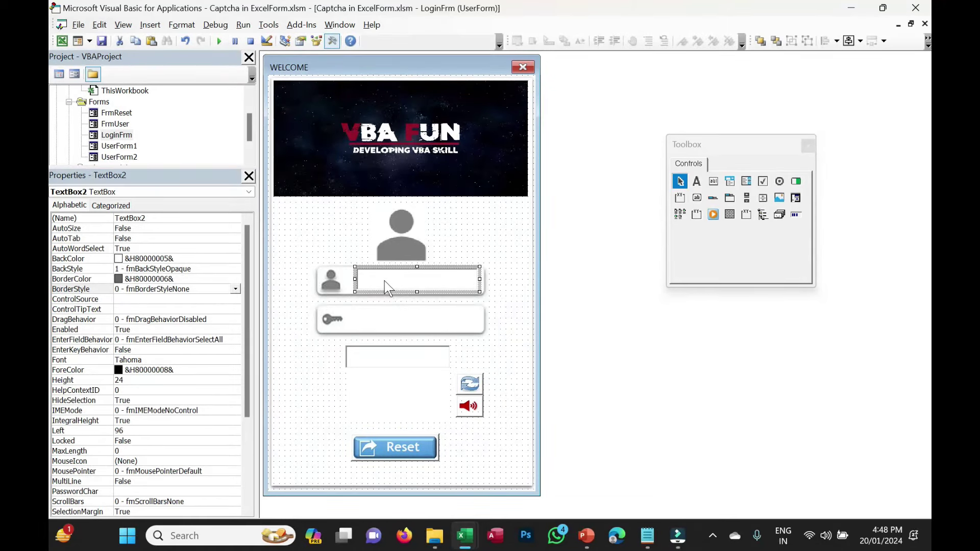
Step: Preview the running login form with the new username text box in place
left_click(324, 249)
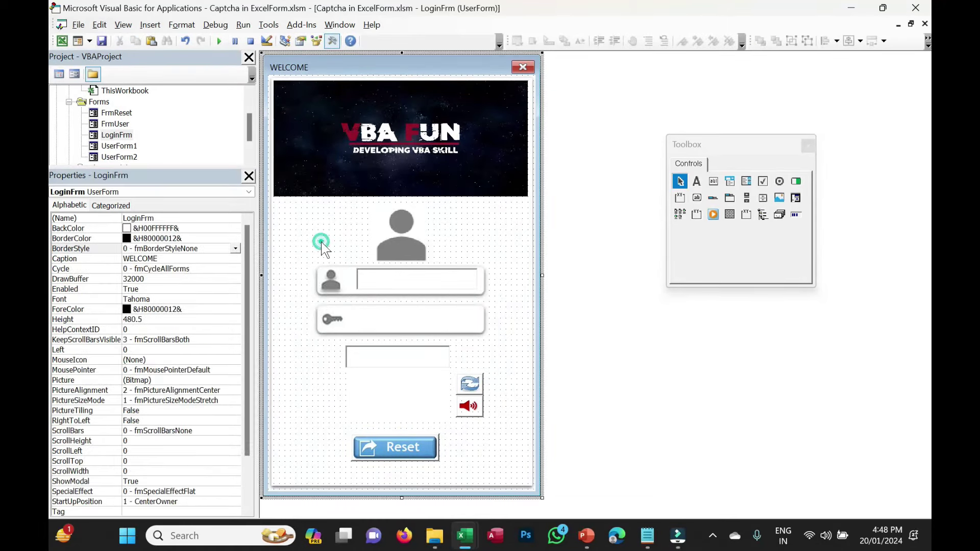
left_click(381, 283)
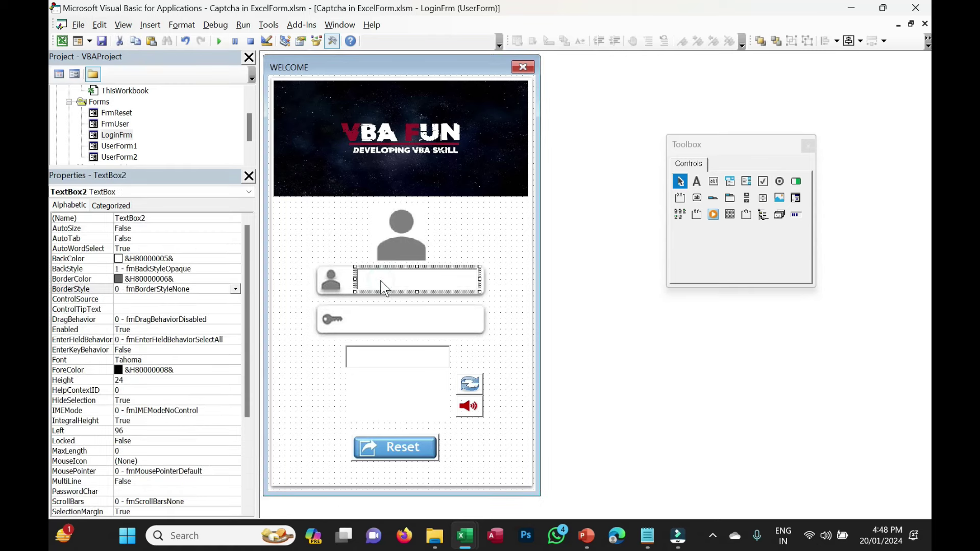
left_click(299, 250)
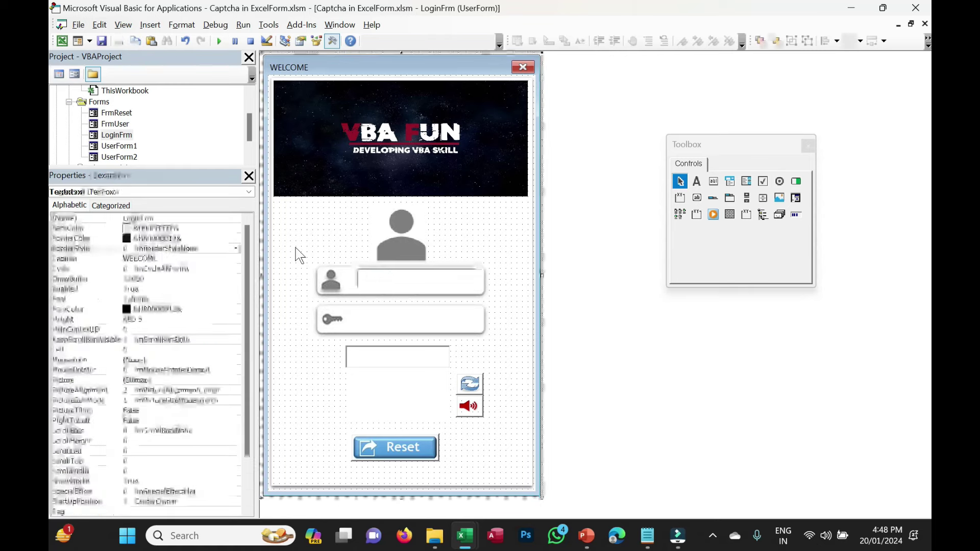
left_click(220, 41)
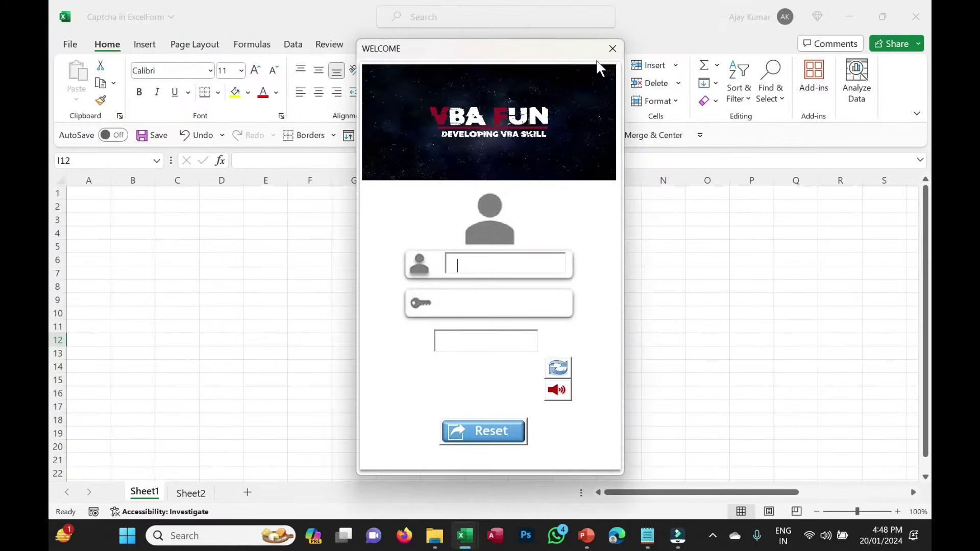
left_click(612, 49)
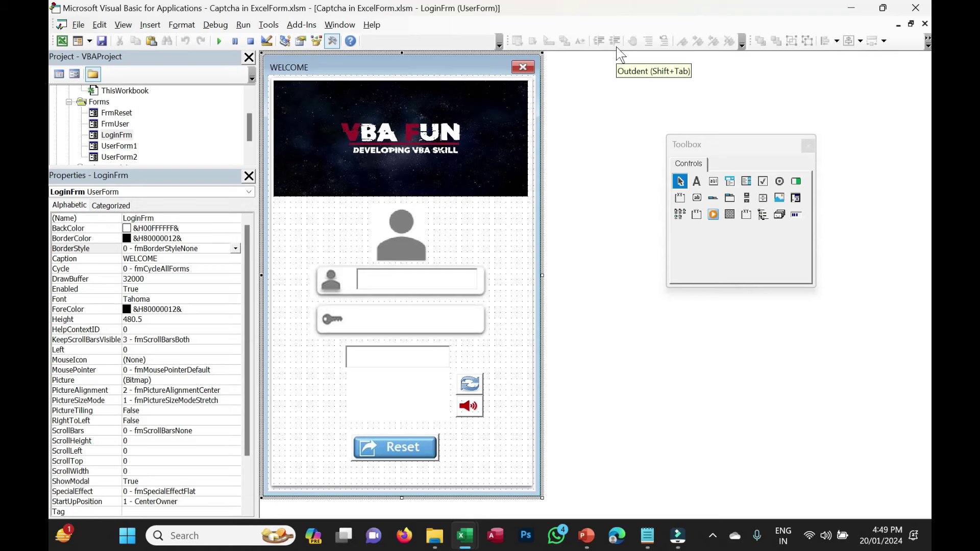
Step: Make the username box borderless and preview the WELCOME form running over Excel again
left_click(417, 282)
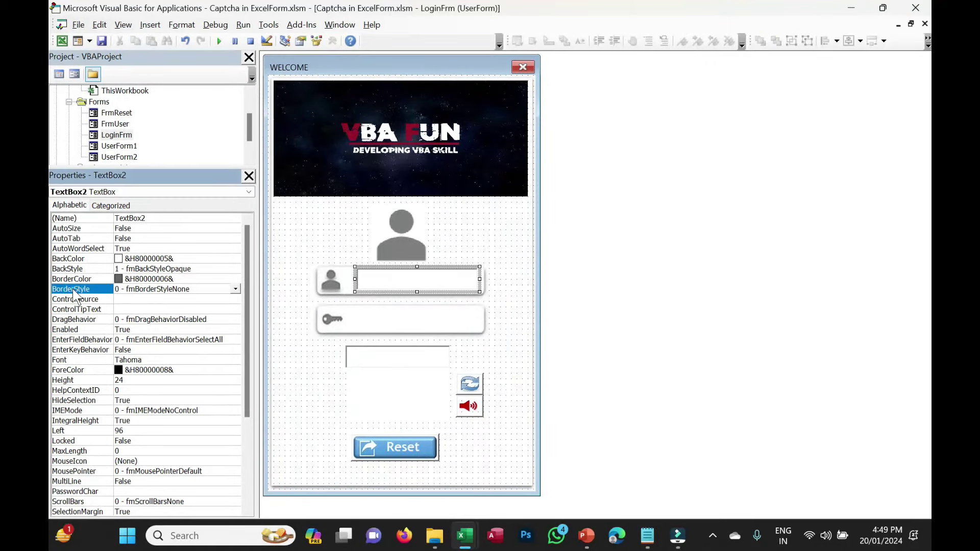
left_click(500, 228)
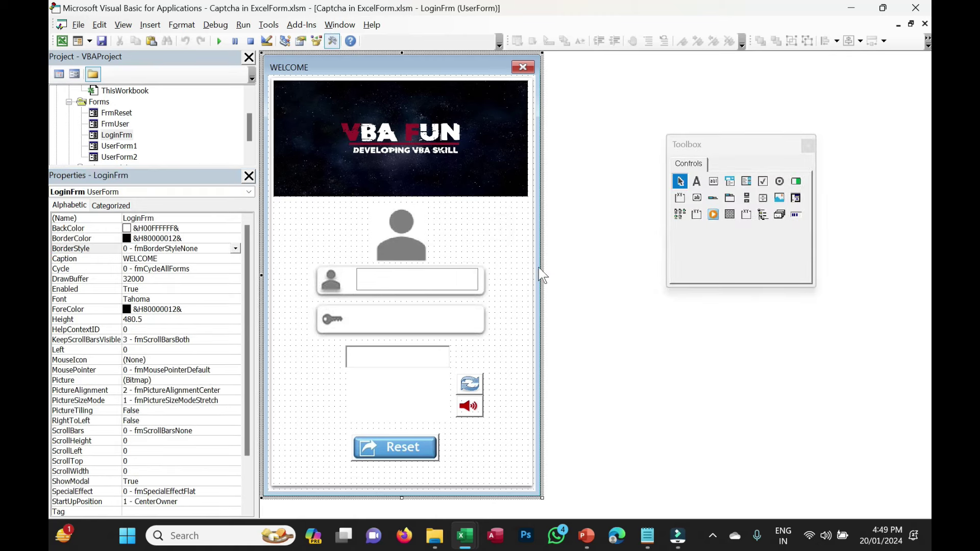
left_click(386, 280)
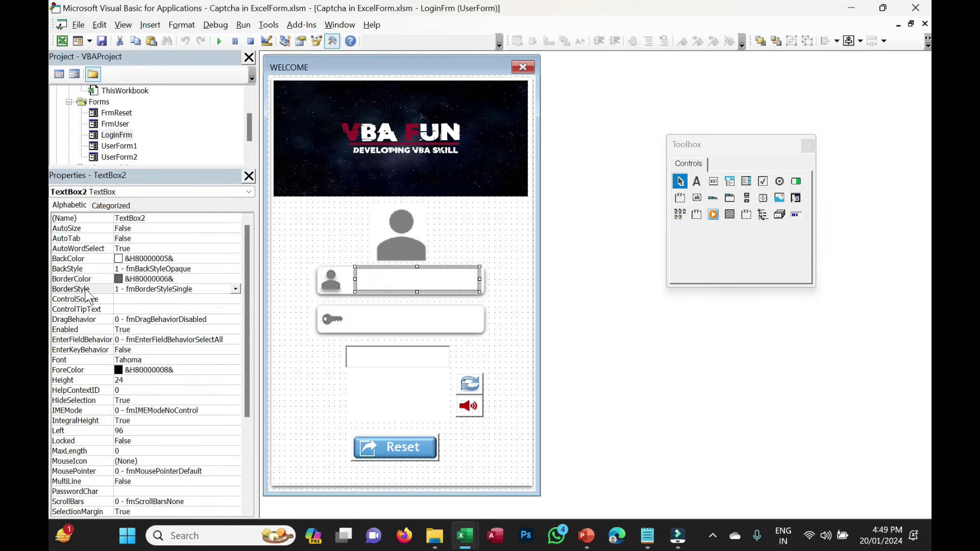
left_click(500, 268)
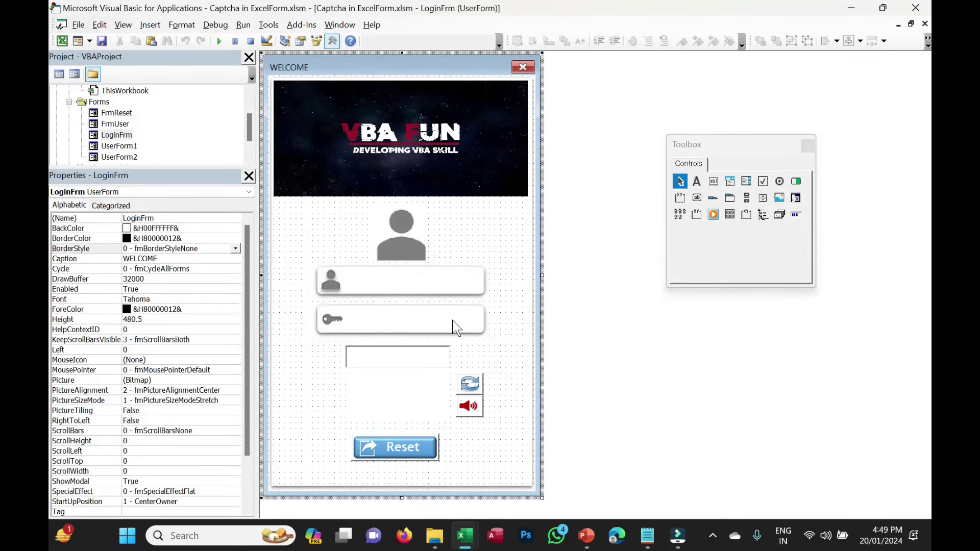
left_click(218, 42)
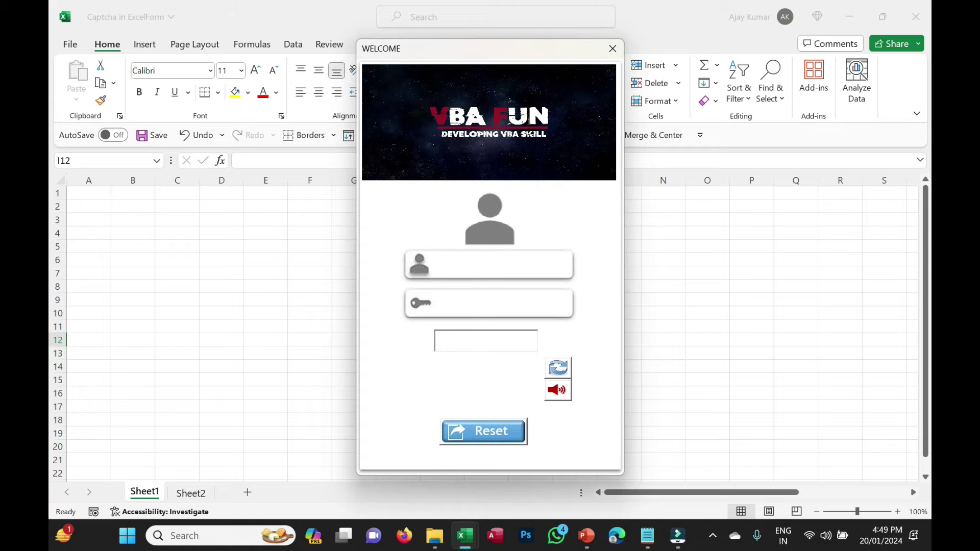
left_click(613, 49)
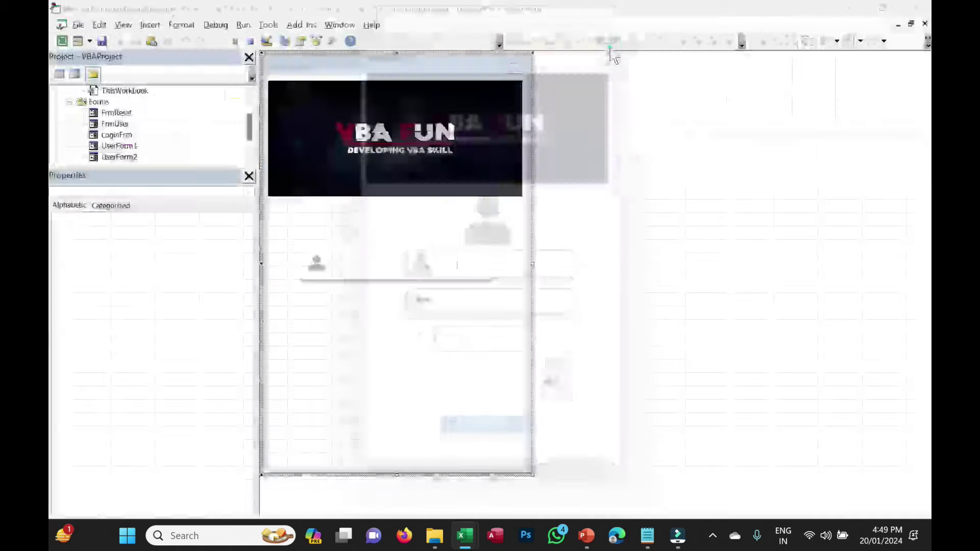
Step: Inspect the UserID and Password boxes and test password masking in the running form
left_click(407, 292)
left_click(406, 291)
left_click(408, 291)
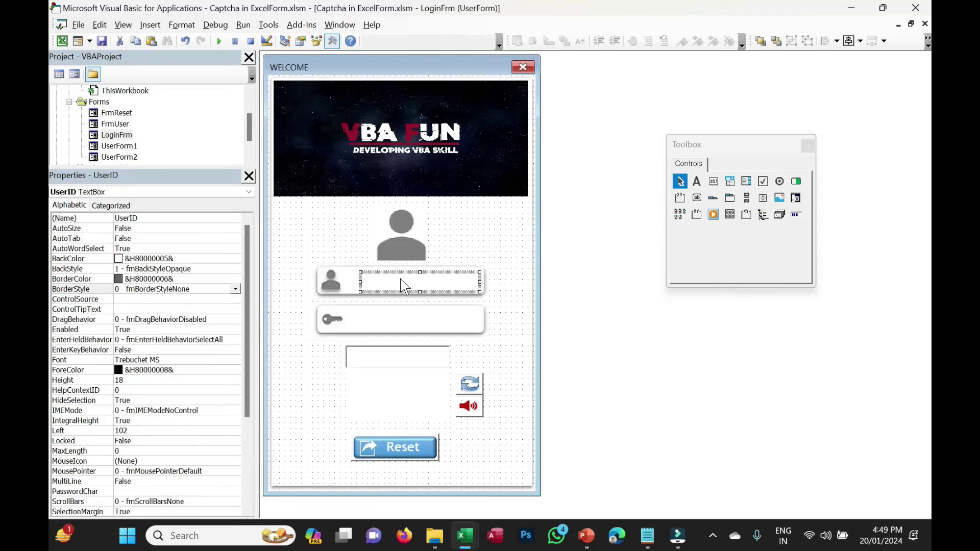
left_click(396, 325)
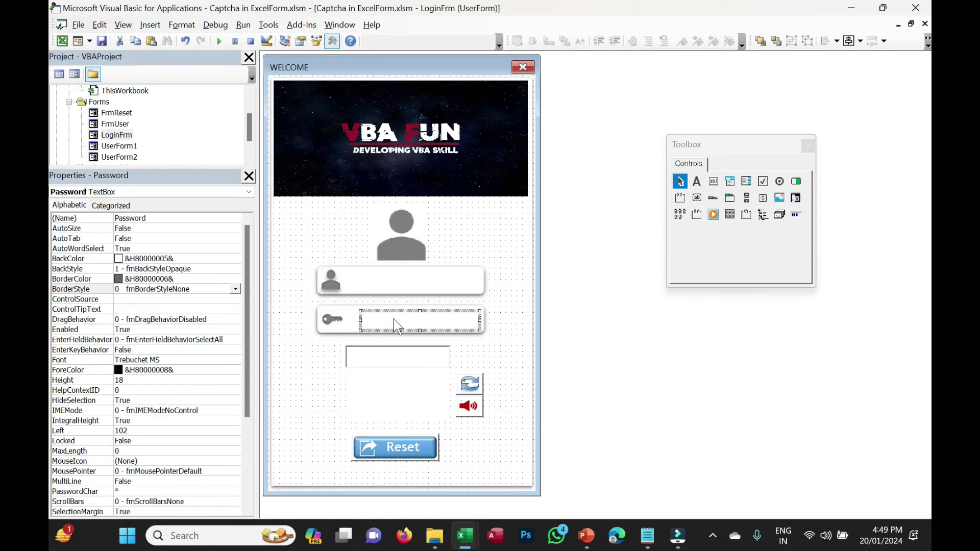
left_click(402, 281)
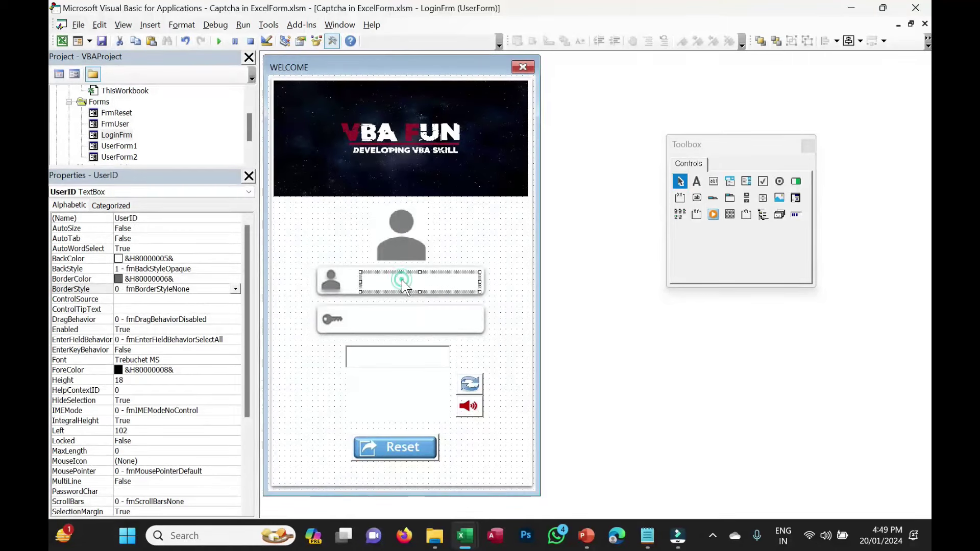
left_click(388, 325)
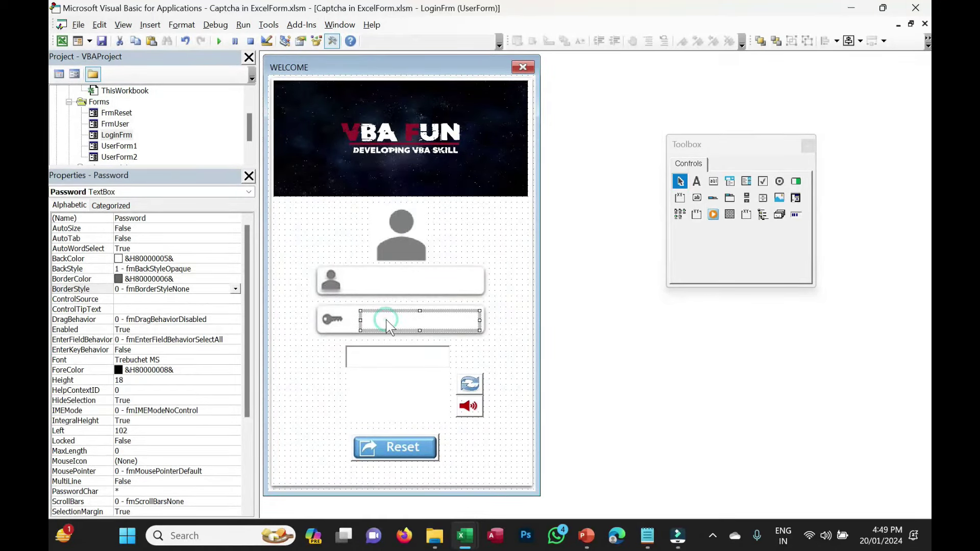
left_click(166, 216)
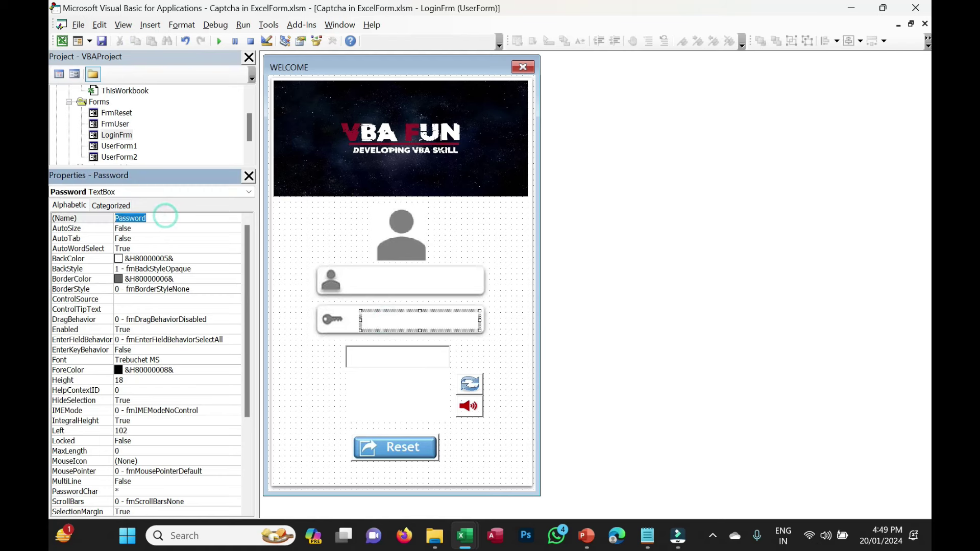
left_click(515, 271)
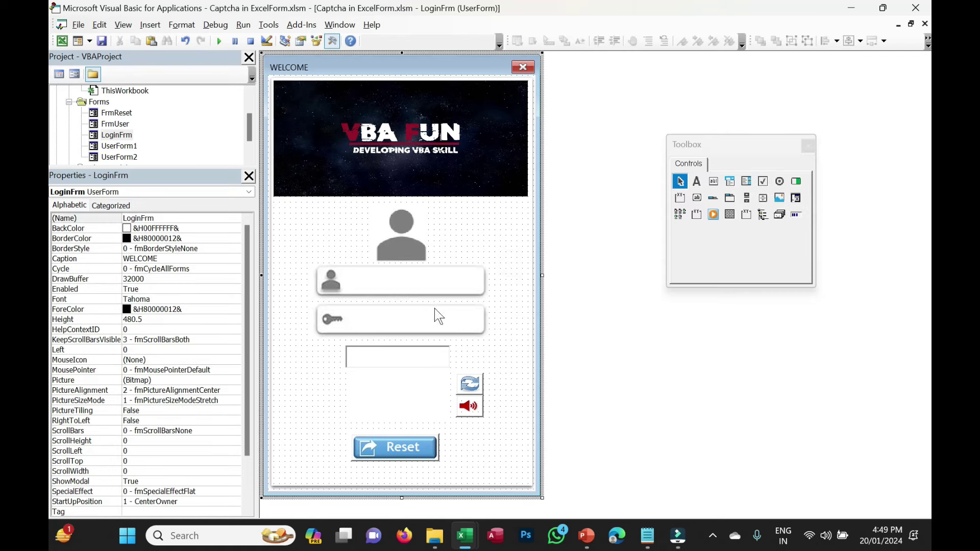
left_click(219, 41)
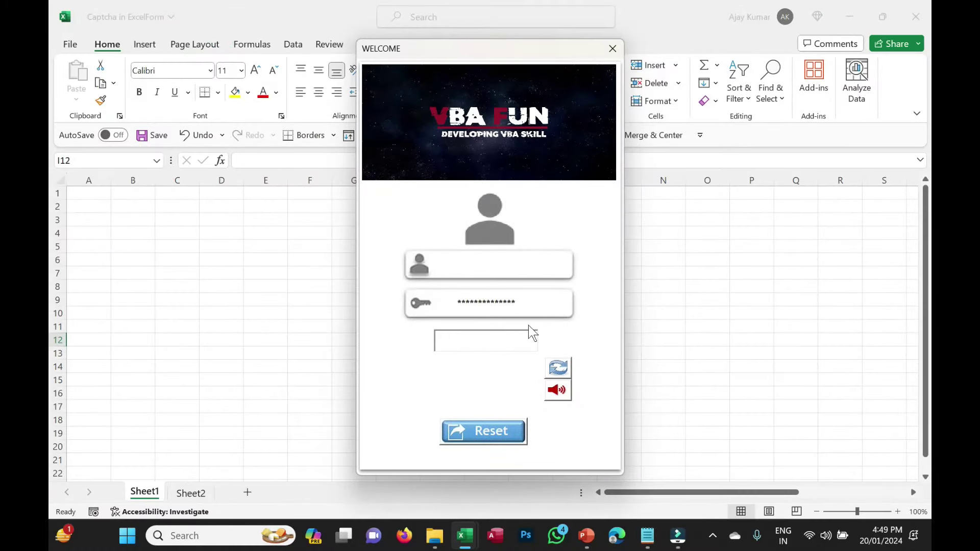
double_click(516, 302)
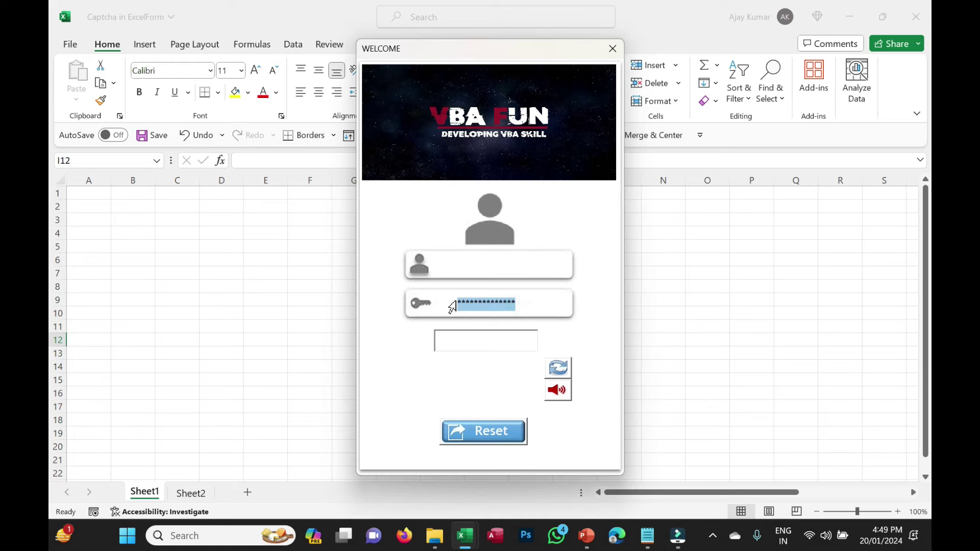
left_click(612, 49)
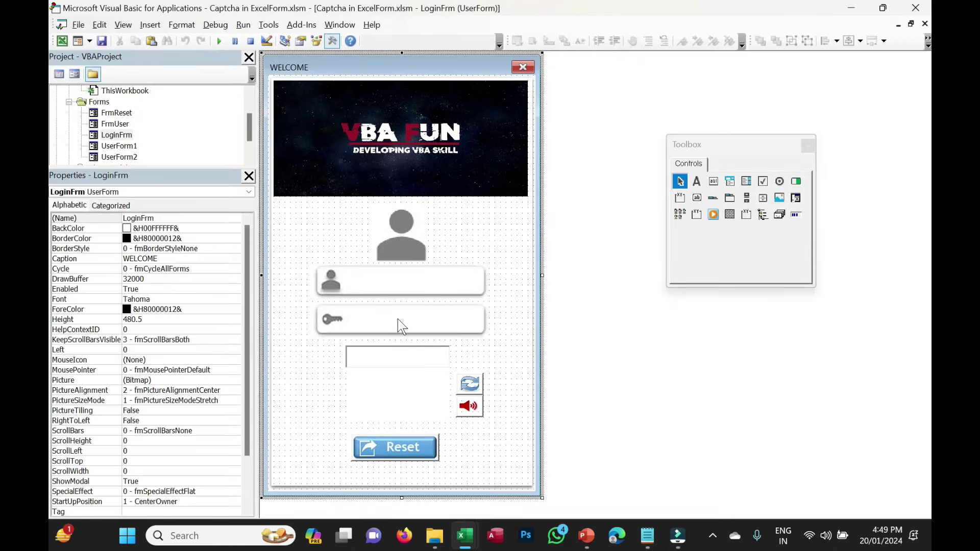
Step: Change the Password box's PasswordChar to ? and test it by typing ??? in the form
left_click(397, 319)
left_click_drag(248, 363, 248, 451)
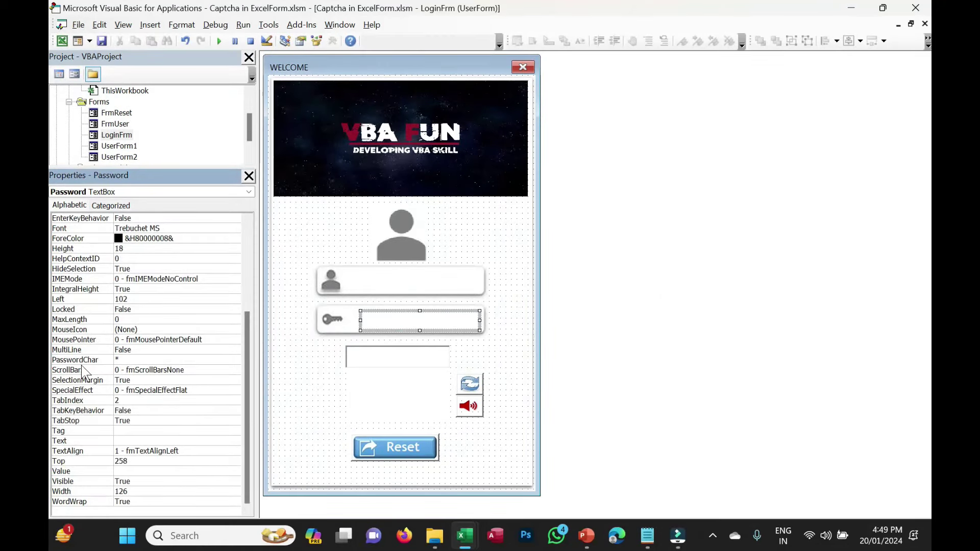
left_click(74, 361)
double_click(76, 361)
left_click(322, 387)
left_click(221, 43)
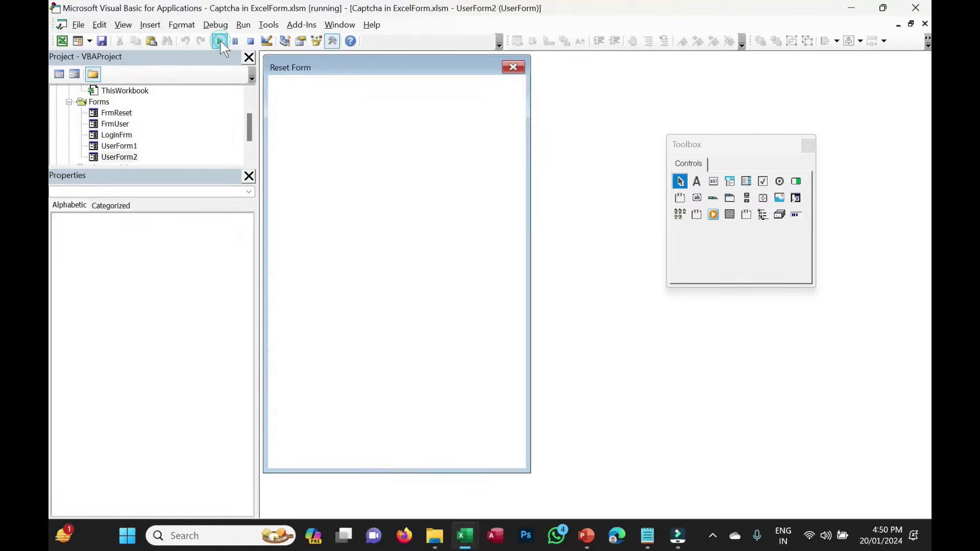
left_click(463, 300)
type("????????????????")
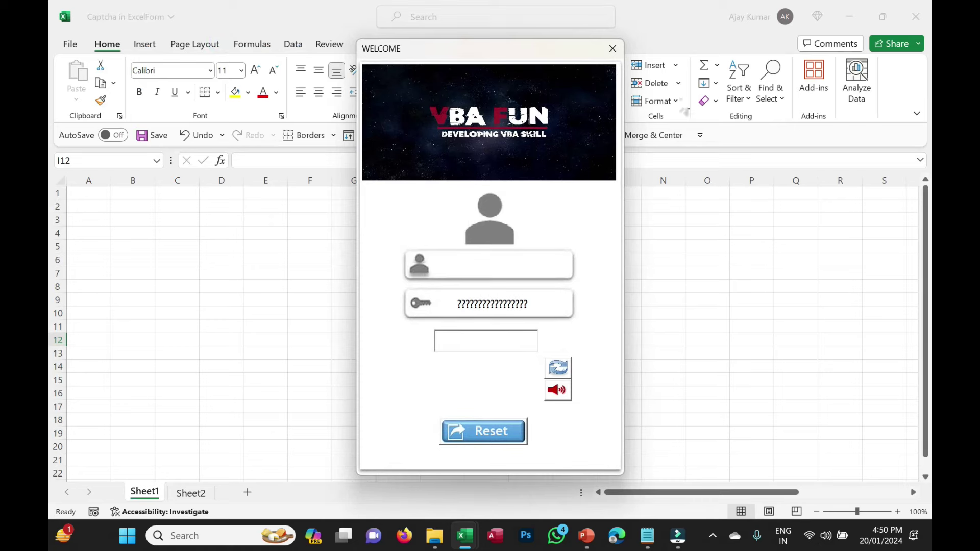
left_click(612, 49)
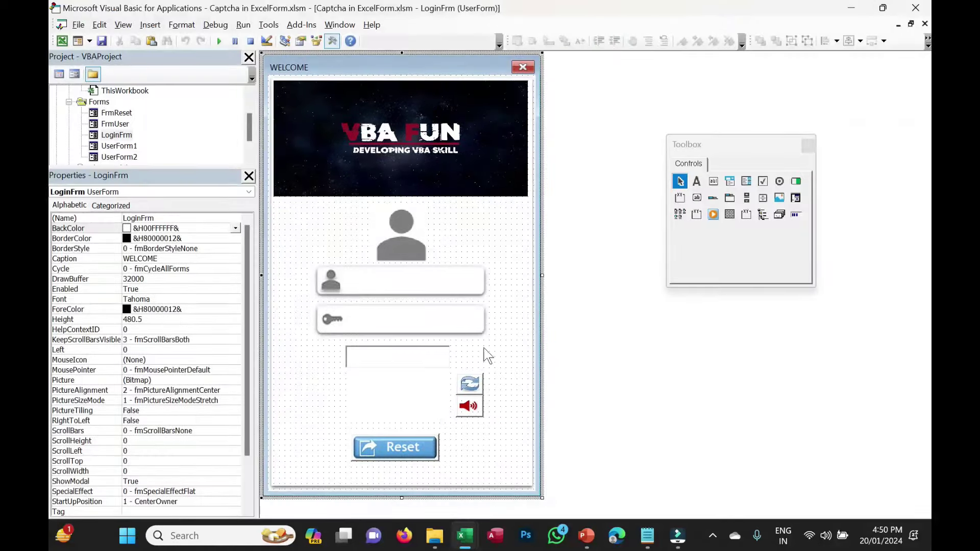
Step: Set the Password box's PasswordChar back to * so entries show as asterisks
left_click(414, 324)
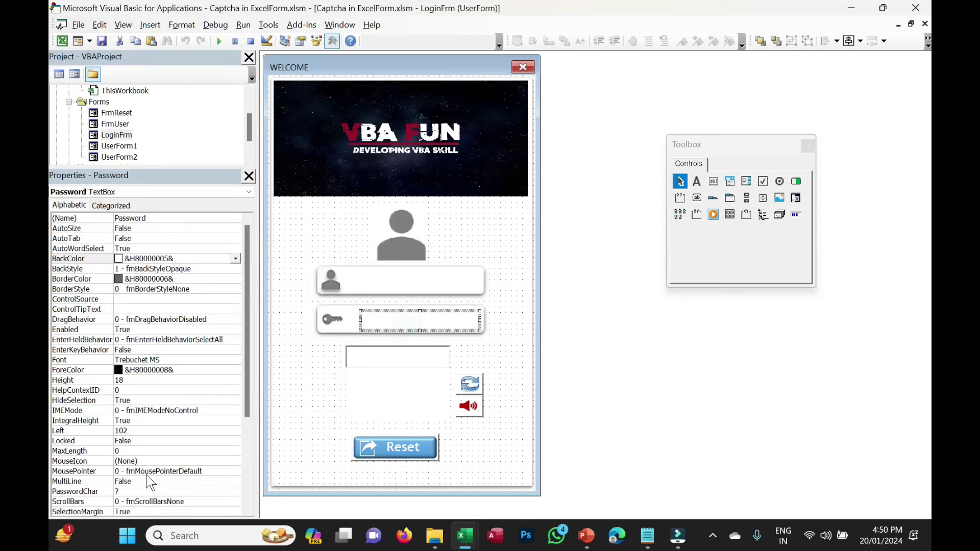
left_click(132, 491)
left_click(116, 491)
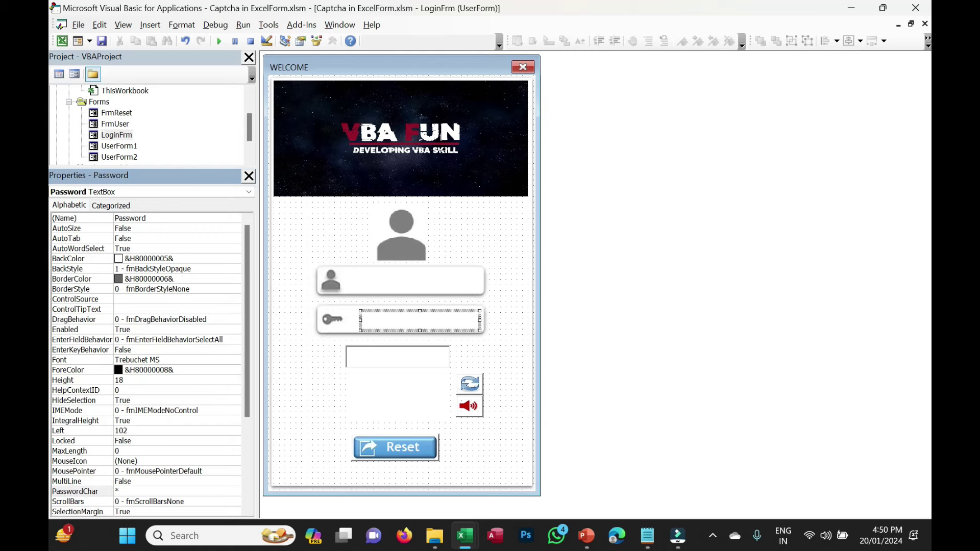
left_click(492, 358)
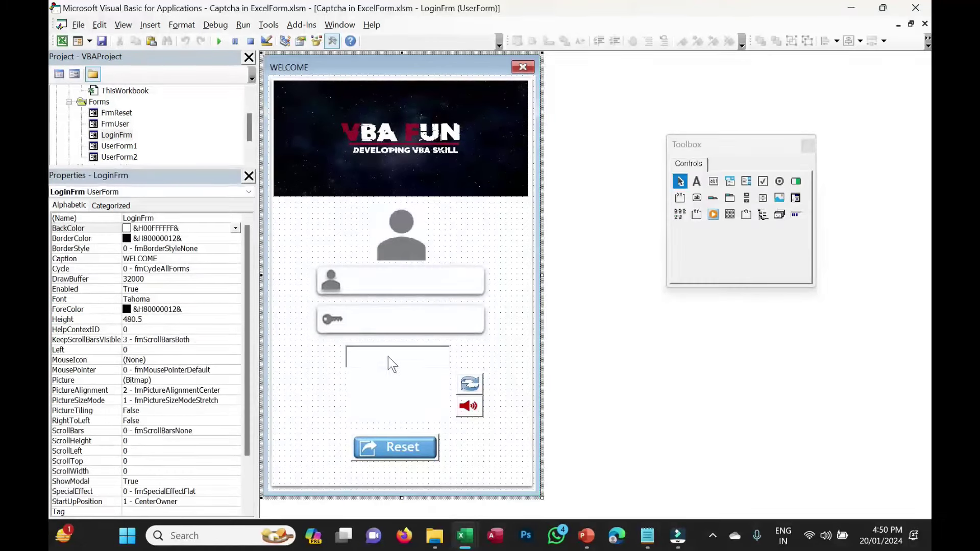
left_click(218, 41)
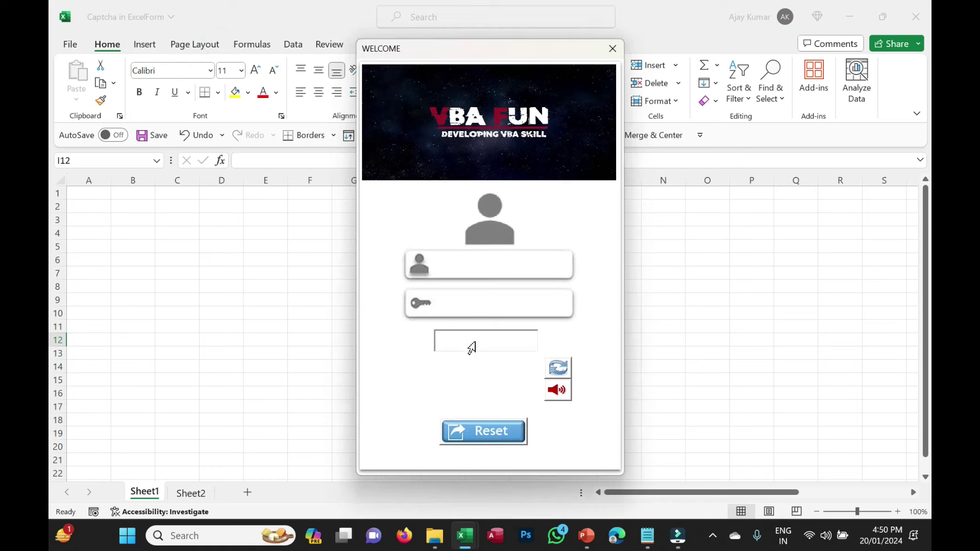
type("lkfjasdlfkjda")
key("Return")
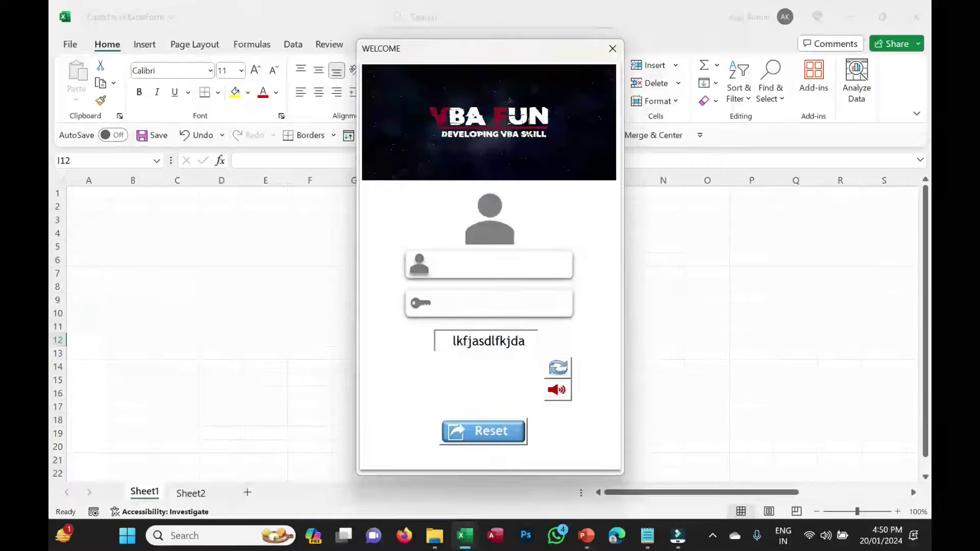
key("BackSpace")
left_click(461, 350)
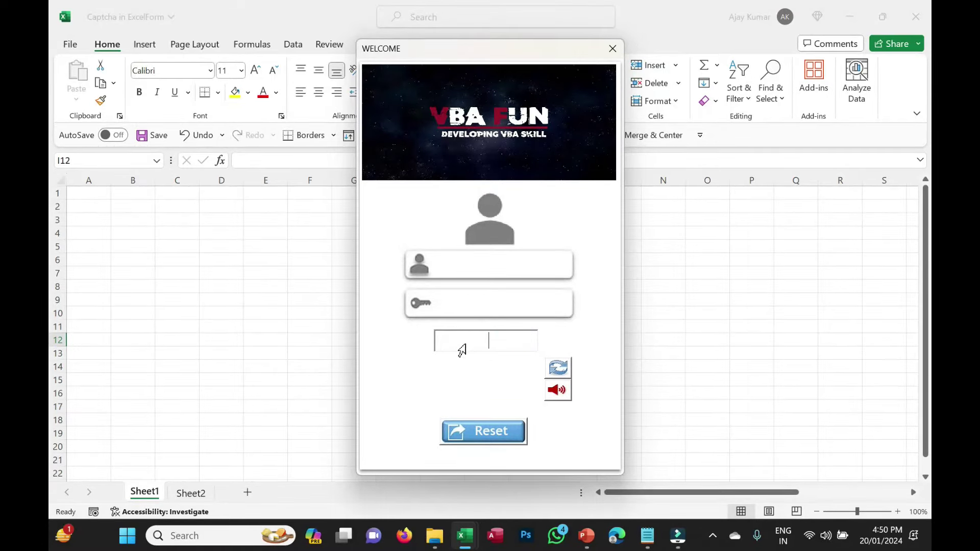
left_click(608, 47)
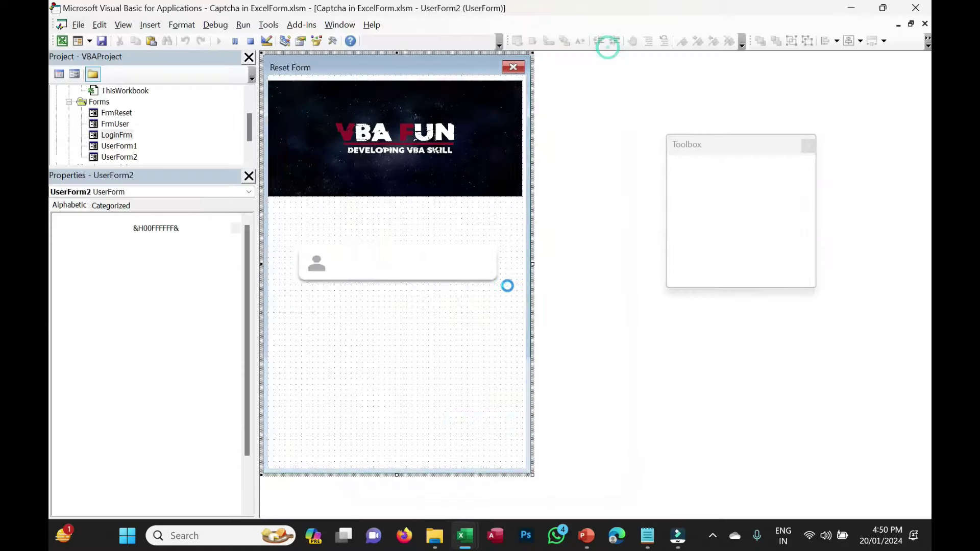
left_click(407, 362)
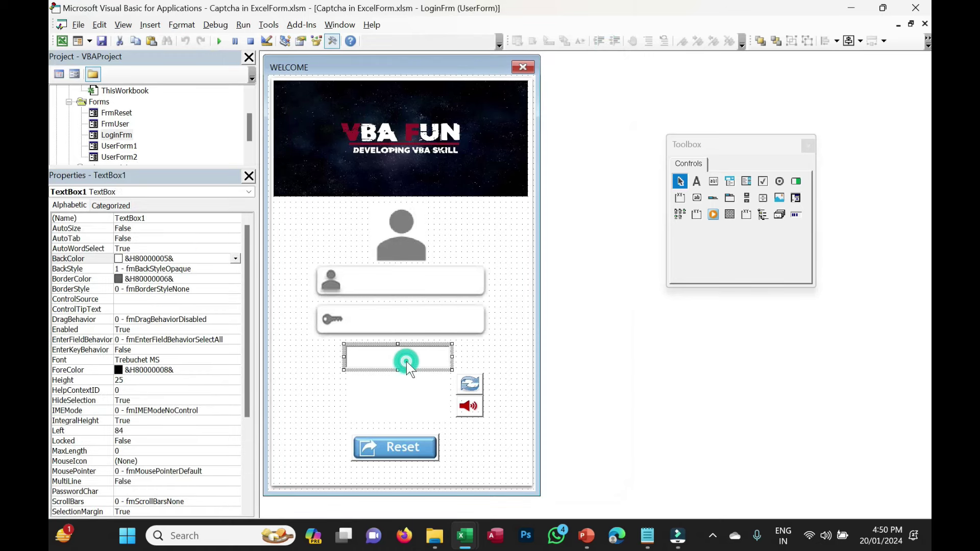
left_click(235, 361)
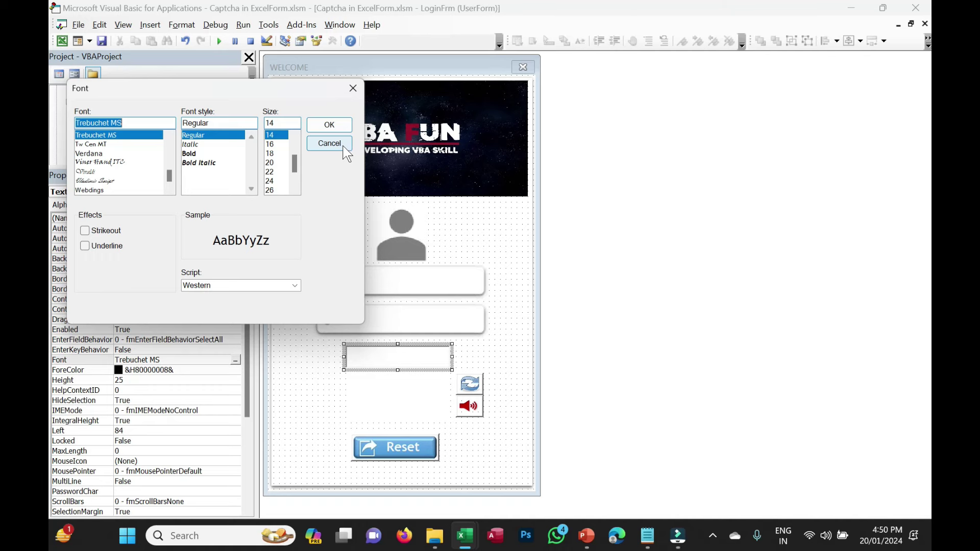
left_click(344, 148)
left_click(388, 395)
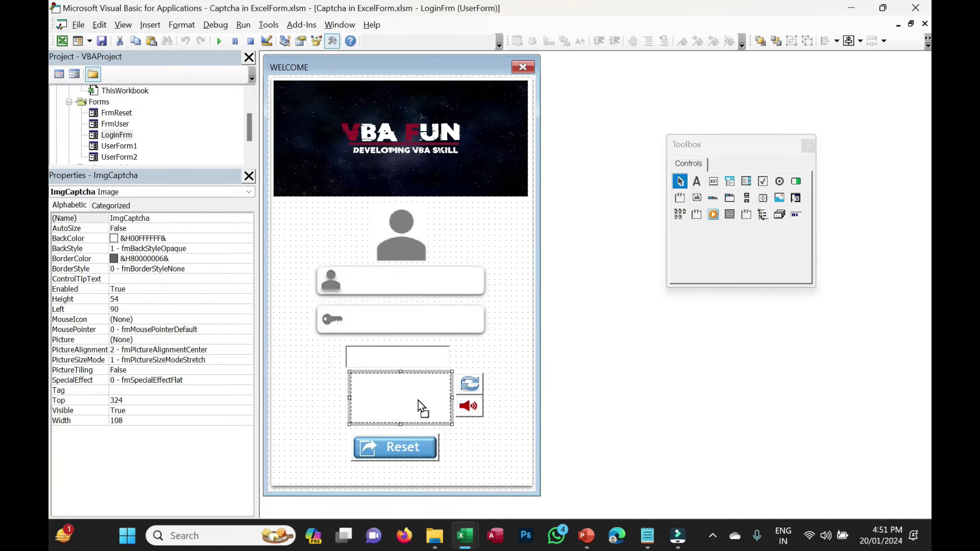
Step: Nudge ImgCaptcha to Left 84 and draw a small transparent, borderless image box beside it
key("ctrl+Left")
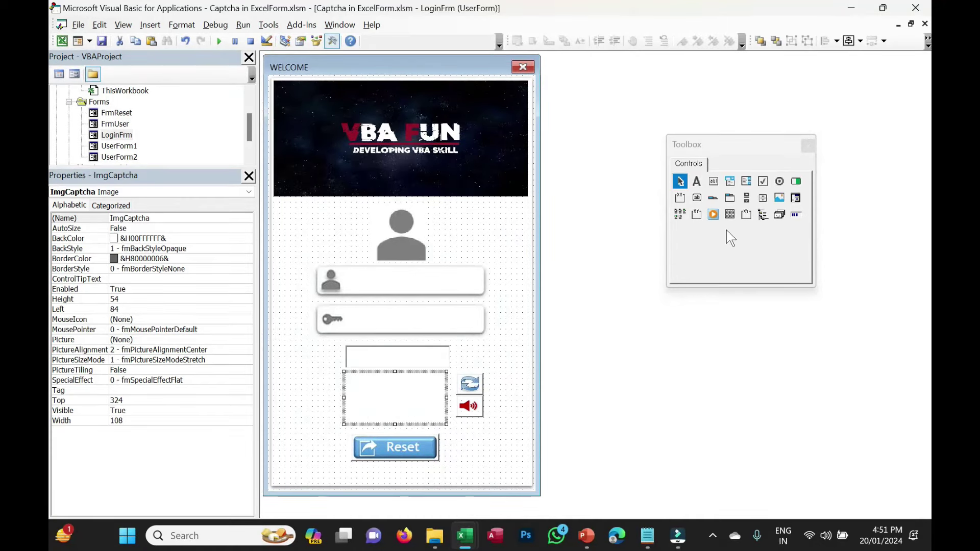
left_click(779, 198)
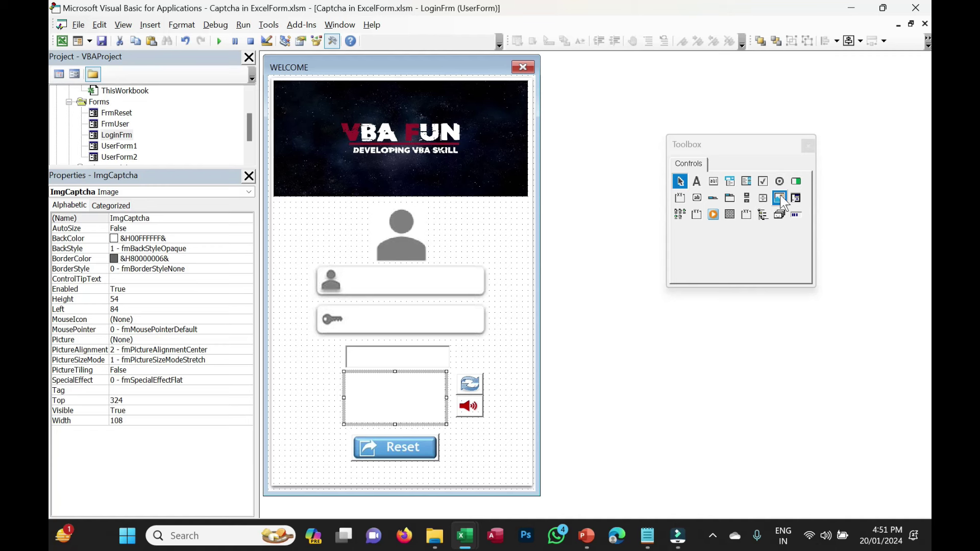
left_click_drag(288, 345, 342, 386)
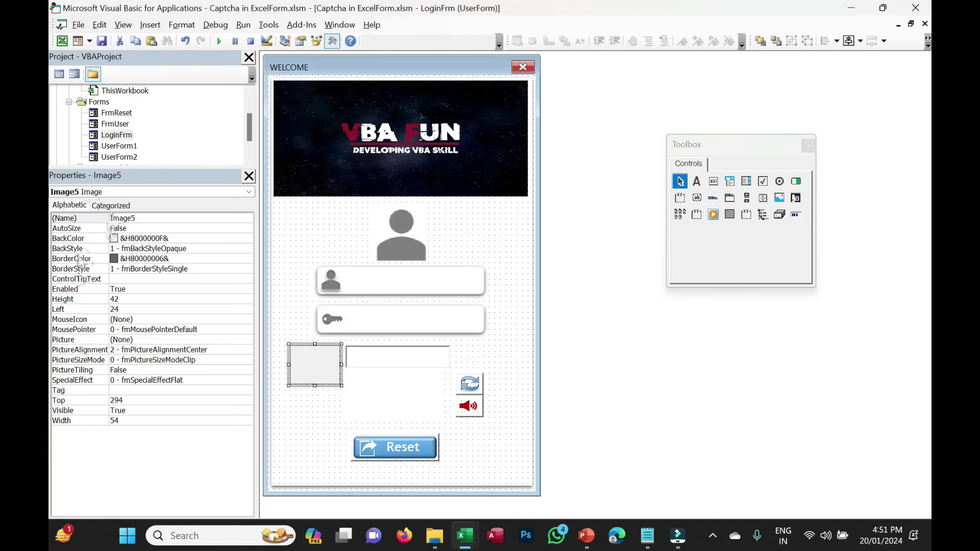
double_click(74, 249)
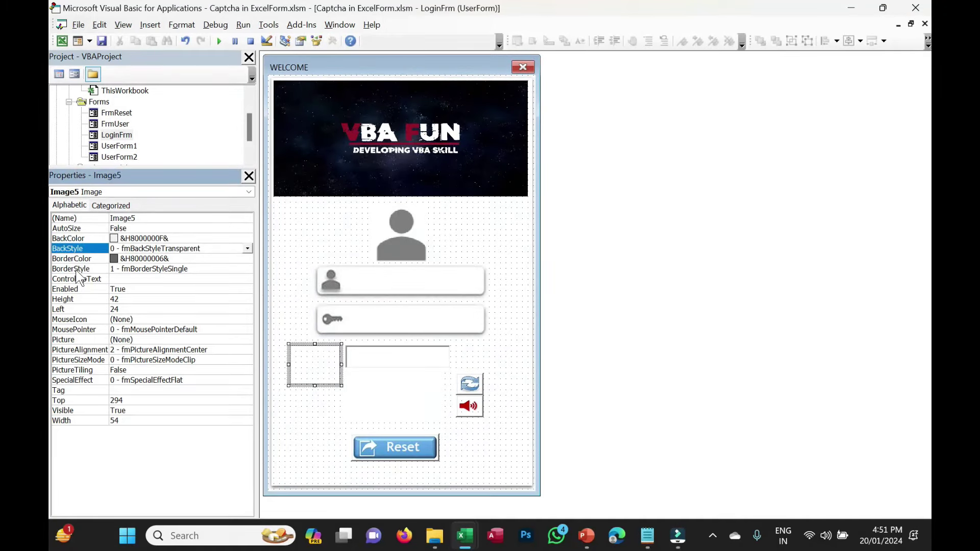
double_click(76, 270)
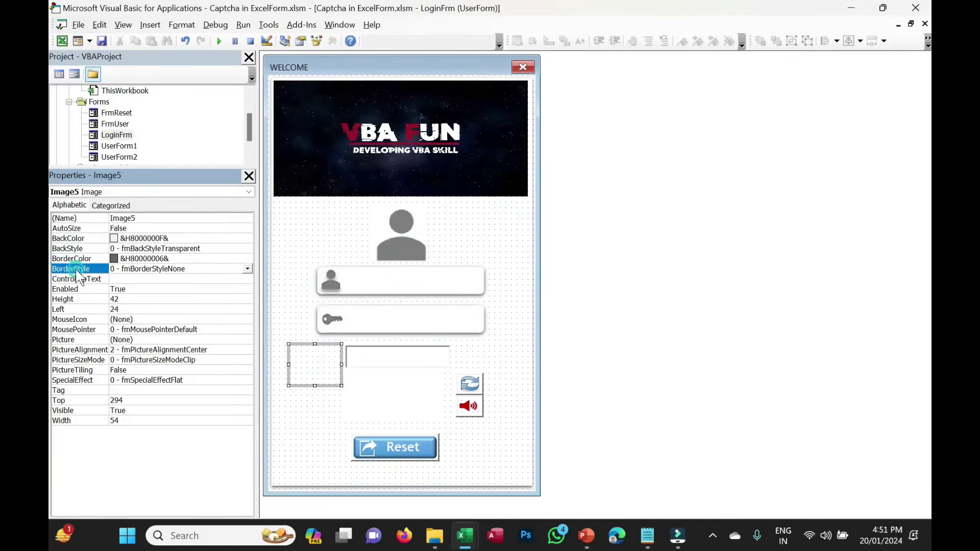
Step: Give the small image box an opaque white palette background, then delete it from the form
left_click(373, 407)
left_click(309, 364)
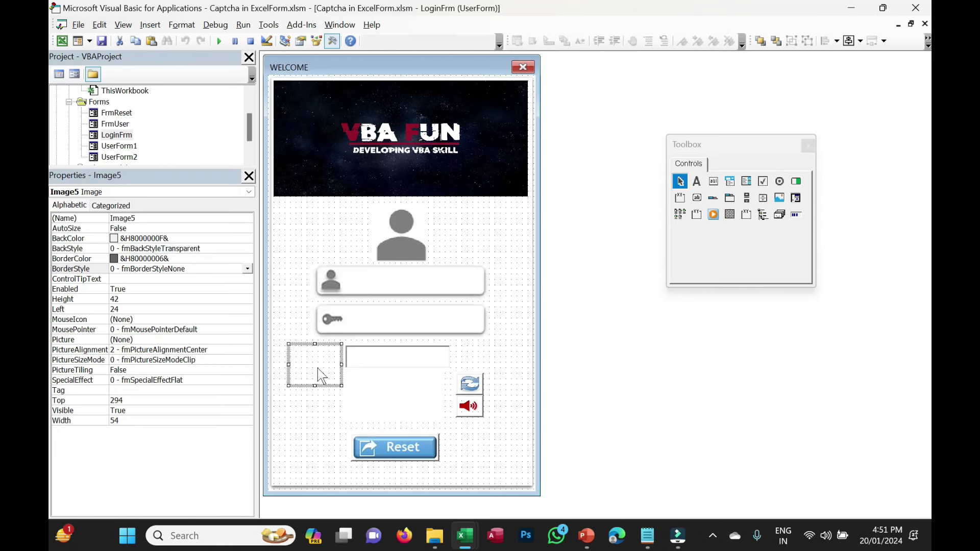
left_click(247, 238)
left_click(247, 238)
left_click(139, 251)
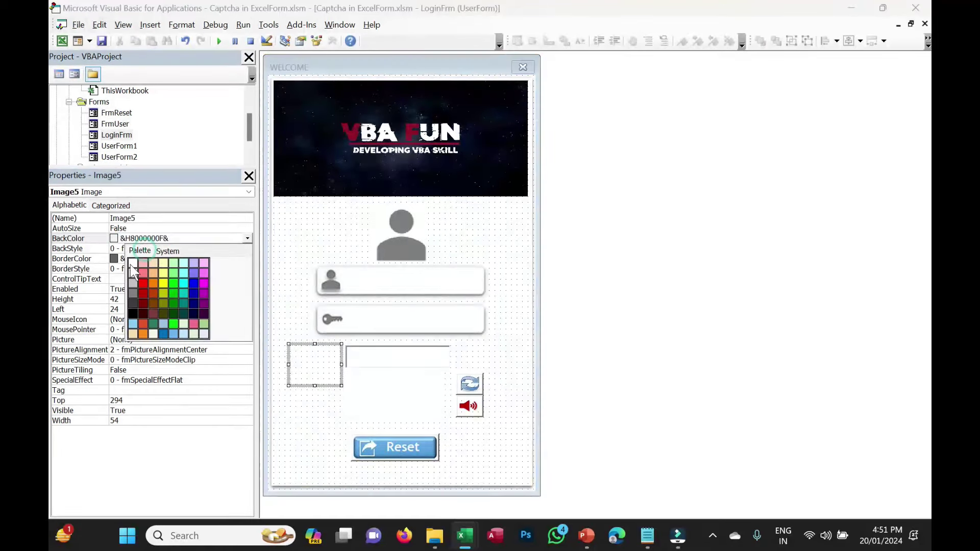
left_click(134, 267)
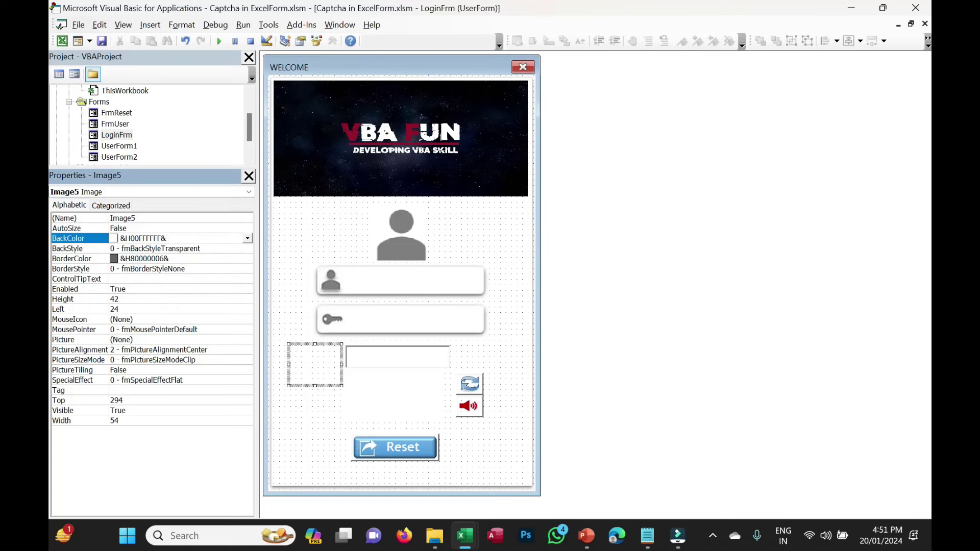
double_click(72, 249)
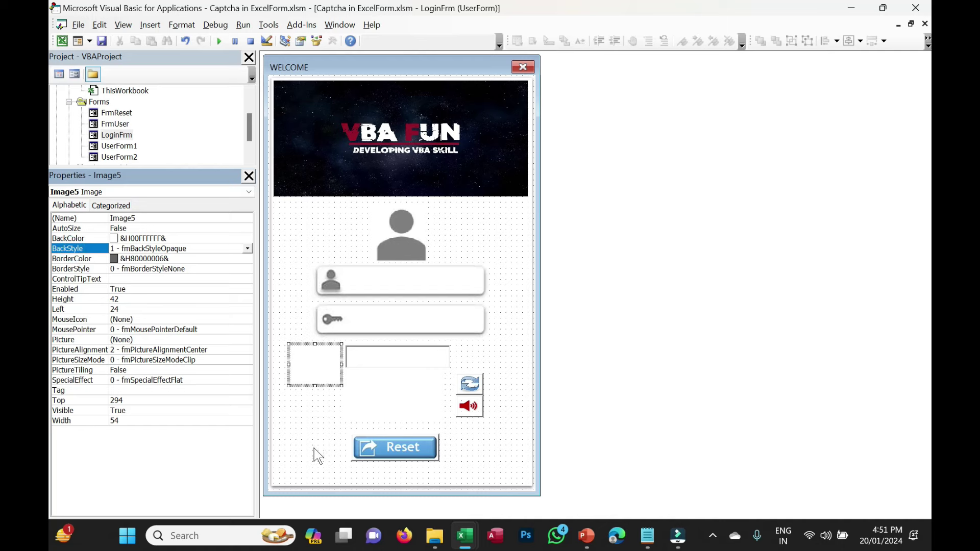
left_click(314, 366)
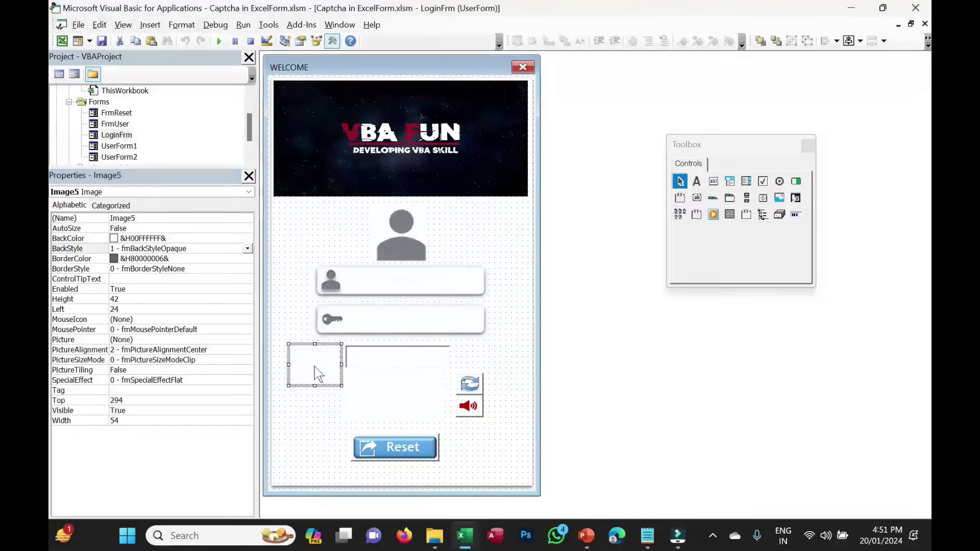
key("Delete")
left_click(386, 403)
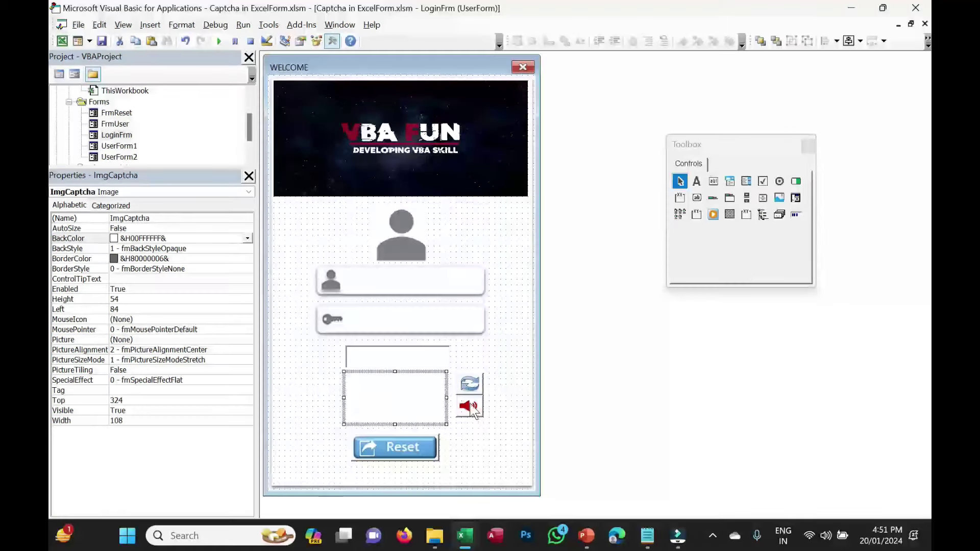
left_click(476, 385)
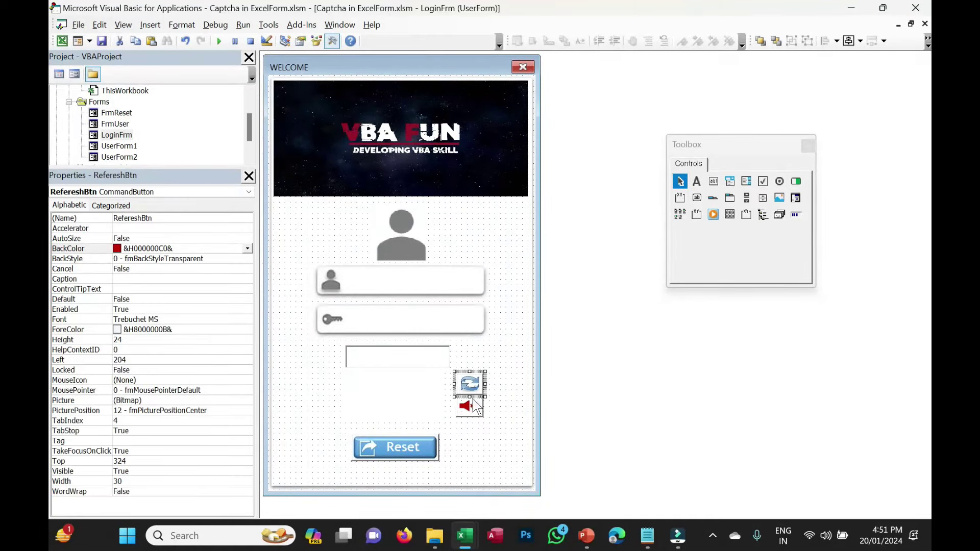
left_click(476, 415)
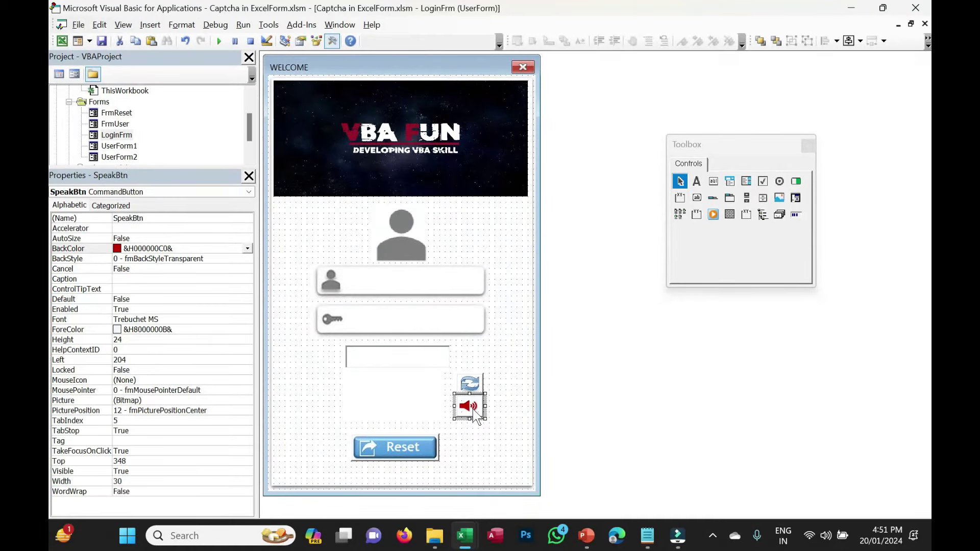
left_click(698, 200)
Step: Place a new button beside the person icon, clear its caption and shrink it to a small square
left_click(294, 228)
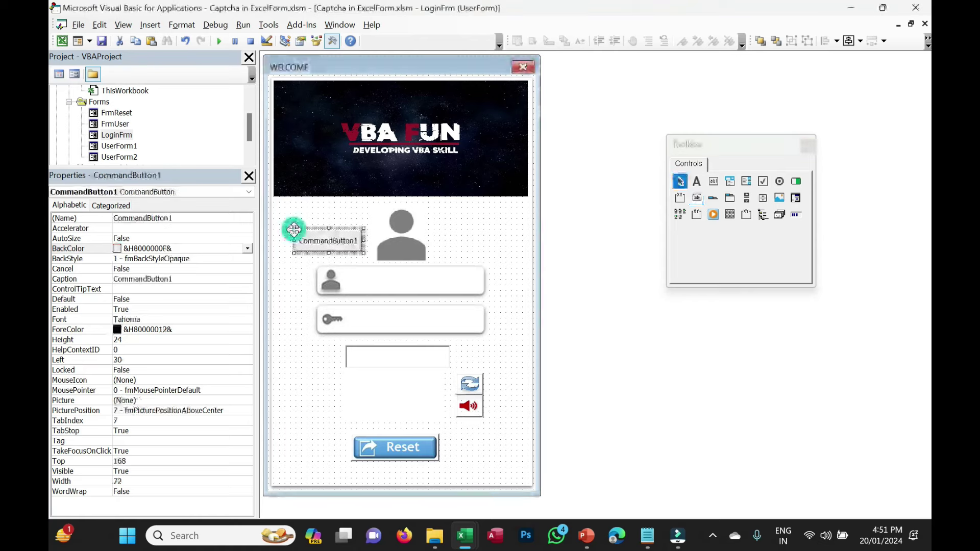
left_click(170, 278)
double_click(170, 278)
key("BackSpace")
left_click(331, 239)
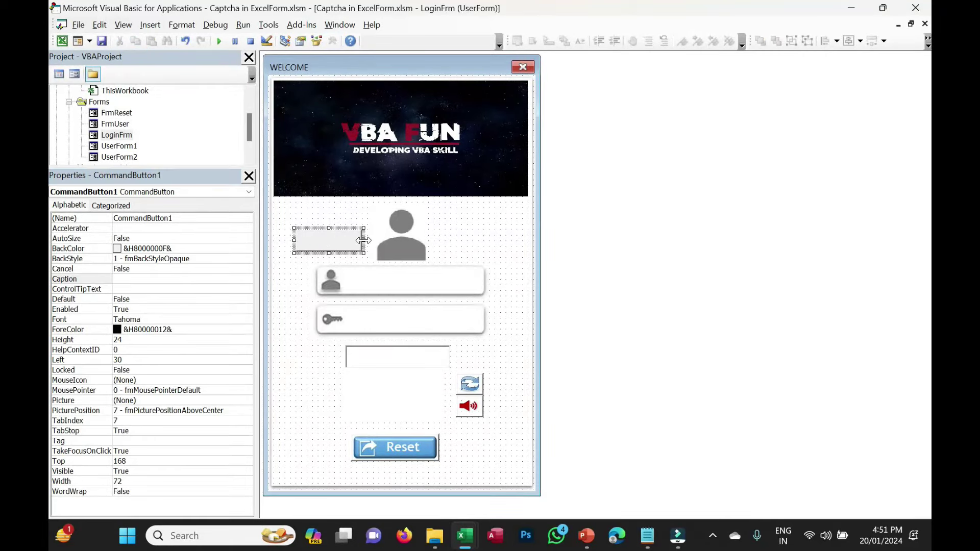
left_click_drag(325, 240, 327, 241)
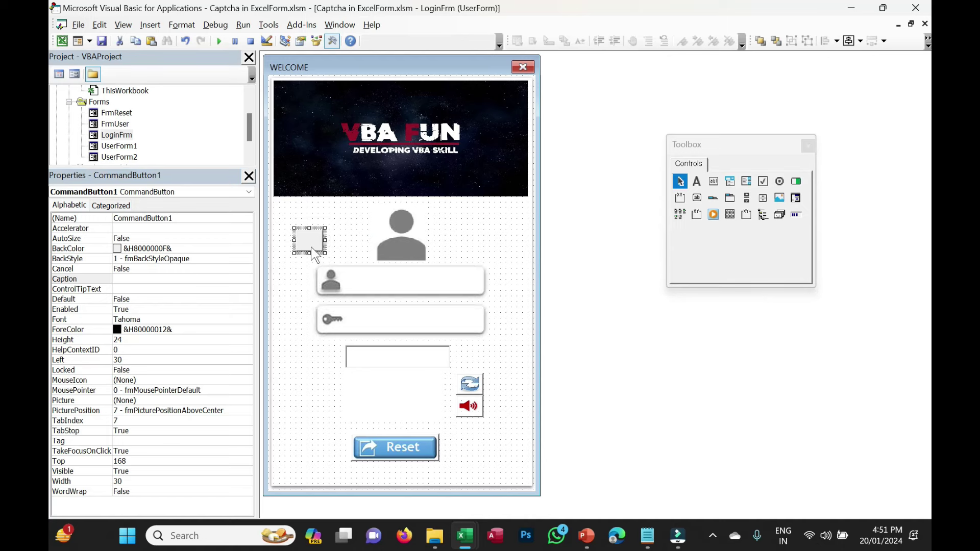
Step: Load the sound image as the button's picture and give it a white palette background
left_click(74, 401)
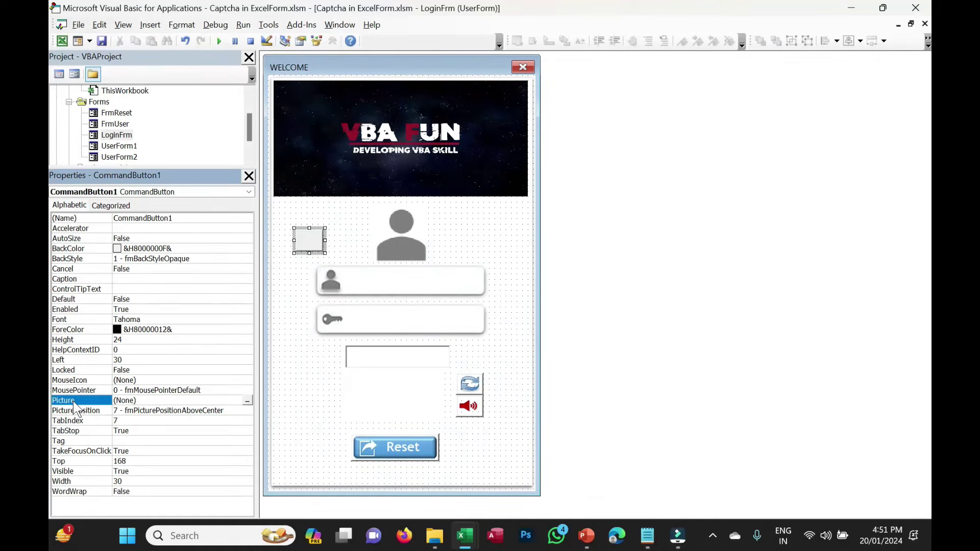
left_click(247, 400)
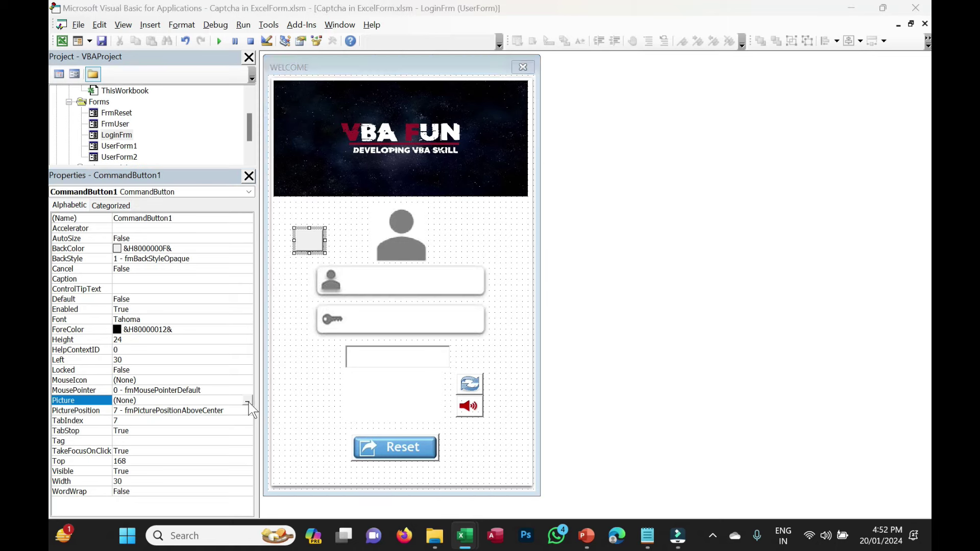
left_click(209, 223)
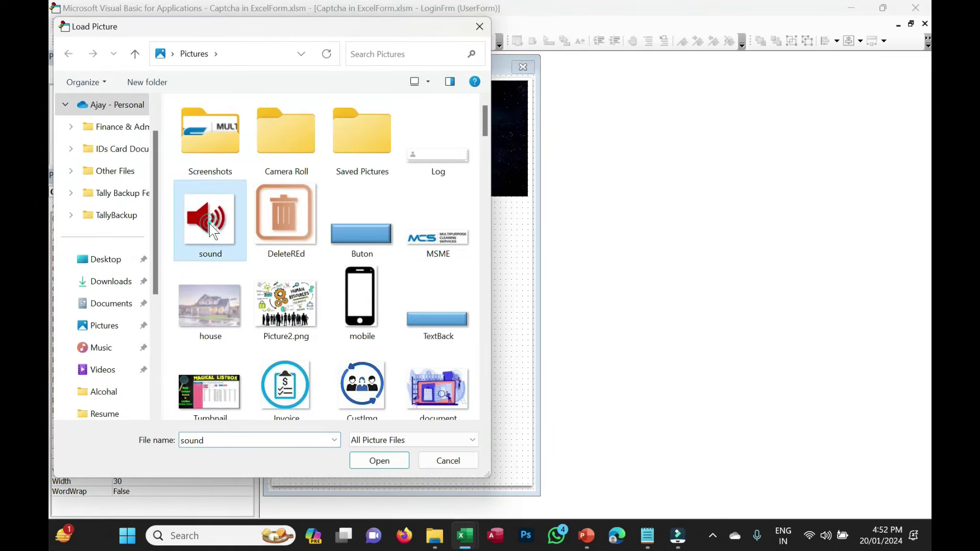
mouse_move(228, 234)
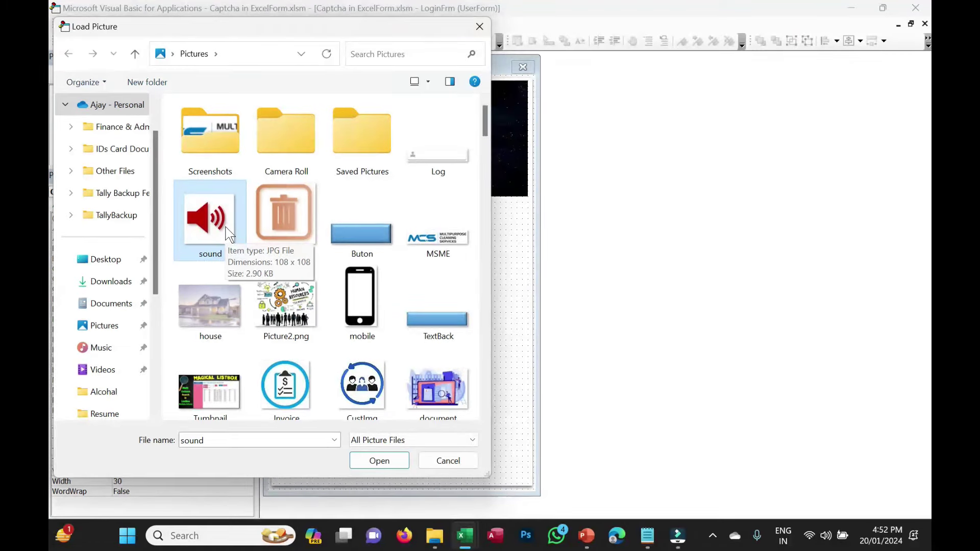
left_click(379, 462)
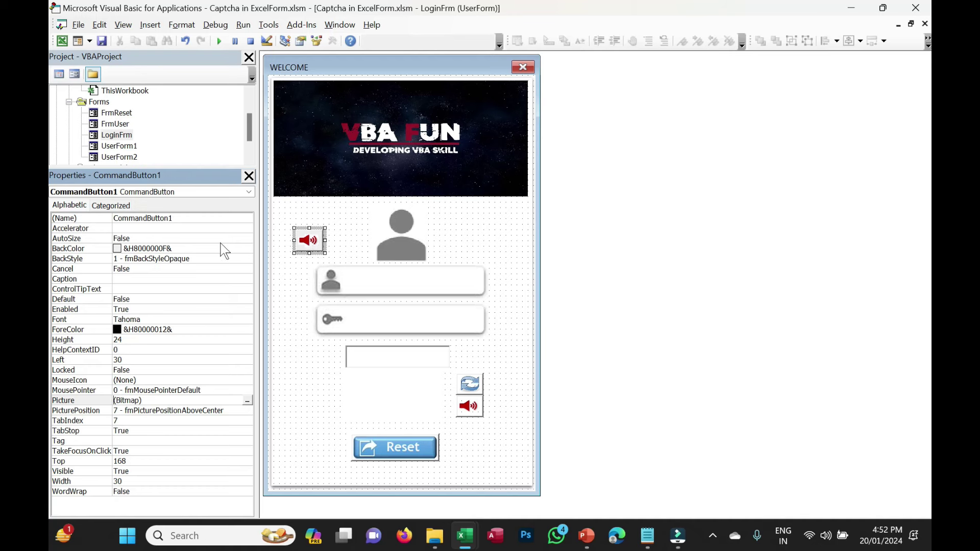
left_click(248, 250)
left_click(248, 250)
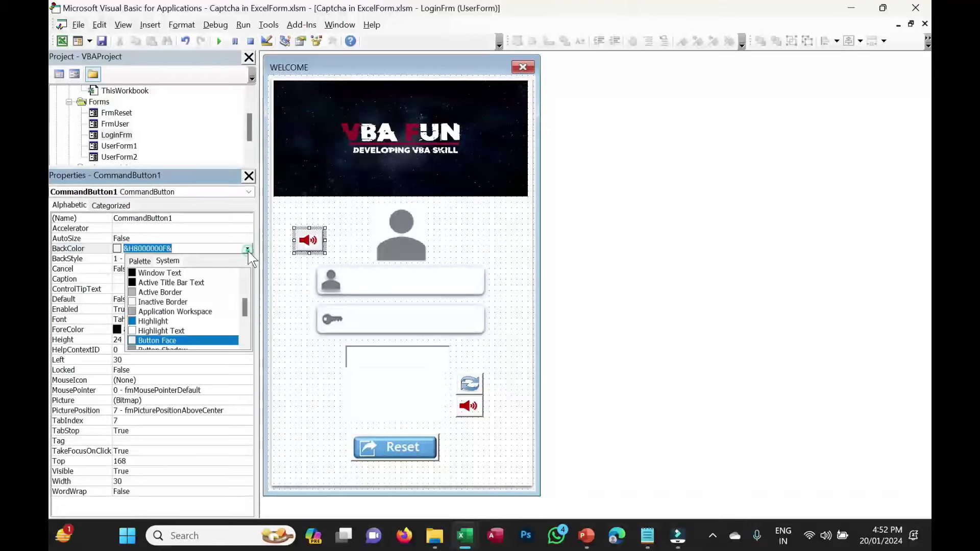
left_click(139, 261)
left_click(133, 273)
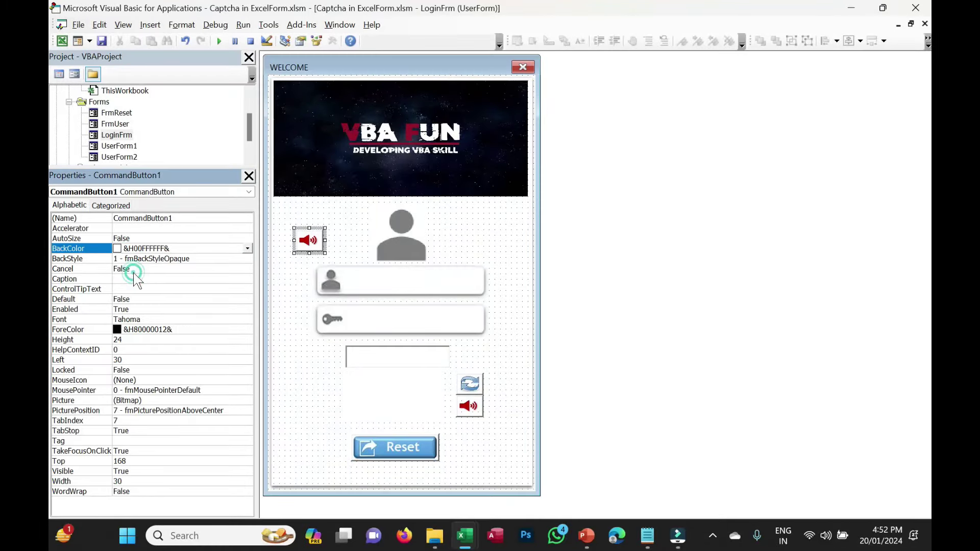
left_click(290, 291)
left_click(314, 243)
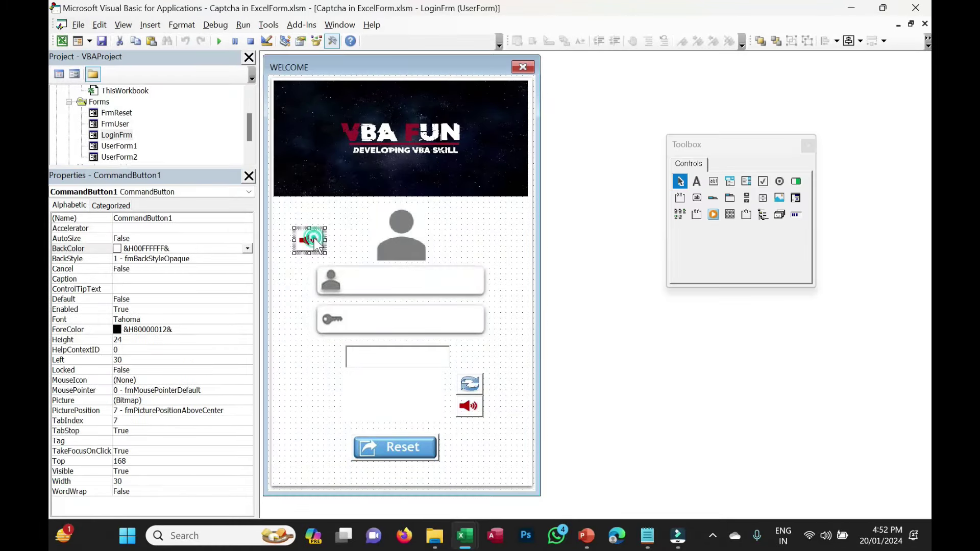
left_click(477, 393)
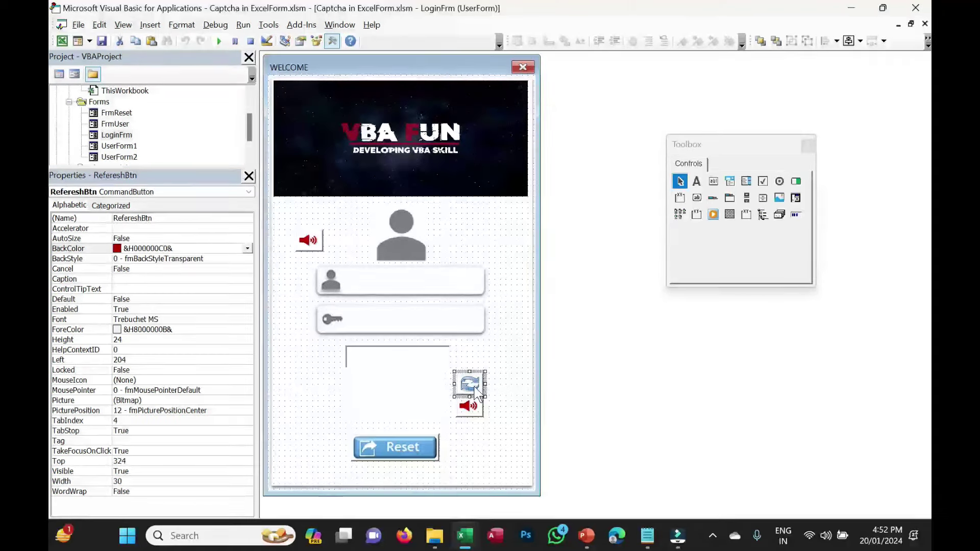
Step: In PowerPoint, search the stock icons for 'sound' and insert the black speaker icon
left_click(590, 545)
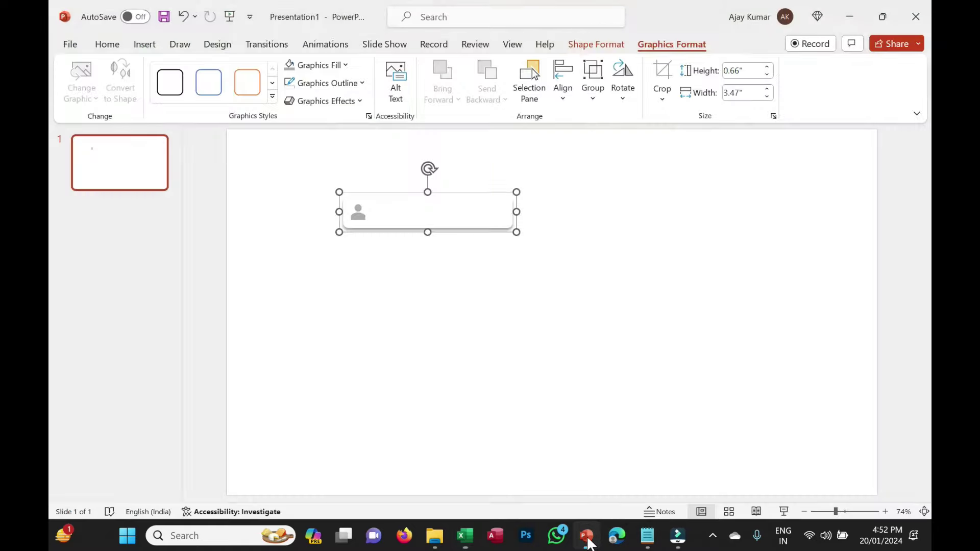
left_click(145, 45)
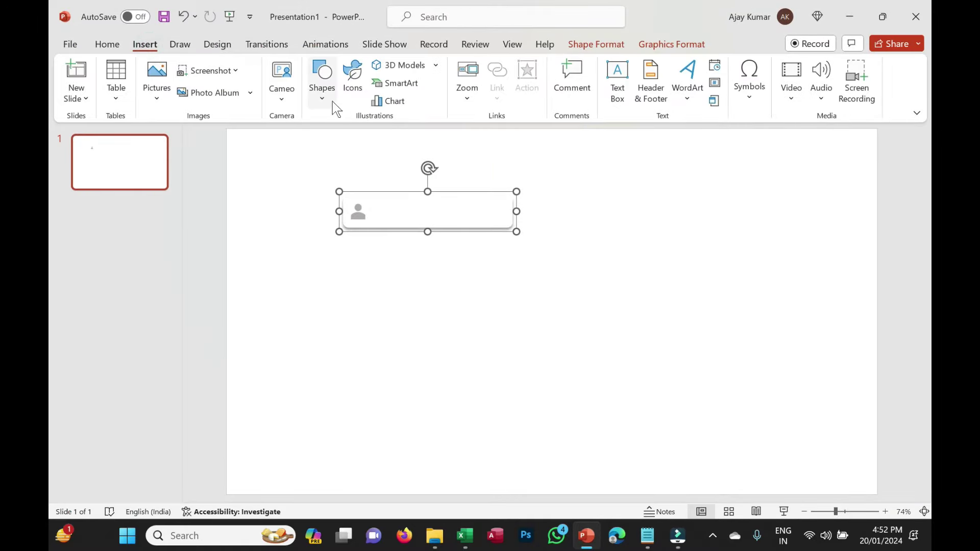
left_click(355, 92)
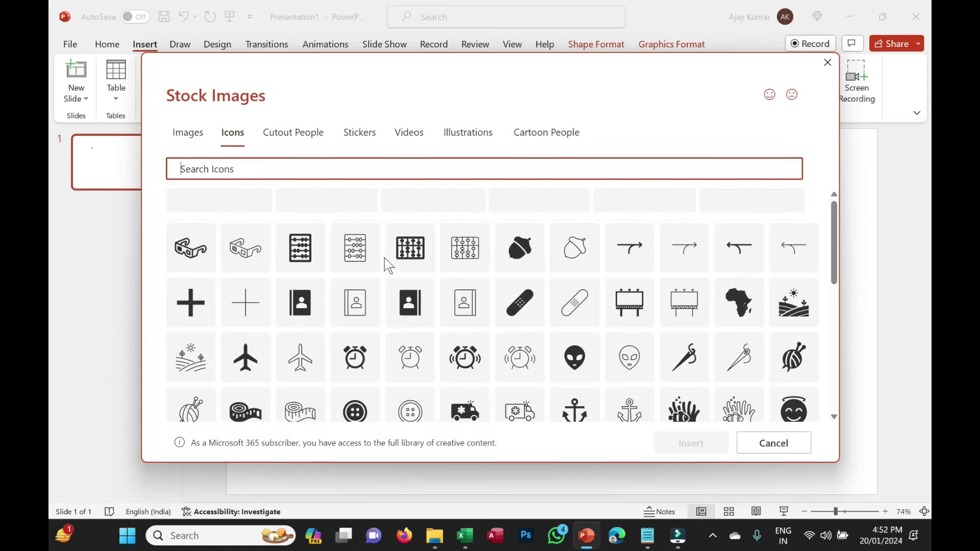
type("sound")
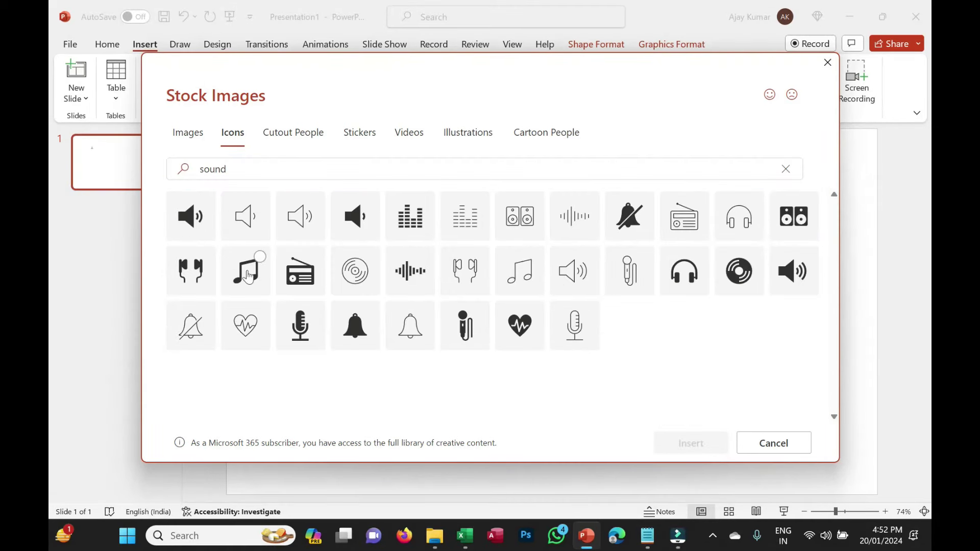
mouse_move(793, 271)
left_click(800, 280)
left_click(670, 444)
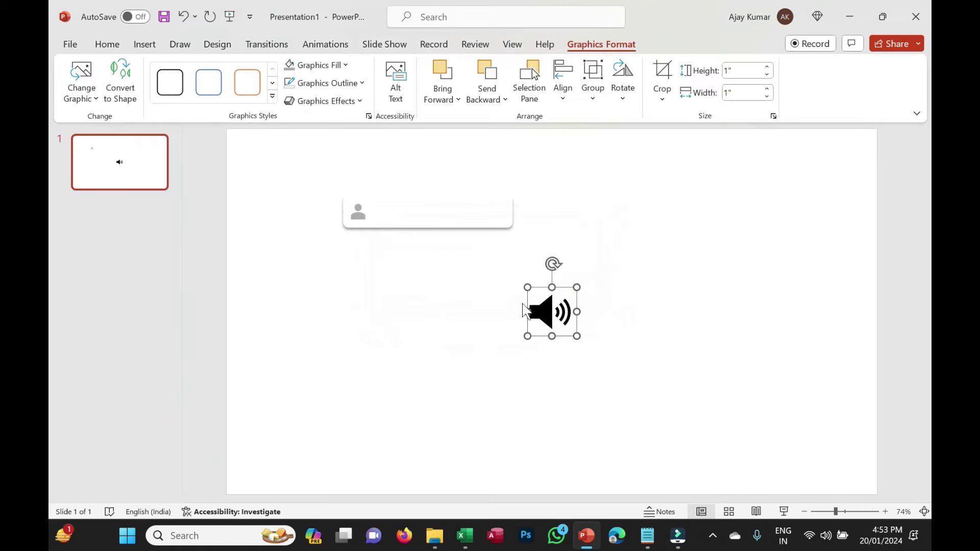
left_click(344, 65)
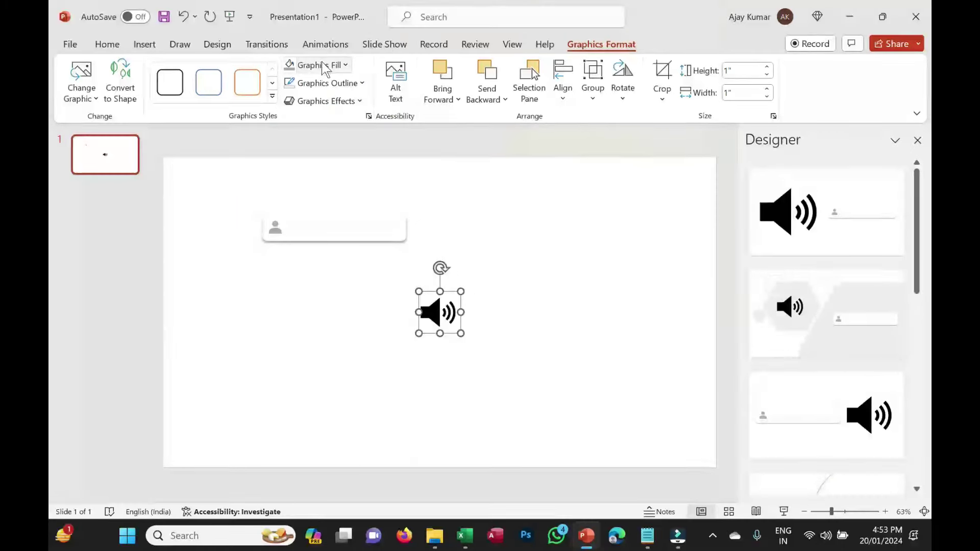
left_click(344, 65)
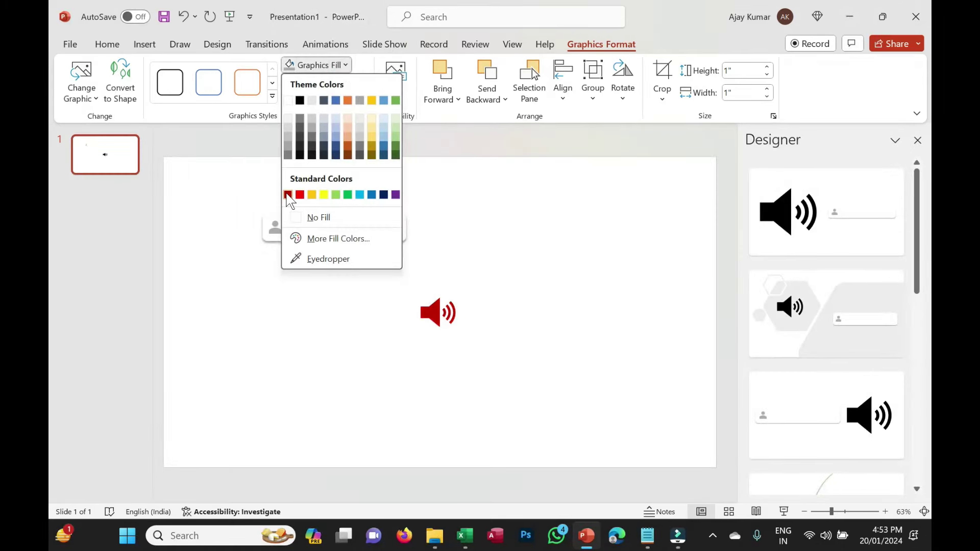
left_click(287, 194)
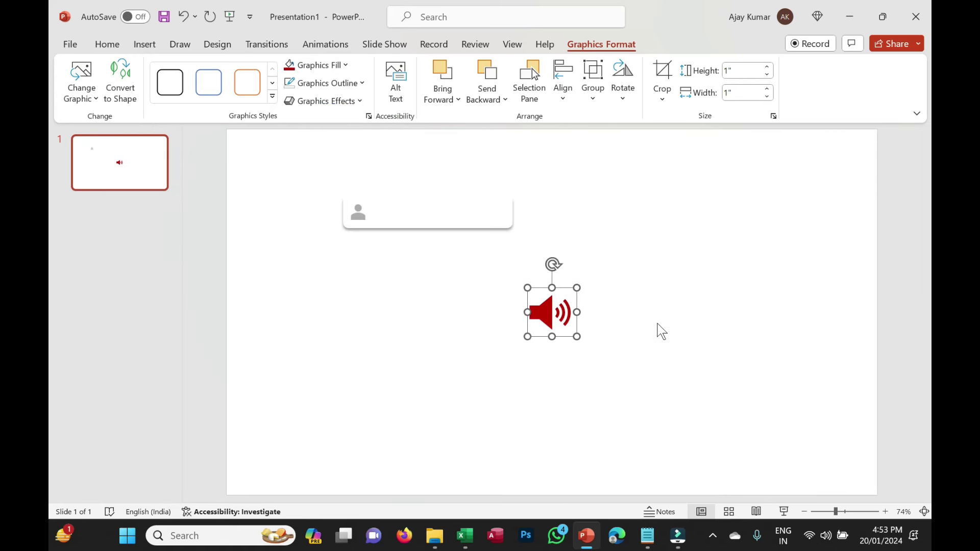
left_click_drag(576, 335, 562, 323)
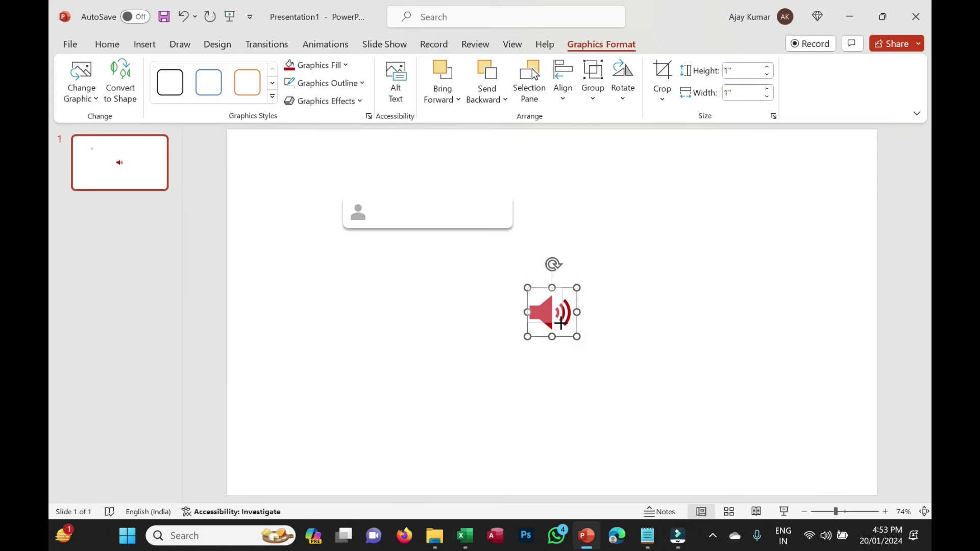
left_click(361, 100)
left_click(440, 179)
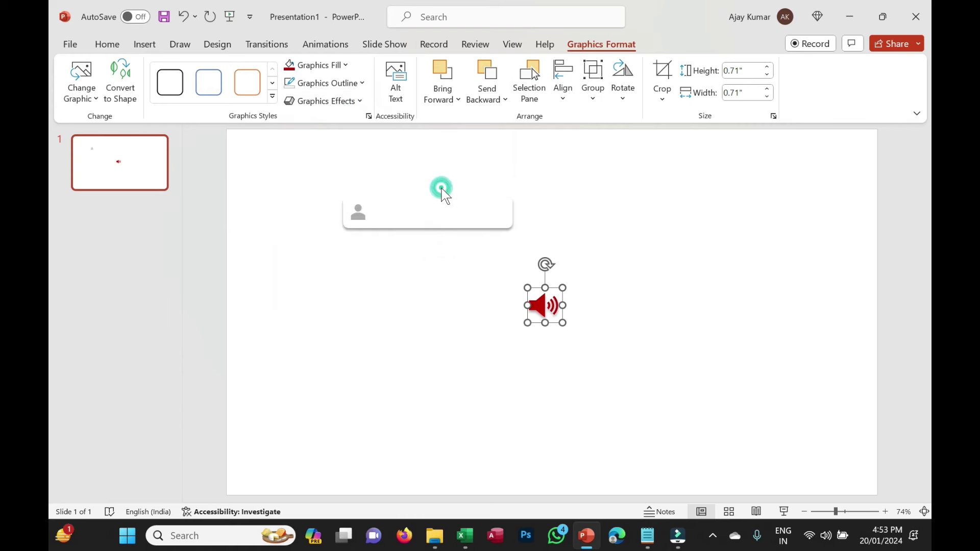
left_click(624, 309)
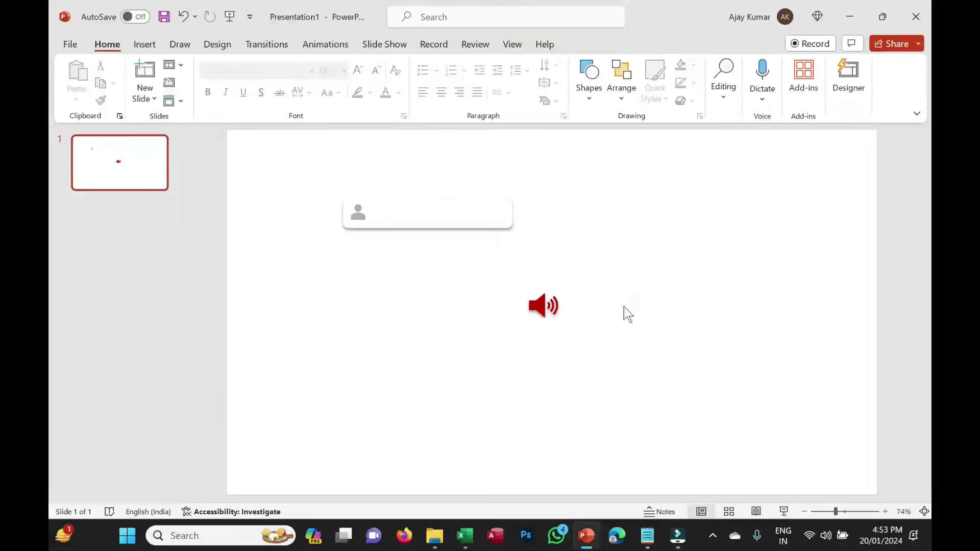
left_click(543, 308)
right_click(543, 308)
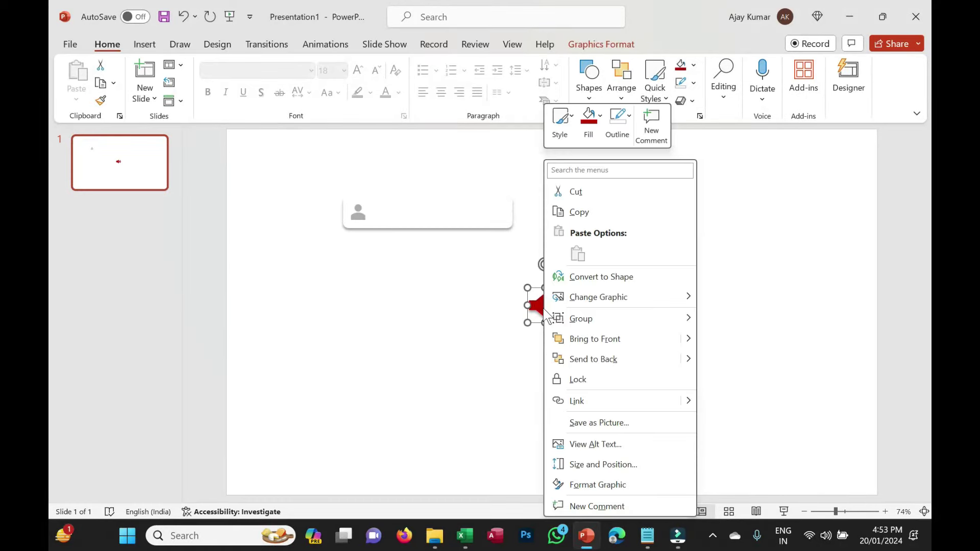
left_click(623, 428)
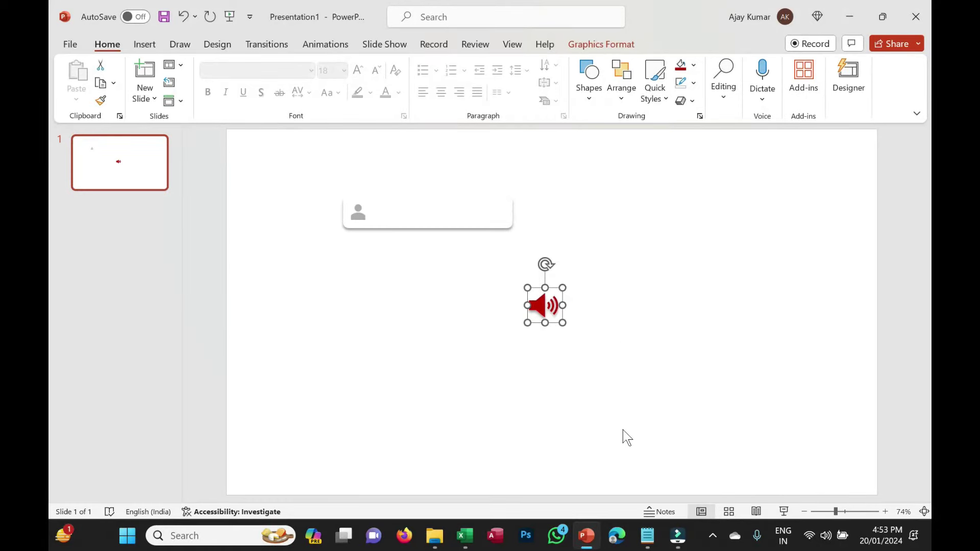
left_click(244, 275)
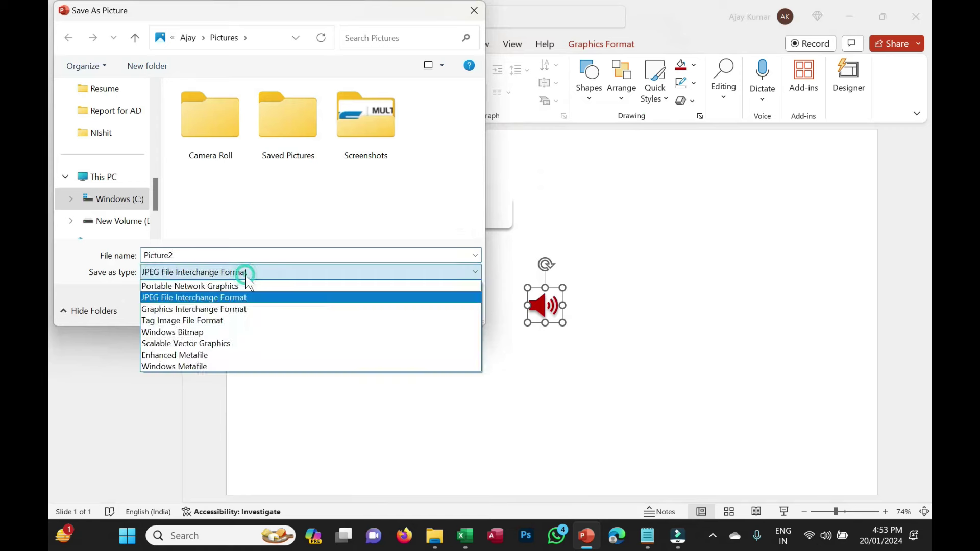
left_click(245, 298)
left_click(344, 188)
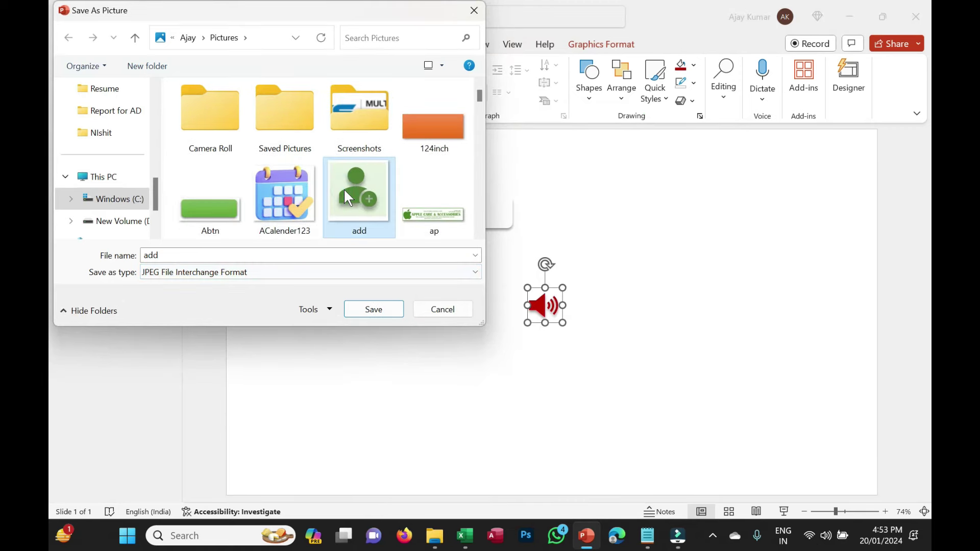
type("sound")
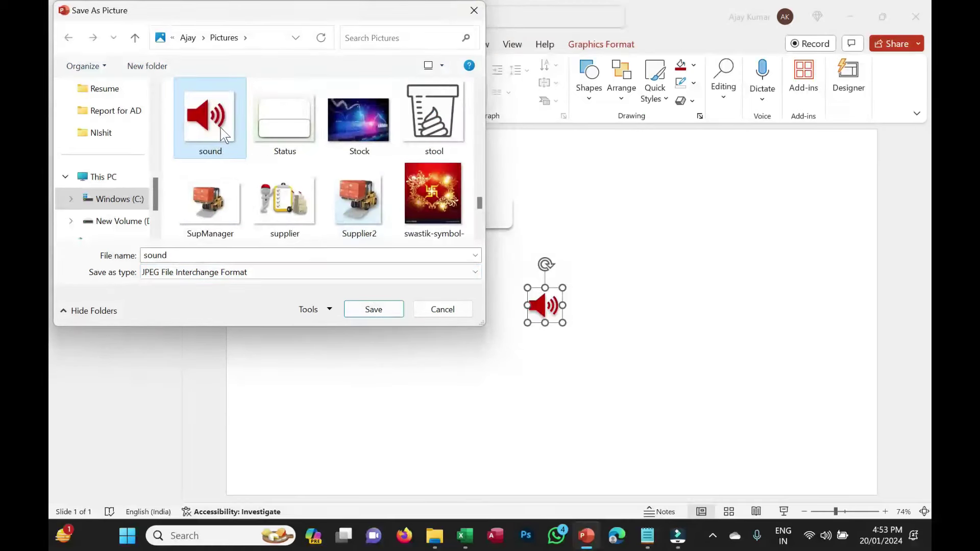
left_click(452, 304)
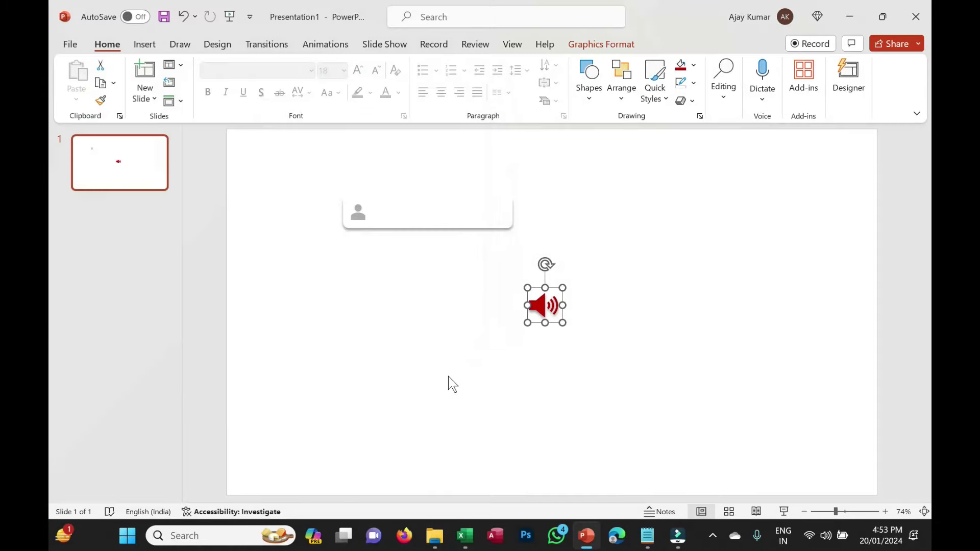
Step: Test-run the WELCOME login form, close it, then open Excel's Insert > Illustrations options
key("alt+Tab")
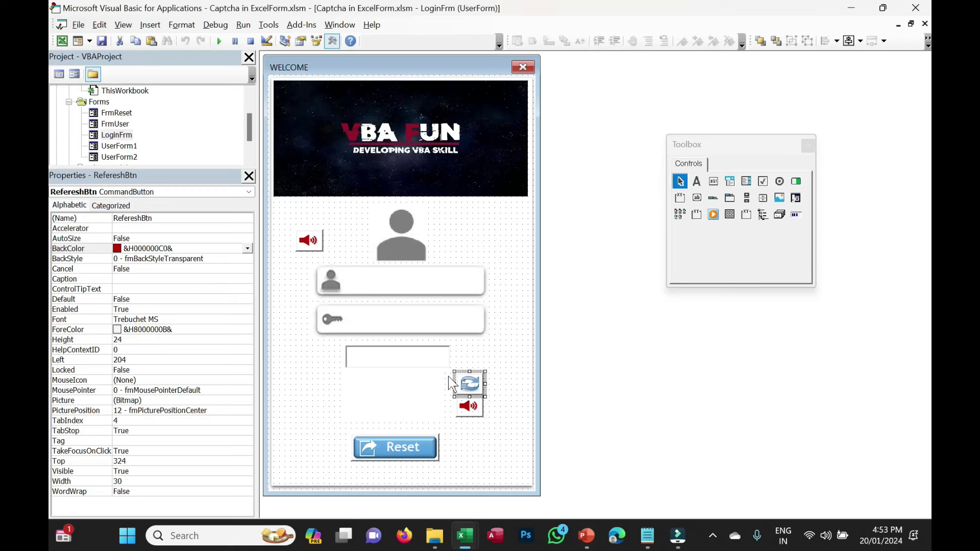
left_click(428, 457)
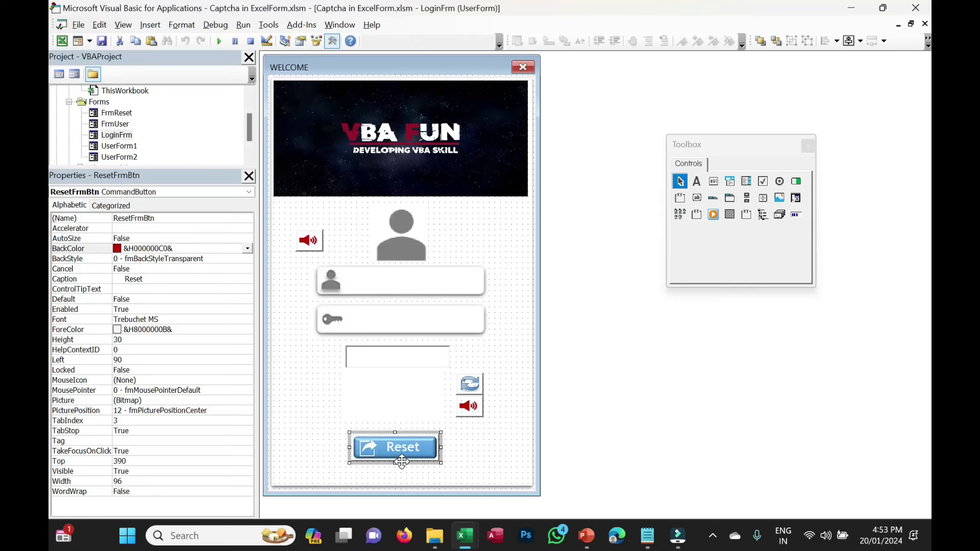
left_click(504, 454)
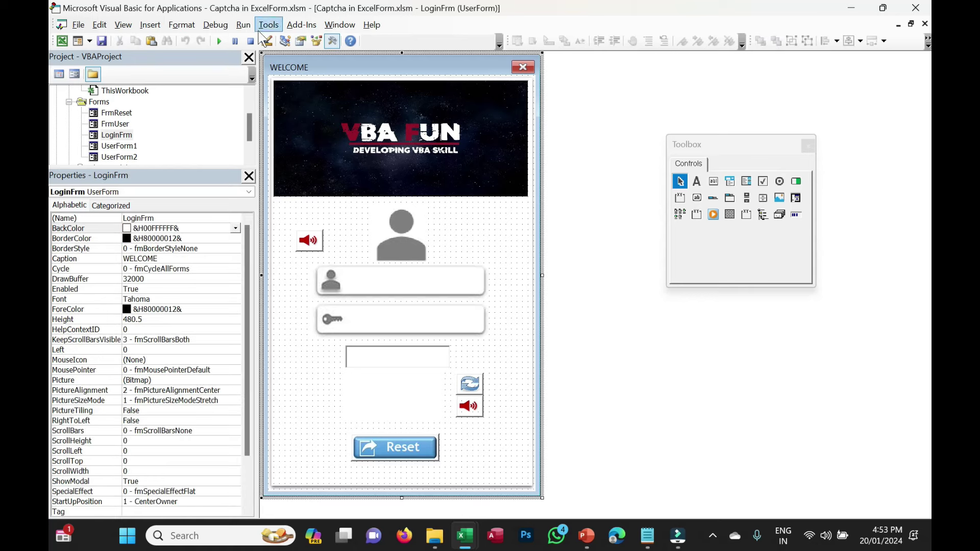
left_click(225, 45)
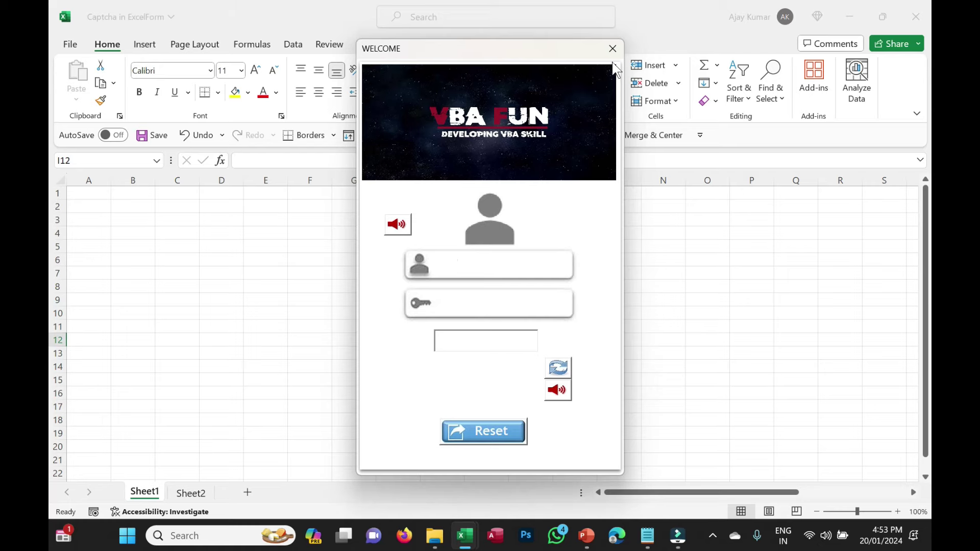
left_click(613, 49)
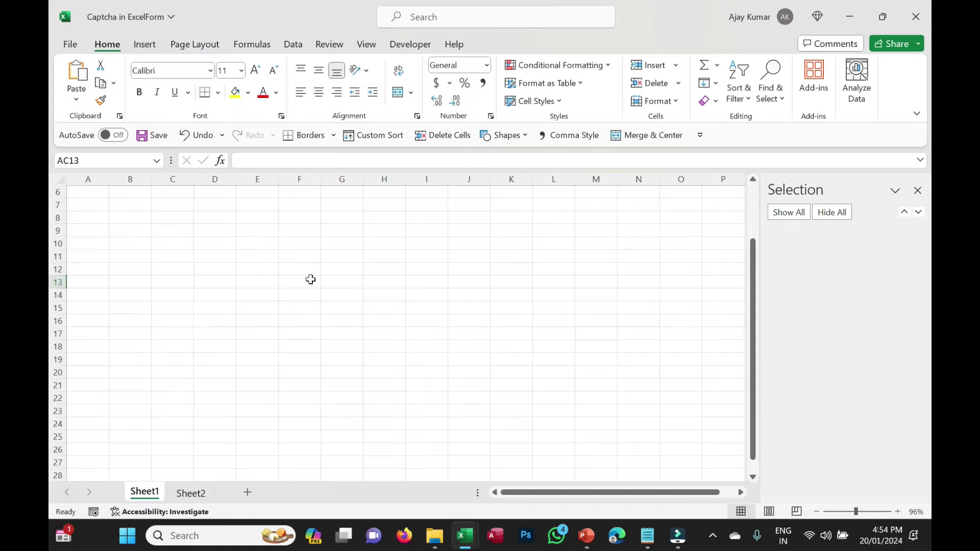
left_click(145, 46)
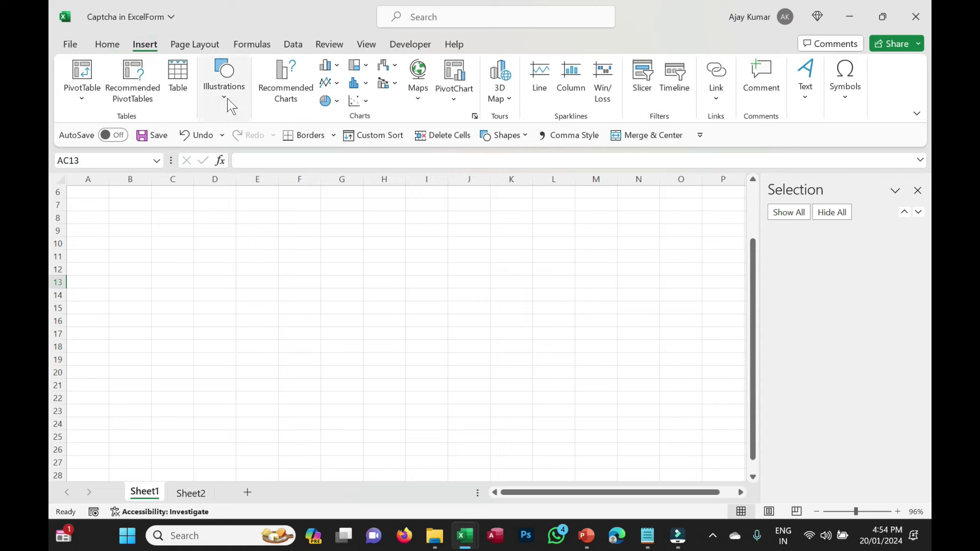
left_click(228, 98)
Step: Draw a rectangle over columns F–H, rows 9–13
left_click(253, 168)
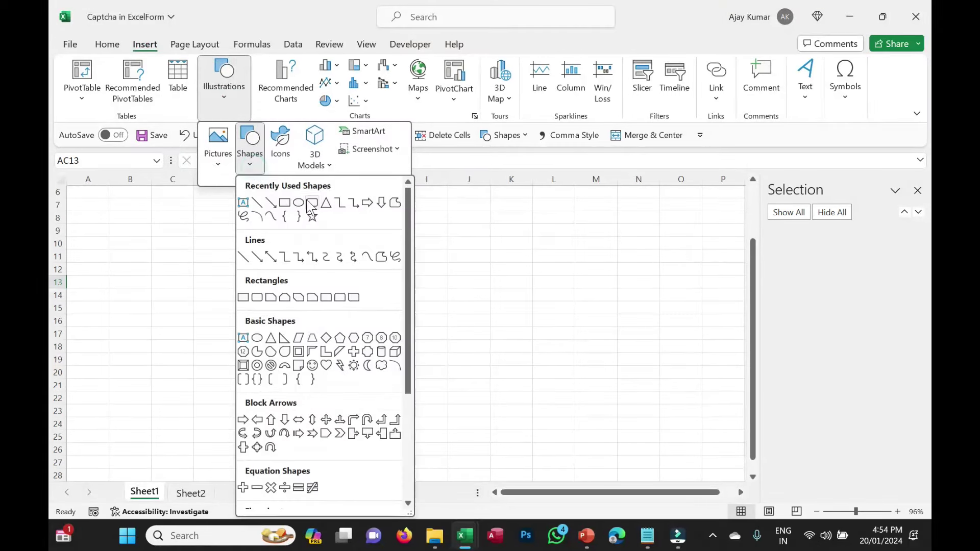
left_click(284, 202)
mouse_move(277, 233)
left_mouse_down()
mouse_move(363, 293)
mouse_move(387, 285)
left_mouse_up()
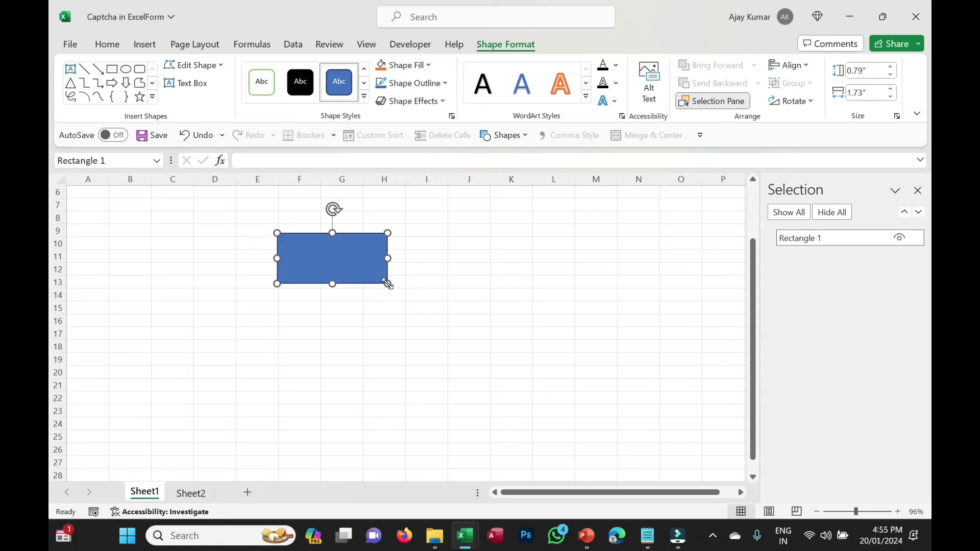
Step: Give the rectangle a wavy pattern fill through Format Shape
right_click(360, 267)
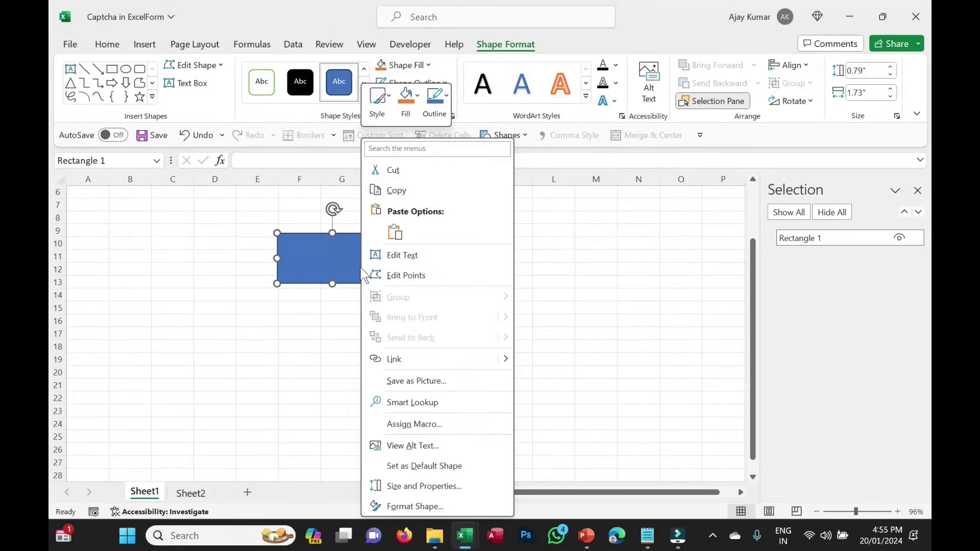
left_click(409, 506)
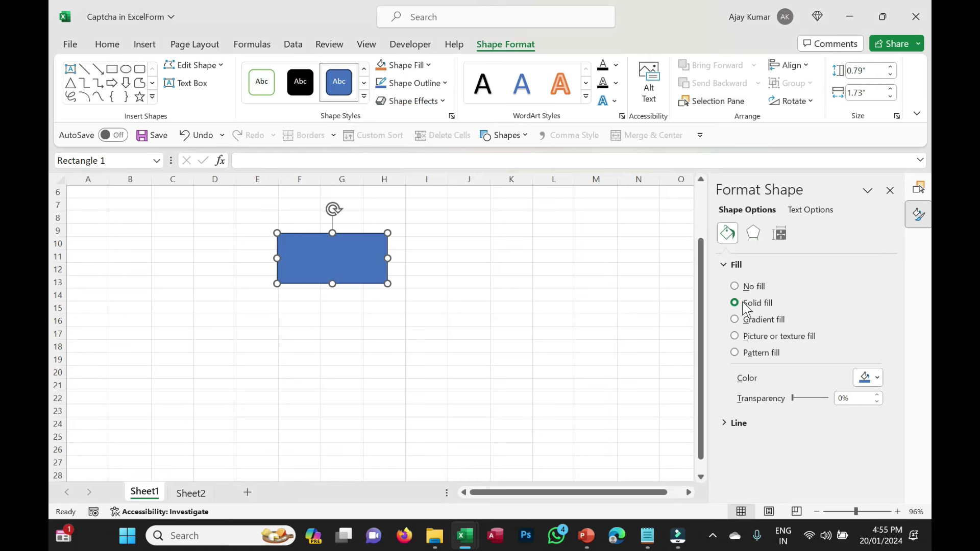
left_click(736, 353)
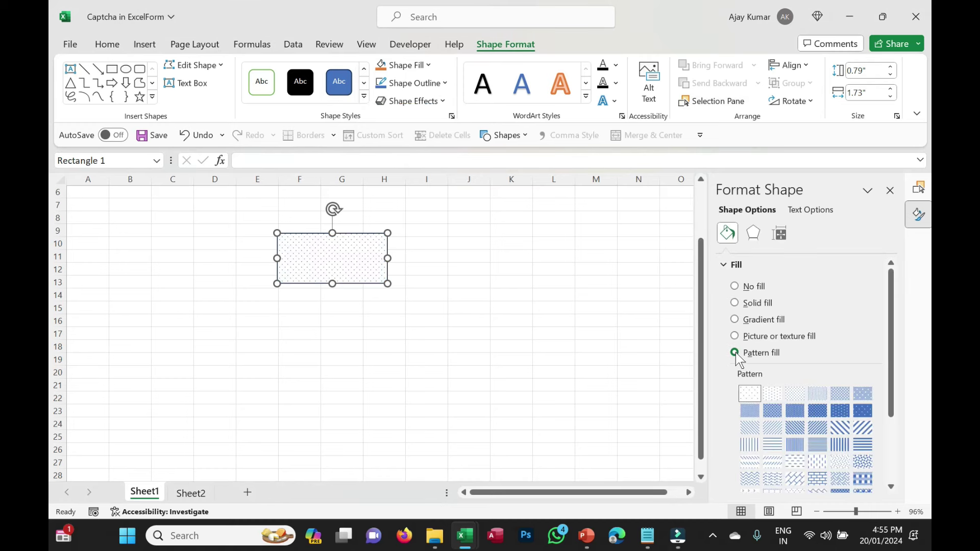
scroll(811, 433, "down", 1)
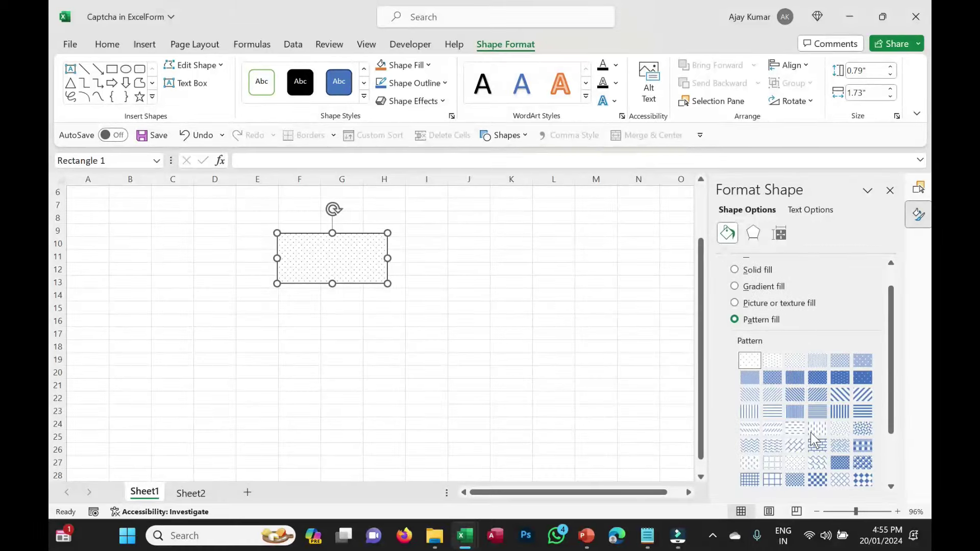
scroll(810, 433, "down", 3)
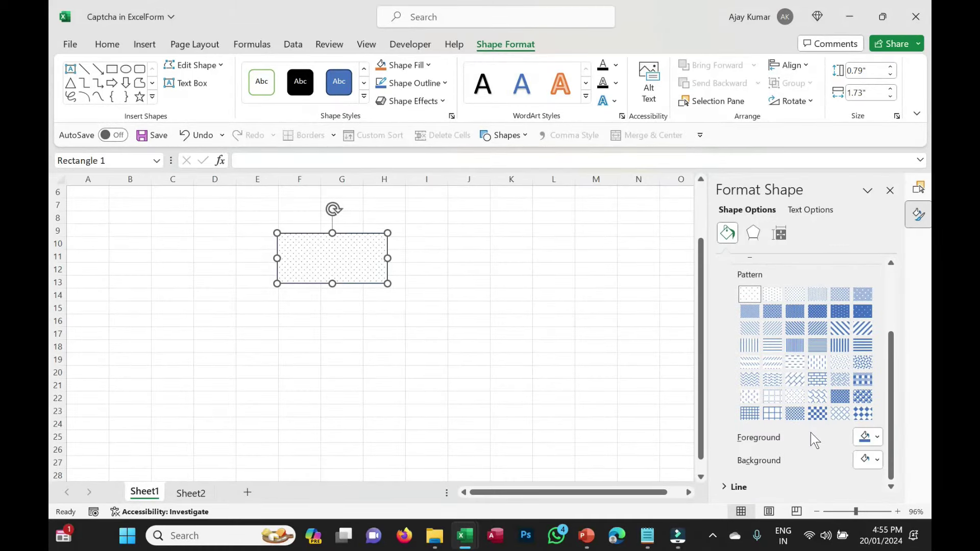
left_click(861, 363)
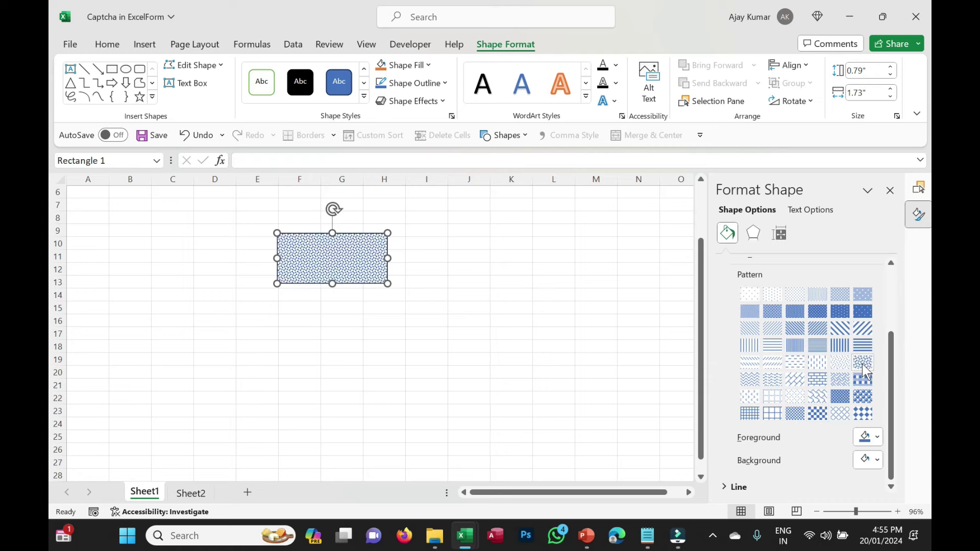
Step: Set the wavy pattern's foreground and background colours to shades of green
left_click(876, 437)
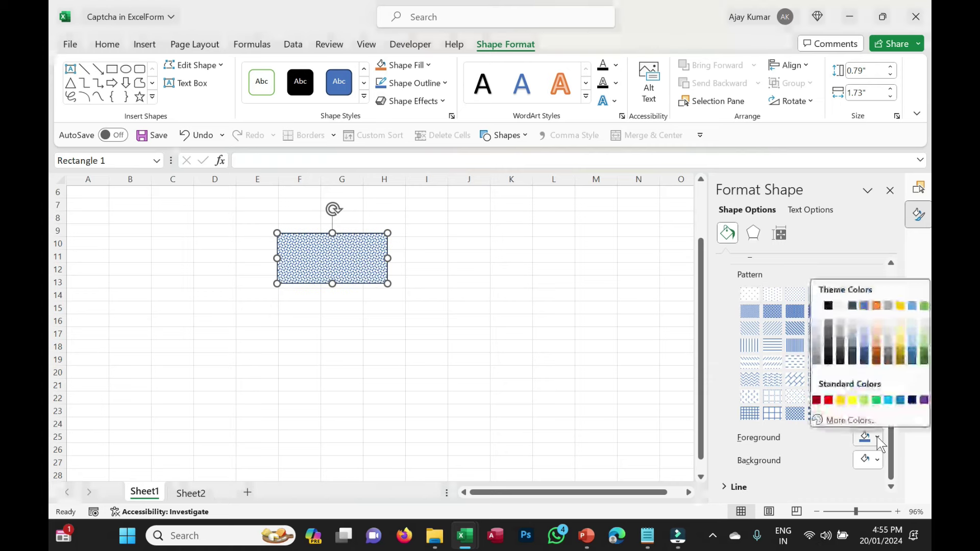
left_click(924, 361)
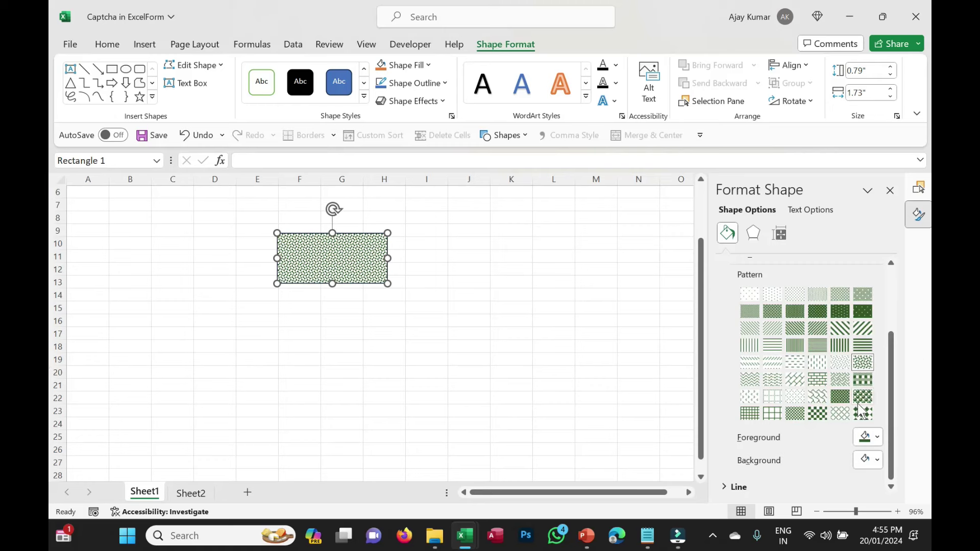
left_click(876, 459)
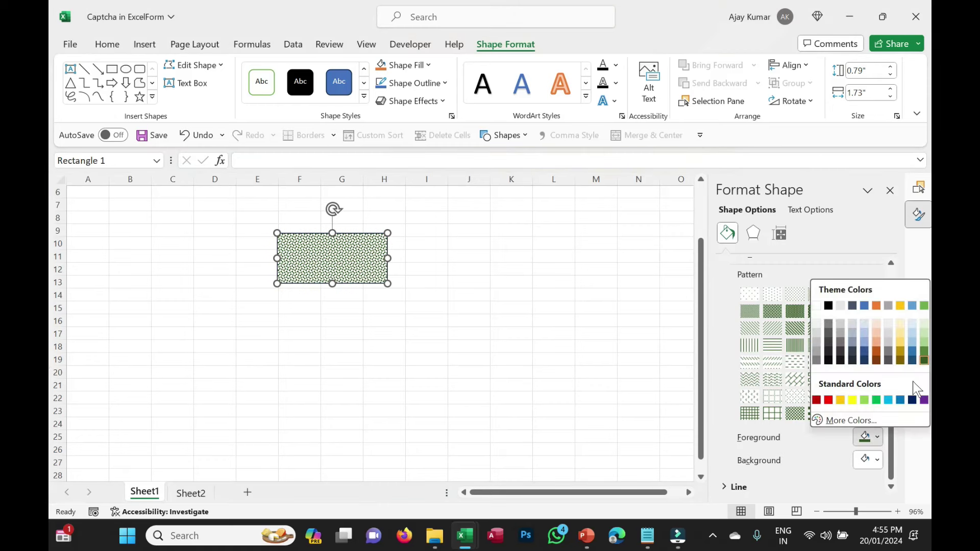
left_click(924, 358)
left_click(877, 437)
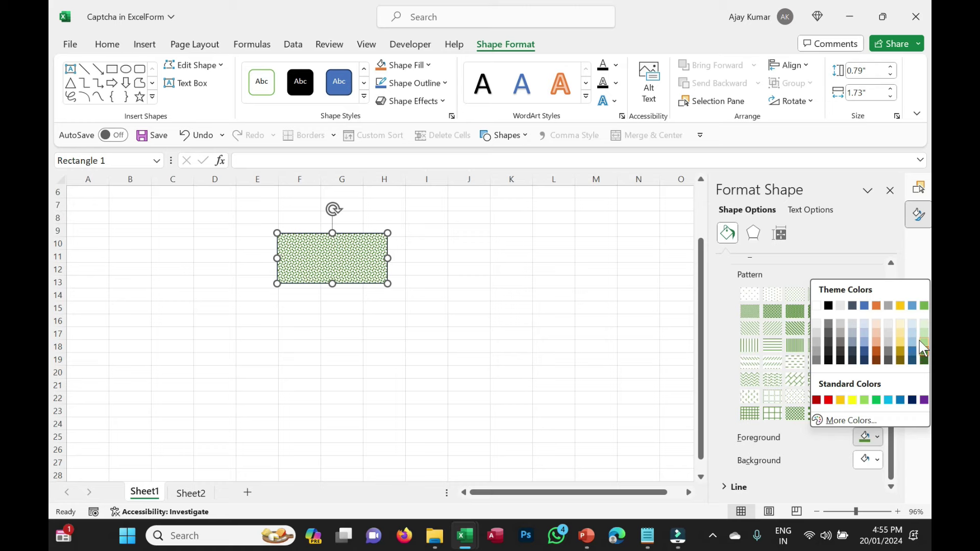
left_click(924, 345)
left_click(877, 437)
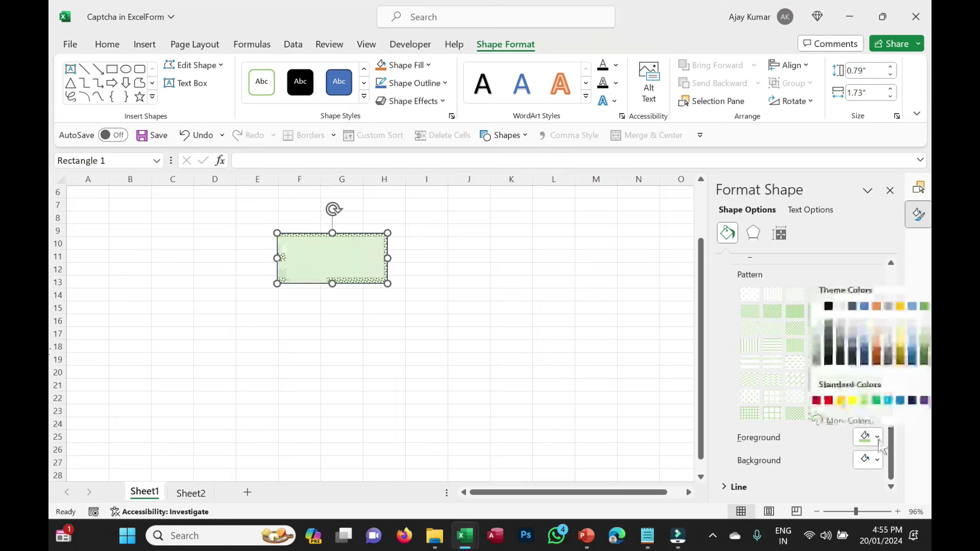
left_click(923, 358)
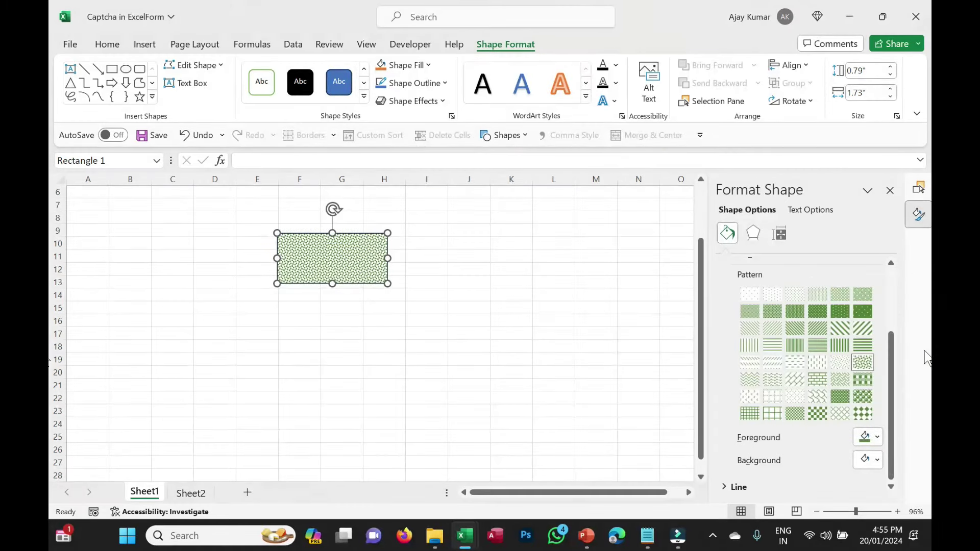
left_click(474, 305)
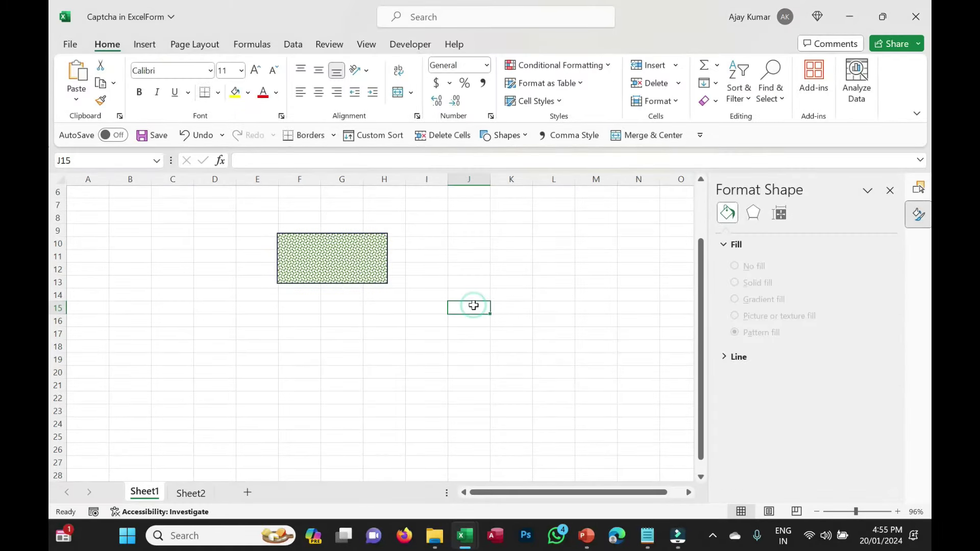
Step: Remove the rectangle's outline and make its text solid black
left_click(343, 258)
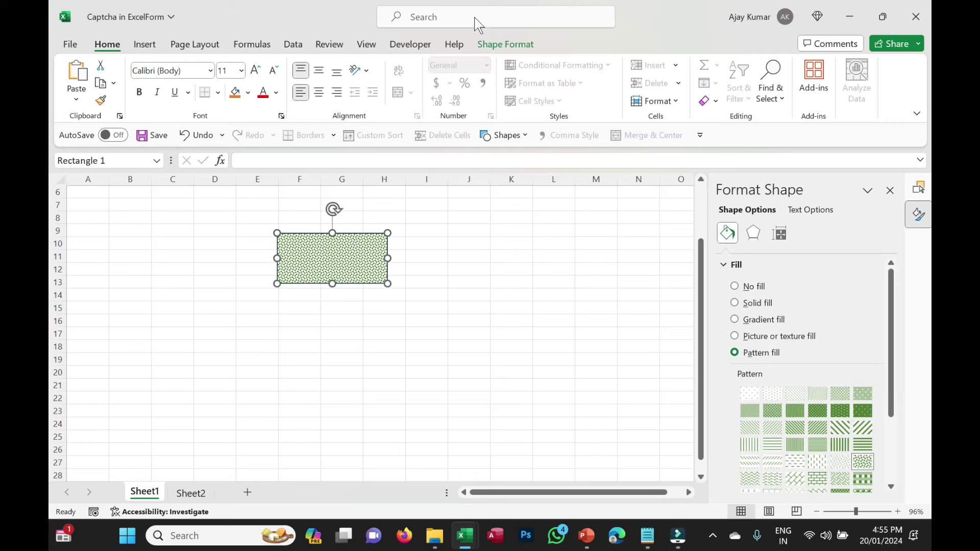
left_click(500, 45)
left_click(415, 83)
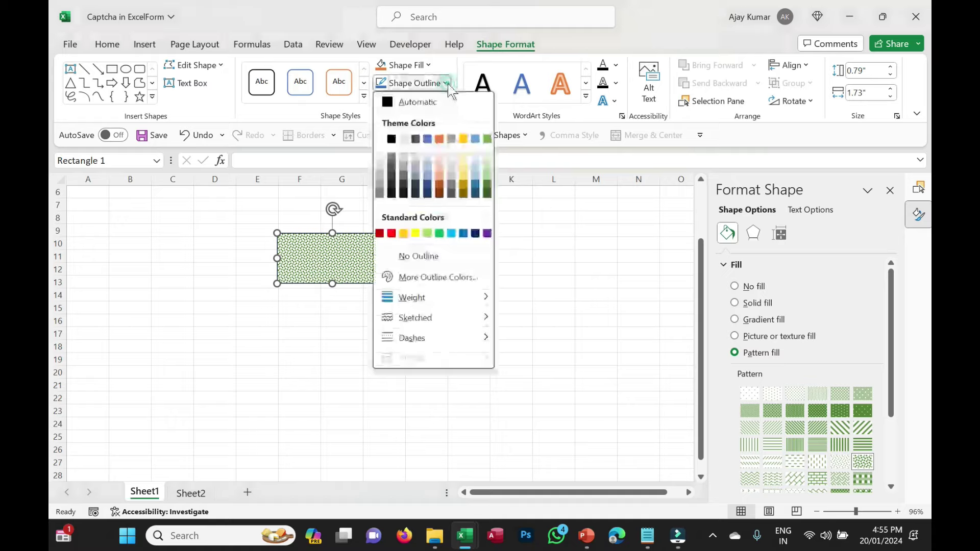
left_click(419, 255)
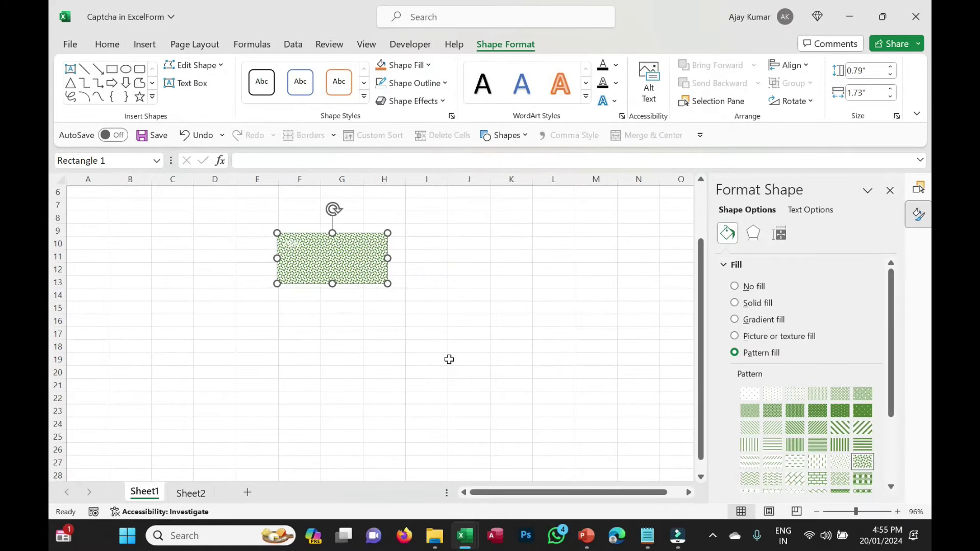
left_click(301, 312)
left_click(312, 251)
left_click(483, 82)
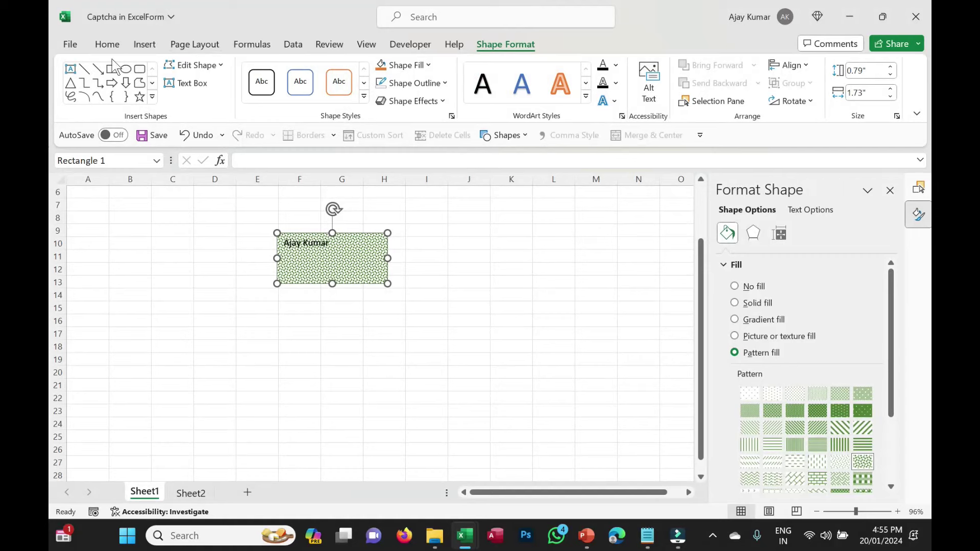
Step: Enlarge the rectangle's text to size 20 in ADLaM Display font
left_click(107, 45)
left_click(255, 72)
left_click(255, 72)
left_click(255, 72)
left_click(255, 71)
left_click(255, 72)
left_click(210, 72)
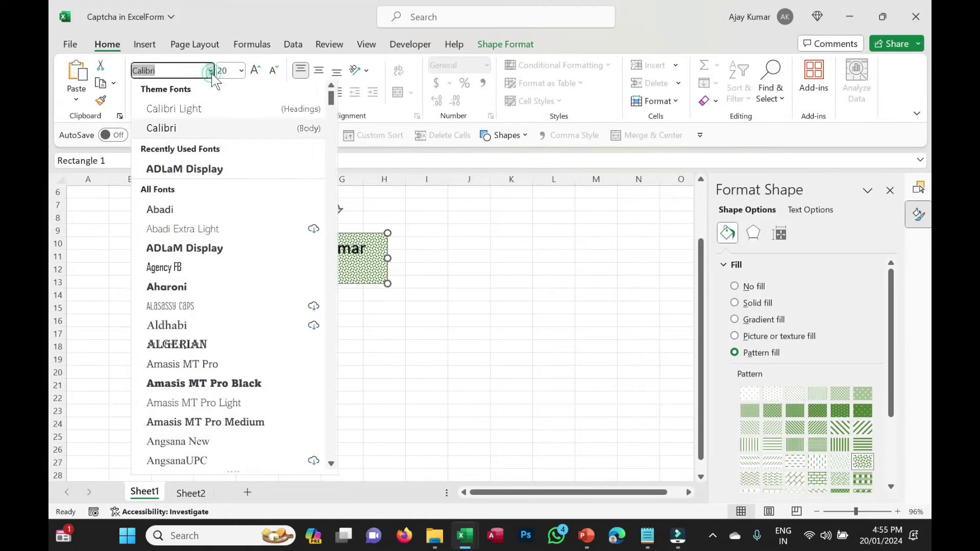
left_click(204, 170)
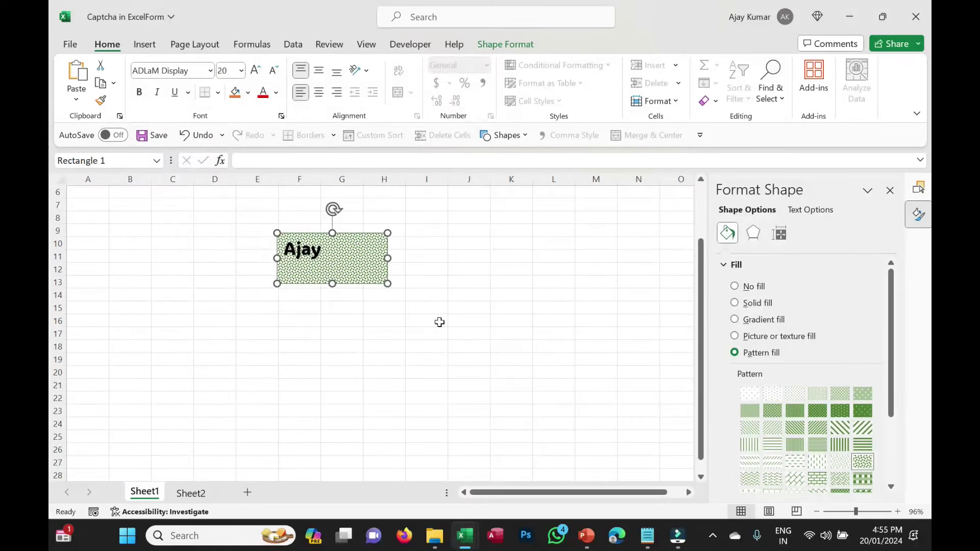
Step: Enter the captcha text, centre it horizontally and vertically, and enlarge it to 24 pt
type("KumarA")
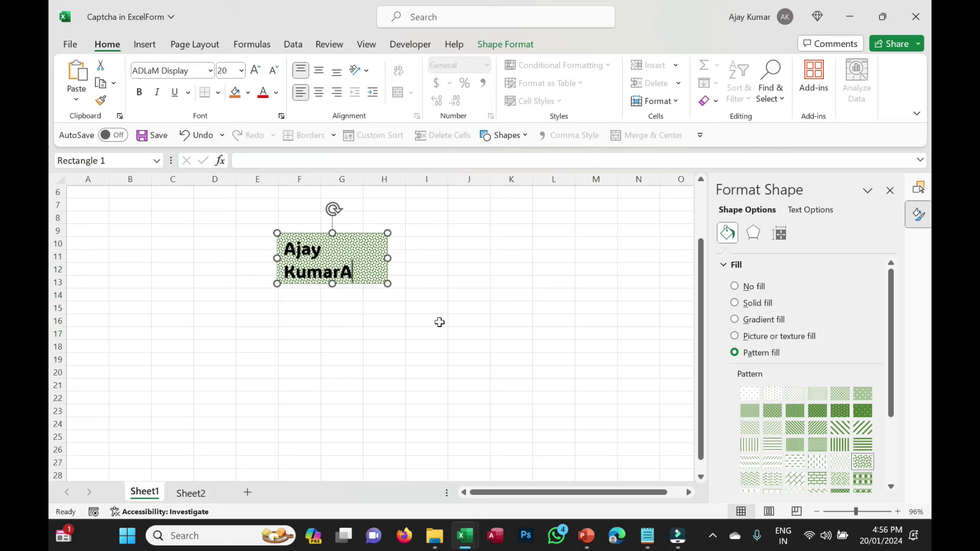
key("ctrl+a")
type("A")
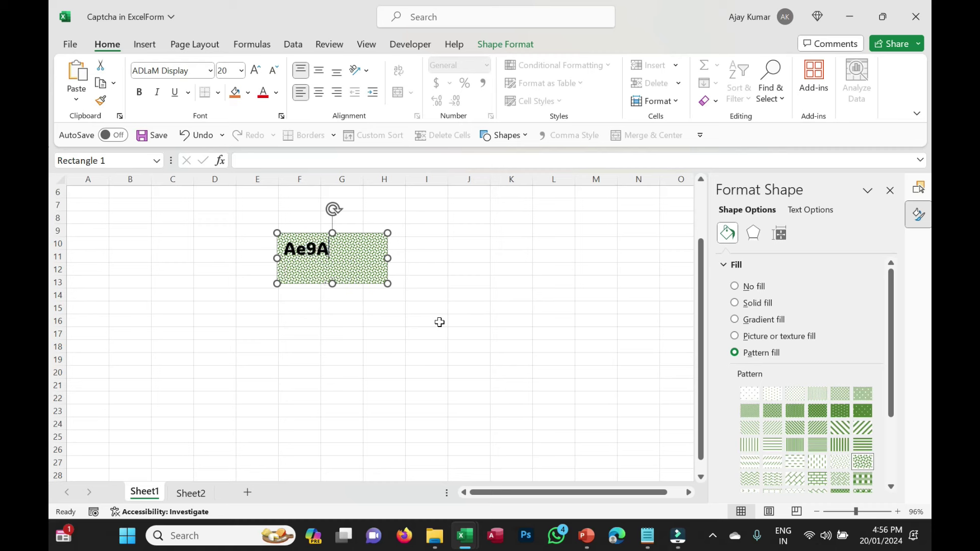
left_click(396, 332)
left_click(365, 278)
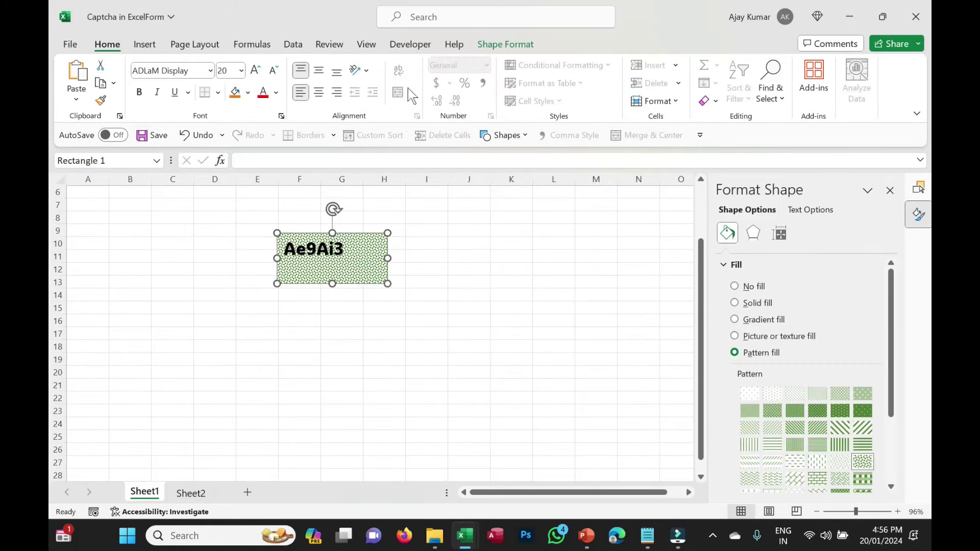
left_click(320, 93)
left_click(320, 70)
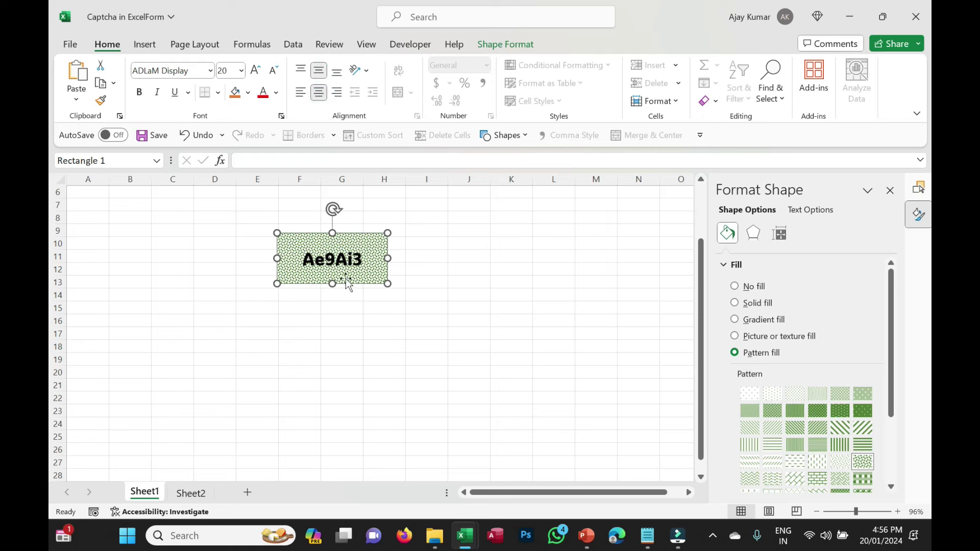
left_click(255, 70)
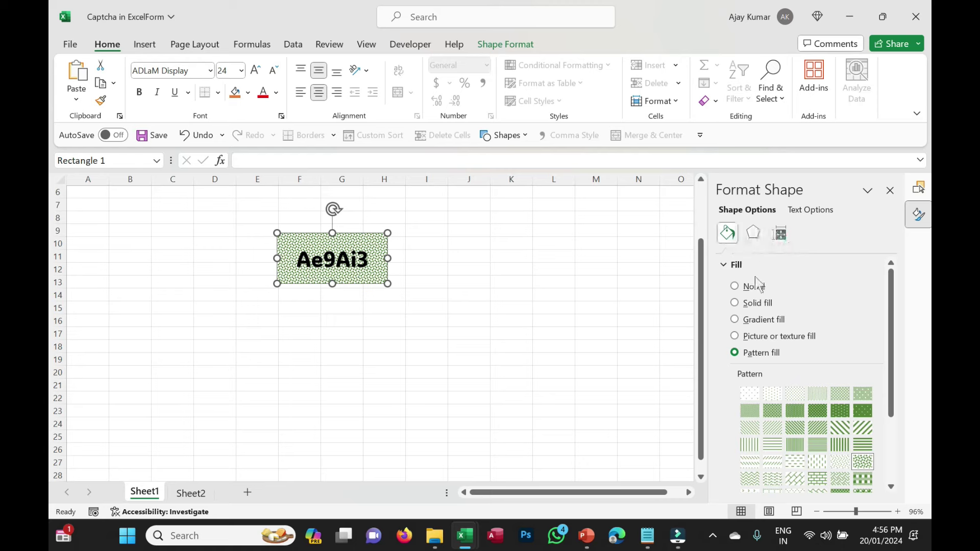
left_click(506, 44)
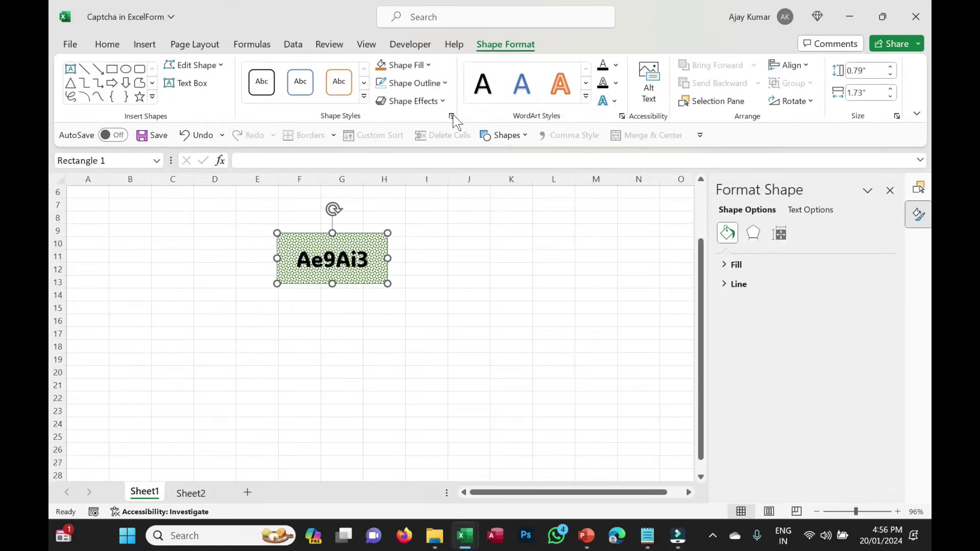
Step: Tilt the Ae9Ai3 text with an isometric 3-D rotation
left_click(442, 101)
mouse_move(431, 298)
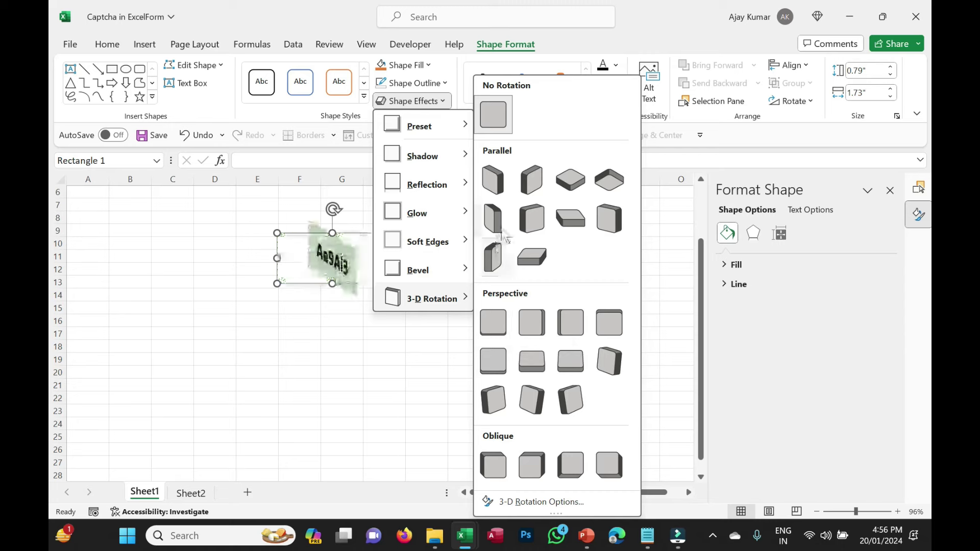
left_click(463, 358)
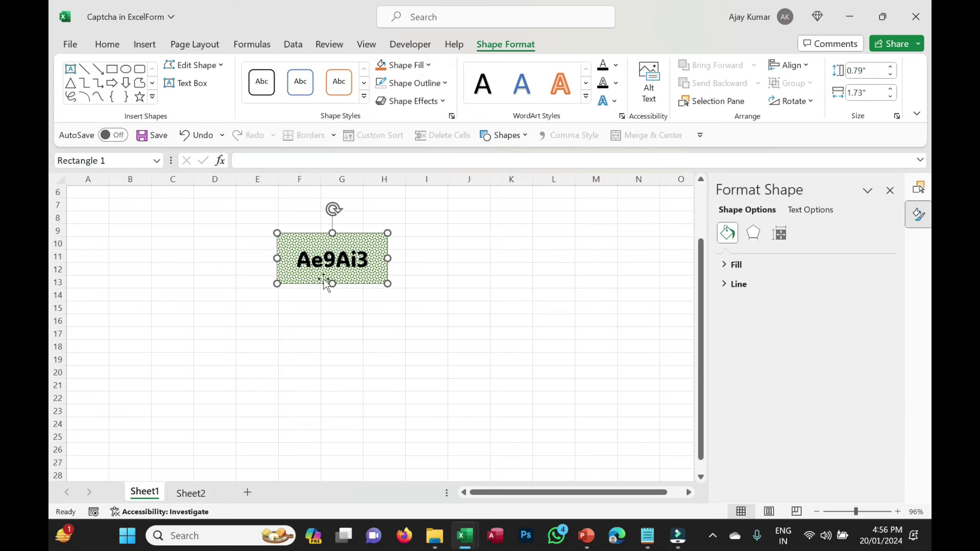
scroll(296, 245, "up", 1)
scroll(296, 245, "up", 3)
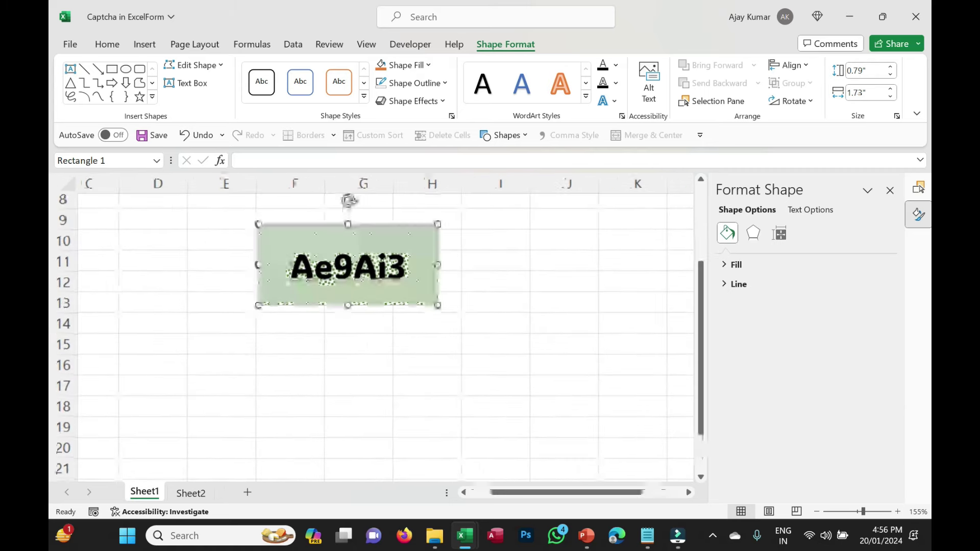
left_click(615, 85)
left_click(615, 85)
left_click(614, 100)
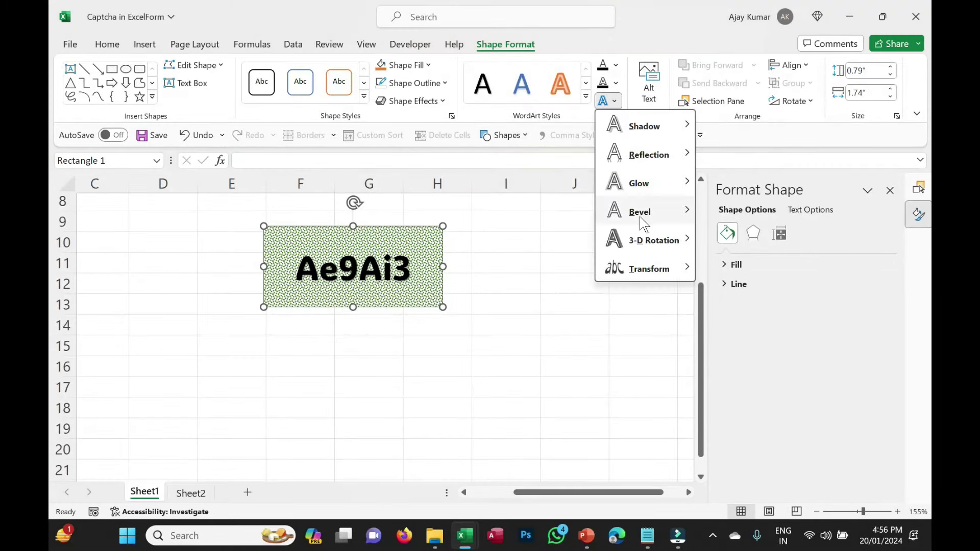
mouse_move(653, 240)
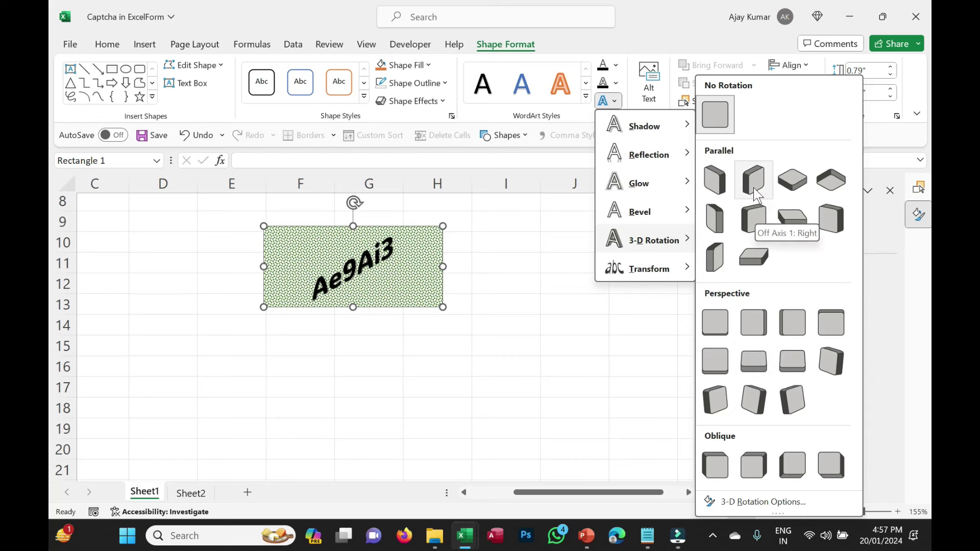
left_click(830, 181)
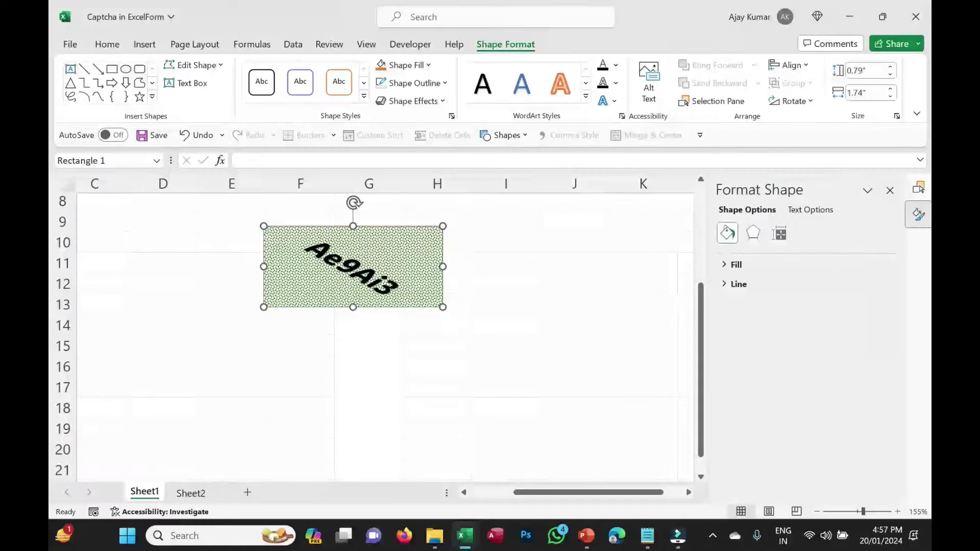
Step: Colour the text dark green and narrow the rectangle to about 1.37 inches wide
left_click(616, 67)
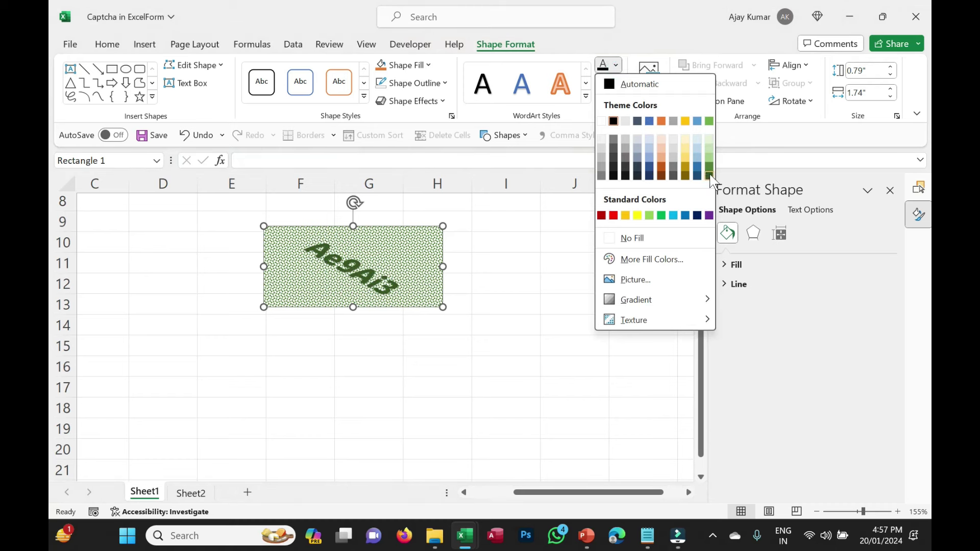
left_click(707, 176)
left_click(616, 66)
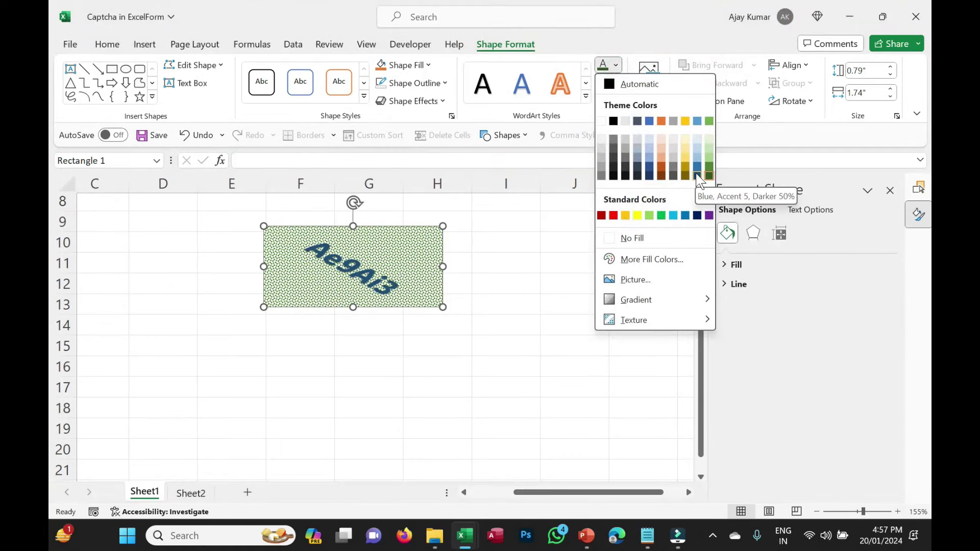
left_click(709, 176)
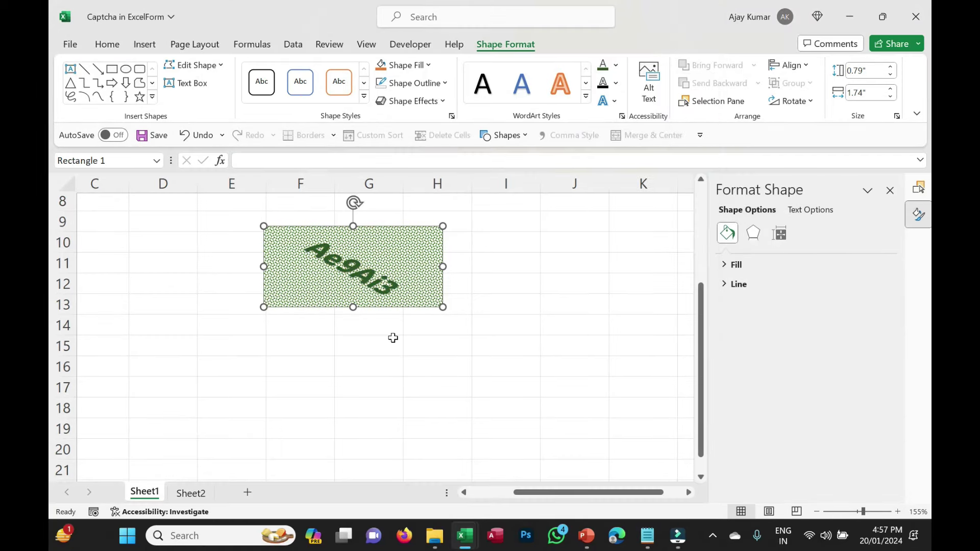
left_click_drag(442, 307, 406, 310)
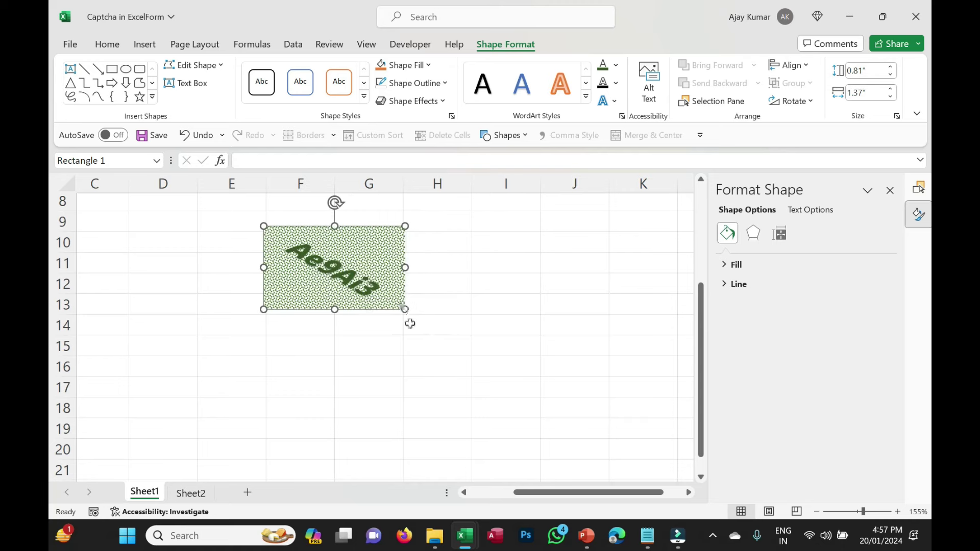
left_click(387, 345)
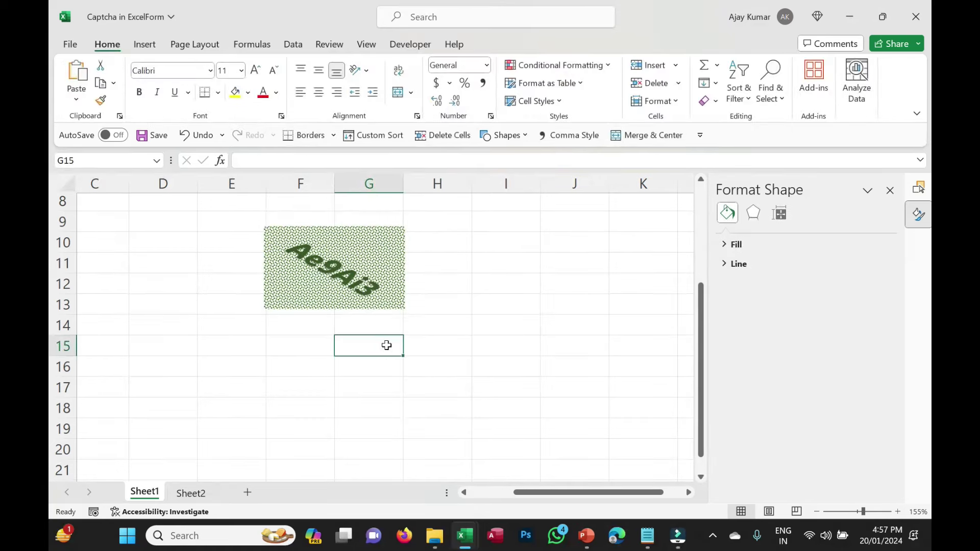
Step: Insert a blank clustered column chart, shrink it and place it below the captcha rectangle
scroll(387, 345, "down", 1, "ctrl")
scroll(385, 344, "down", 1, "ctrl")
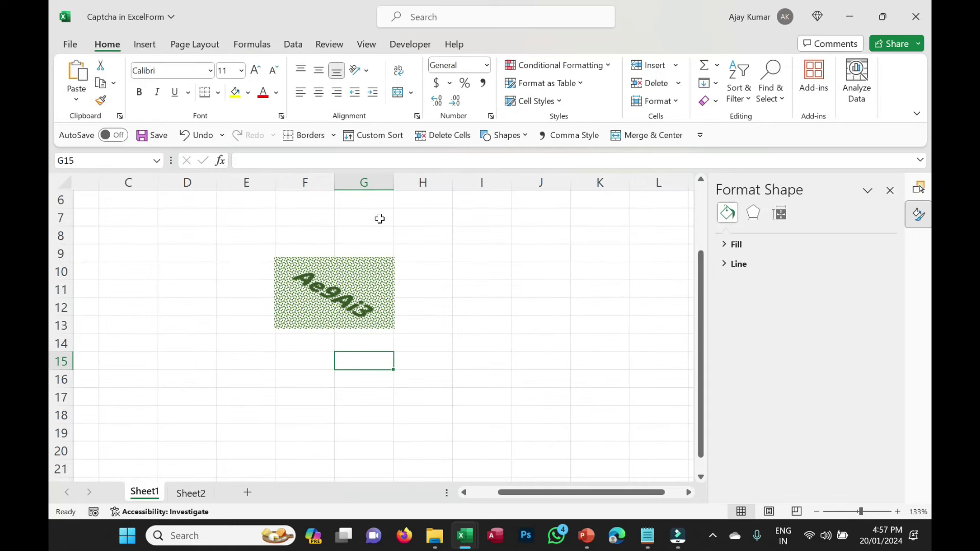
left_click(145, 44)
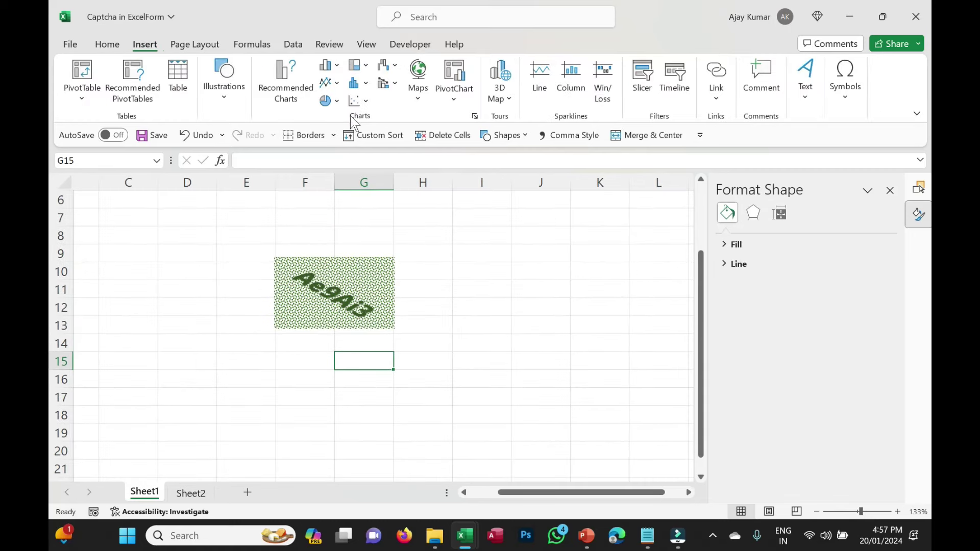
left_click(337, 67)
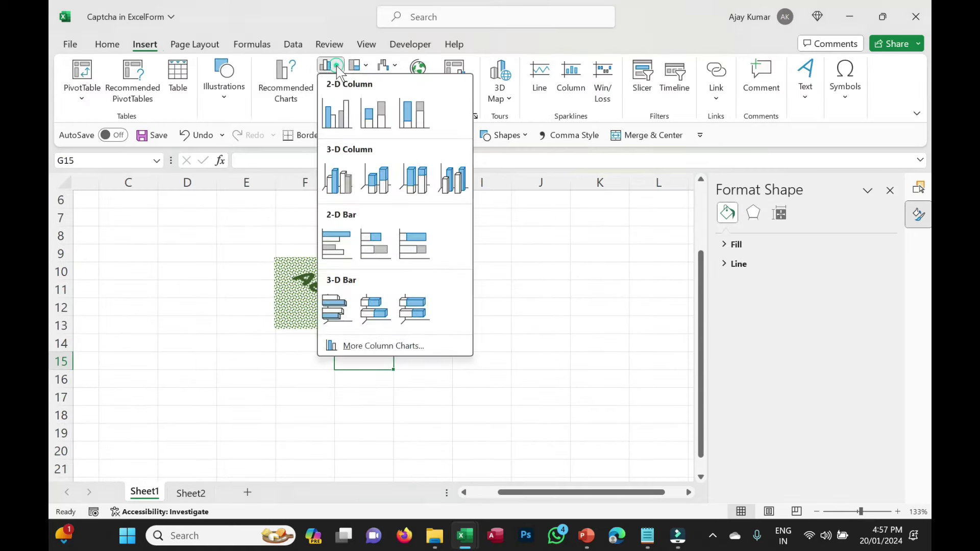
left_click(335, 120)
left_click_drag(603, 467, 281, 277)
mouse_move(418, 364)
left_mouse_down()
mouse_move(372, 377)
mouse_move(374, 412)
left_mouse_up()
Step: Size the chart to match the rectangle: 0.82" high by 1.37" wide
left_click(377, 283)
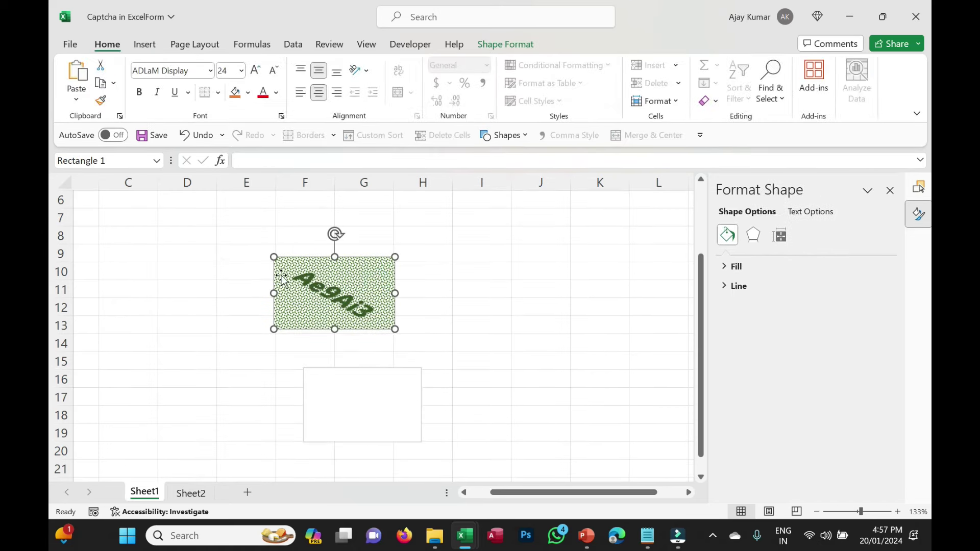
left_click(390, 401)
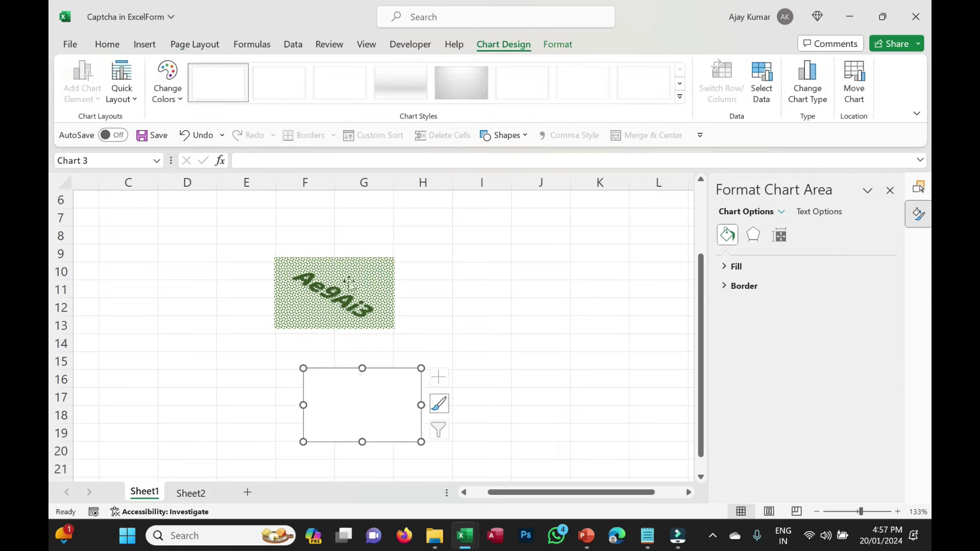
left_click(354, 266)
left_click(518, 44)
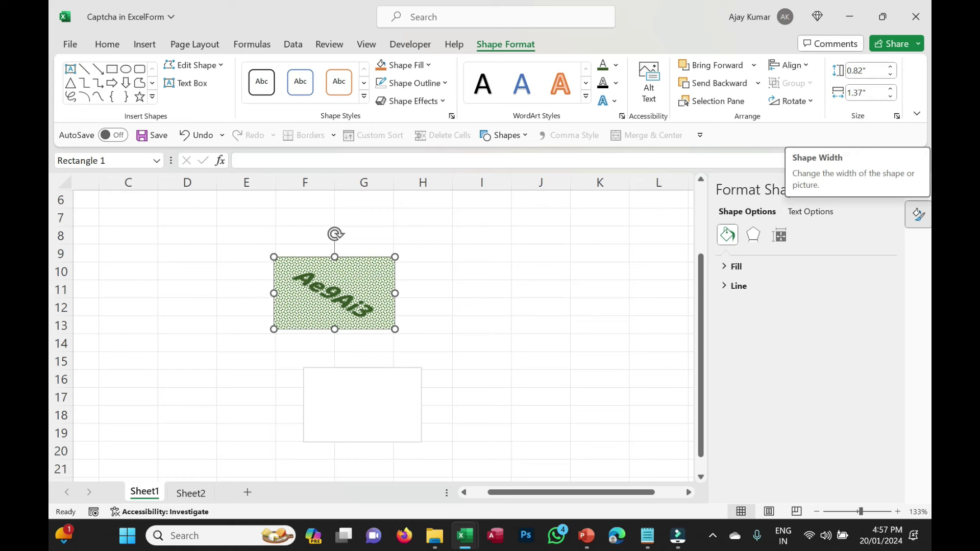
left_click(396, 395)
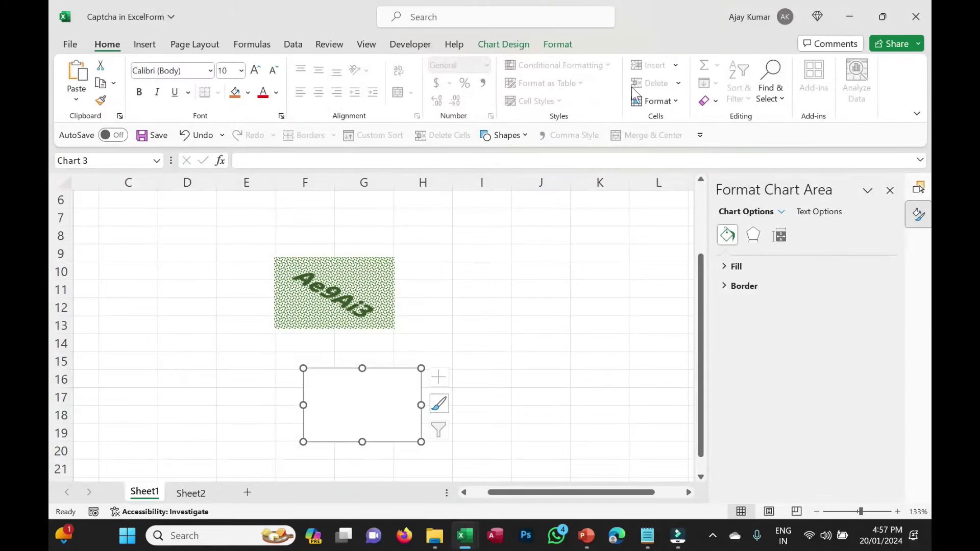
left_click(513, 46)
left_click(550, 45)
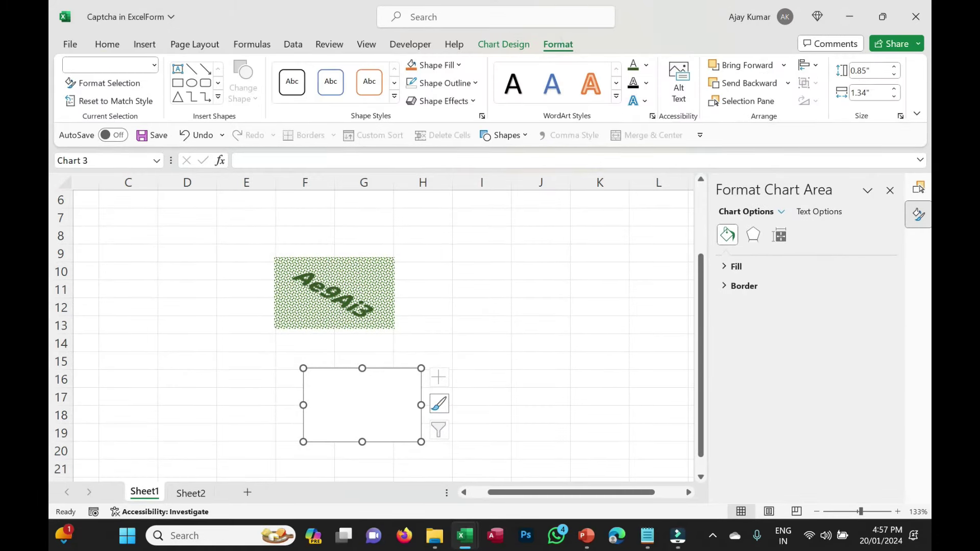
left_click(870, 70)
left_click(870, 93)
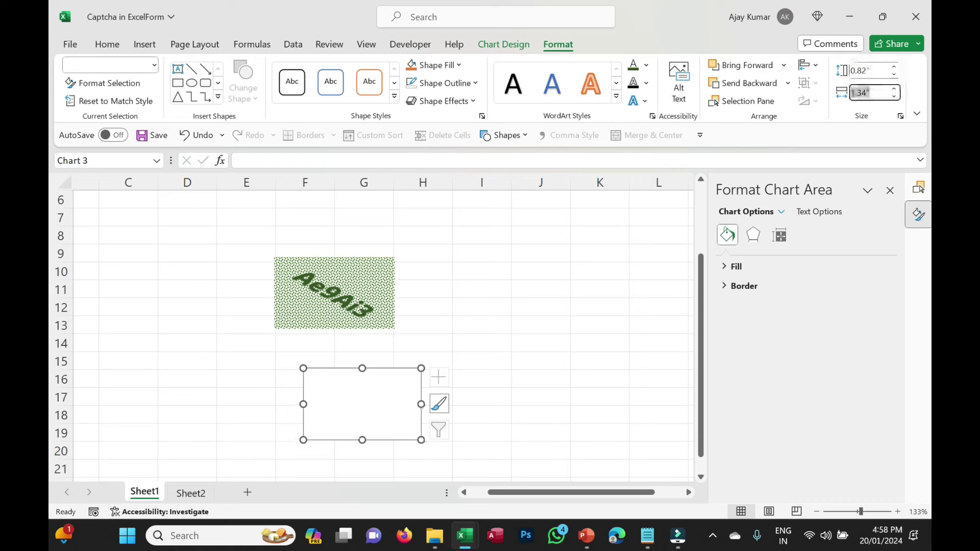
left_click(490, 357)
left_click(368, 404)
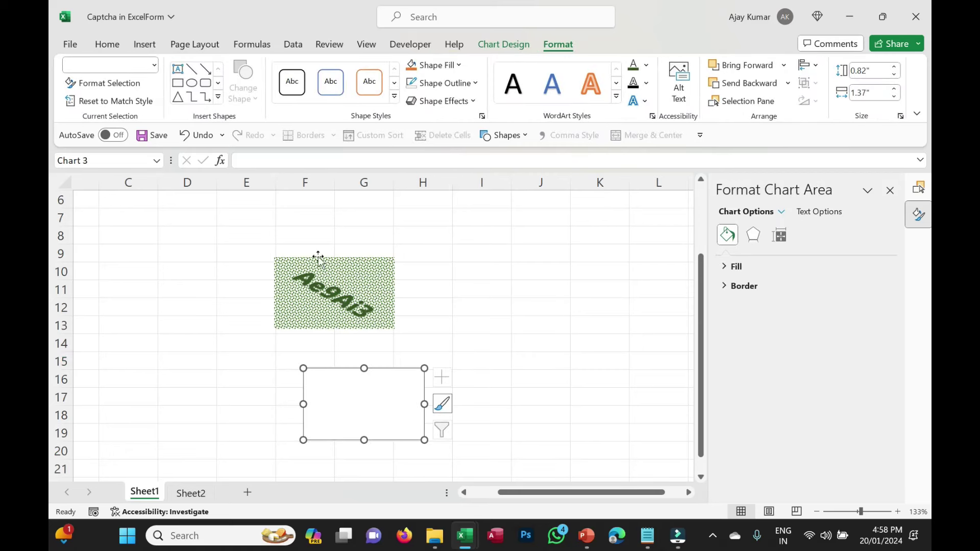
Step: Rename the rectangle 'Text' and the chart 'Captcha' in the Name Box
left_click(388, 295)
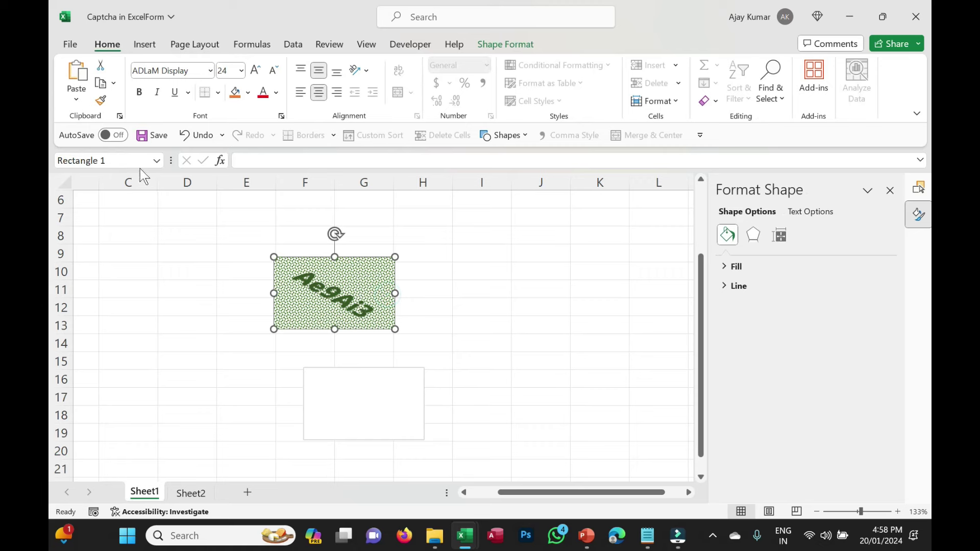
left_click(118, 160)
type("Text")
key("Return")
left_click(330, 414)
left_click(97, 161)
type("Captcha")
key("Return")
Step: Move the captcha rectangle off the sheet and into the Captcha chart
left_click(388, 306)
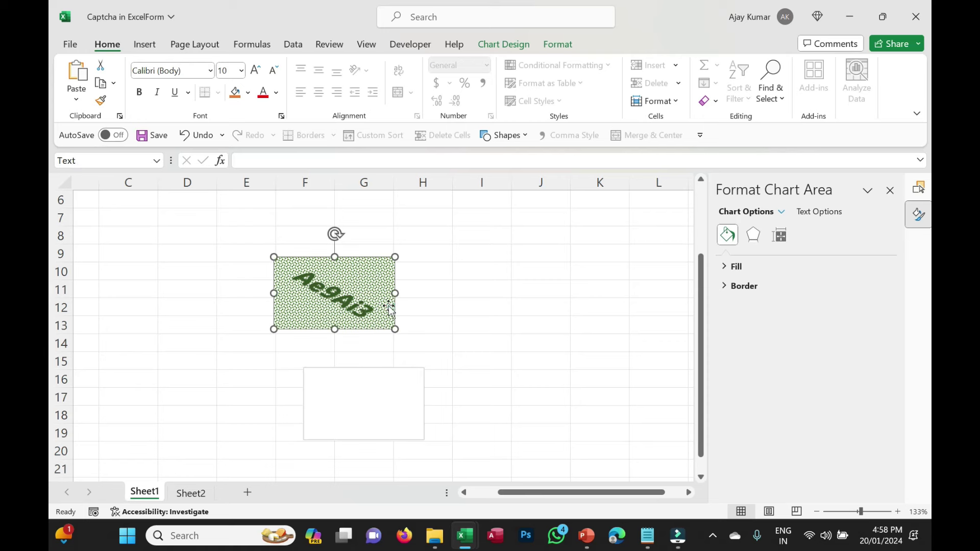
key("Delete")
left_click(387, 400)
key("ctrl+z")
left_click(286, 297)
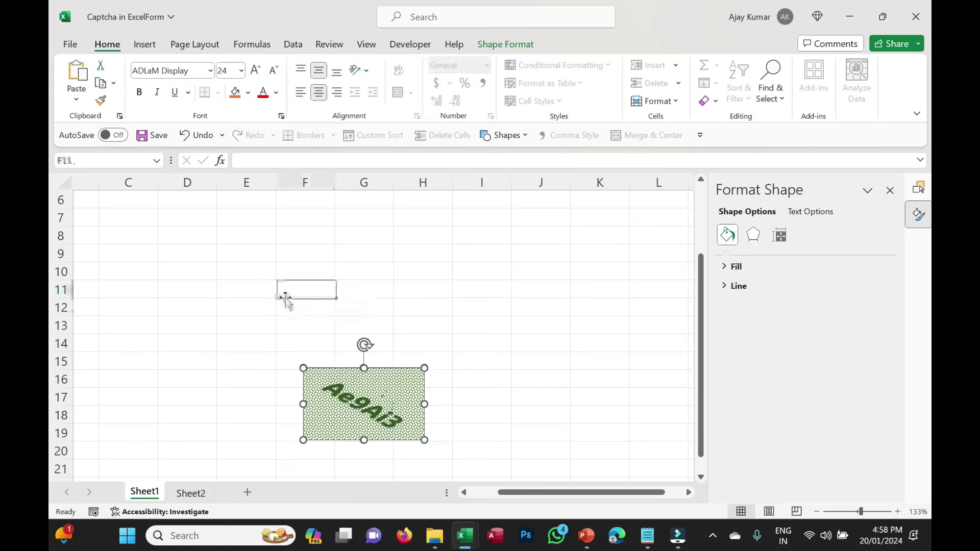
Step: Move the Captcha chart up to rows 7–11 and check the sheet's object list
left_click(414, 370)
left_click(518, 281)
key("ctrl+z")
left_click(464, 385)
double_click(405, 408)
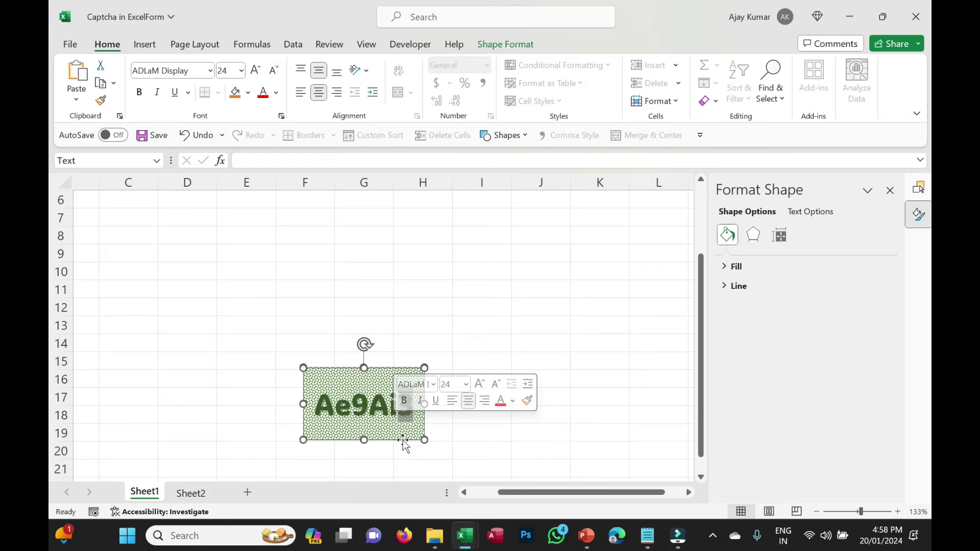
left_click_drag(403, 440, 491, 299)
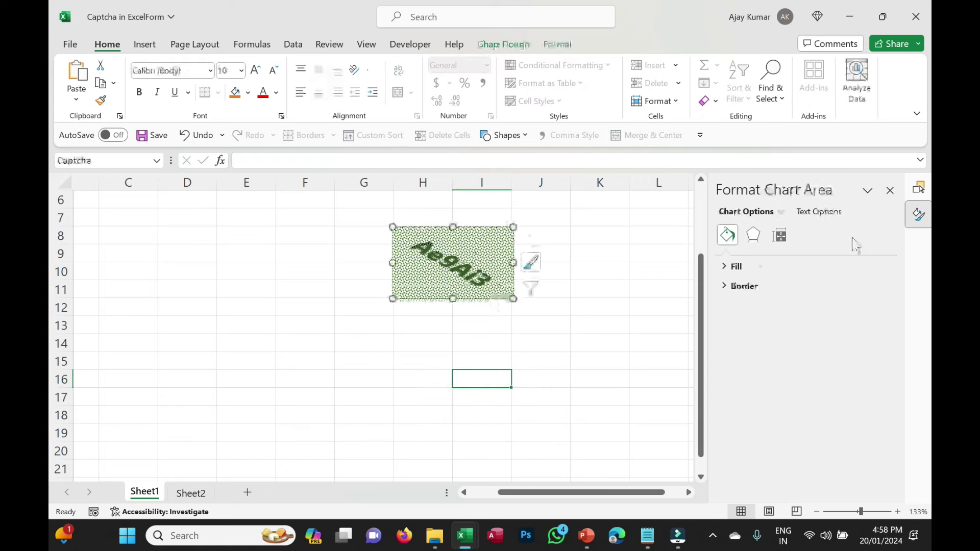
left_click(889, 190)
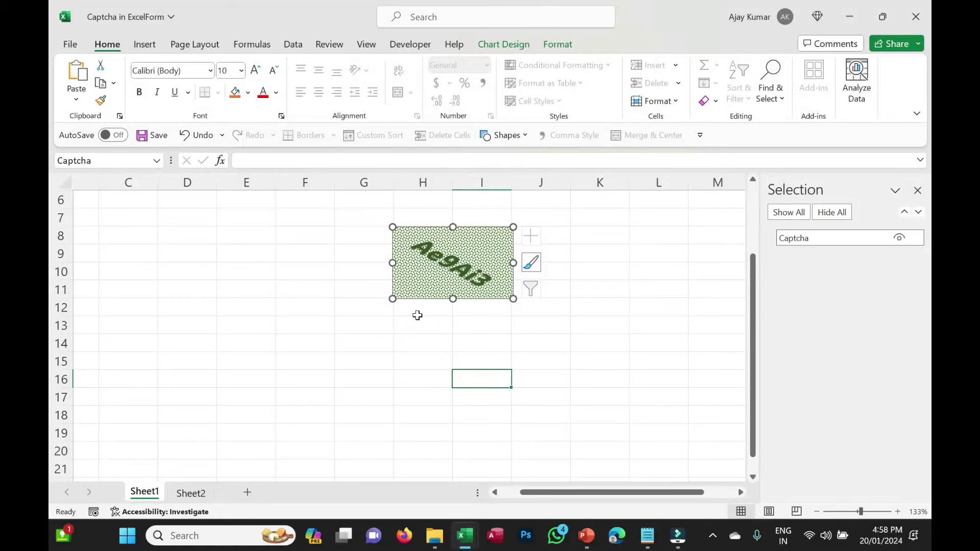
left_click(917, 191)
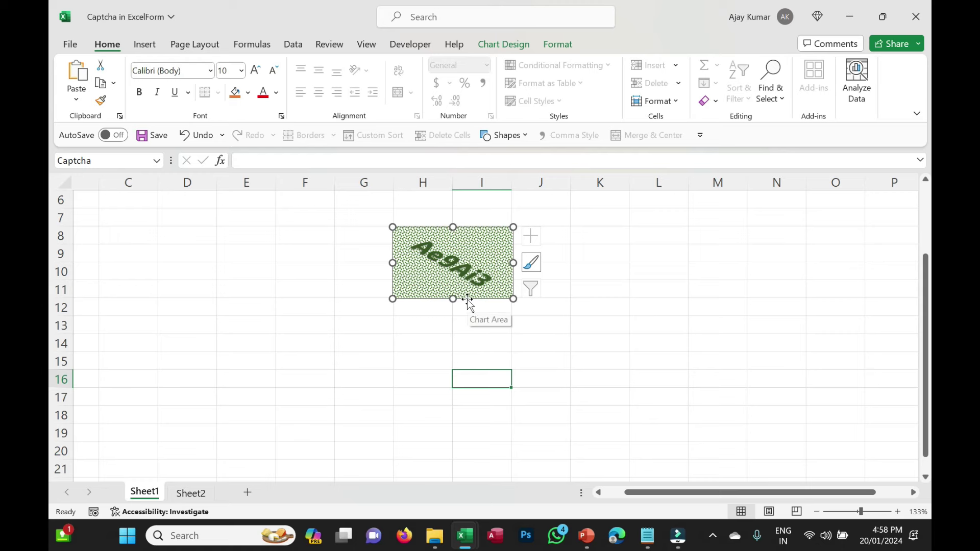
Step: Drag the Captcha chart far right to columns W–X near the sheet top
left_click_drag(467, 301, 820, 304)
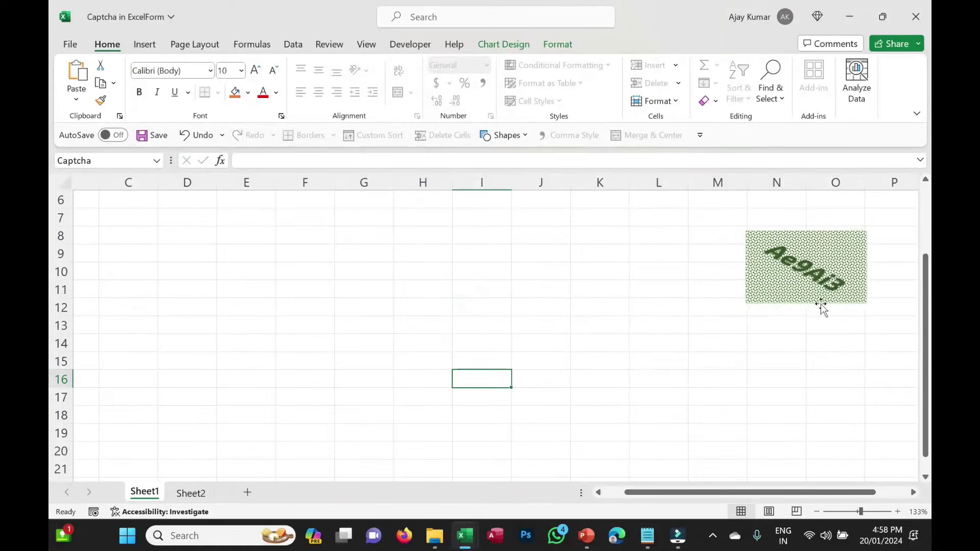
scroll(820, 305, "right", 4)
mouse_move(319, 304)
left_mouse_down()
mouse_move(853, 276)
mouse_move(850, 264)
left_mouse_up()
left_click(383, 341)
scroll(383, 341, "left", 5)
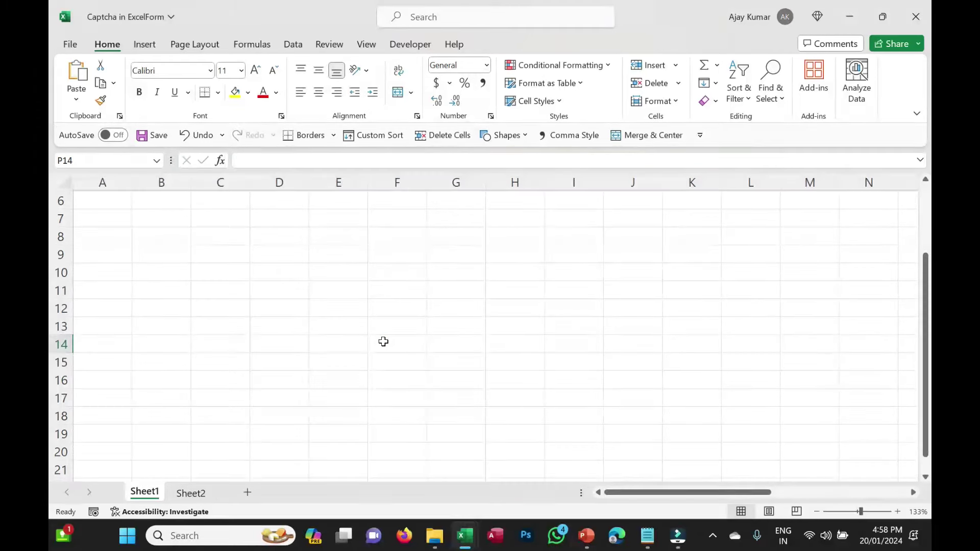
Step: Hide the Captcha chart in the Selection Pane, then switch to the VBA editor with Alt+F11
key("alt+F10")
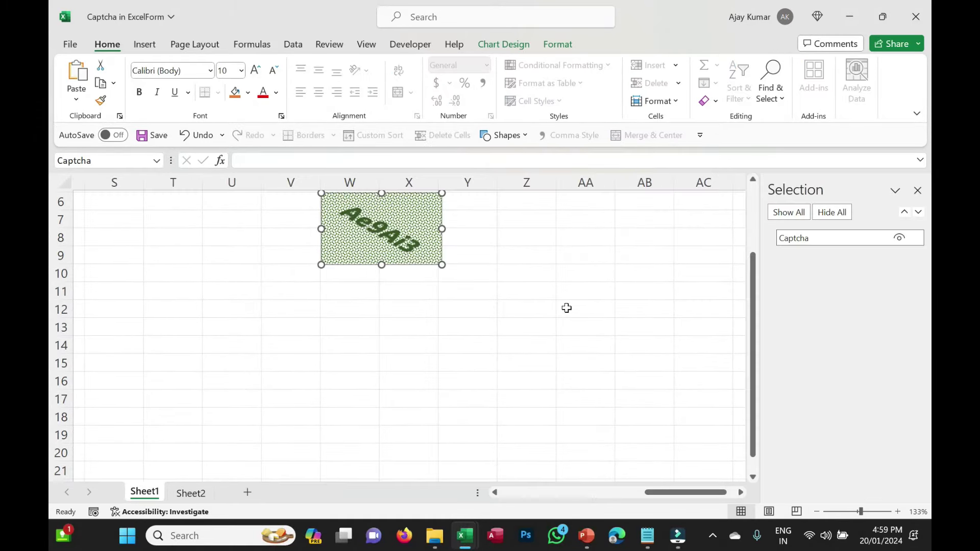
left_click(916, 190)
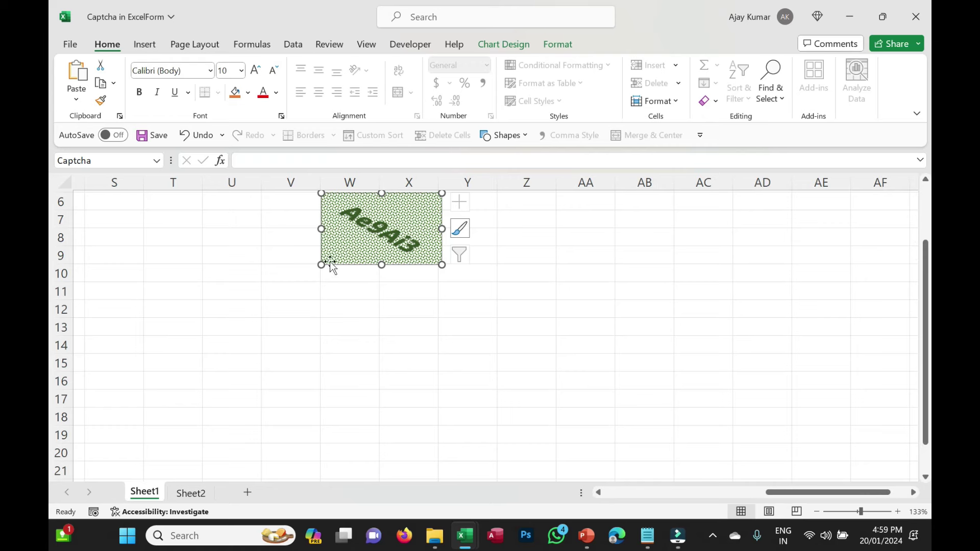
left_click(397, 322)
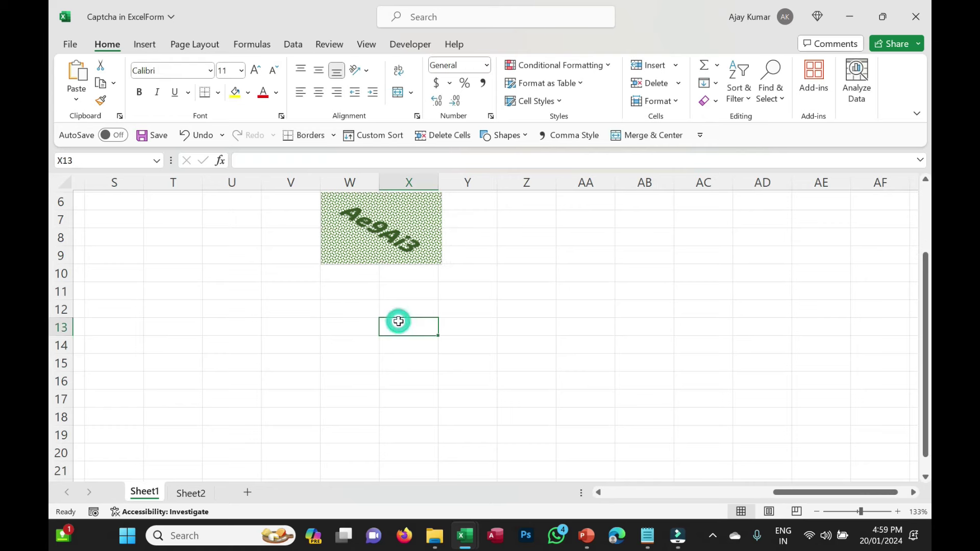
left_click(424, 222)
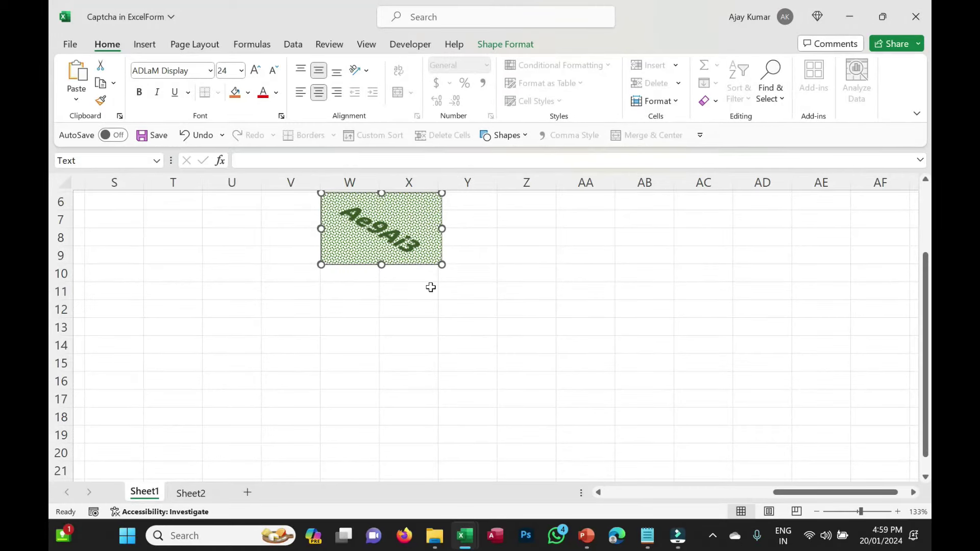
left_click(771, 99)
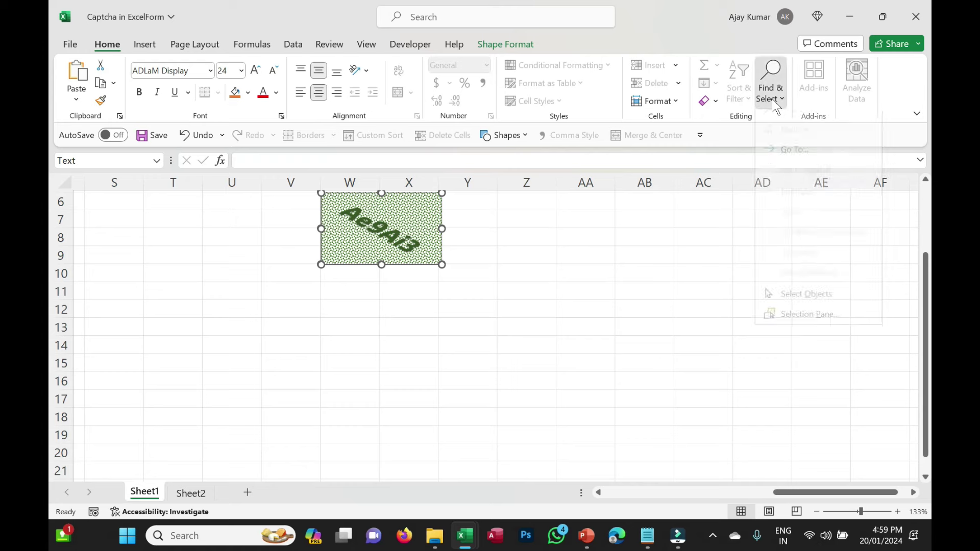
left_click(807, 322)
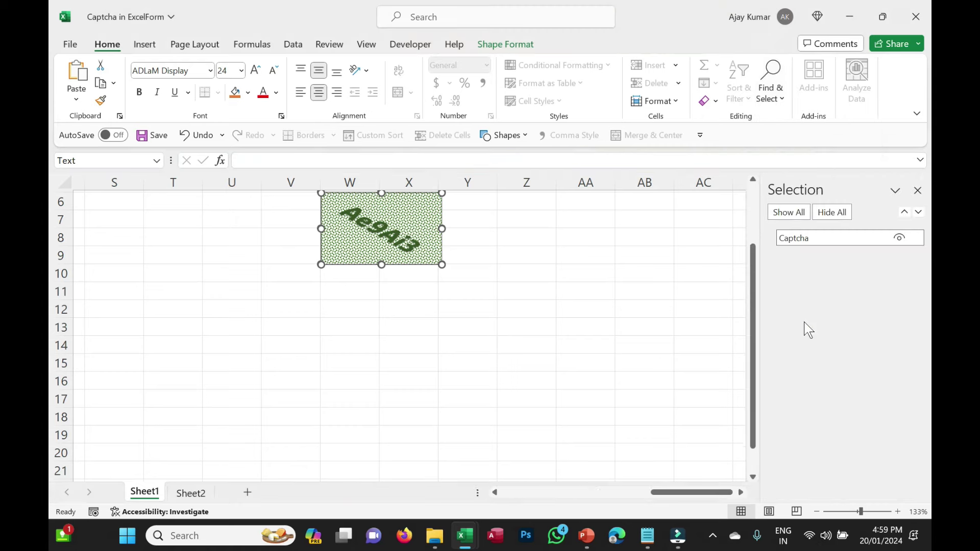
left_click(899, 237)
left_click(594, 341)
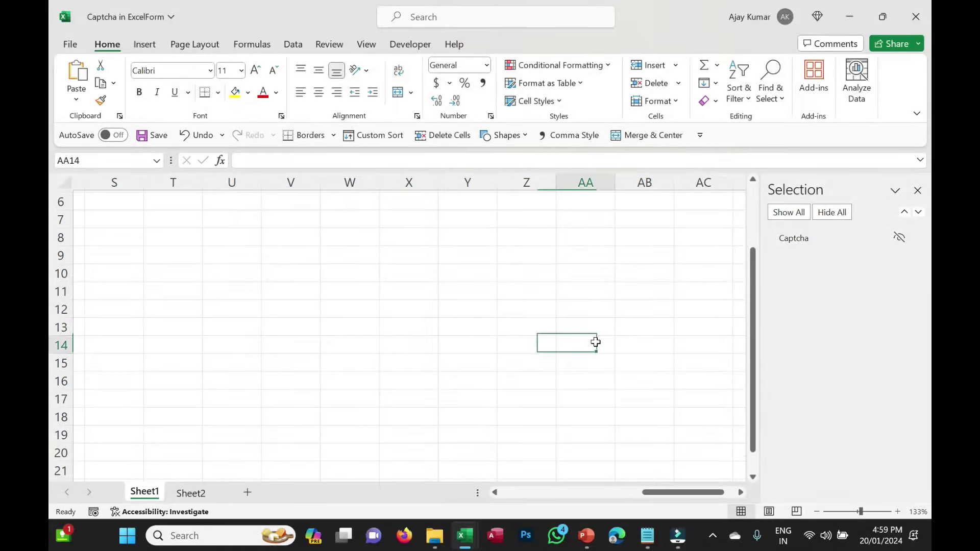
key("alt+F11")
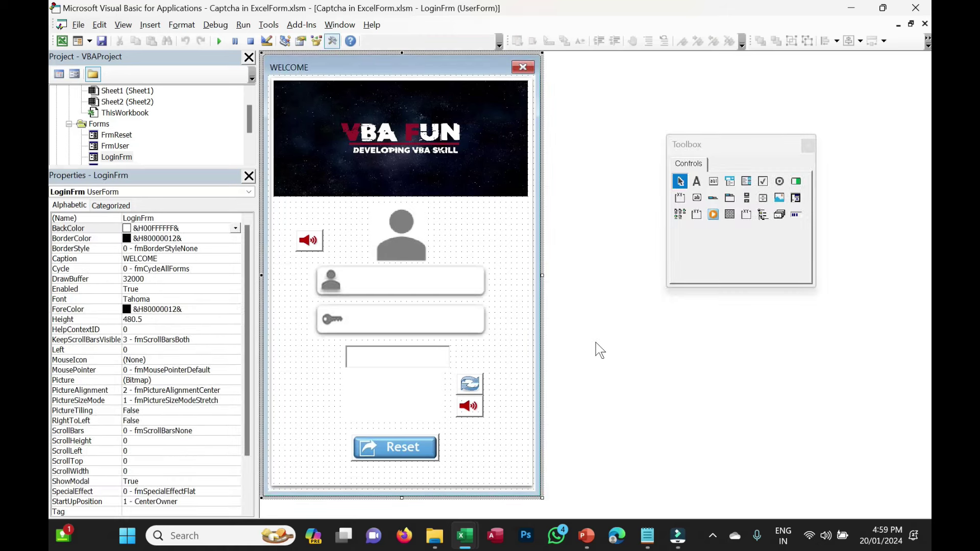
Step: Open the LoginFrm code and add an empty UserForm_Initialize procedure
left_click(316, 241)
key("Delete")
double_click(520, 338)
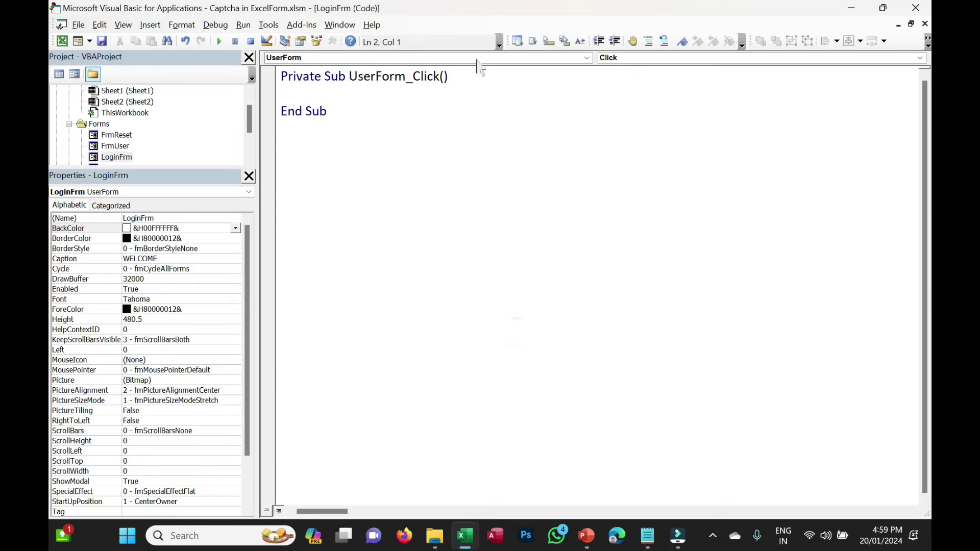
left_click(630, 61)
key("i")
key("Return")
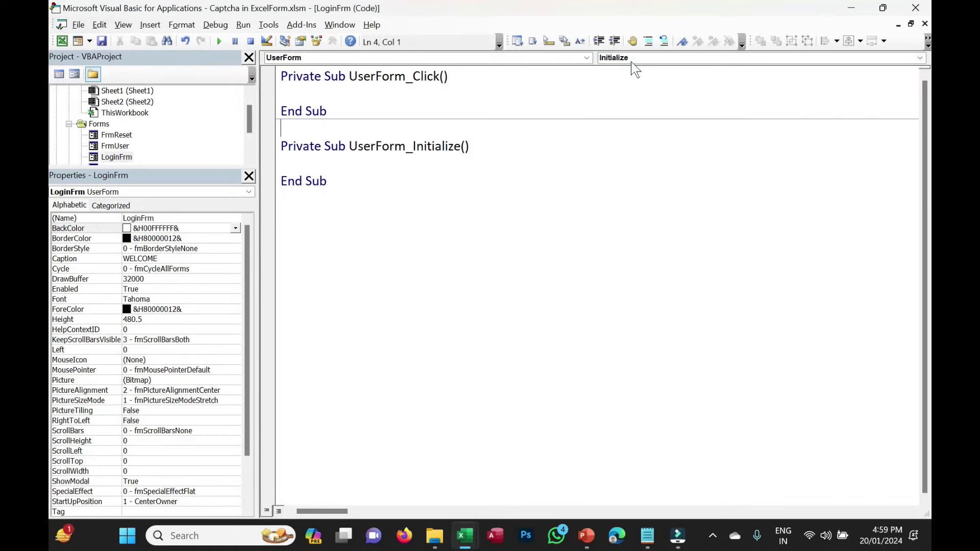
Step: In Initialize, write Sheet1.Shapes("Captcha").Visible = msoCTrue
type("Sheet1.")
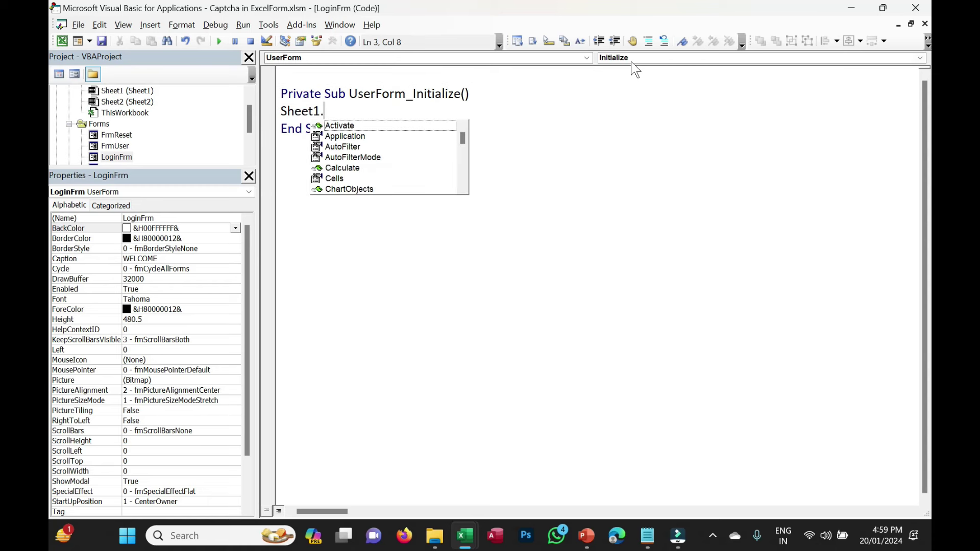
type("shap(\"Captch\")")
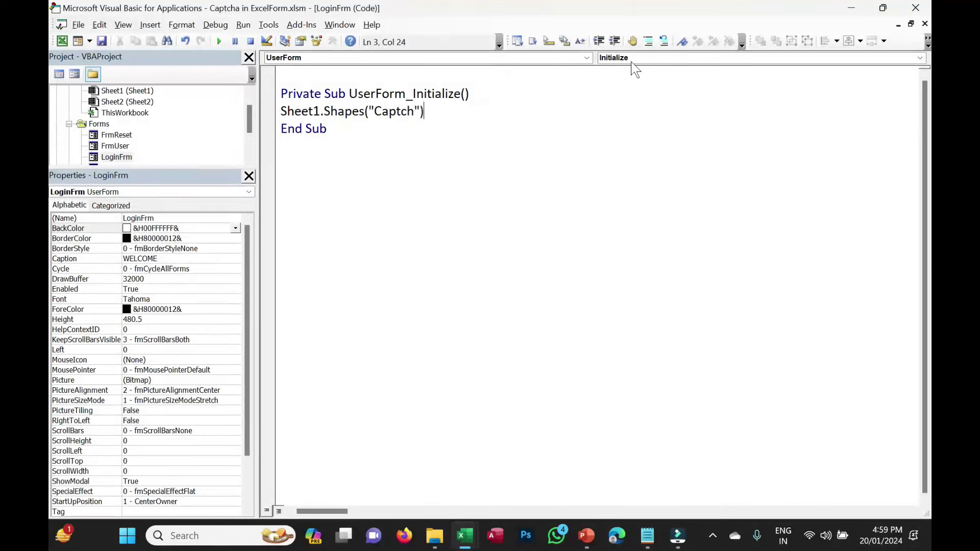
key("Left")
key("Left")
type("a")
key("End")
type(".v = t")
key("Down")
key("Up")
key("Tab")
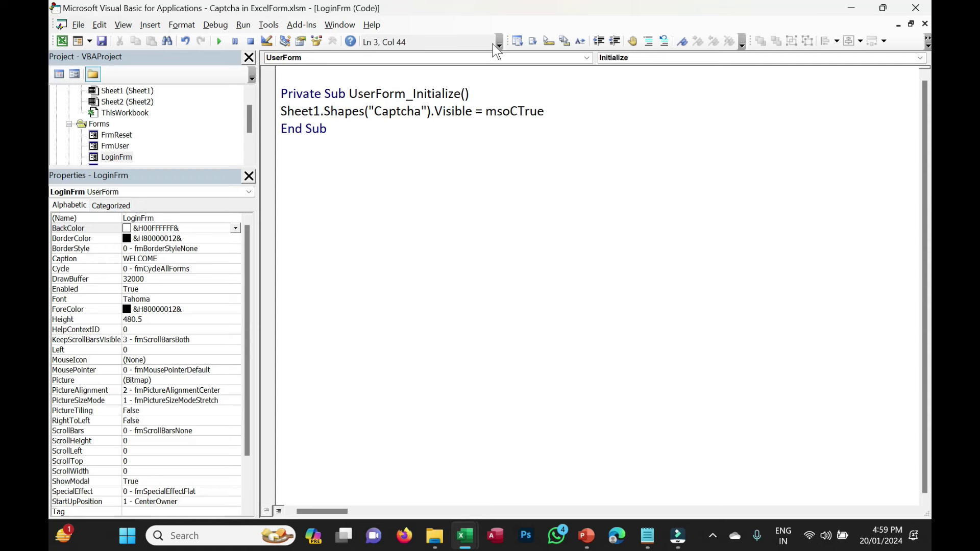
Step: Add a UserForm_QueryClose procedure and copy the visibility line into it
left_click(654, 68)
key("q")
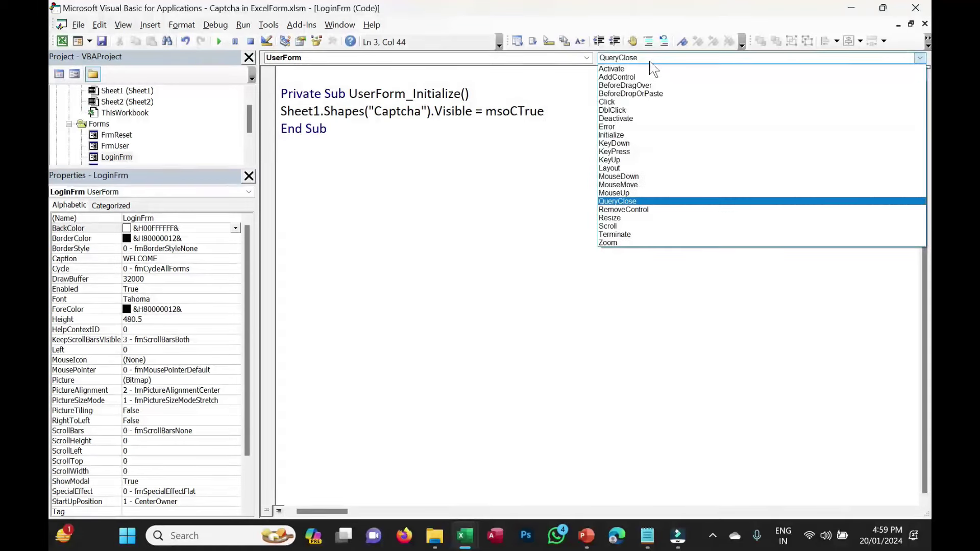
key("Return")
key("Up")
key("Up")
key("Up")
key("shift+Right")
key("shift+Right")
key("shift+Right")
key("shift+Right")
key("shift+Right")
key("shift+Right")
key("shift+End")
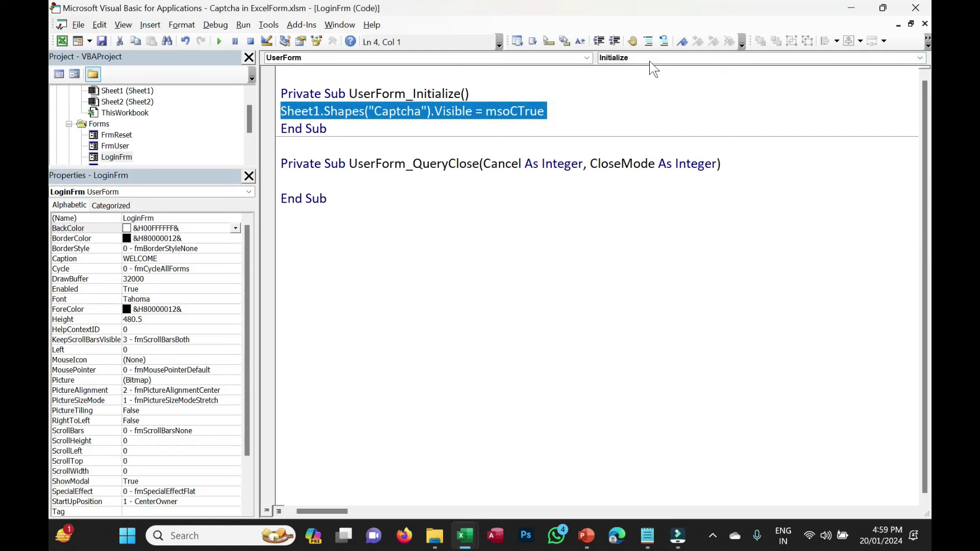
key("ctrl+c")
key("Down")
key("Down")
key("Down")
key("ctrl+v")
Step: Change the QueryClose line's value to msoFalse and run the login form
key("ctrl+shift+Left")
key("shift+Left")
key("BackSpace")
key("ctrl+j")
type("msoF")
key("Tab")
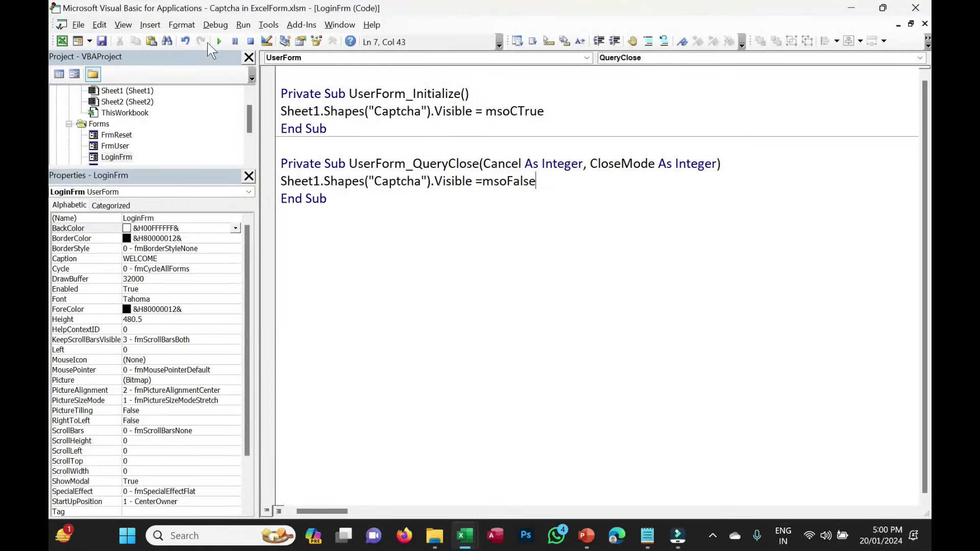
left_click(220, 42)
Step: Run and close the login form twice, confirming the captcha appears only while it is open
left_click_drag(451, 63, 602, 59)
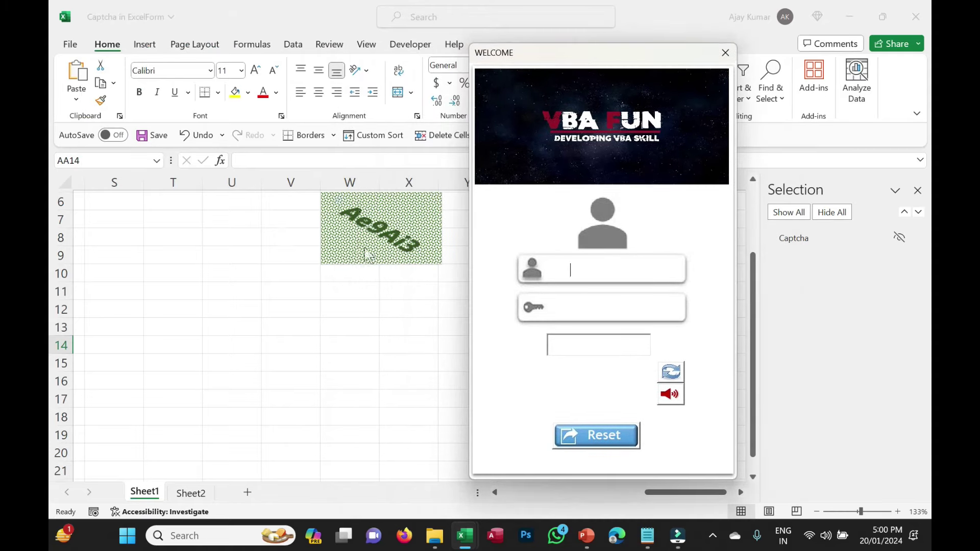
left_click(725, 53)
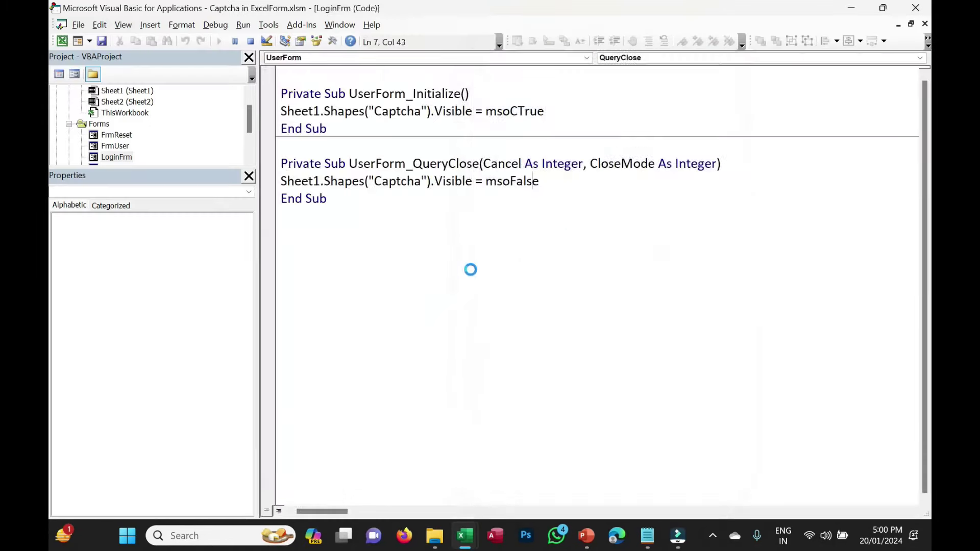
key("alt+F11")
scroll(454, 285, "left", 3)
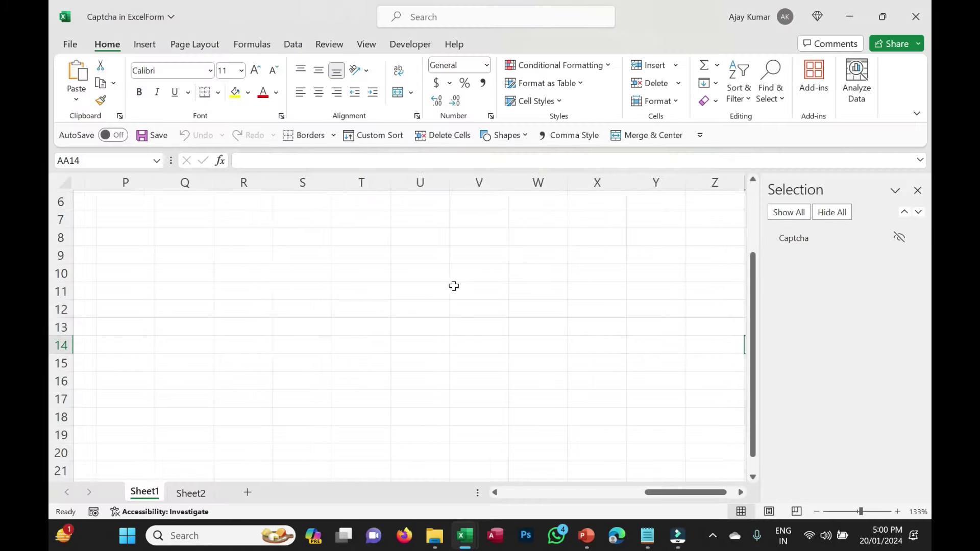
scroll(454, 286, "left", 5)
left_click(309, 238)
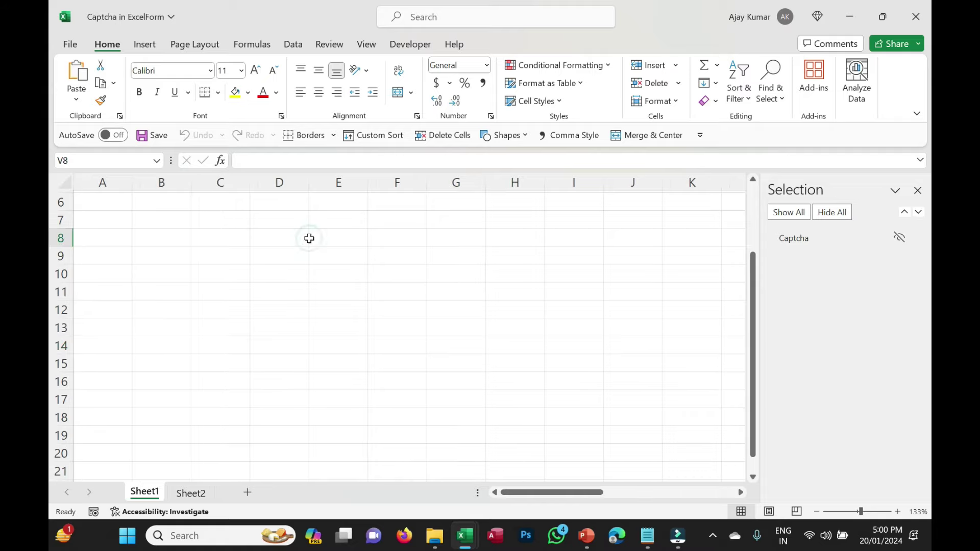
key("alt+F11")
left_click(223, 51)
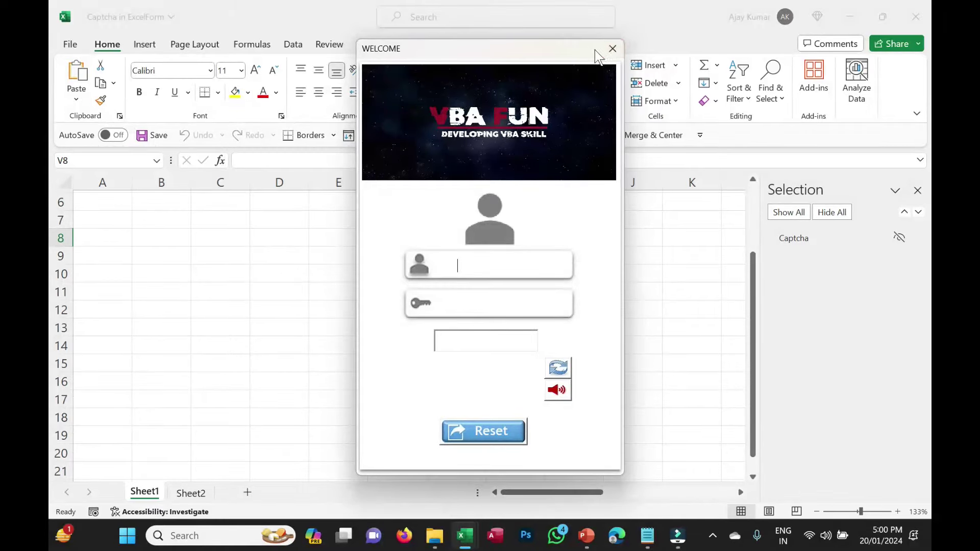
left_click(612, 48)
key("alt+F11")
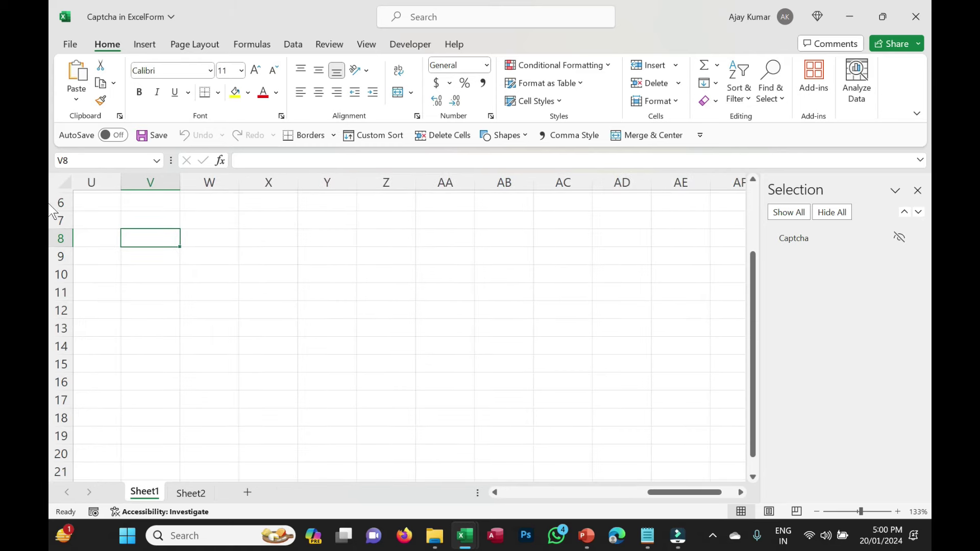
Step: Unhide the Captcha chart in the Selection pane and return to the VBA editor
left_click(898, 238)
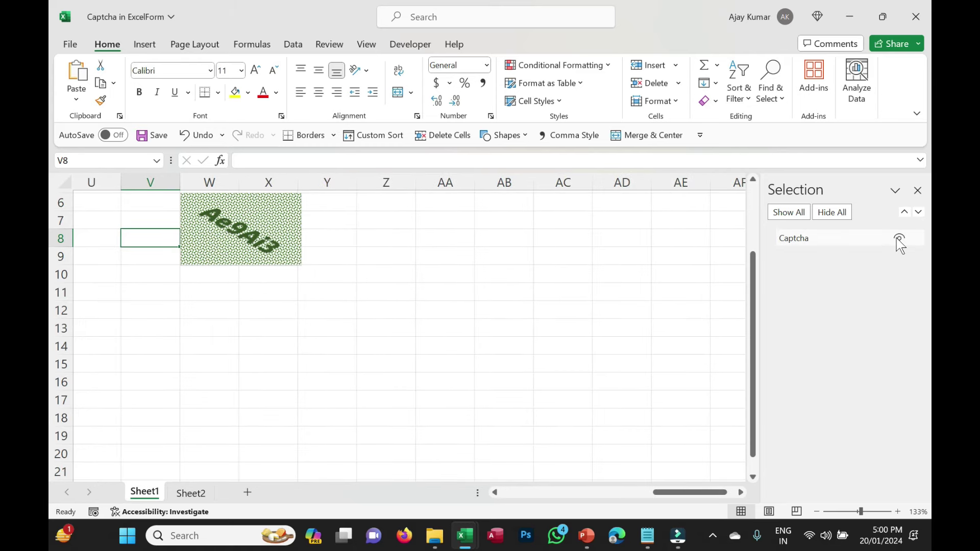
left_click(428, 296)
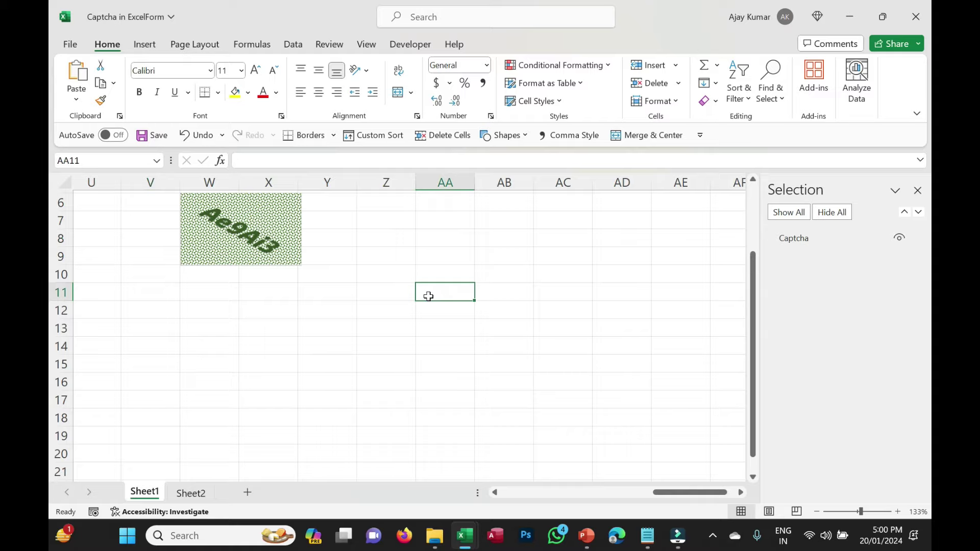
key("alt+F11")
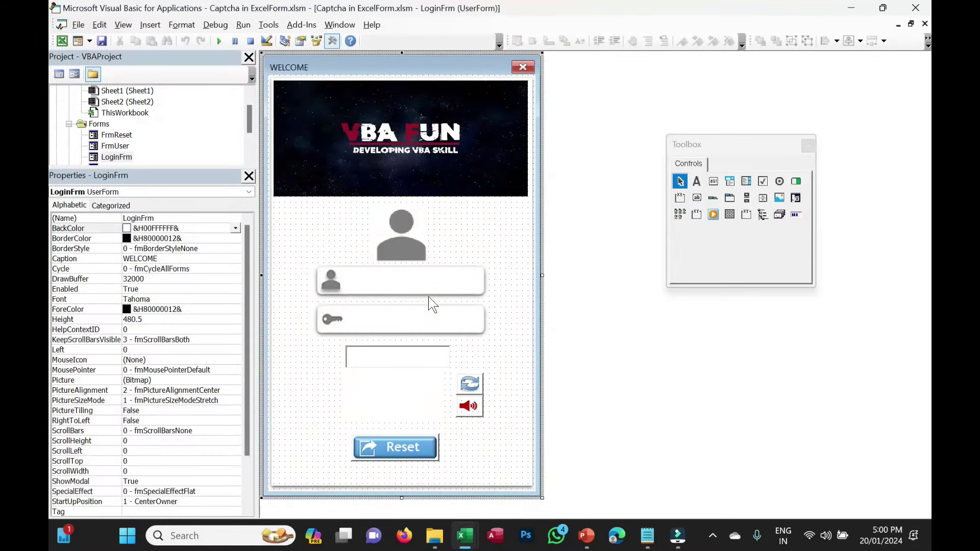
Step: Paste the Alp, SAlp and Numb RandBetween lines and TextVal concatenation after the msoCTrue line
key("F7")
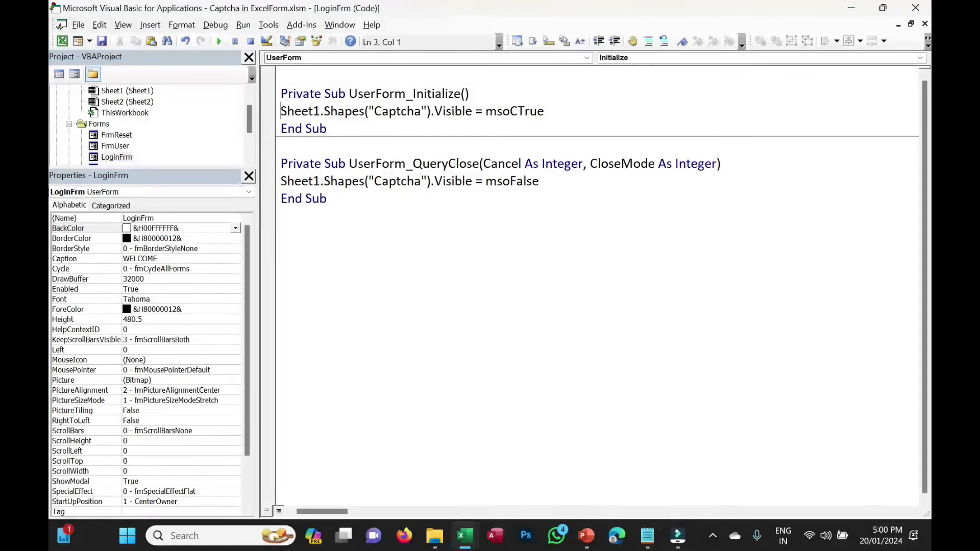
left_click(539, 181)
left_click(551, 111)
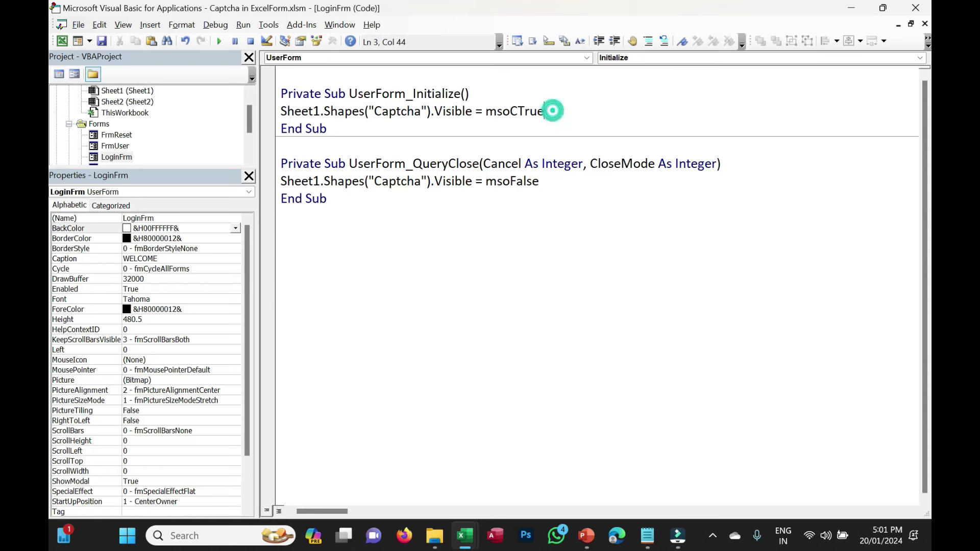
key("Return")
key("ctrl+v")
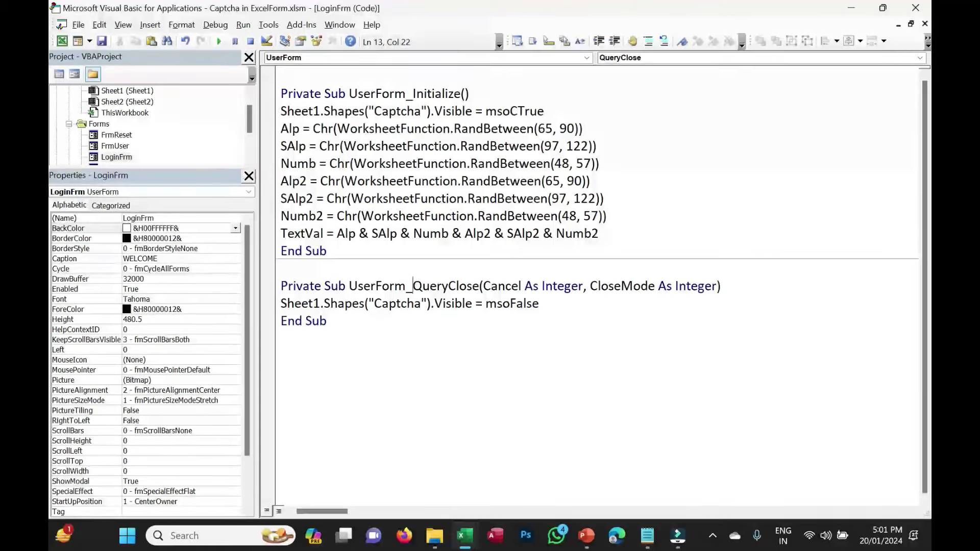
left_click_drag(292, 129, 582, 128)
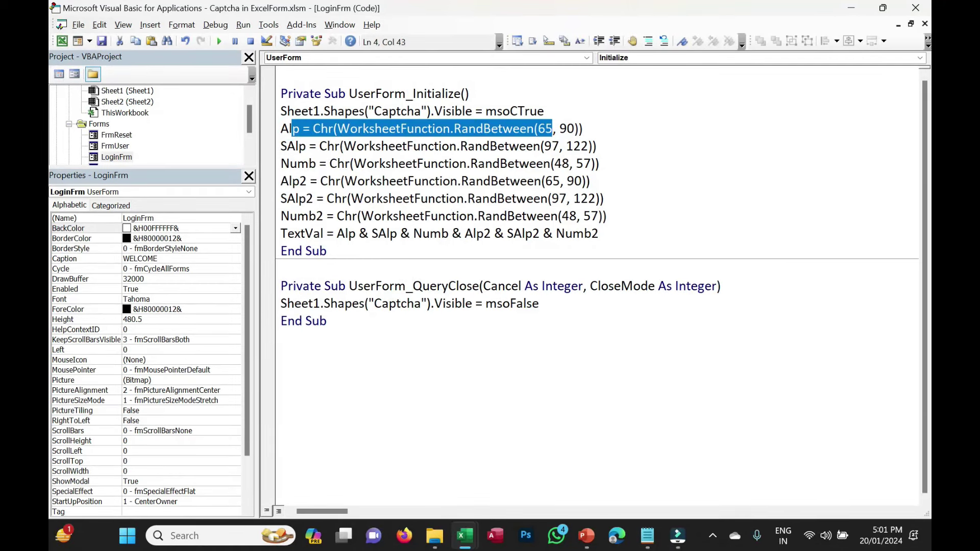
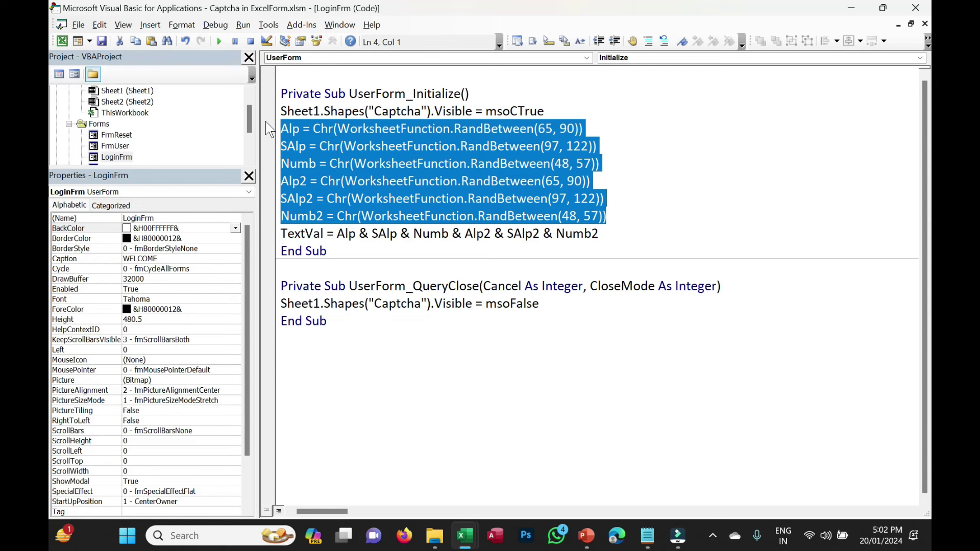
Step: Examine the 65 and 90 bounds of RandBetween on the Alp line
left_click(593, 128)
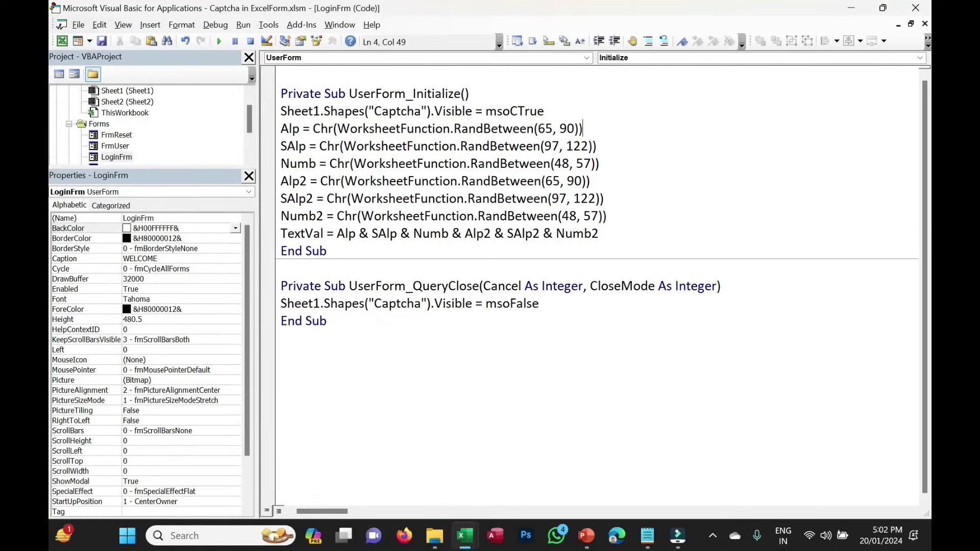
left_click_drag(537, 129, 578, 129)
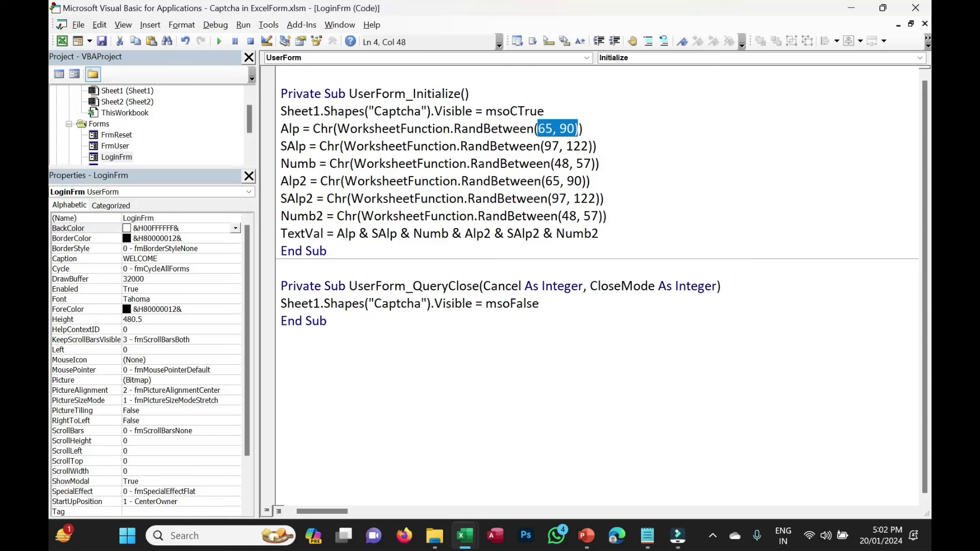
left_click(544, 128)
left_click(568, 129)
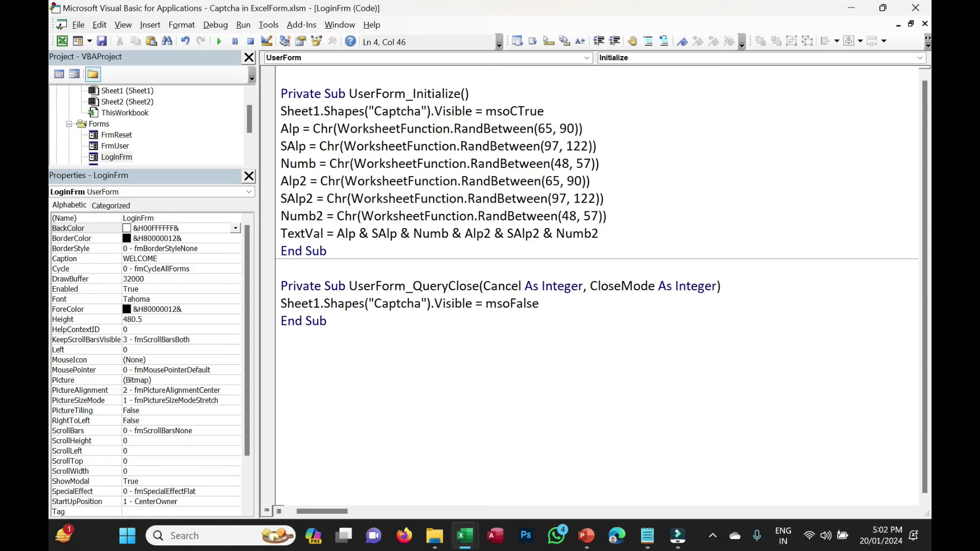
mouse_move(463, 534)
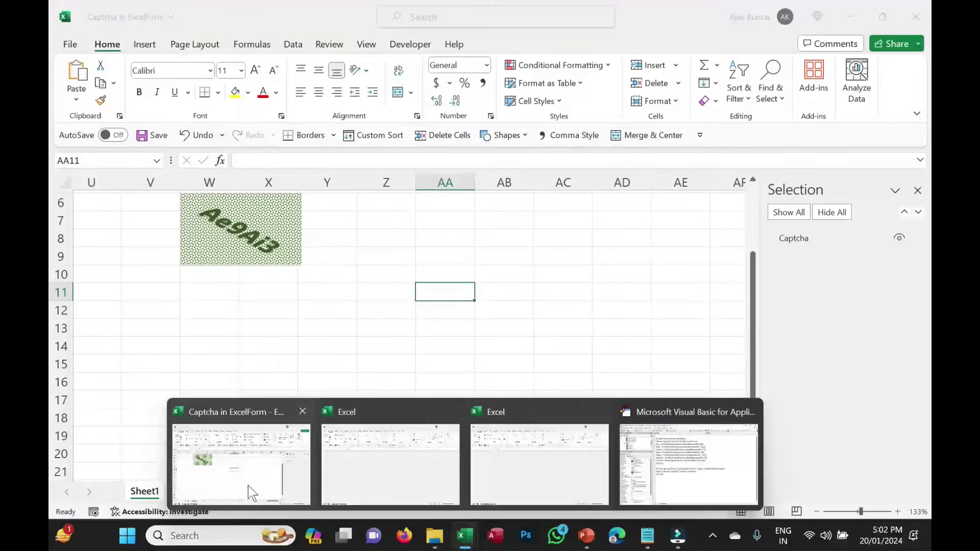
Step: Enter =CHAR(65) in cell Z10 to see it returns A
left_click(248, 485)
scroll(396, 291, "up", 4)
scroll(397, 294, "up", 2)
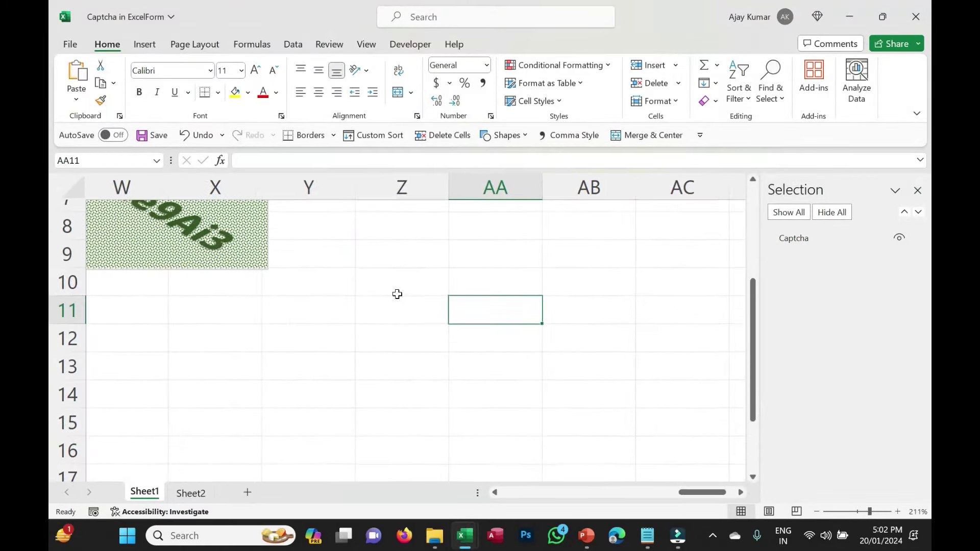
left_click(401, 271)
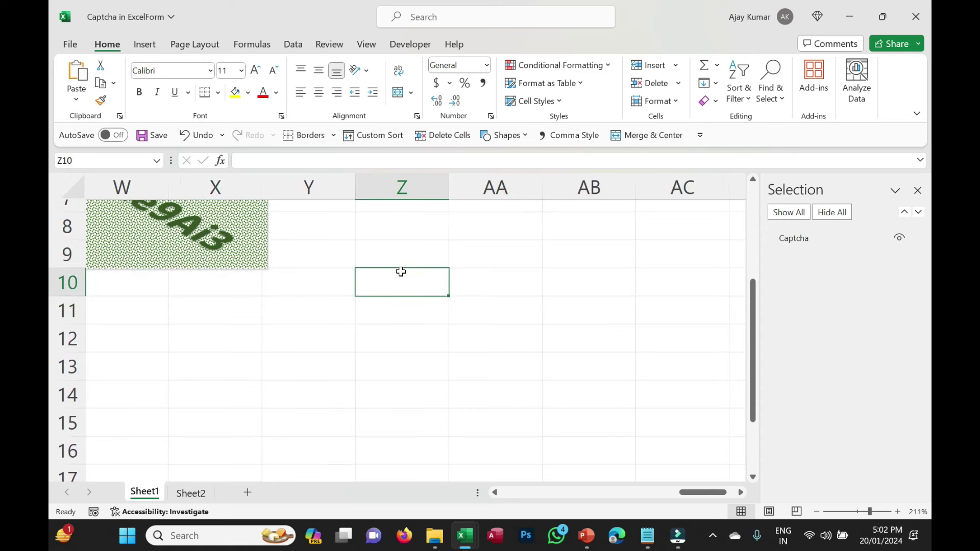
type("=Char(")
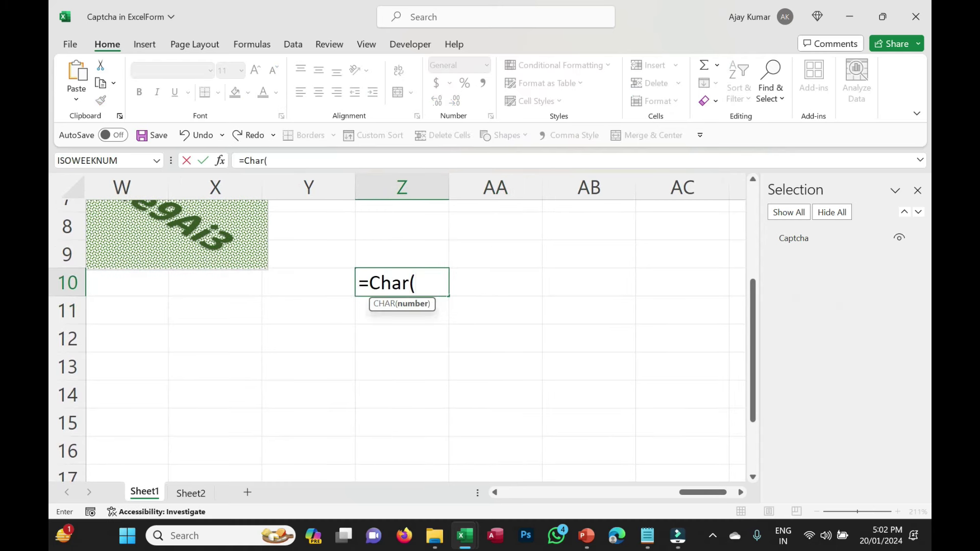
type("65")
key("Return")
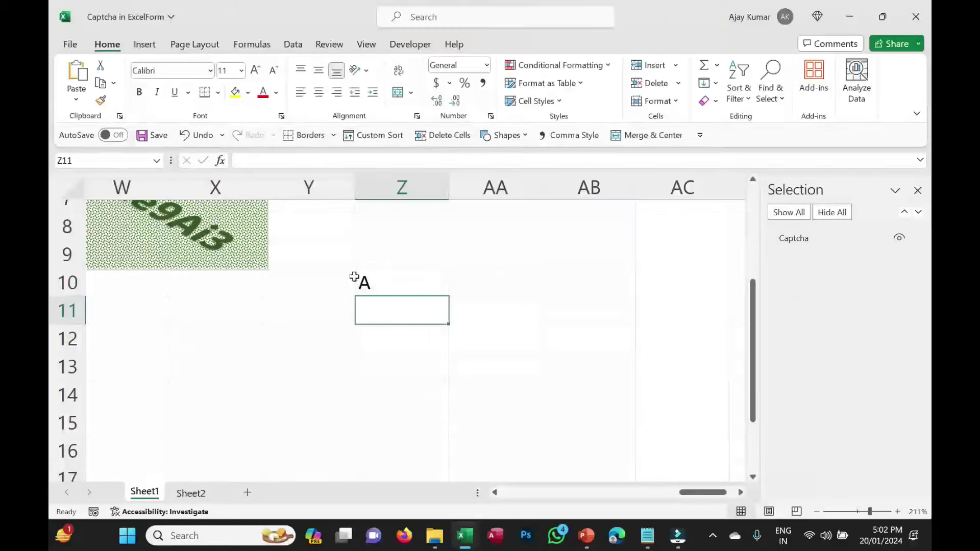
Step: Change the Z10 formula to =CHAR(66) to see it returns B
left_click(386, 284)
key("F2")
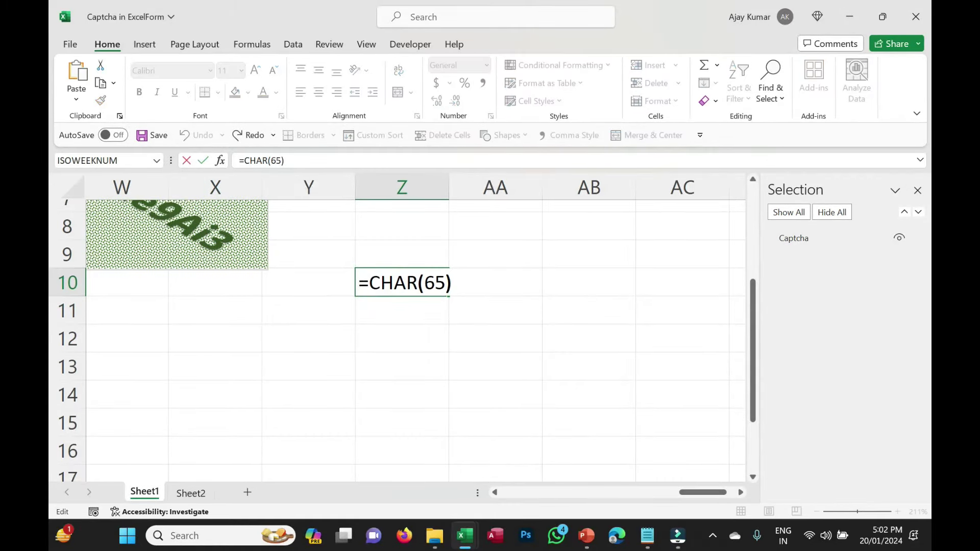
key("Left")
key("Left")
key("Delete")
type("6")
key("Return")
left_click(385, 284)
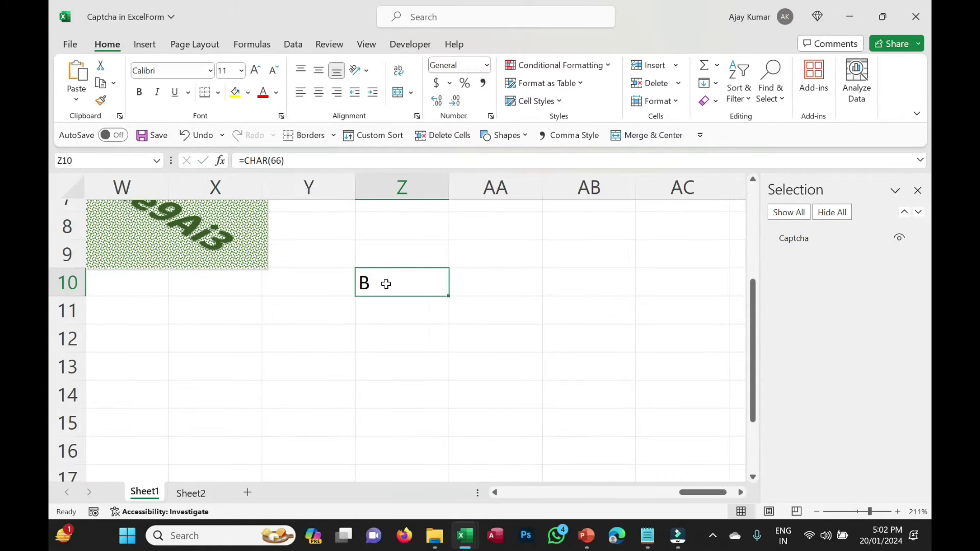
Step: In the VBA code, select RandBetween(65, 90) on the Alp line
key("alt+F11")
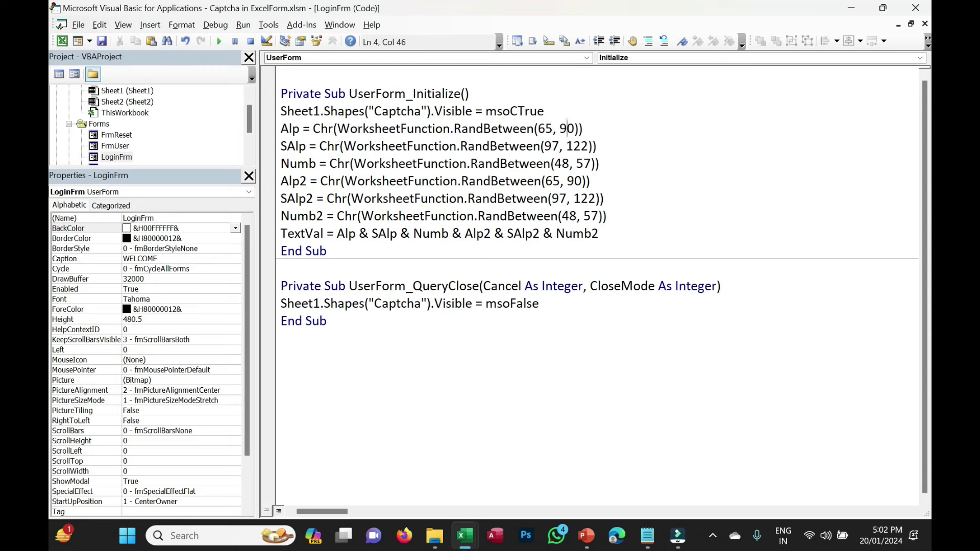
key("End")
key("shift+Left")
key("shift+Left")
key("shift+Left")
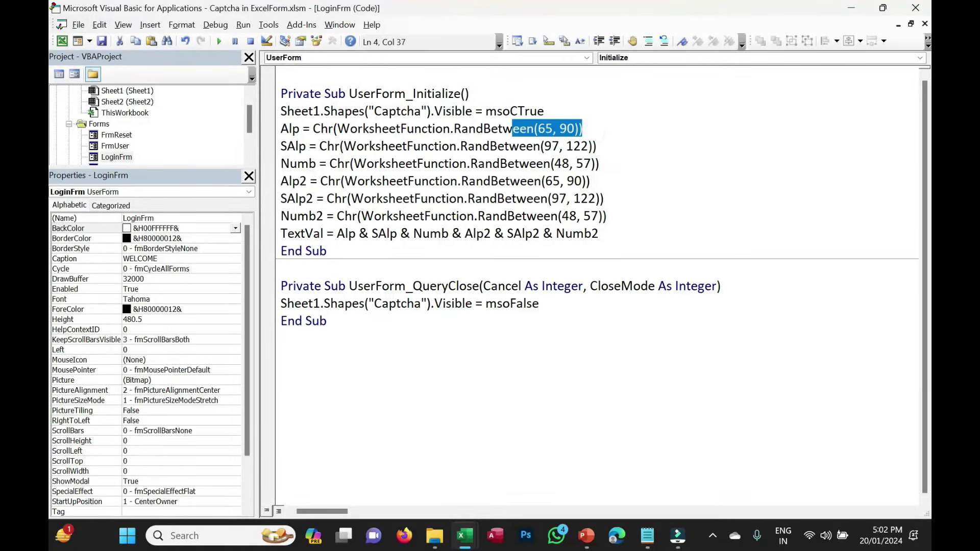
key("shift+Left")
key("shift+Left")
key("shift+Left")
key("shift+Right")
key("shift+Right")
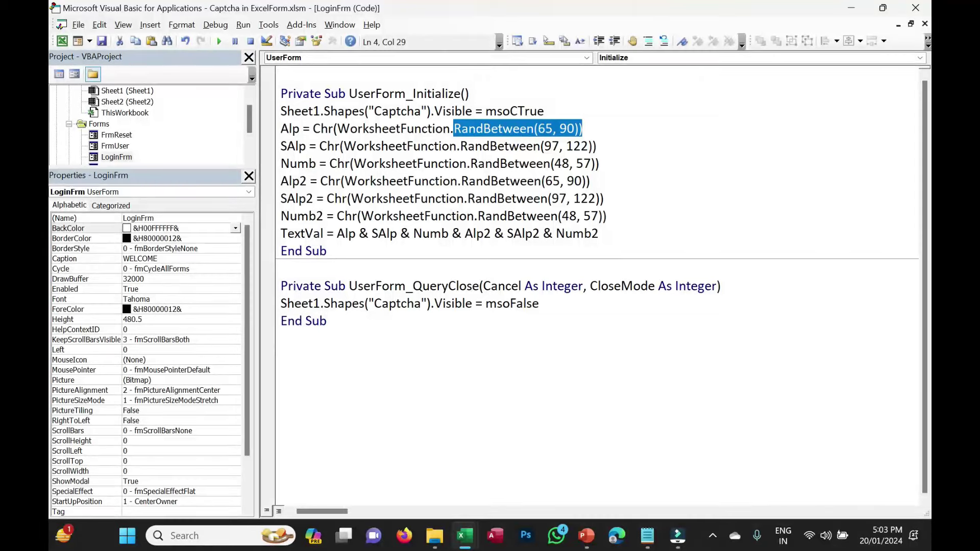
Step: Enter =CHAR(97) in Z10 to confirm it returns a
key("alt+F11")
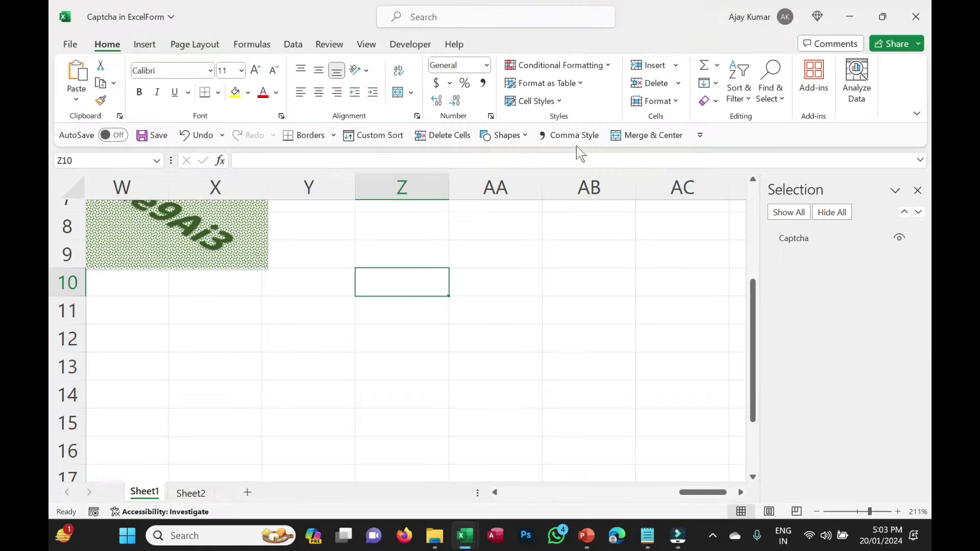
type("=char")
key("Tab")
type("9")
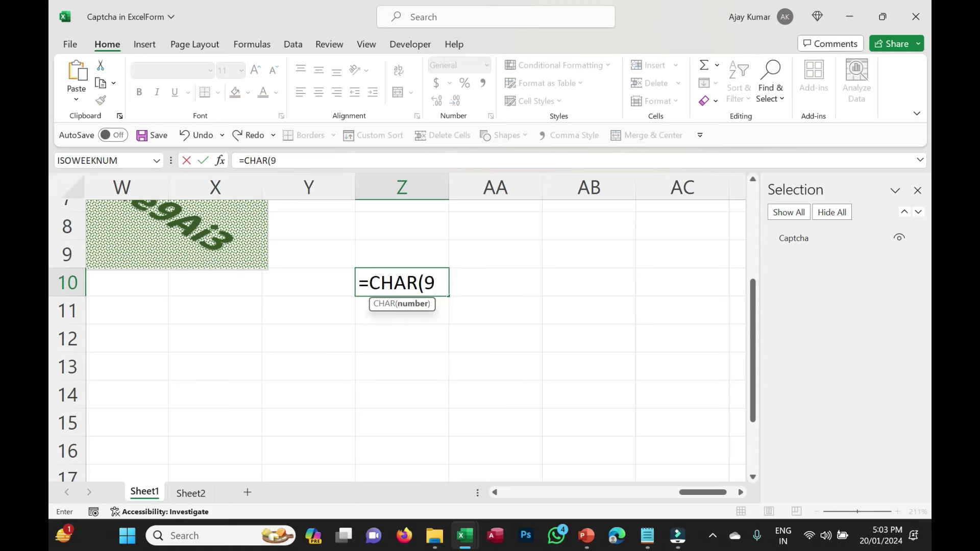
key("Return")
left_click(384, 281)
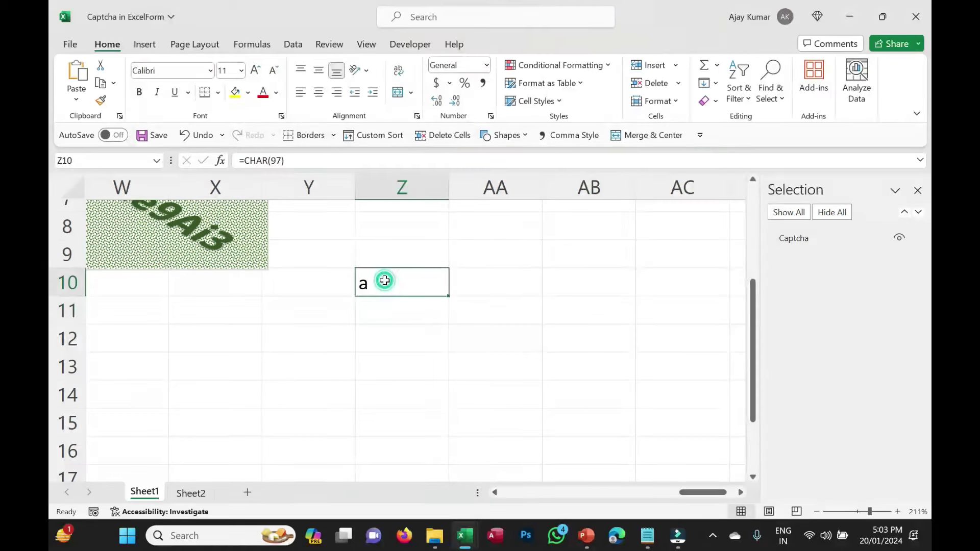
Step: Select the SAlp and Numb lines in the VBA code to compare their ranges
key("alt+F11")
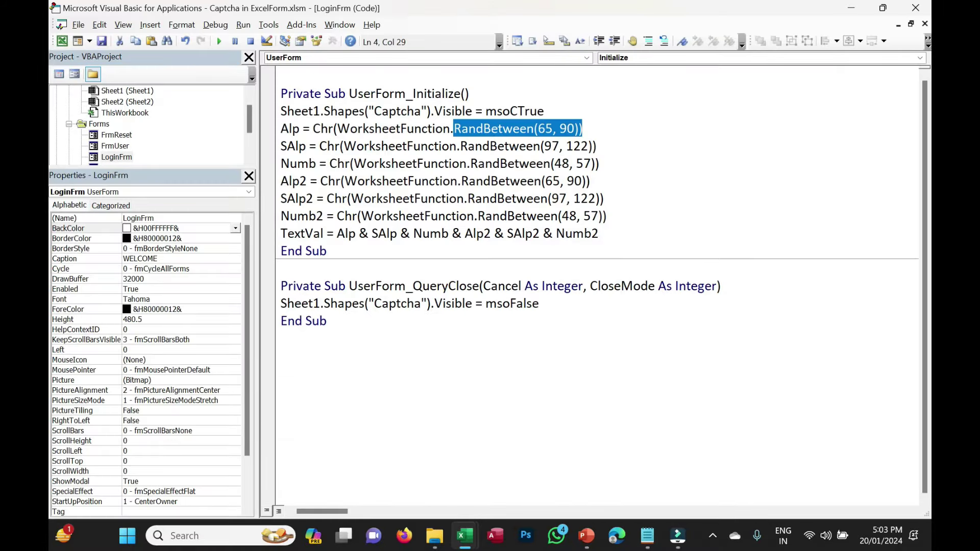
left_click(607, 146)
key("shift+Home")
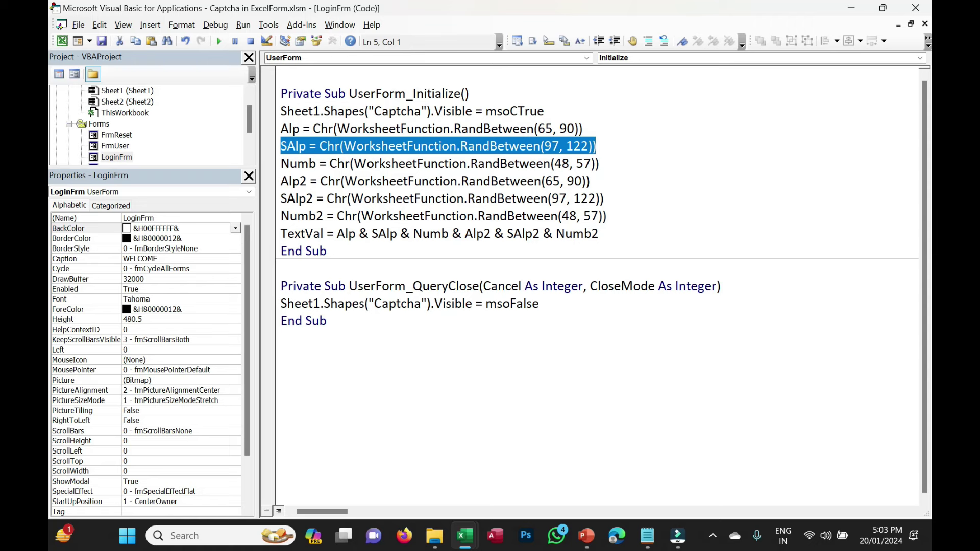
left_click_drag(601, 163, 256, 167)
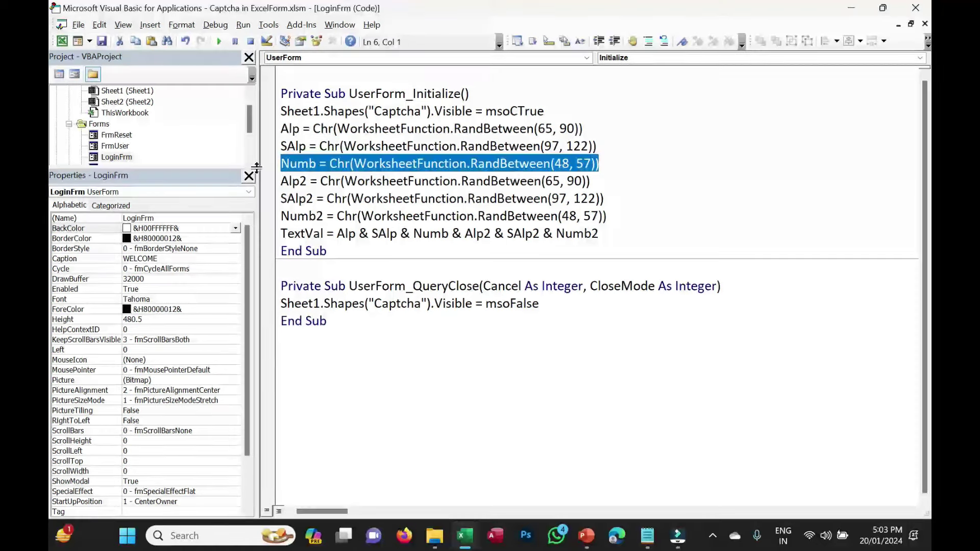
key("alt+Tab")
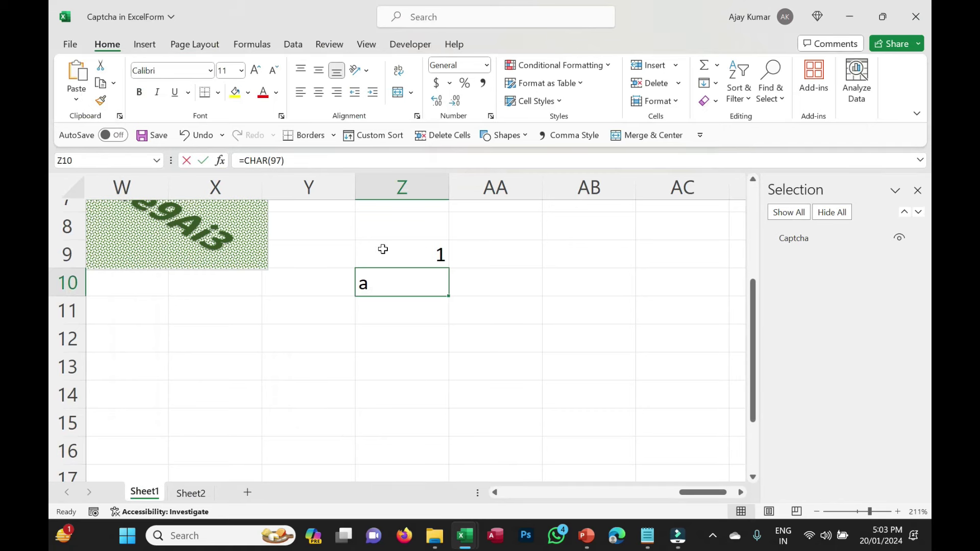
Step: Change the Z10 formula to =CHAR(47)
key("F2")
key("Left")
key("shift+Left")
key("shift+Left")
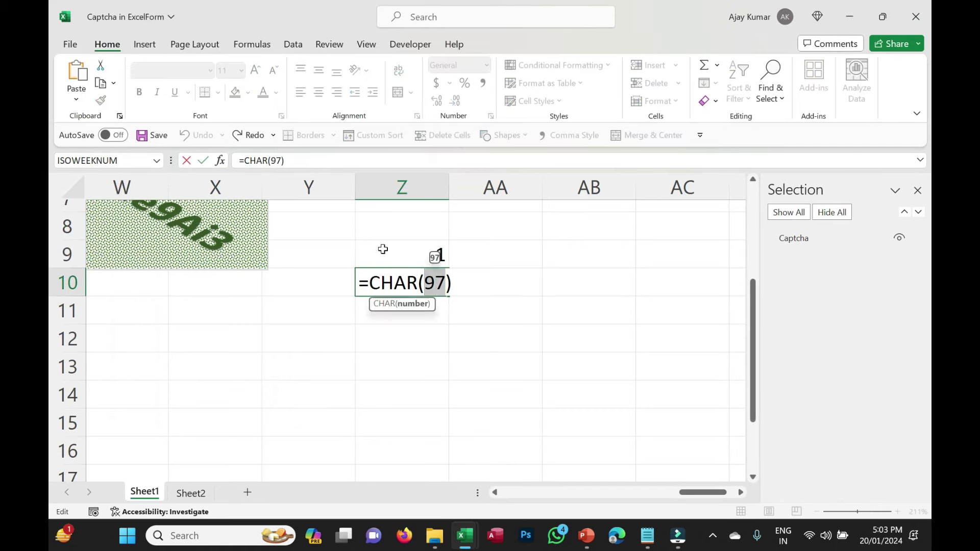
type("47")
key("Return")
key("Up")
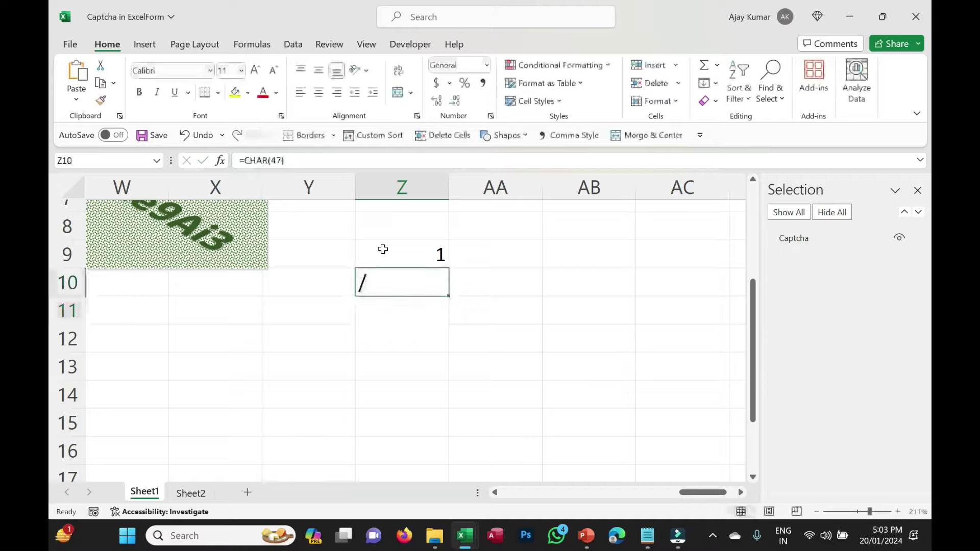
key("alt+F11")
key("alt+F11")
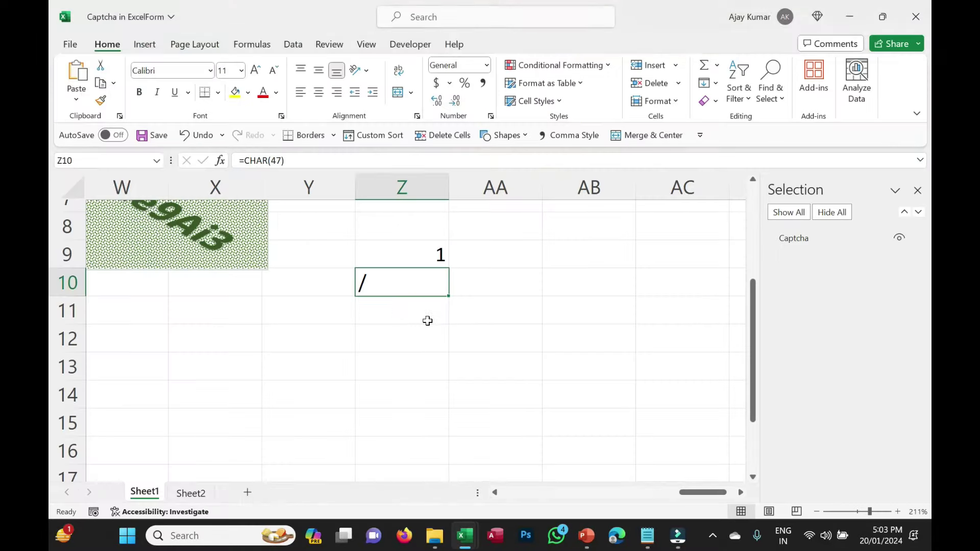
Step: Edit Z10 to =CHAR(48), giving 0, then =CHAR(49), giving 1
double_click(403, 286)
key("BackSpace")
type("8")
key("Return")
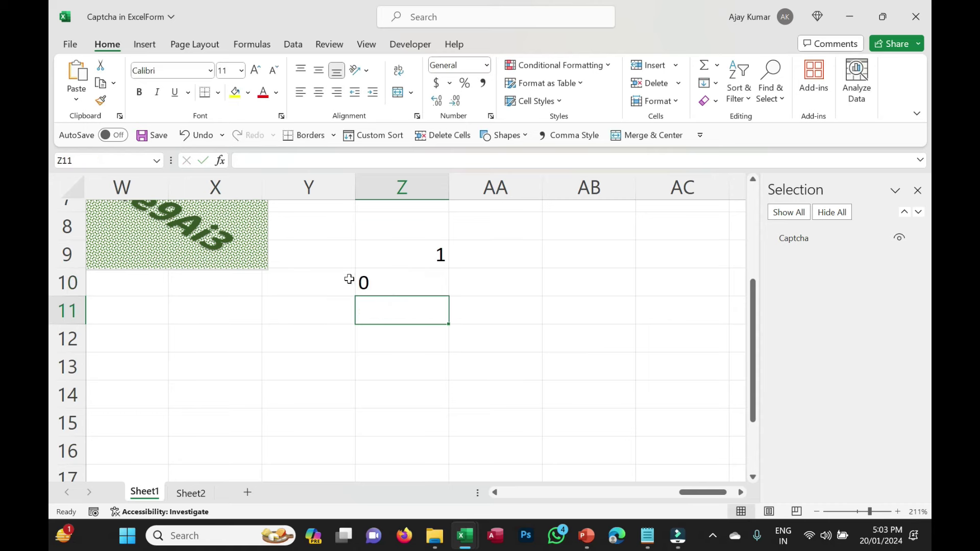
double_click(378, 284)
key("BackSpace")
type("9")
key("Return")
Step: Clear the test cells Z8:Z10
left_click(395, 284)
key("shift+Up")
key("shift+Up")
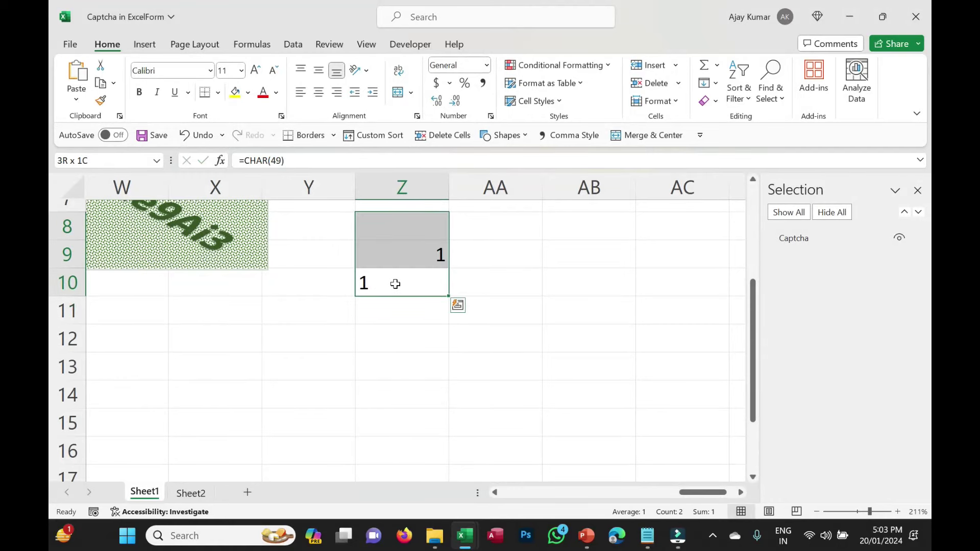
key("Delete")
left_click(478, 255)
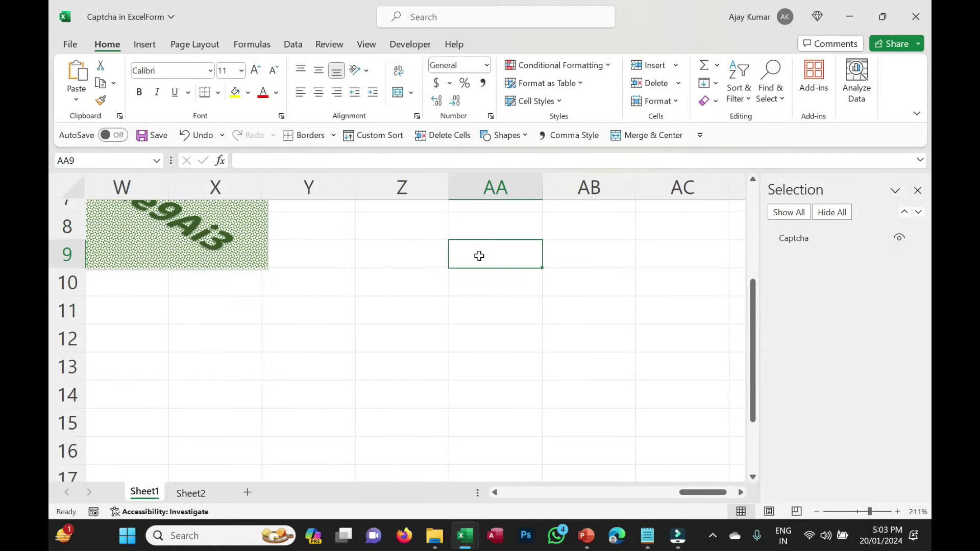
key("alt+F11")
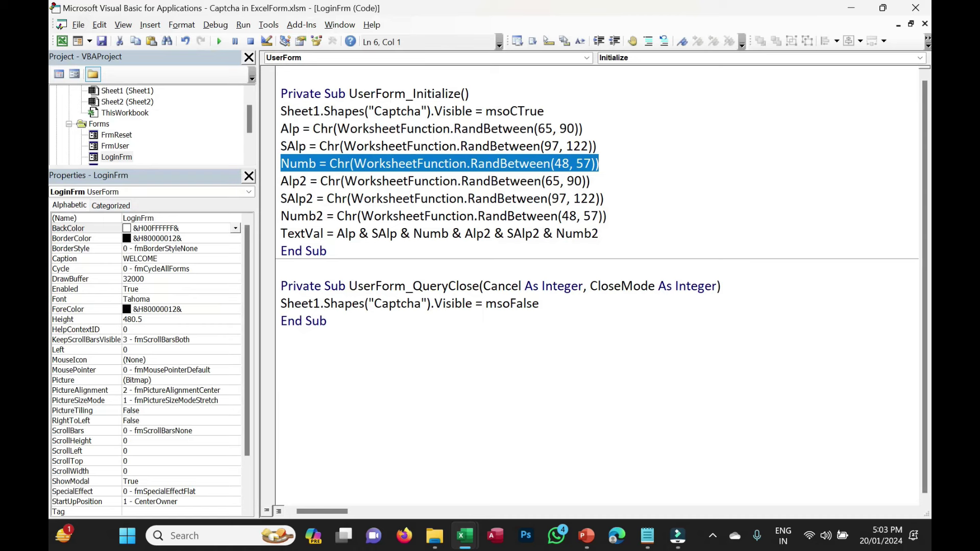
Step: Break on the TextVal line, step past it to read the captcha value, then stop the run
mouse_move(281, 233)
left_mouse_down()
mouse_move(598, 233)
mouse_move(287, 233)
left_mouse_up()
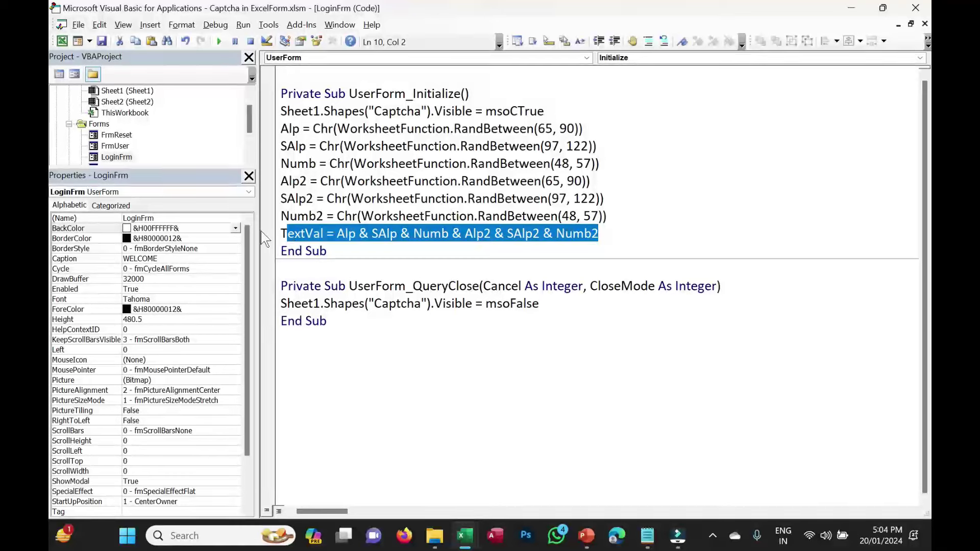
left_click(266, 234)
left_click(219, 42)
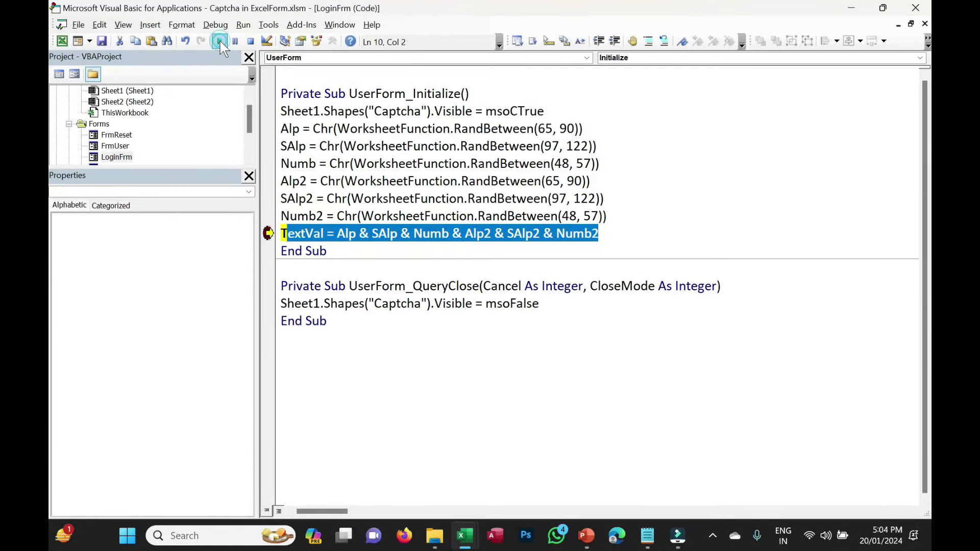
key("F8")
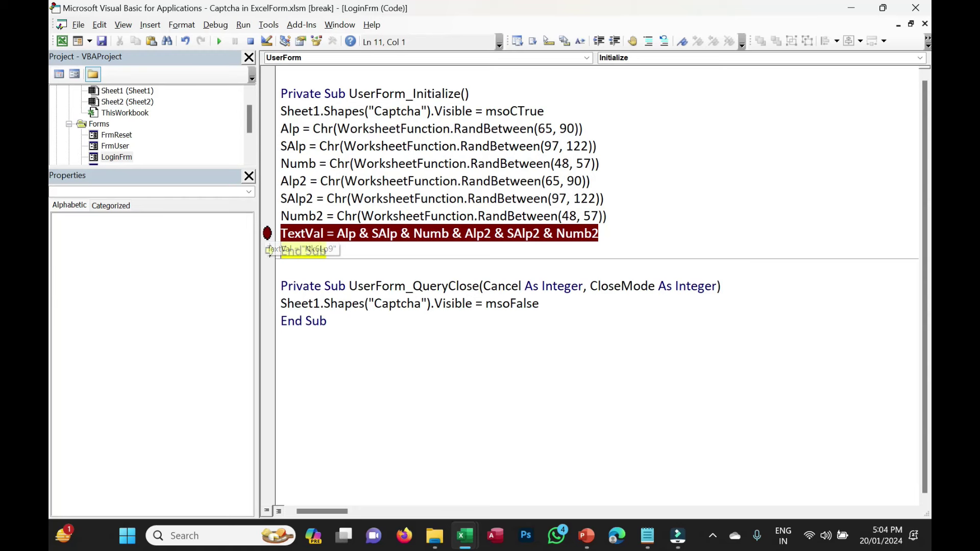
left_click(267, 233)
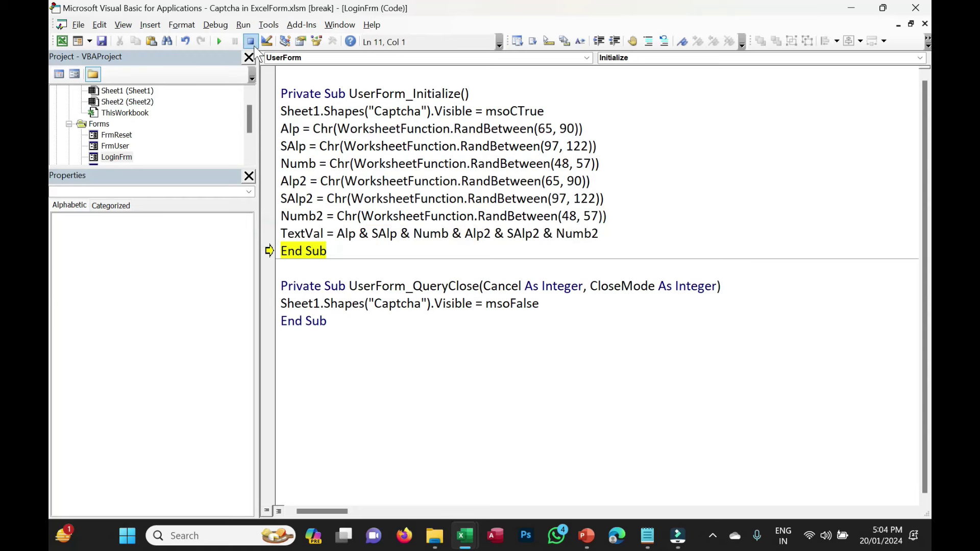
left_click(254, 47)
Step: Inspect the text inside the captcha image on Sheet1
key("alt+F11")
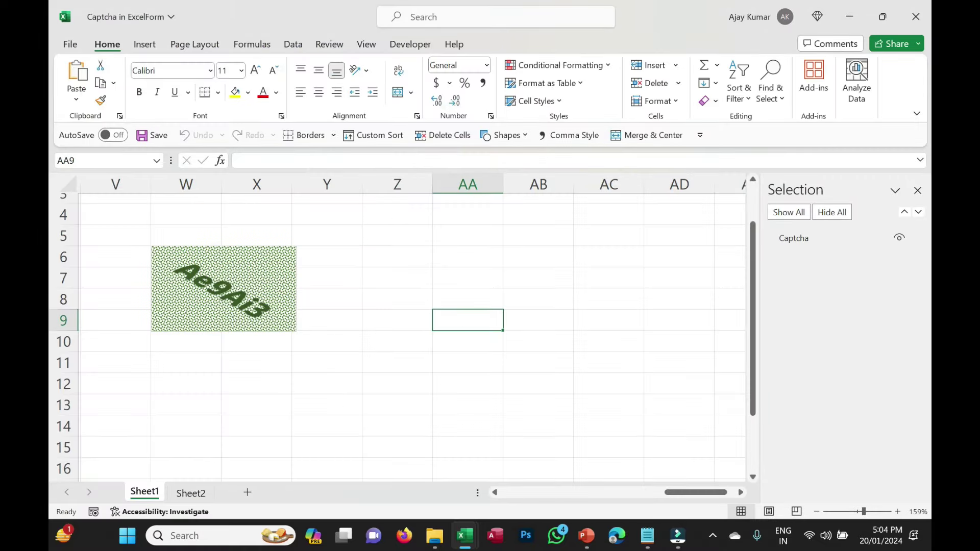
left_click(229, 291)
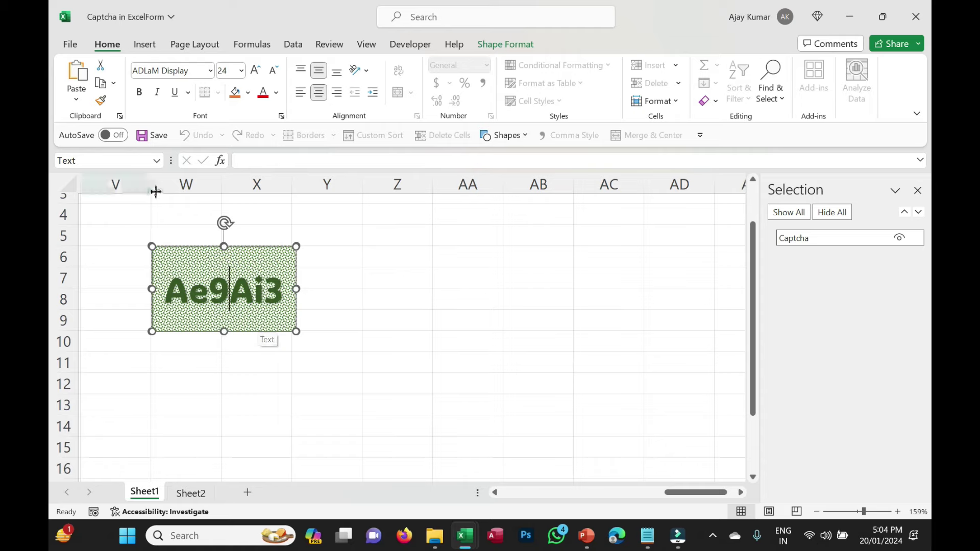
left_click(431, 322)
Step: Add Sheet1.Shapes("Captcha").Select to the form's Initialize code
key("alt+F11")
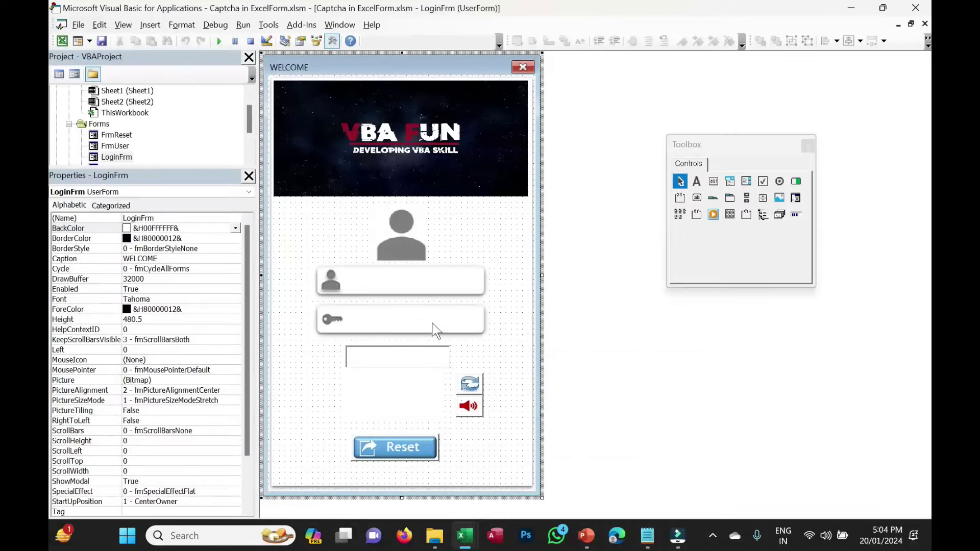
key("F7")
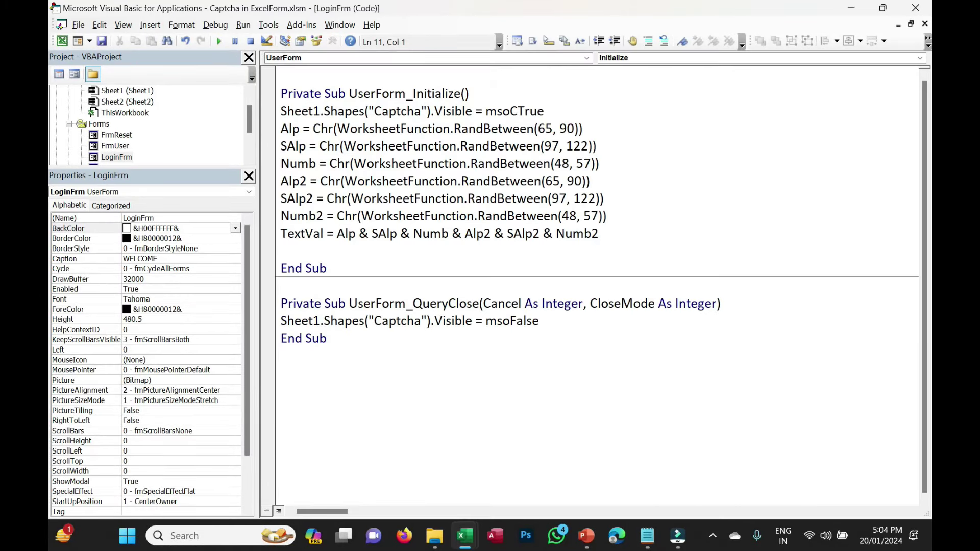
type("Sheet1")
type(".shap")
key("Tab")
type("(")
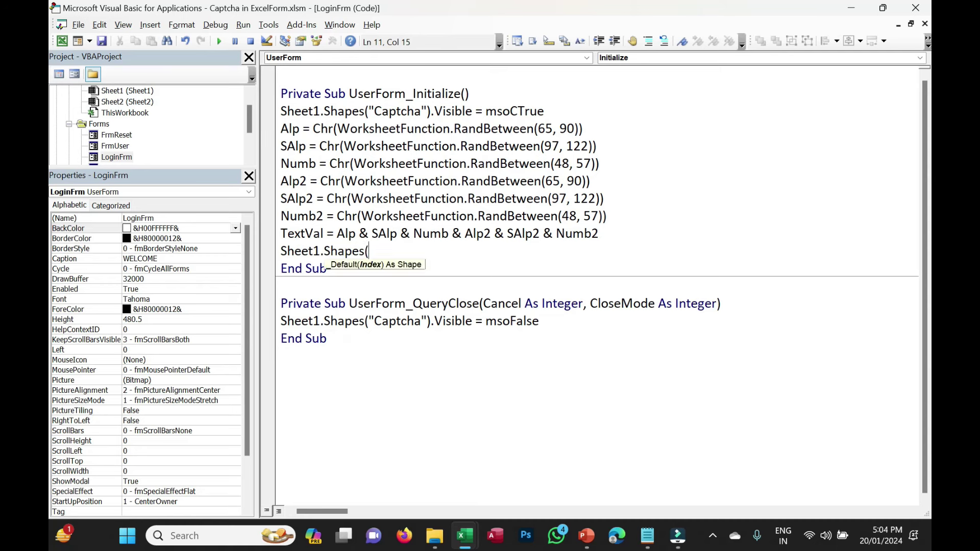
type("Captcha")
type("\").se")
key("Tab")
key("Return")
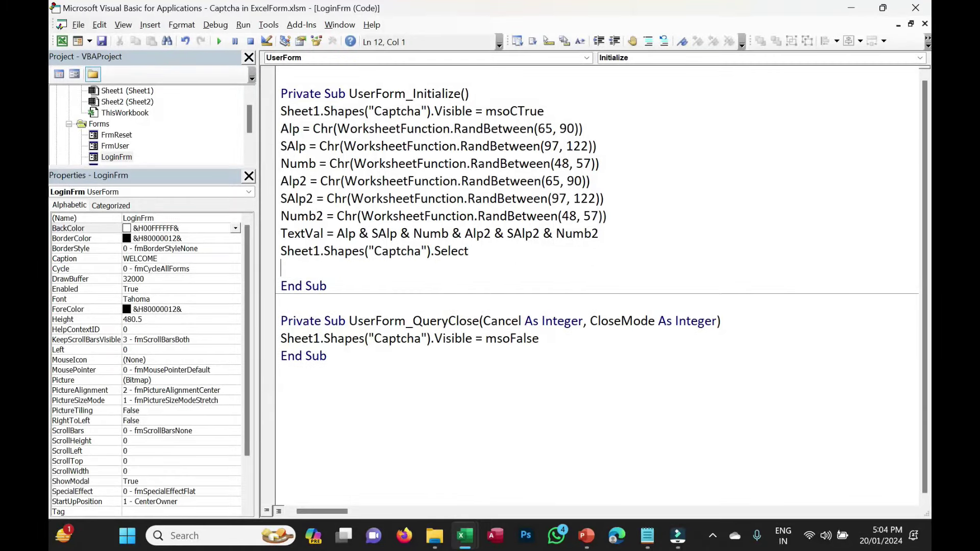
Step: Shrink and reposition the editor over the sheet, then step through Initialize with F8
double_click(656, 11)
left_click_drag(748, 36, 727, 24)
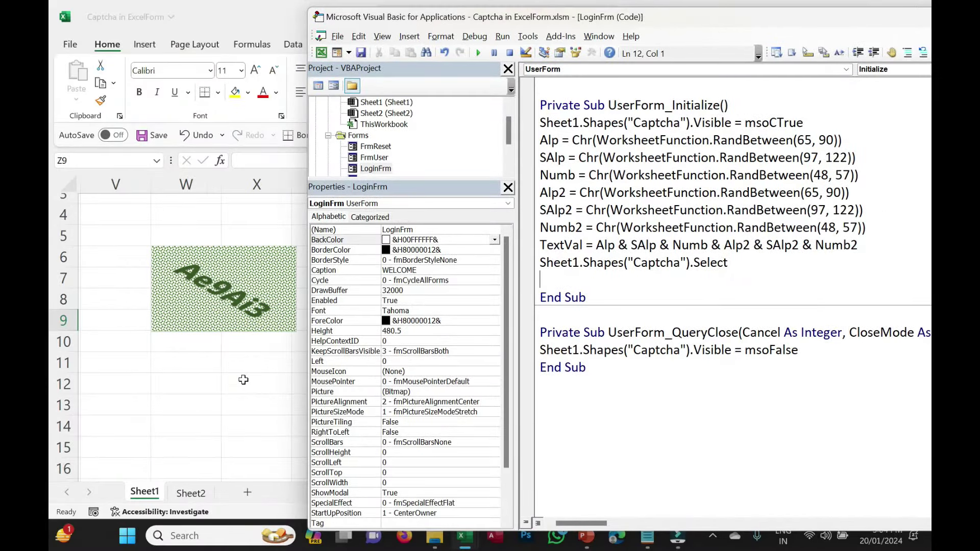
scroll(242, 385, "right", 1)
scroll(243, 386, "right", 1)
scroll(242, 385, "right", 1)
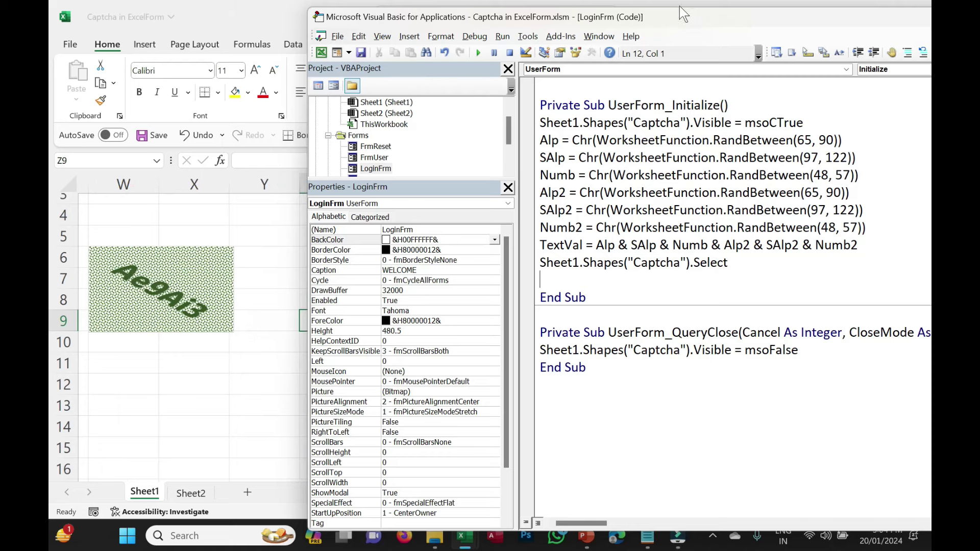
left_click_drag(656, 19, 589, 12)
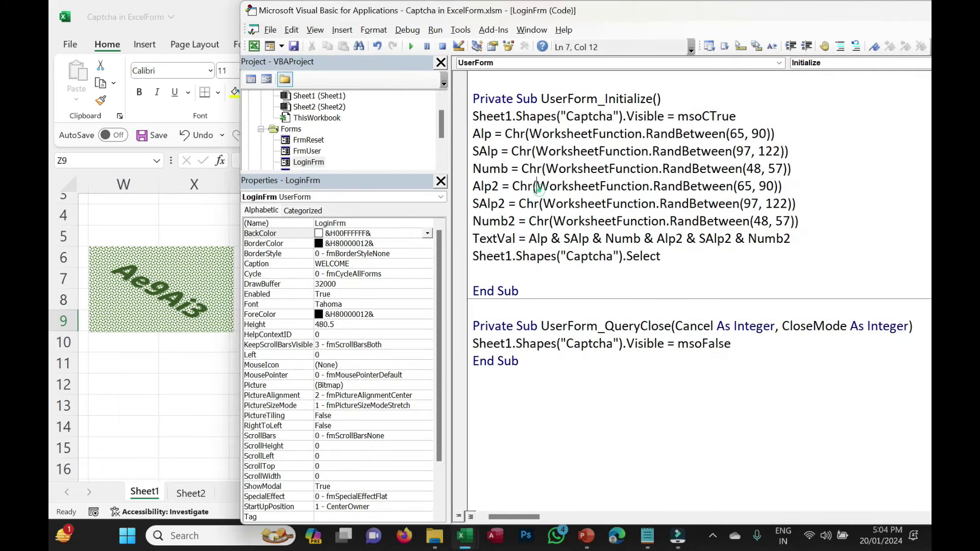
key("F8")
key("F8")
key("F8")
key("F8")
key("F8")
key("F8")
key("F8")
key("F8")
key("F8")
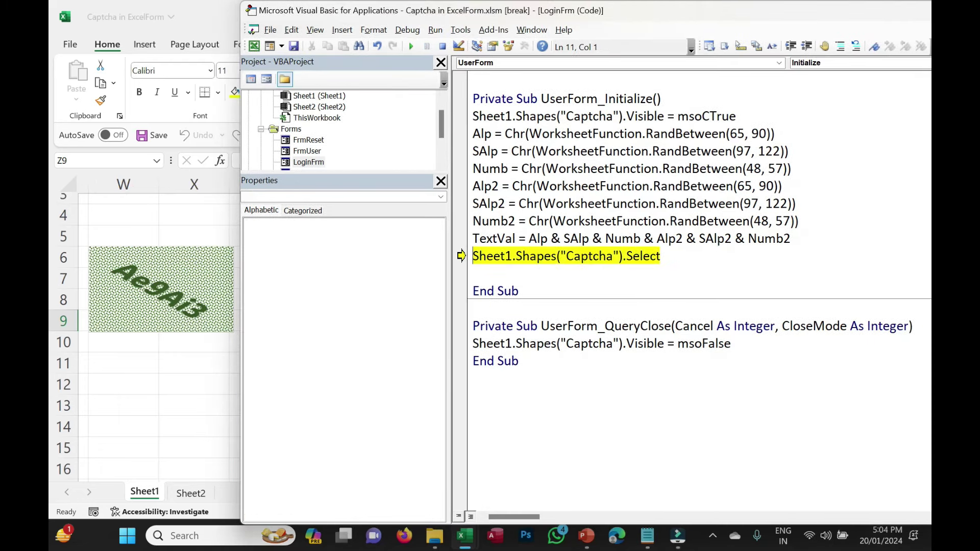
key("F8")
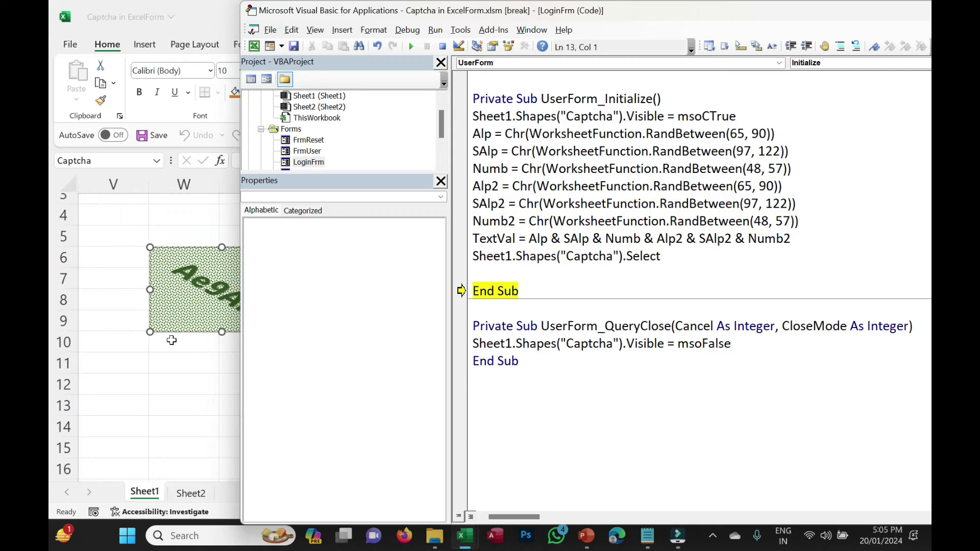
Step: Add and run ActiveChart.Shapes("Text").TextFrame2.TextRange.Text = TextVal, making the captcha read Pc7Ko2
scroll(171, 340, "right", 2)
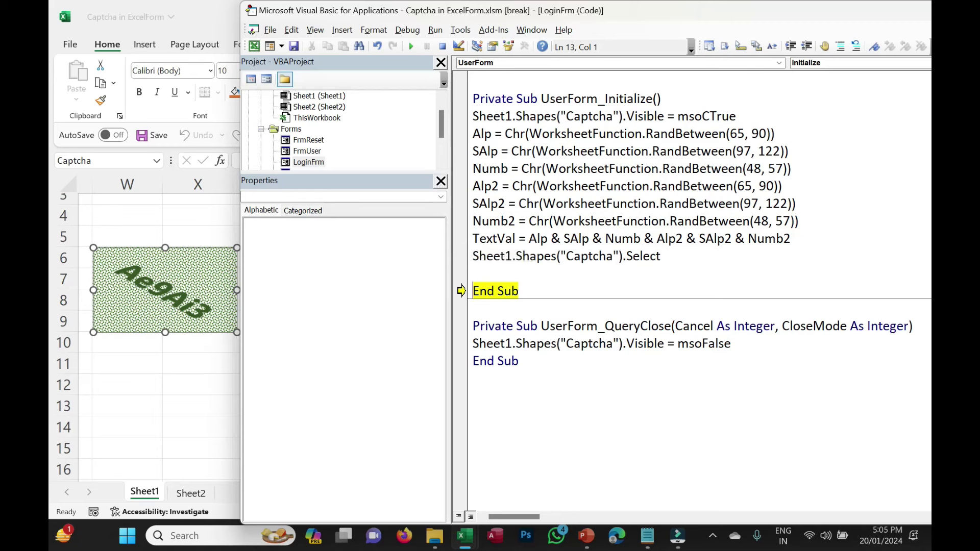
left_click(661, 256)
key("Return")
type("ActiveChart.shap")
key("Tab")
type("(\"")
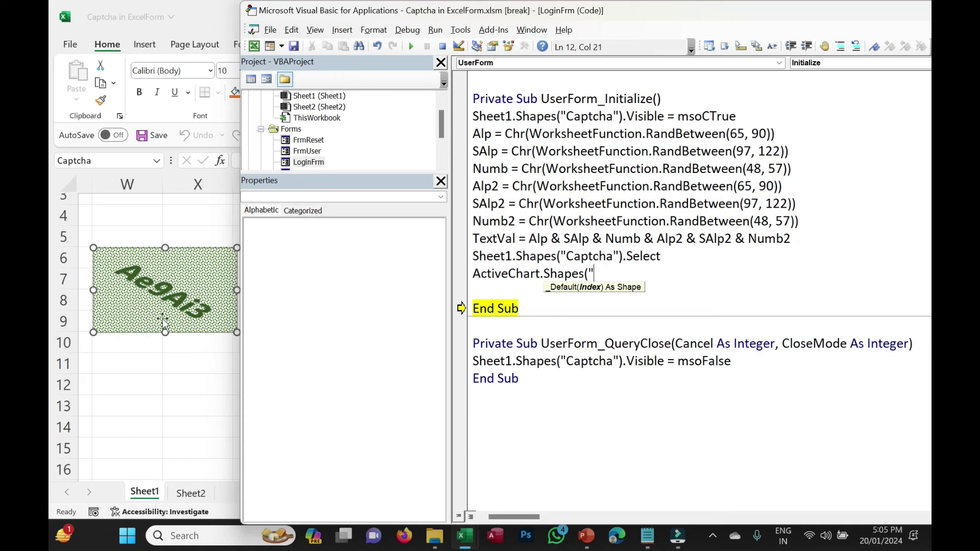
type("Text\")")
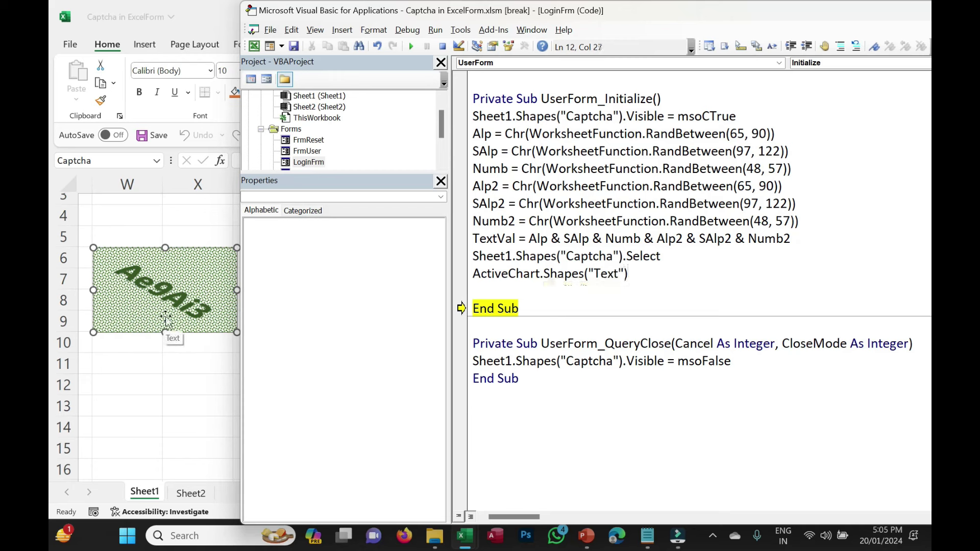
type(".Tex")
key("Down")
key("Down")
key("Tab")
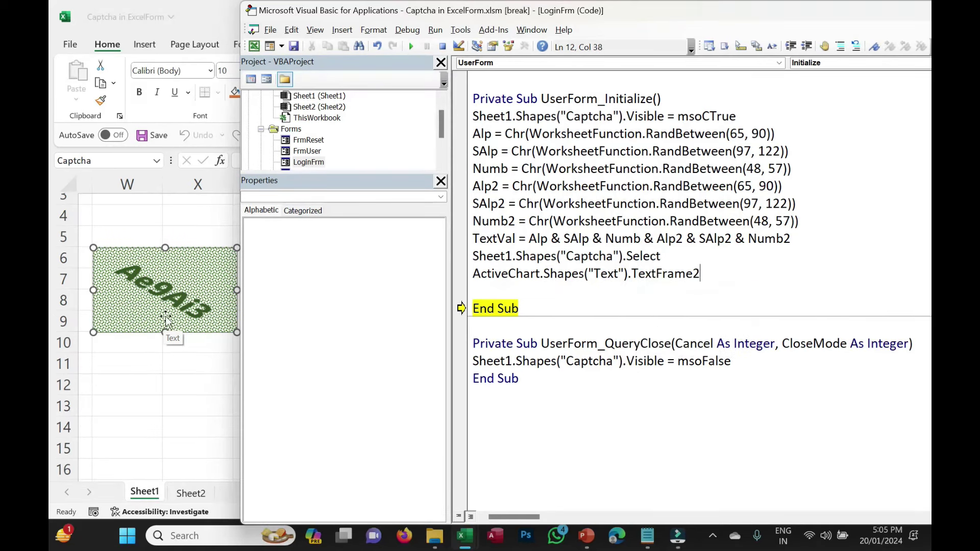
type(".text")
key("Tab")
type(".TextRange.Text = ")
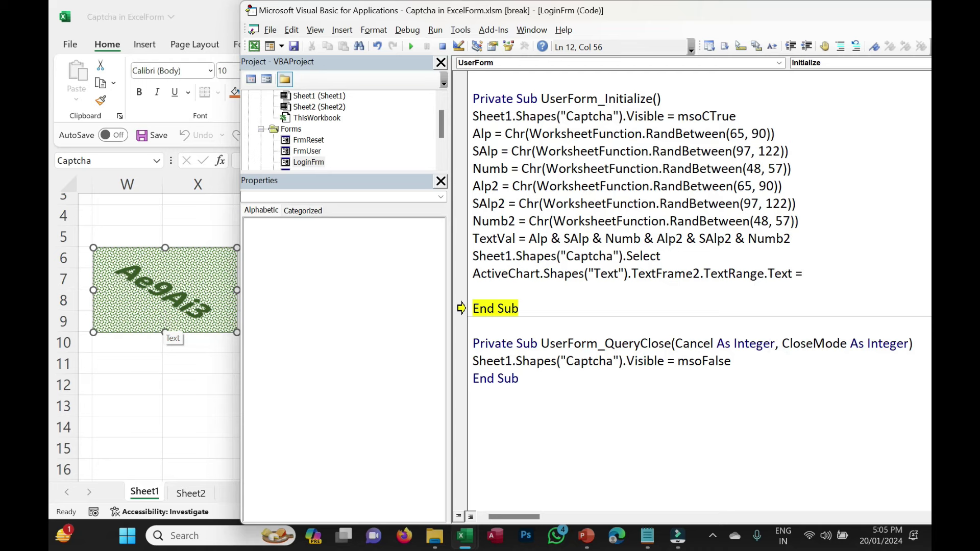
type("TextVal")
left_click_drag(460, 309, 475, 279)
key("F8")
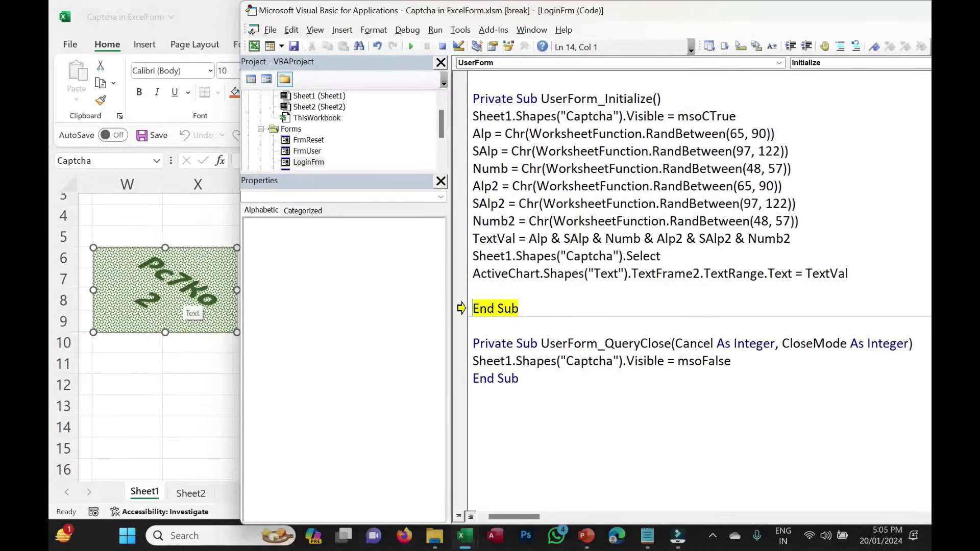
Step: Widen the captcha image to preview the text on one line, then restore its width
left_click_drag(236, 290, 264, 290)
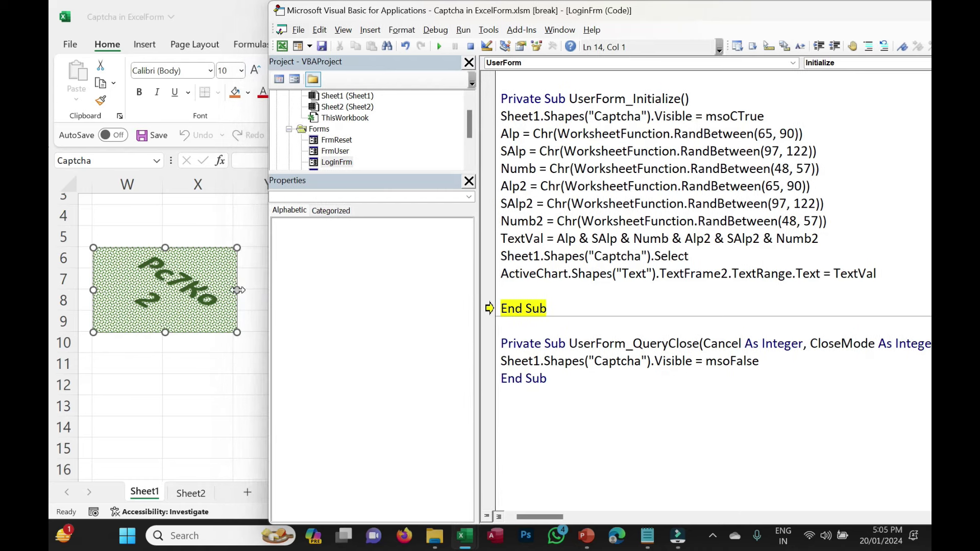
left_click(245, 290)
left_click_drag(246, 290, 249, 291)
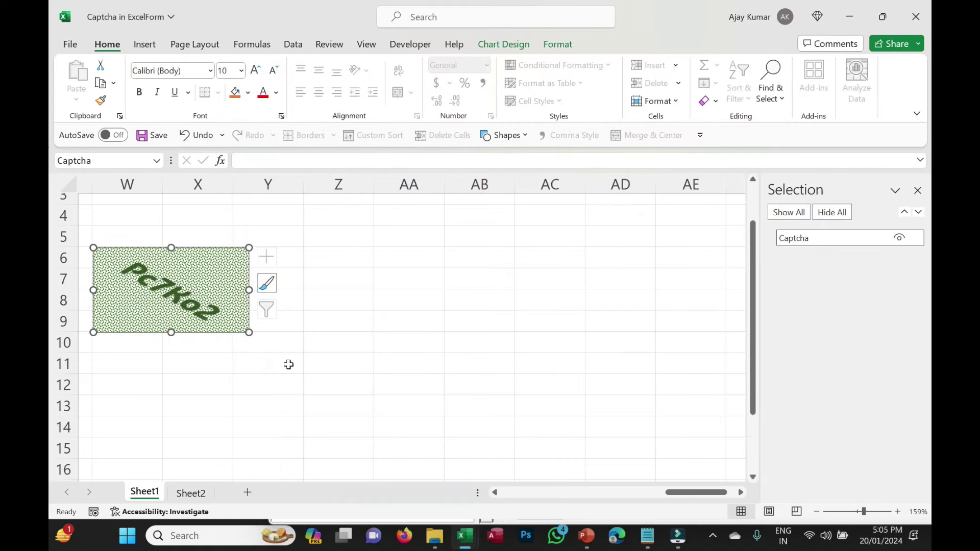
mouse_move(250, 290)
left_mouse_down()
mouse_move(188, 287)
mouse_move(235, 292)
left_mouse_up()
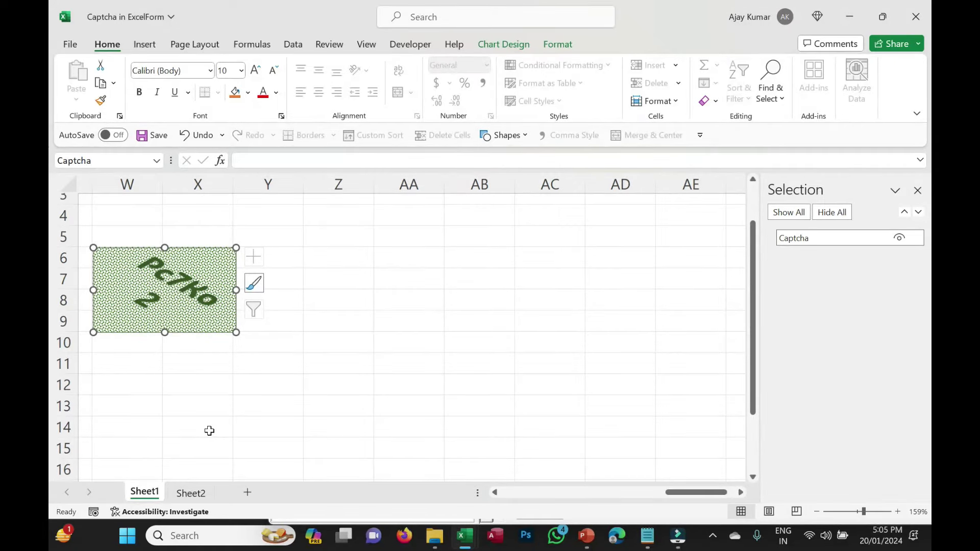
Step: Continue the paused code, then restart the form in break mode at the Alp line
key("alt+F11")
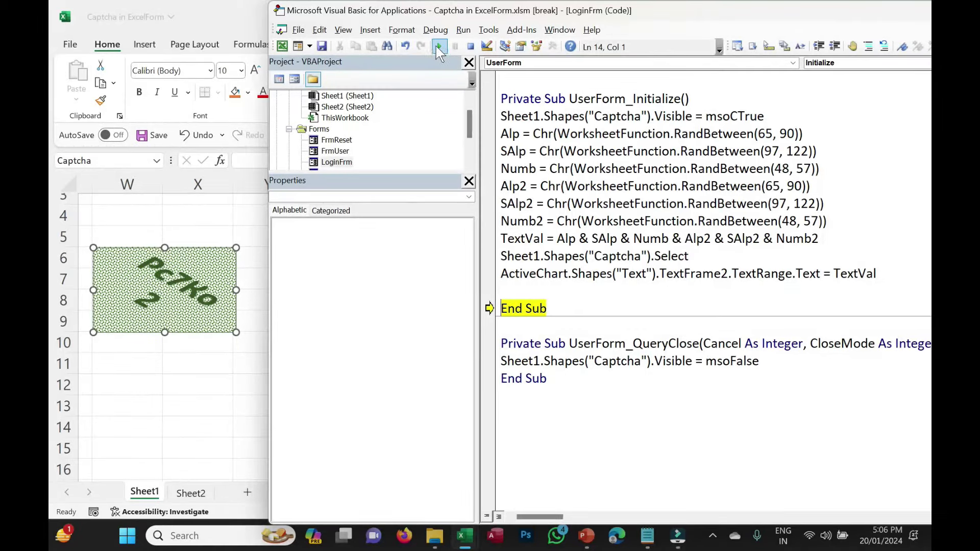
left_click(440, 47)
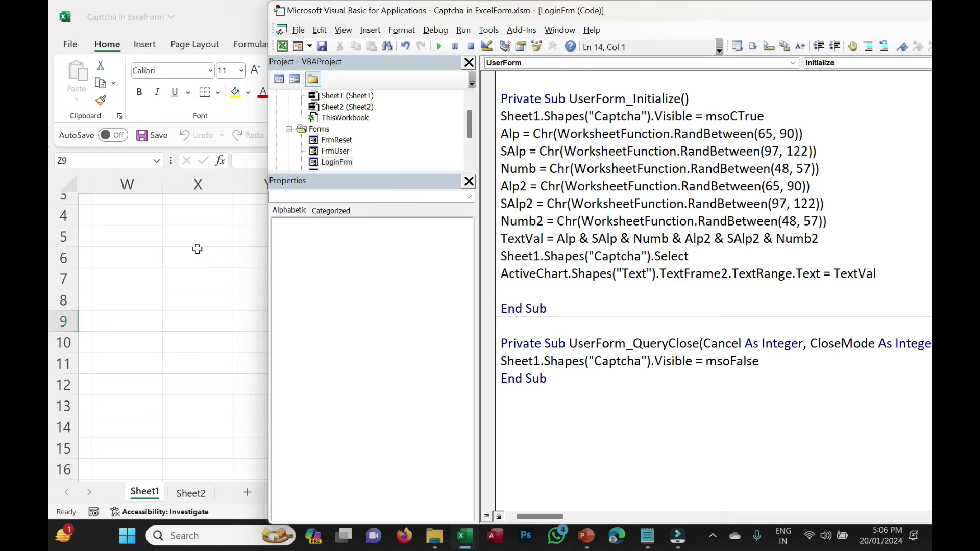
scroll(197, 247, "right", 2)
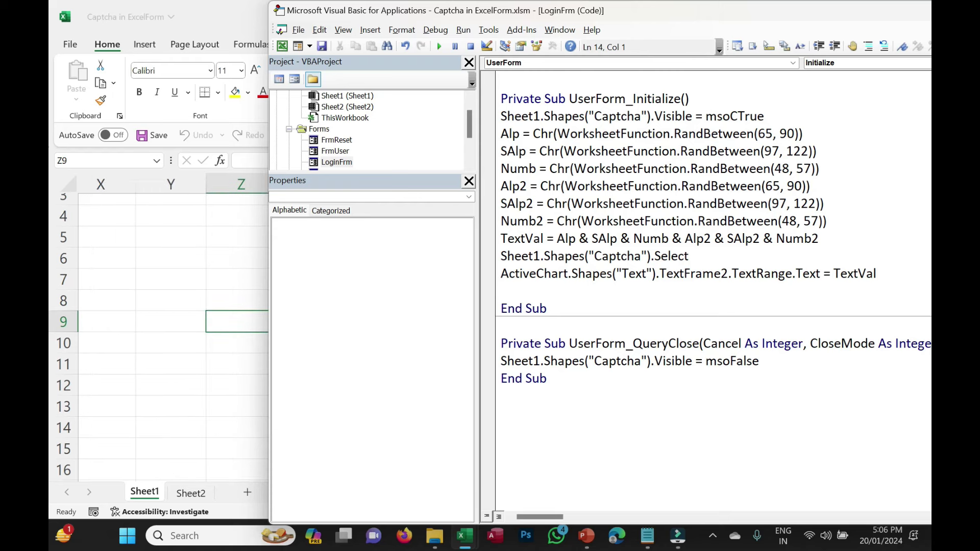
key("F8")
key("F8")
key("F8")
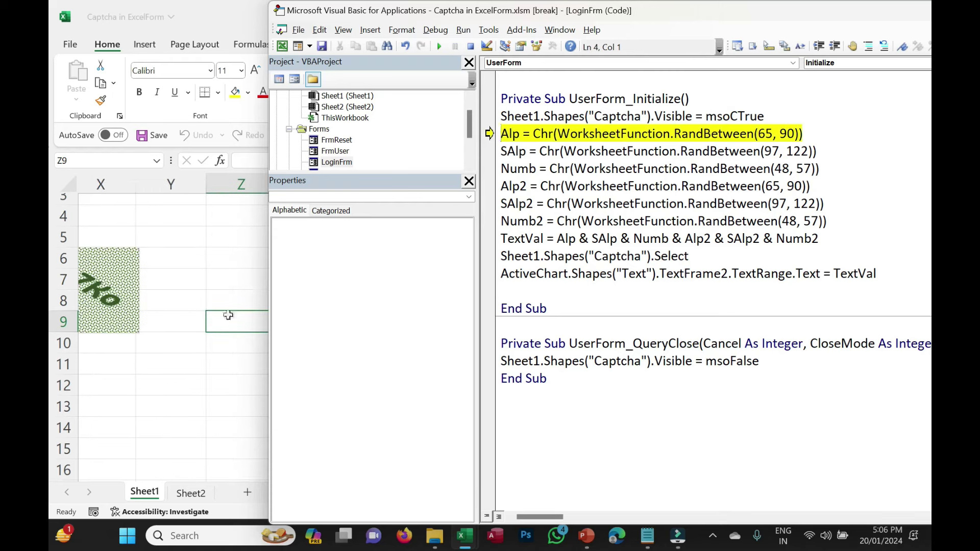
scroll(165, 345, "left", 2)
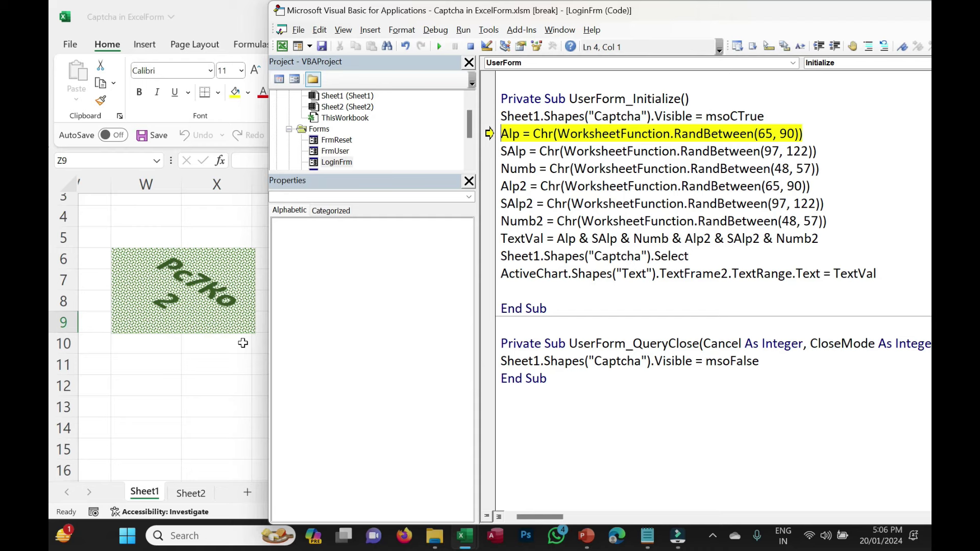
Step: Start a new line FilePath = Environ below the captcha text line
left_click(876, 274)
key("Return")
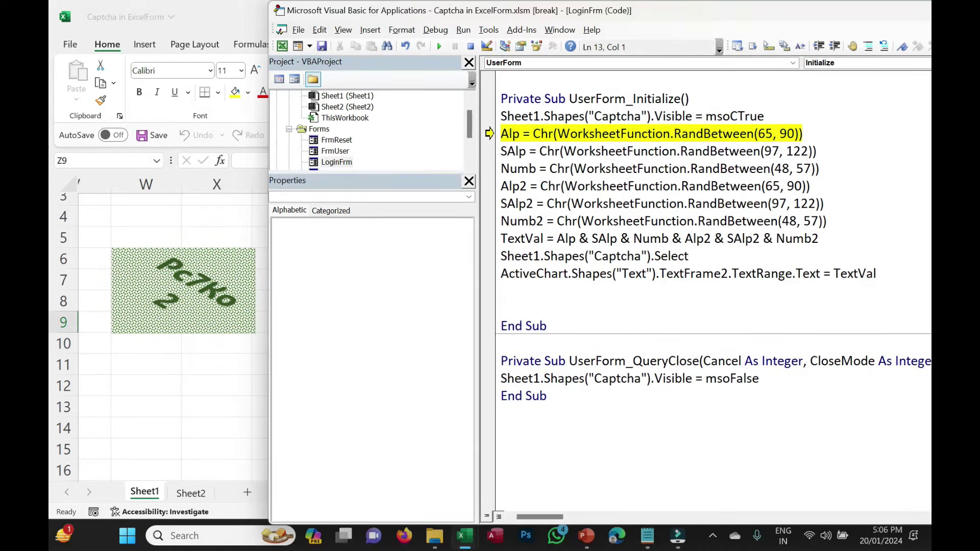
type("FilePath = ")
type("En")
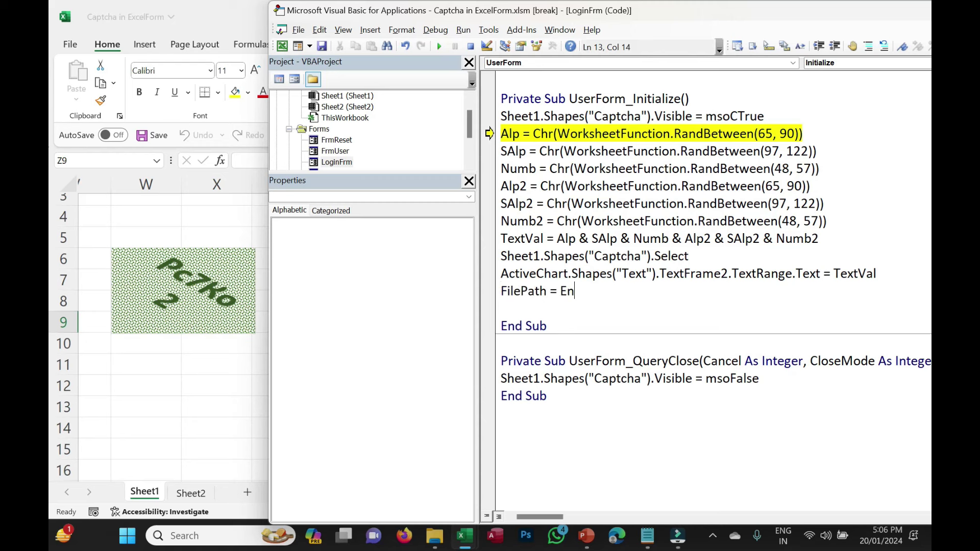
type("viron")
Step: Open the Windows Temp folder via Run with %temp
key("super+r")
type("%temp")
key("Return")
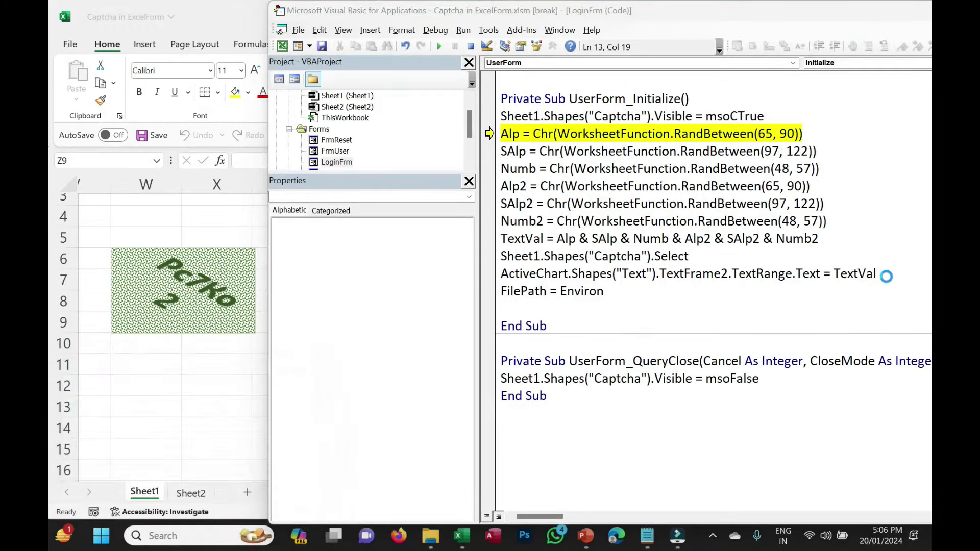
Step: Reveal the Temp folder's full path in the address bar, then close File Explorer
left_click(462, 38)
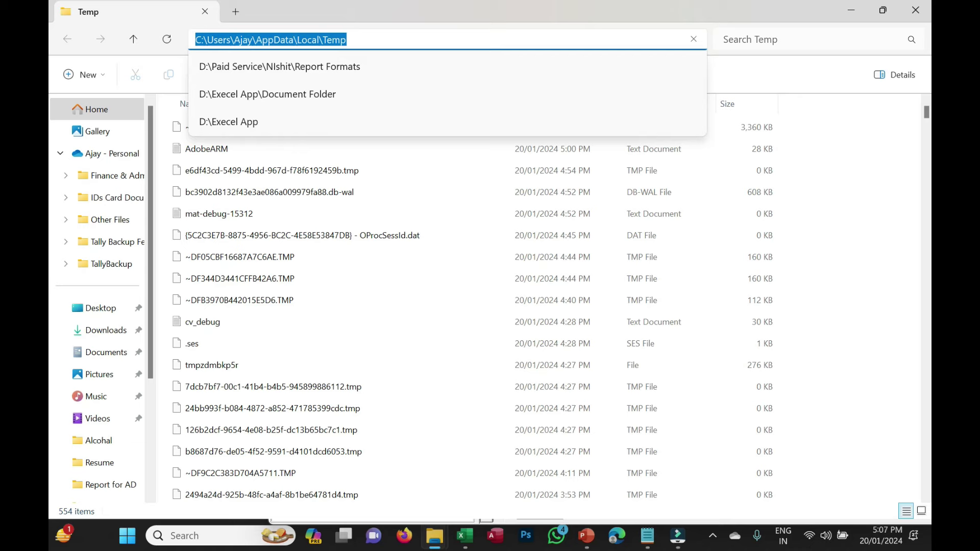
left_click(913, 13)
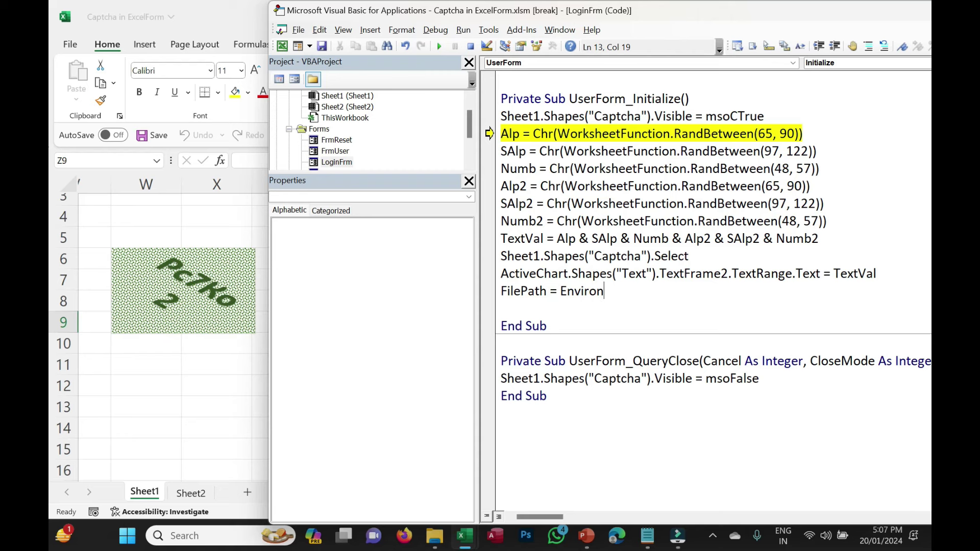
Step: Complete FilePath = Environ$("Temp") & "\Pic.jpg", add ActiveChart.Export FilePath, and open LoginFrm's design
type("$(\"")
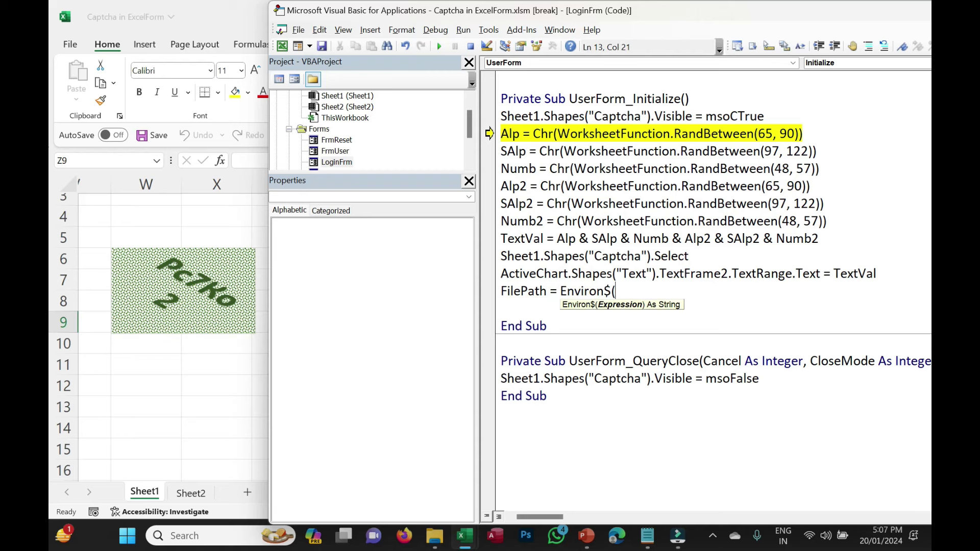
type("Temp\") ")
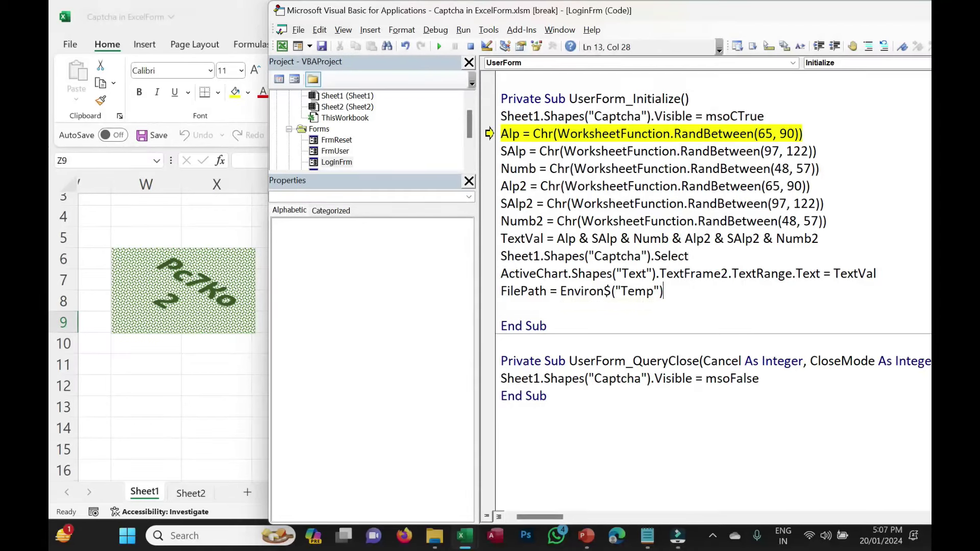
type("& \"\\Pic.")
type("jpg")
key("Return")
type("Activechar")
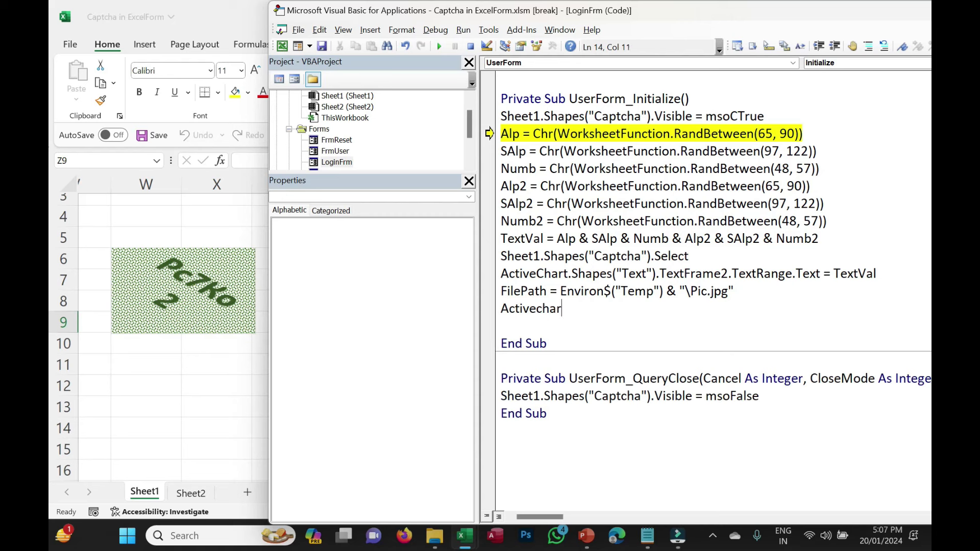
type("t.expo")
key("Tab")
type("FilePath")
key("Return")
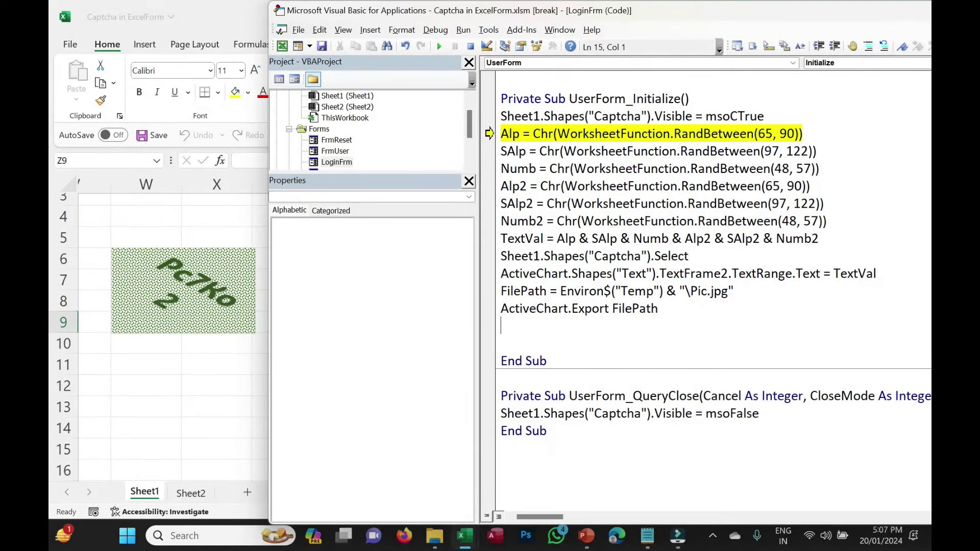
double_click(337, 163)
Step: Add Me.ImgCaptcha.Picture = LoadPicture(FilePath) below the export line in the Initialize code
left_click(610, 405)
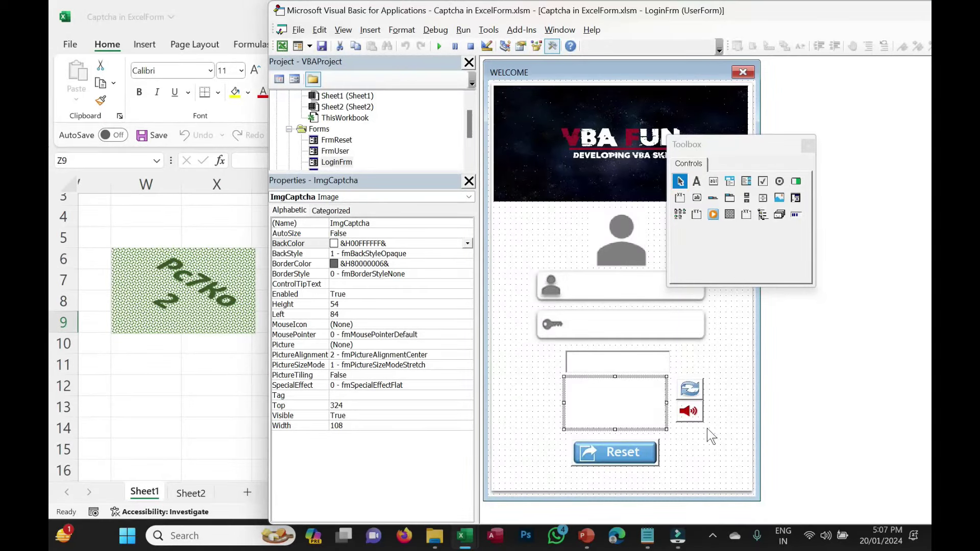
key("F7")
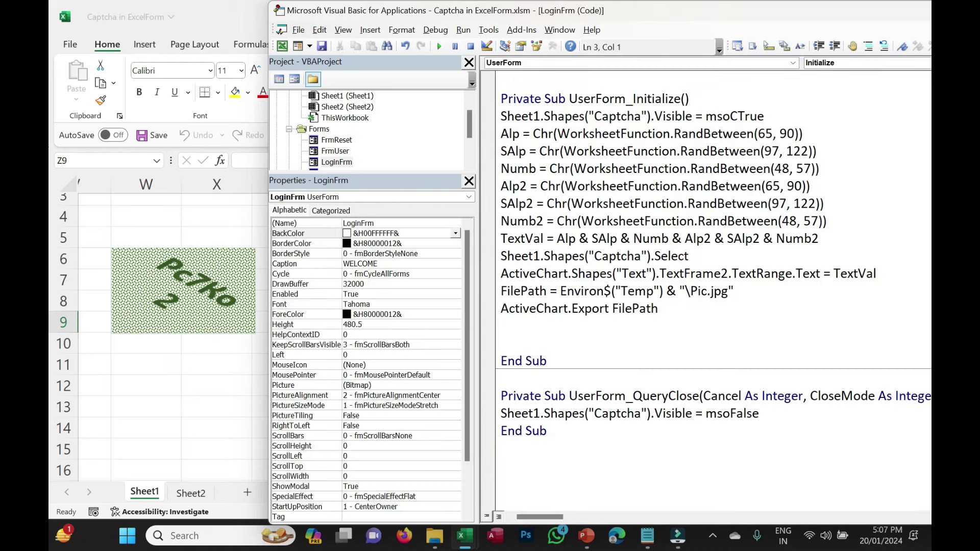
left_click(517, 325)
type("me.img")
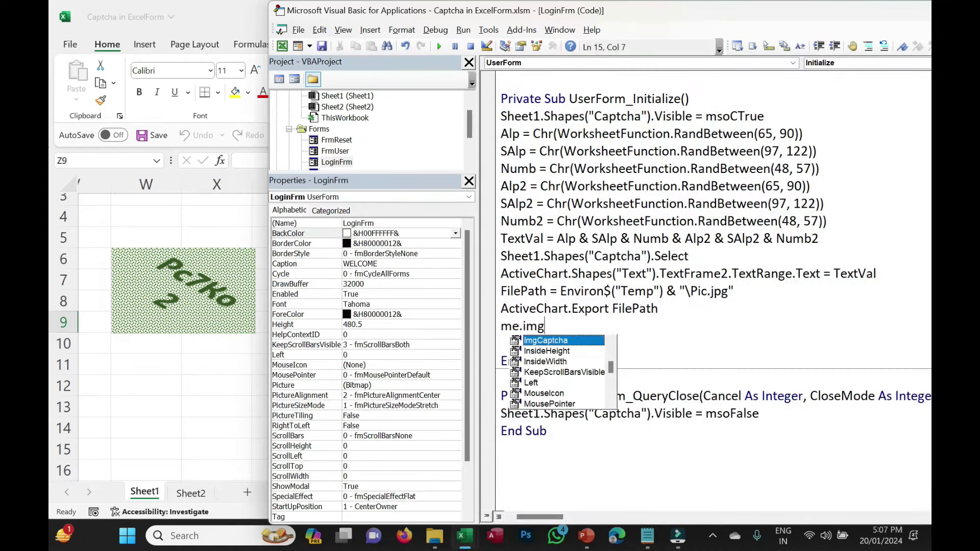
type("c")
key("Tab")
type(".ImgCaptcha.Picture = LoadPicture")
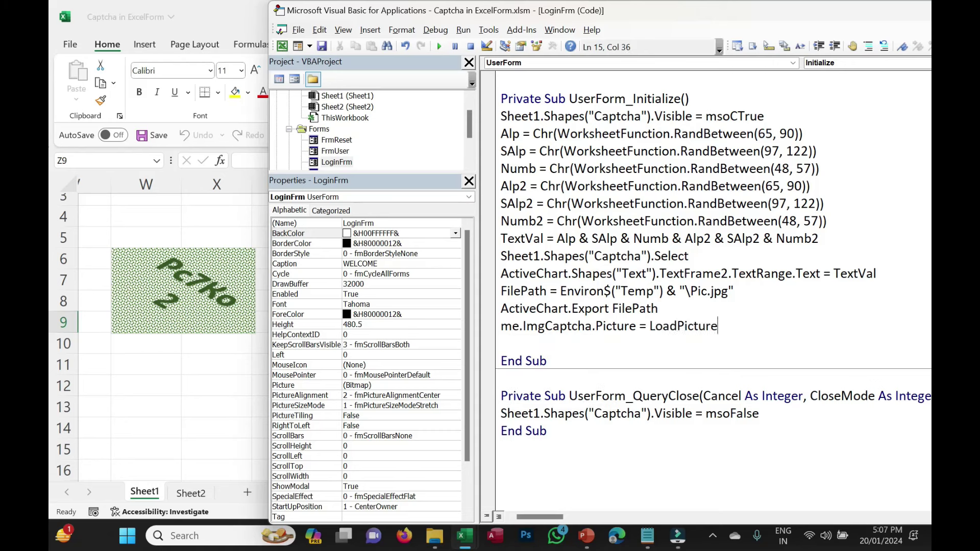
type("(")
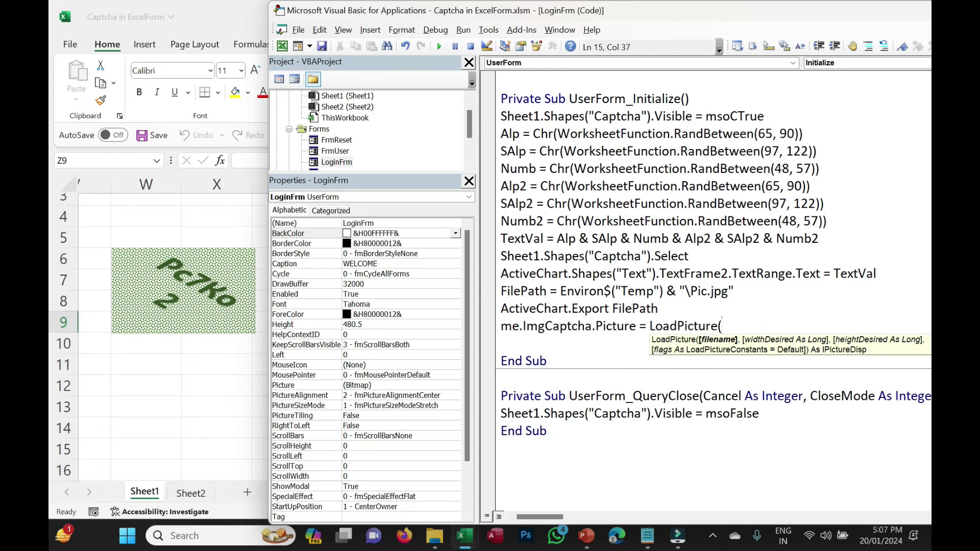
type("FilePath)")
key("Return")
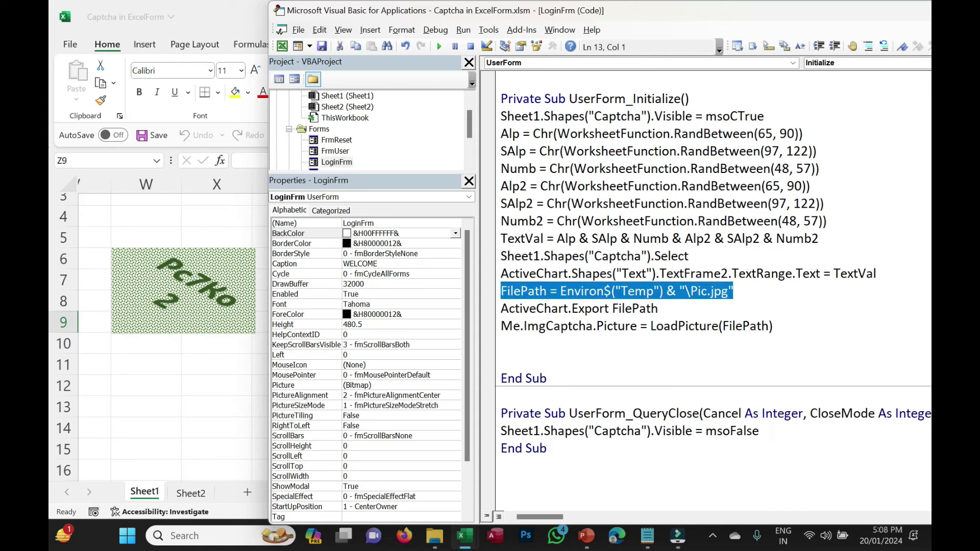
Step: Add Kill FilePath to delete the temp image, then run the login form
left_click(510, 344)
type("Kill")
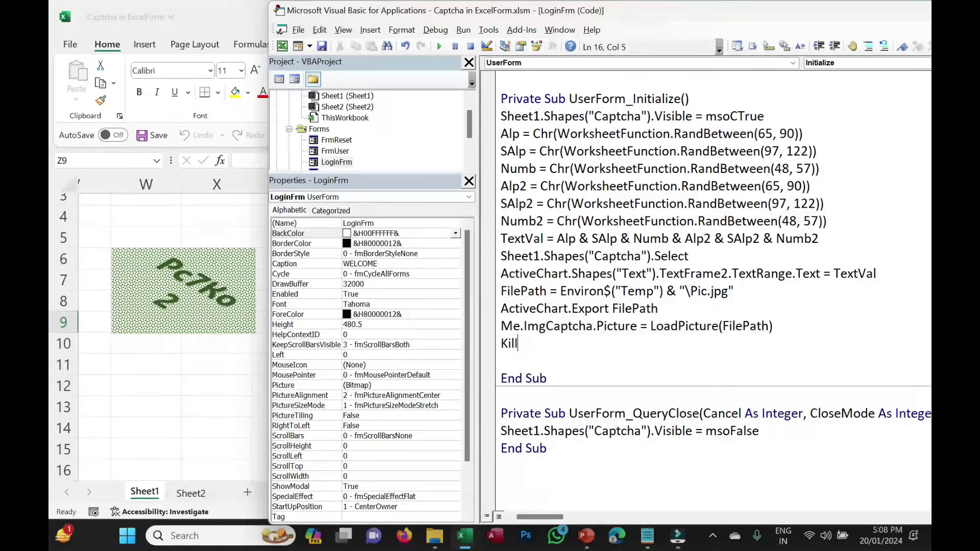
type(" FilePath")
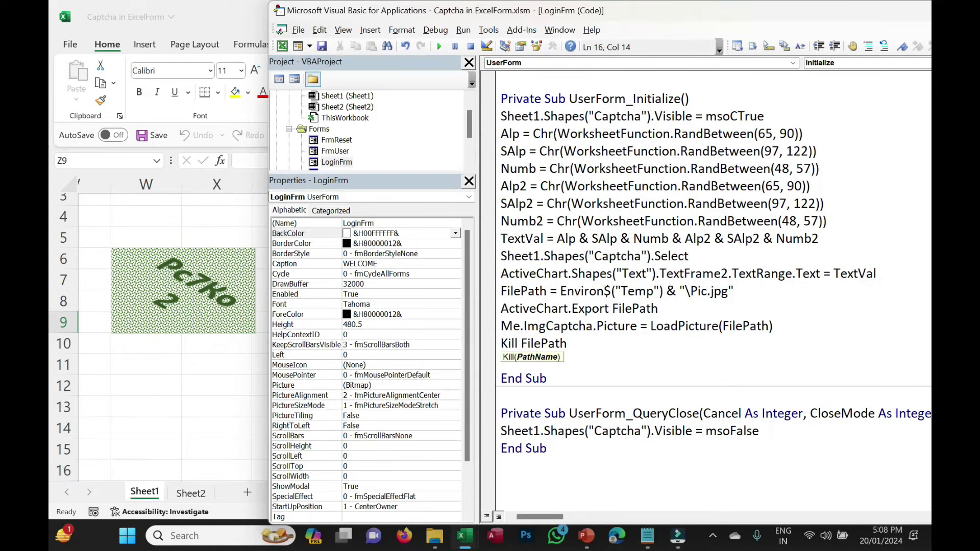
left_click(439, 46)
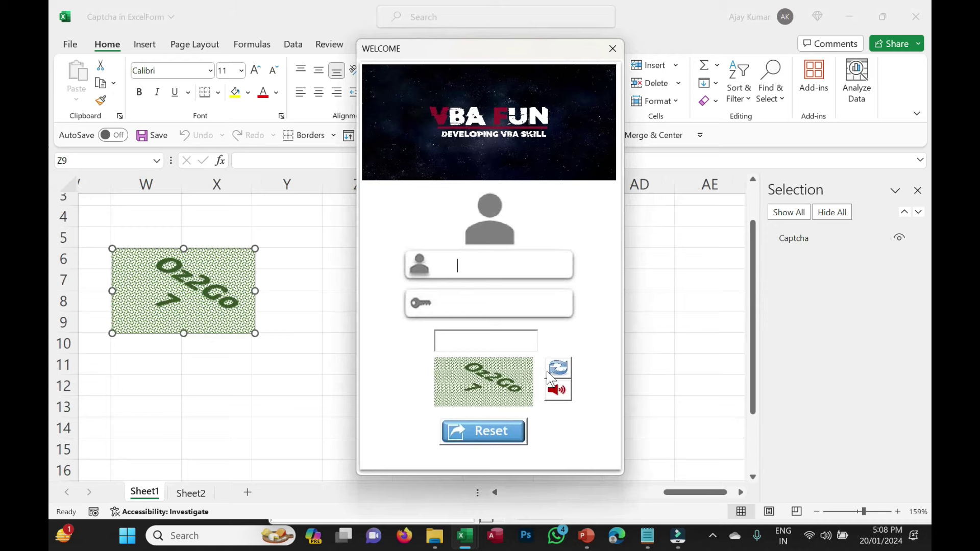
Step: Close the form, set ImgCaptcha's PictureSizeMode to 0 - fmPictureSizeModeClip, and rerun it
left_click(611, 48)
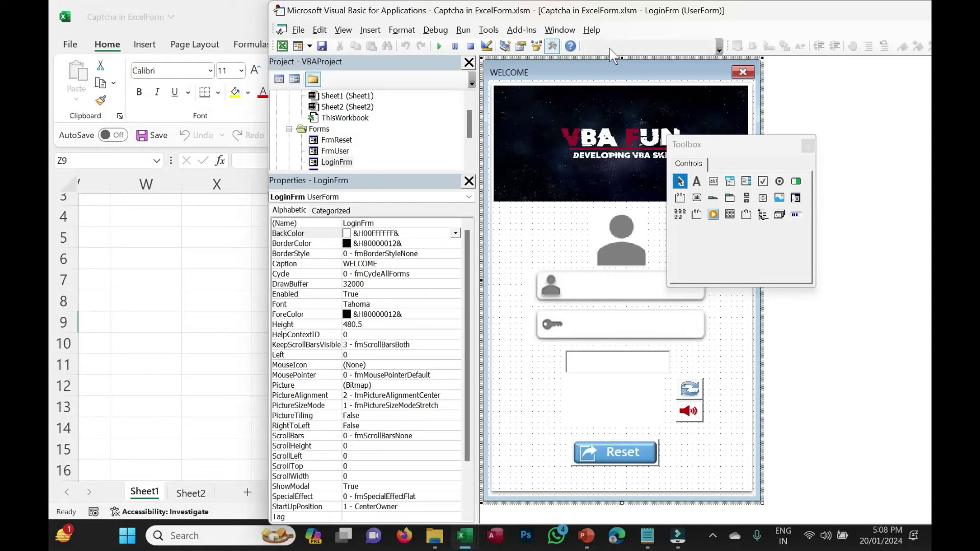
left_click(608, 415)
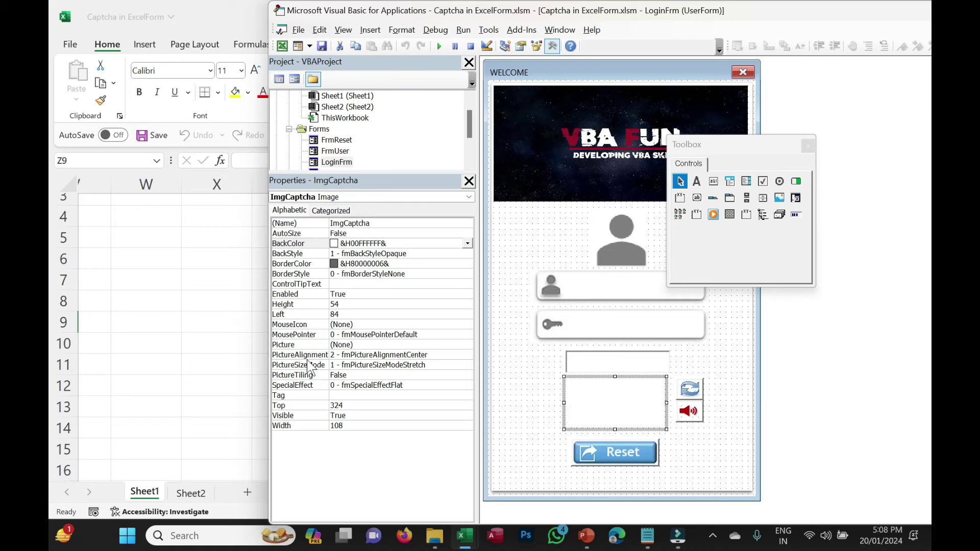
left_click(295, 365)
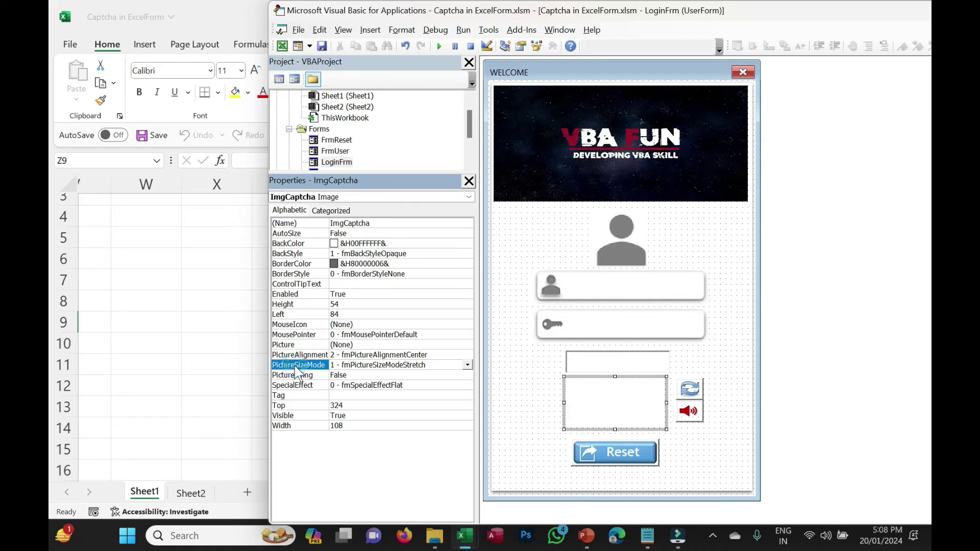
left_click(468, 365)
left_click(416, 375)
left_click(508, 287)
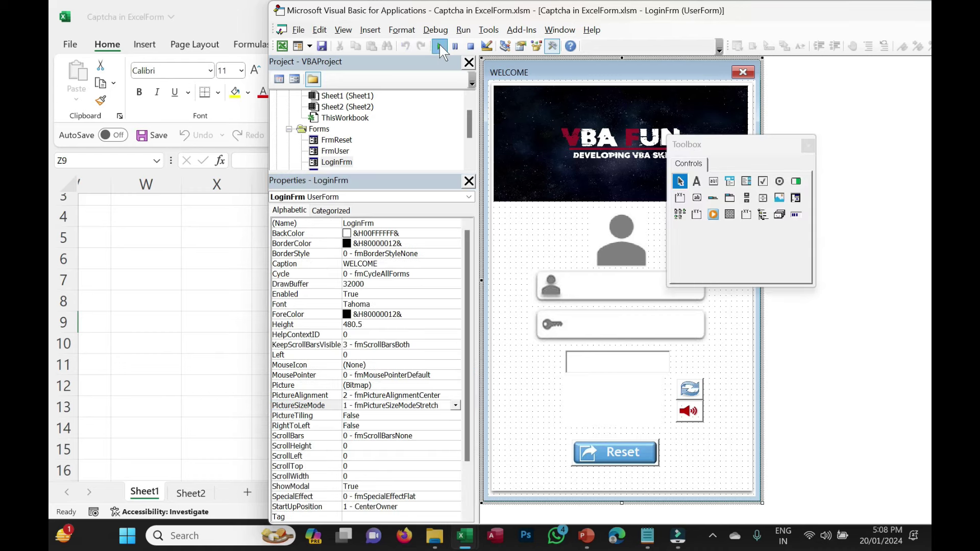
left_click(439, 44)
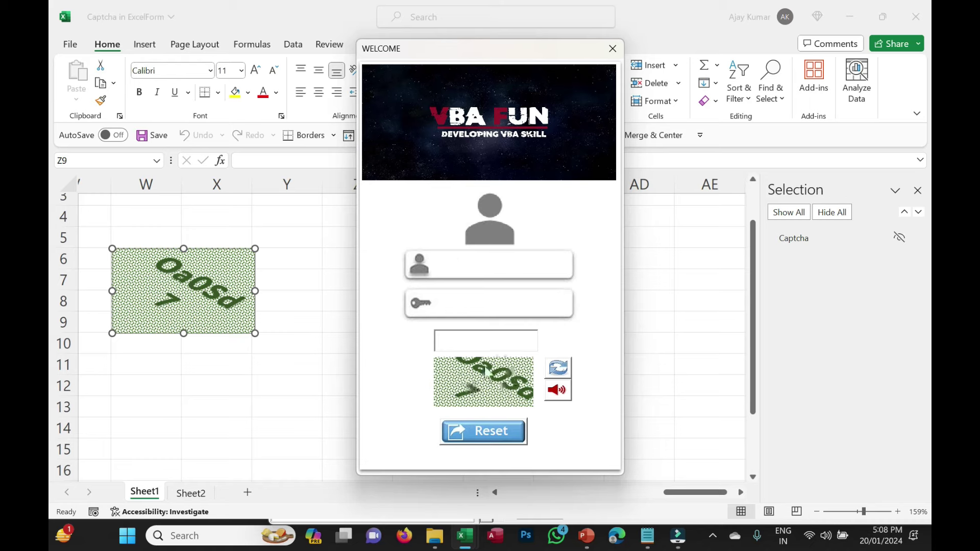
Step: Close the form, then run it once more to see a fresh captcha and close it
left_click(611, 49)
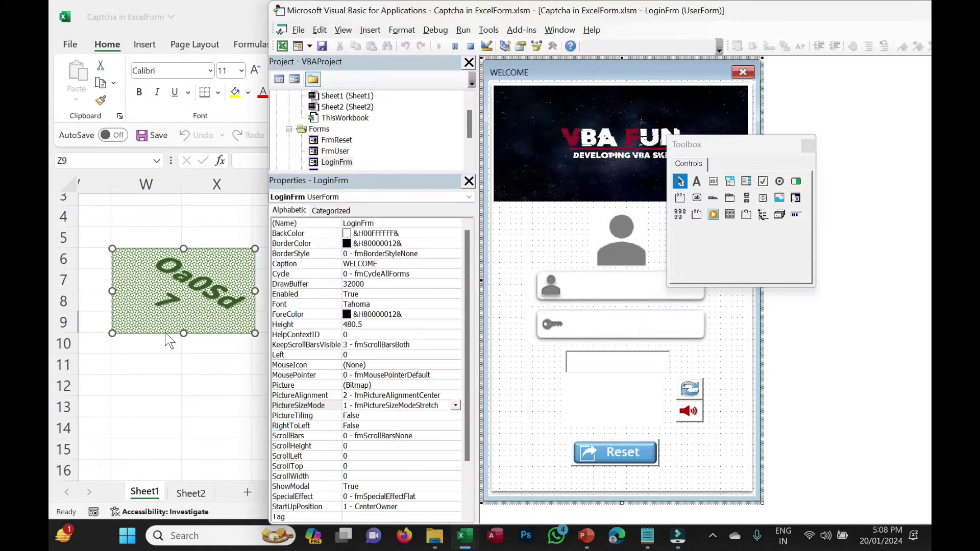
scroll(170, 341, "down", 2)
scroll(169, 340, "down", 2)
key("Delete")
scroll(169, 341, "down", 2)
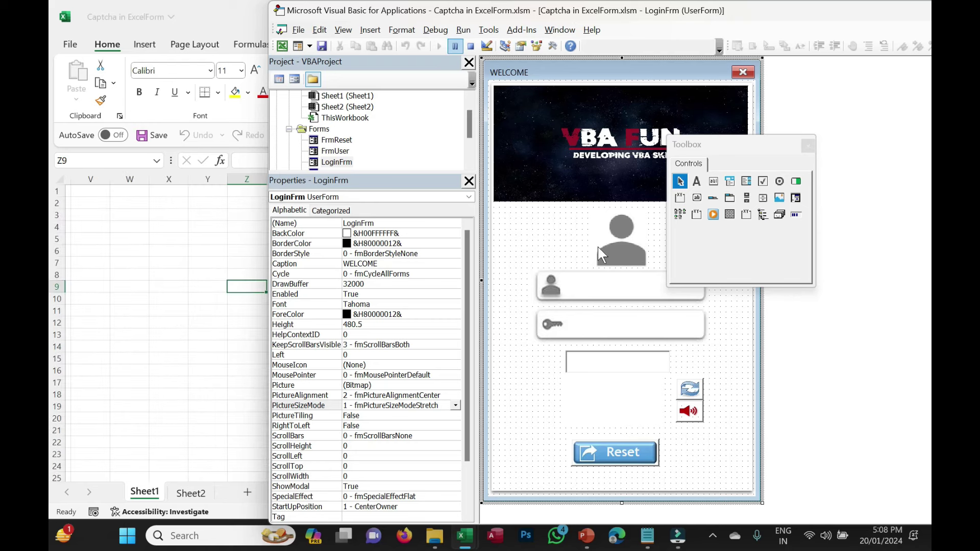
left_click(438, 46)
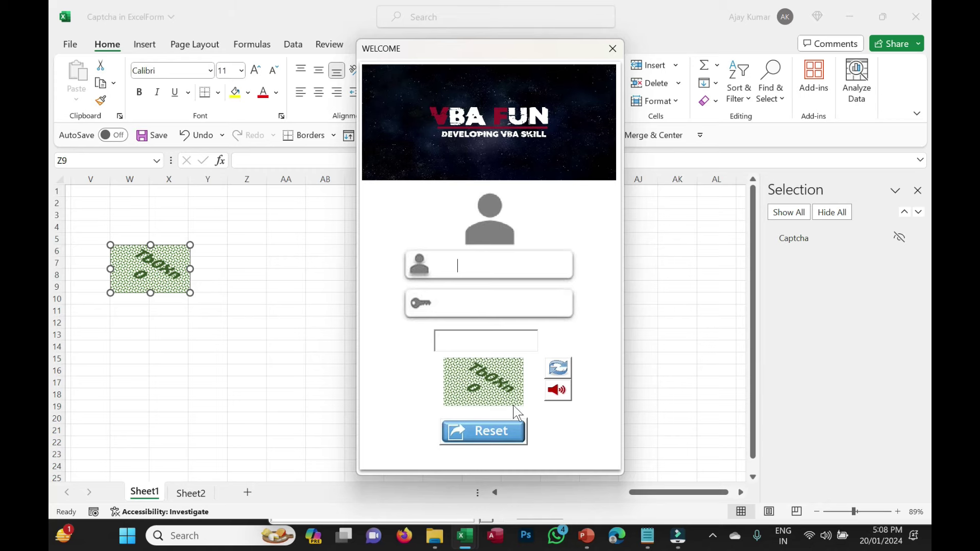
left_click(612, 49)
Step: Set ImgCaptcha's PictureSizeMode back to 1 - fmPictureSizeModeStretch
left_click(614, 399)
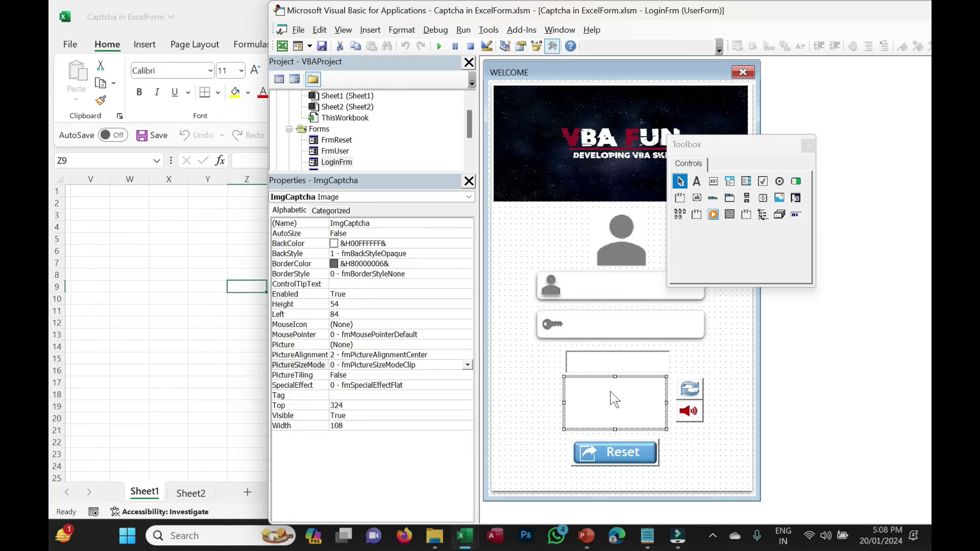
left_click(302, 365)
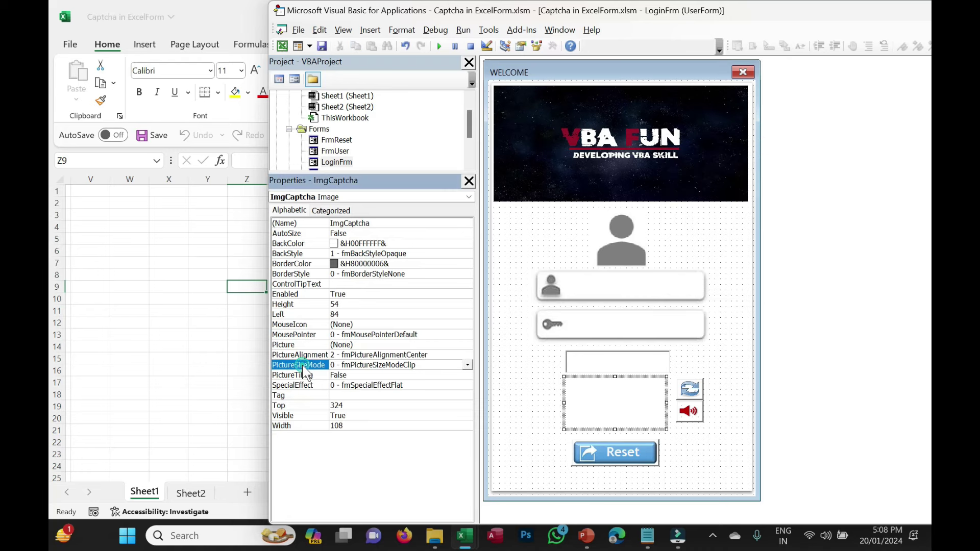
left_click(467, 365)
left_click(417, 387)
left_click(741, 344)
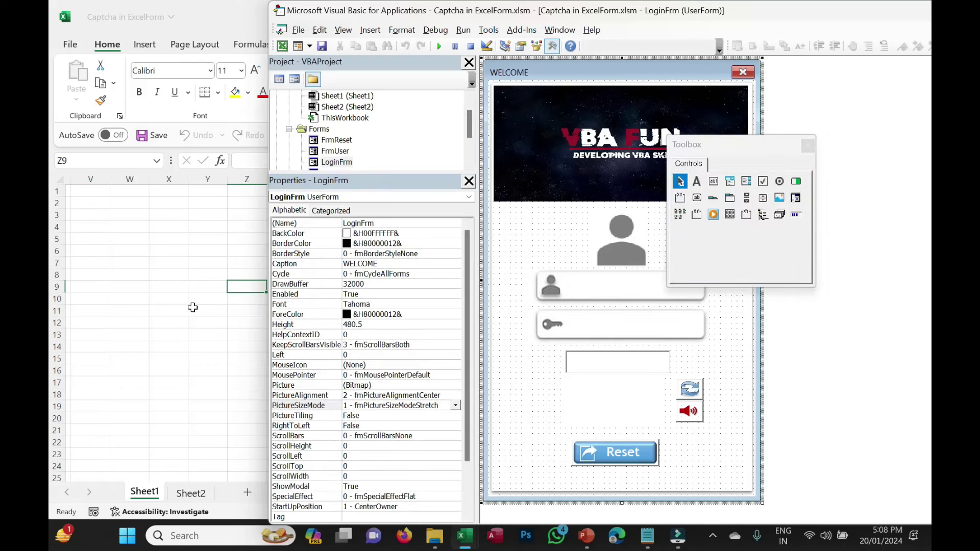
Step: Run the login form, enter the captcha Mx0jt7, and click Reset
left_click(438, 46)
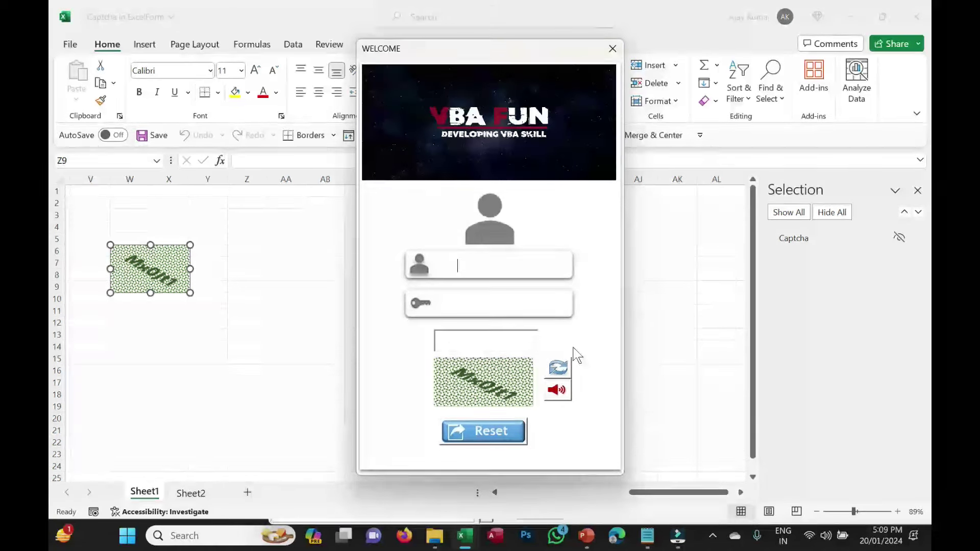
left_click(466, 345)
type("Mx0jt7")
left_click(479, 431)
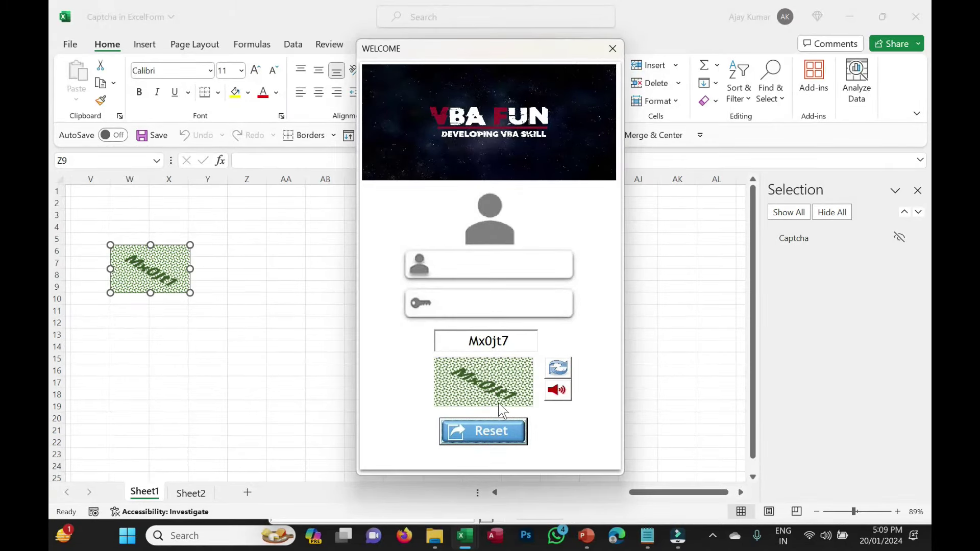
Step: Close the form, enlarge Sheet1's Captcha chart and set its text size to 11
key("alt+F4")
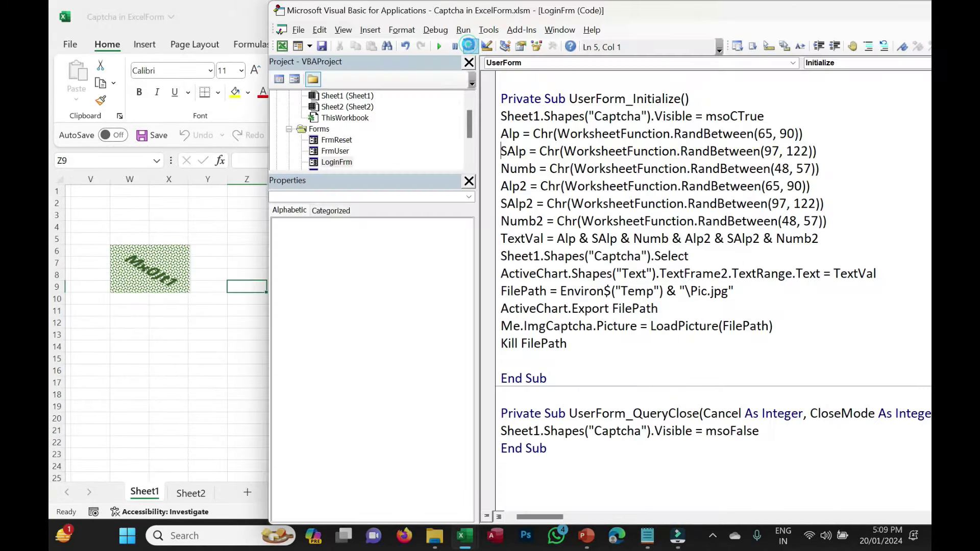
left_click(187, 286)
left_click_drag(190, 292, 233, 328)
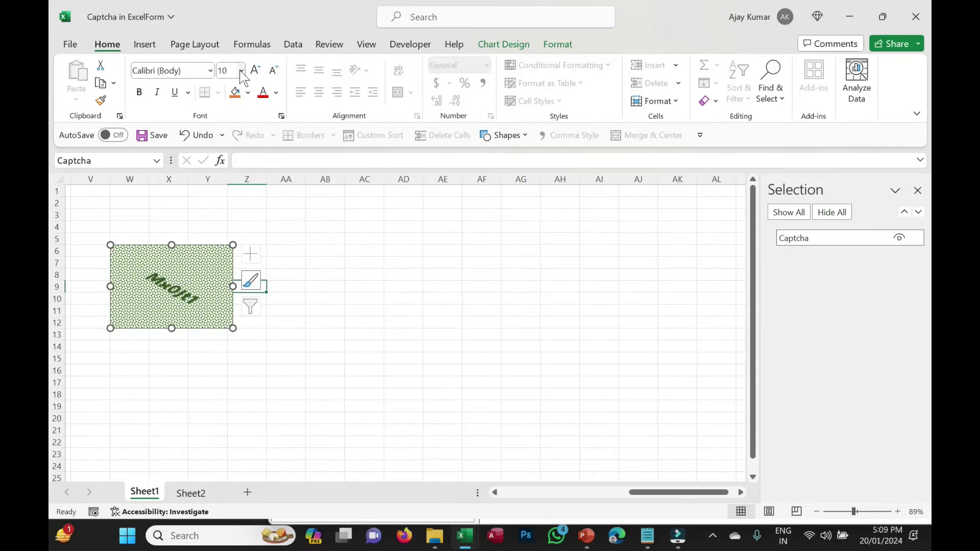
left_click(255, 70)
left_click(286, 299)
left_click(248, 361)
key("alt+F11")
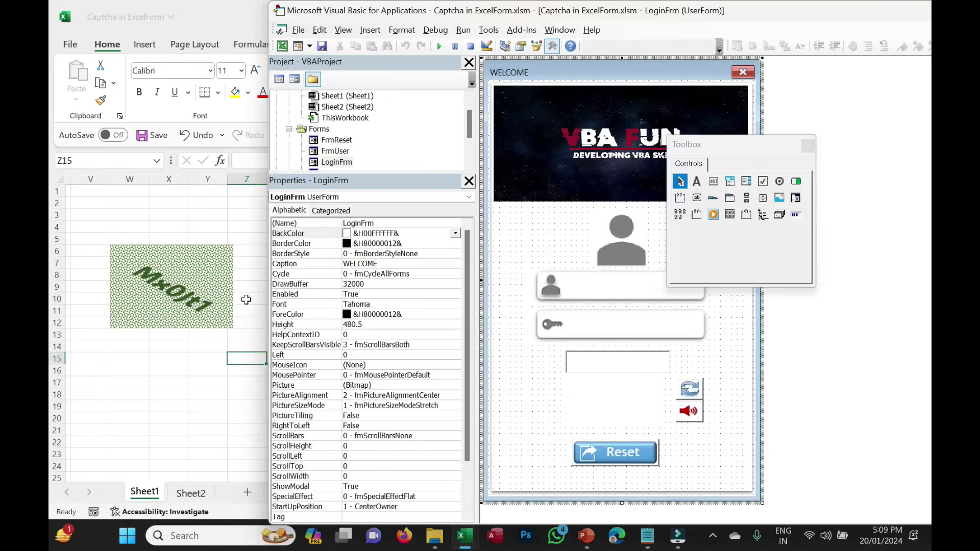
Step: Widen the Captcha chart, test the login form, then reopen the LoginFrm designer
left_click(210, 276)
left_click_drag(232, 286, 254, 286)
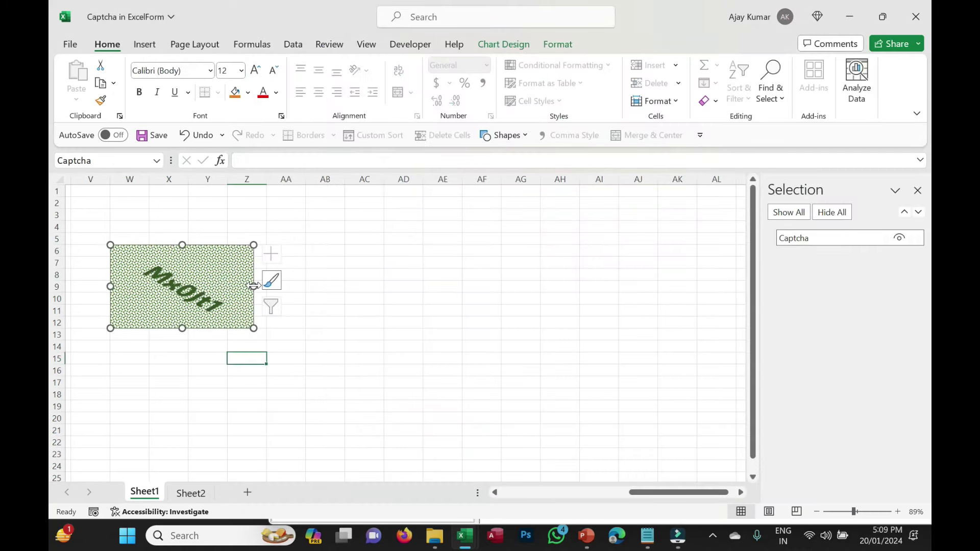
left_click(313, 308)
key("alt+F11")
left_click(438, 47)
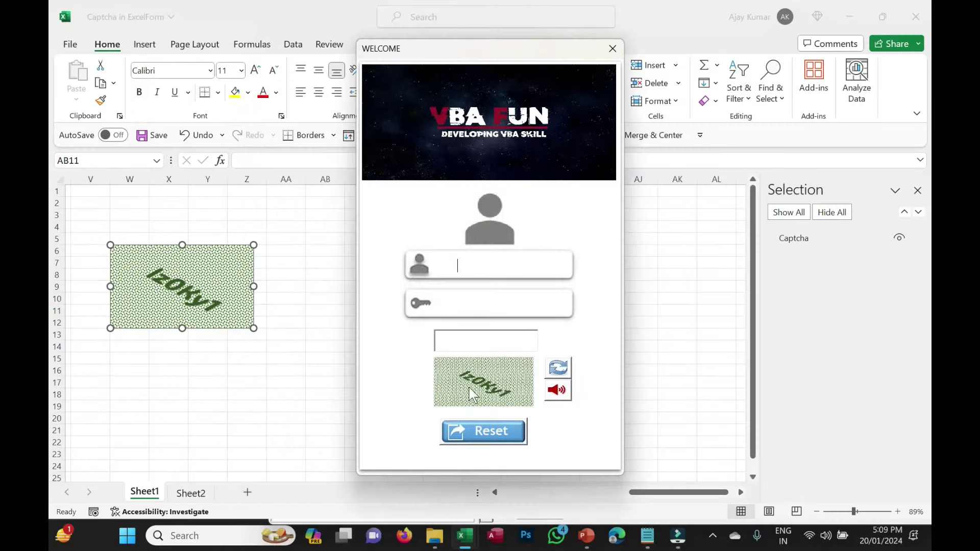
left_click(611, 47)
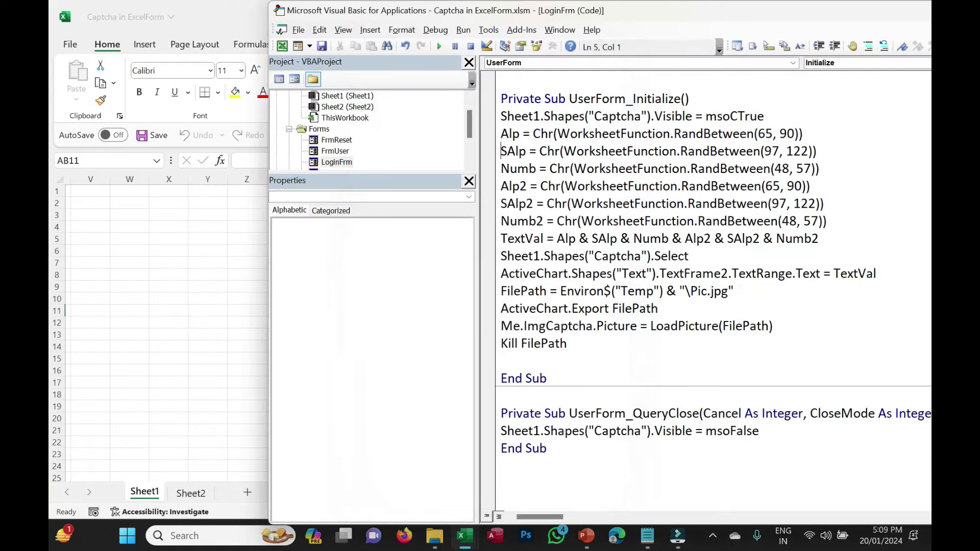
double_click(336, 162)
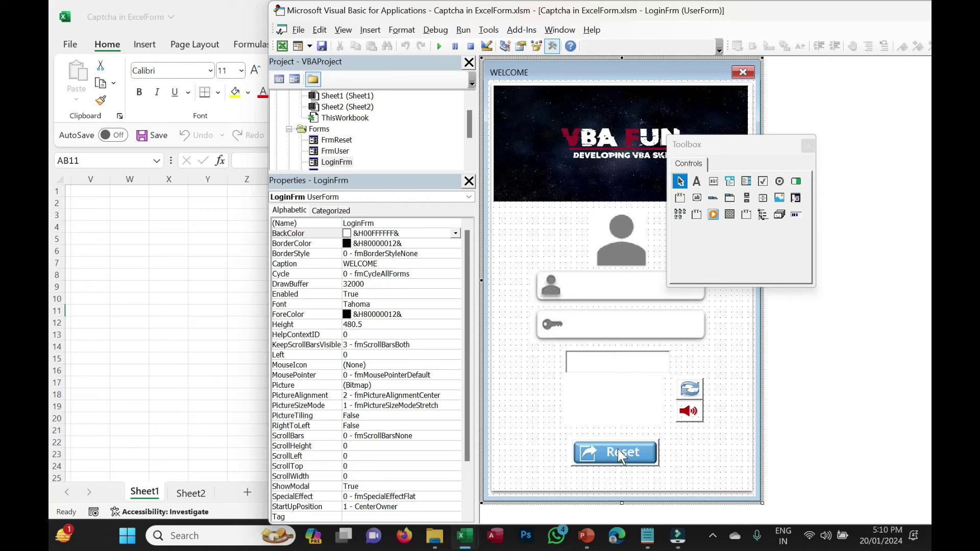
Step: Step through the form's Initialize code with F8, then resume and return to the code
left_click(624, 392)
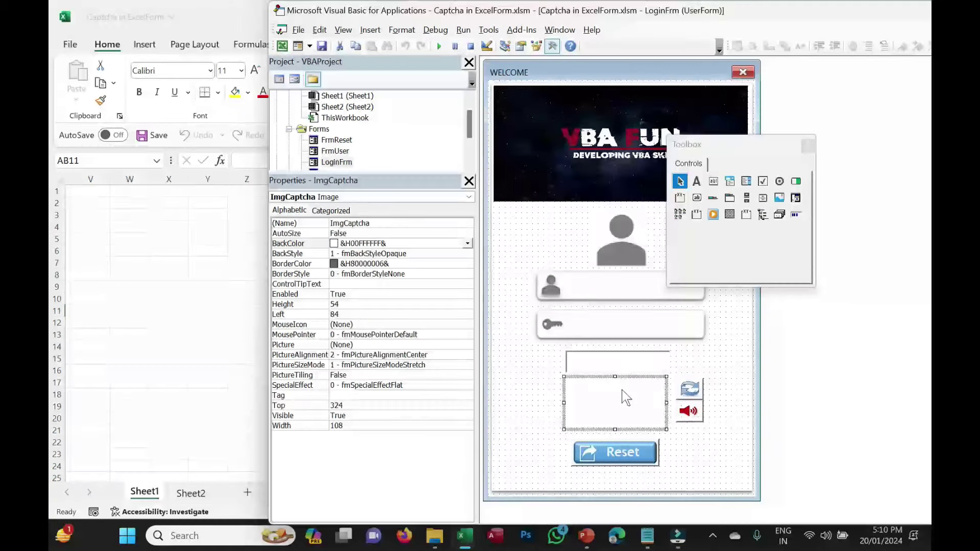
key("F7")
key("F8")
key("F8")
key("F8")
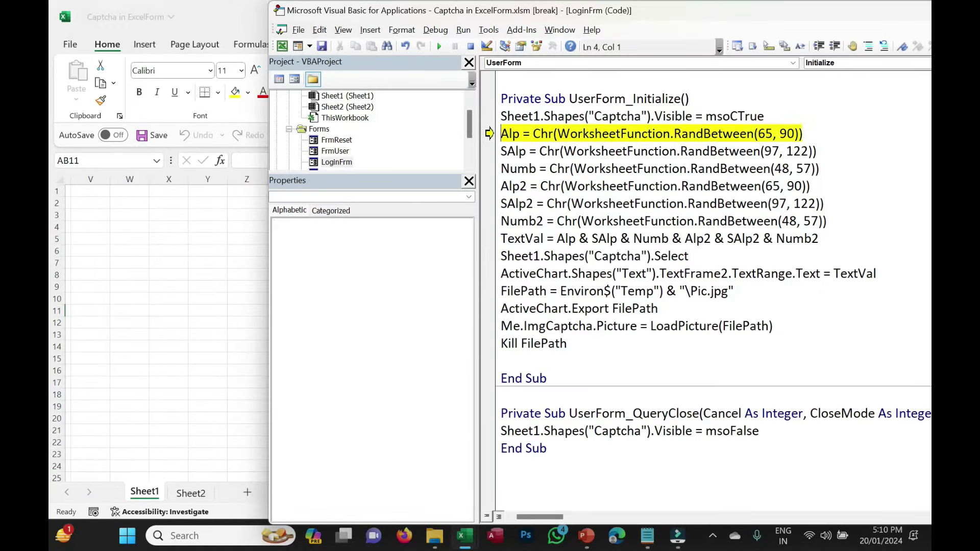
key("F8")
key("F8")
key("F8")
key("F5")
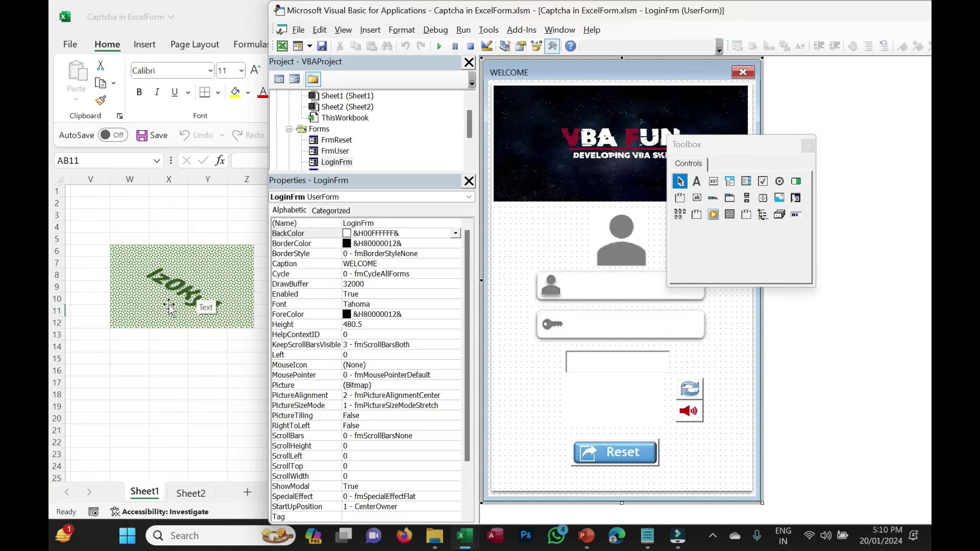
key("F7")
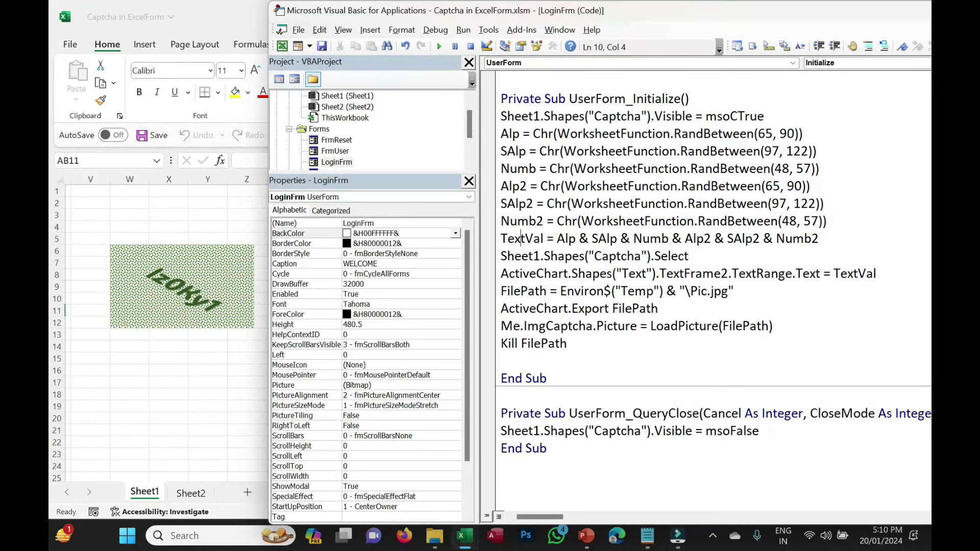
Step: Declare Dim TextVal As String at the module top and create the ResetFrmBtn_Click handler
double_click(517, 241)
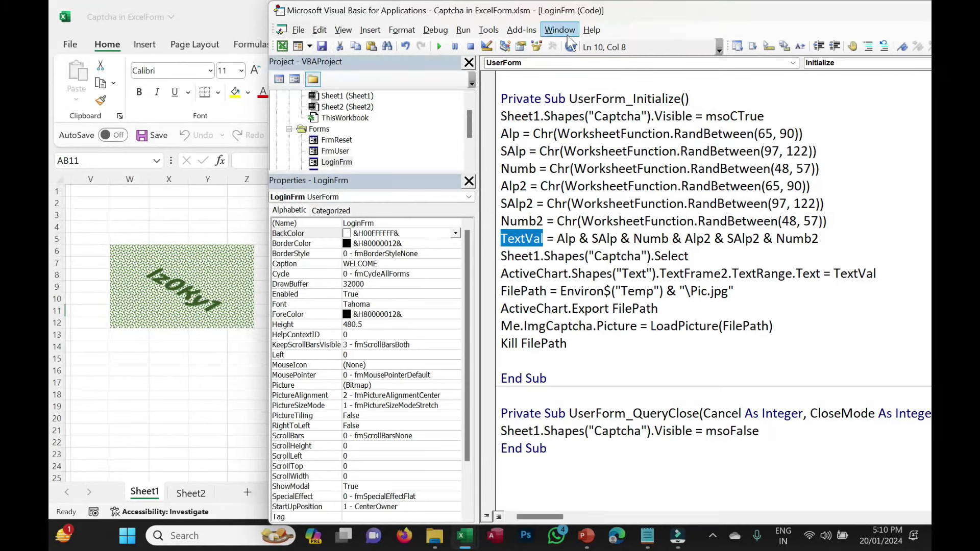
left_click(528, 76)
type("Dim TextVal a")
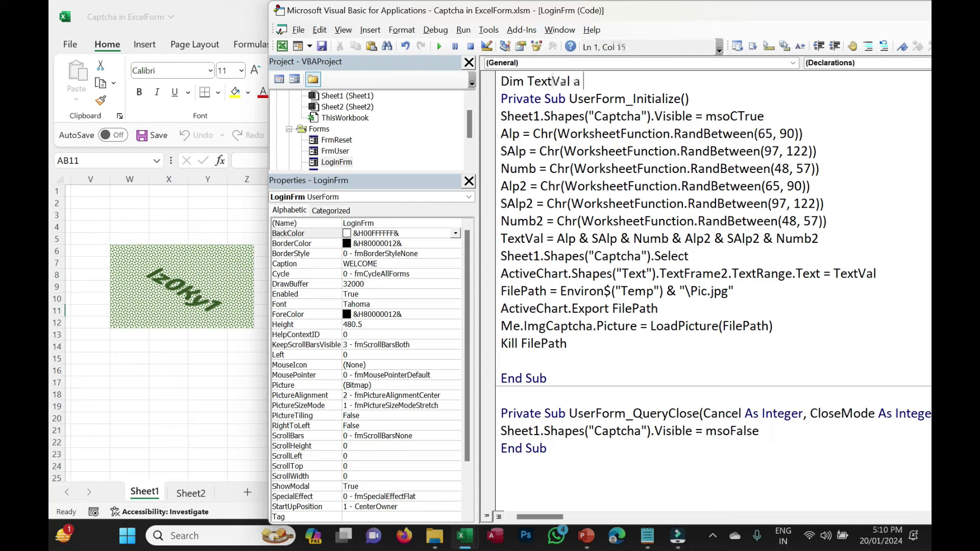
type("s stri")
key("Tab")
left_click(555, 203)
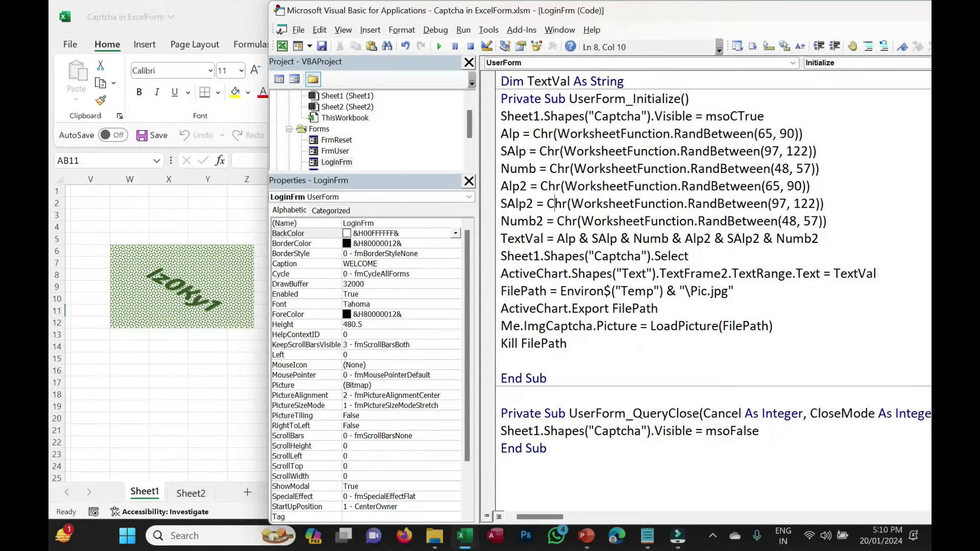
double_click(341, 161)
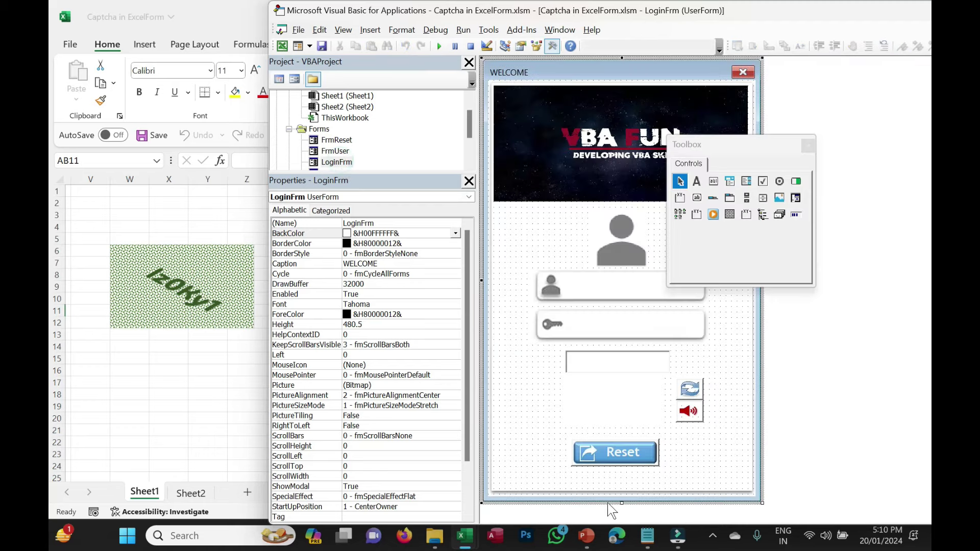
double_click(626, 454)
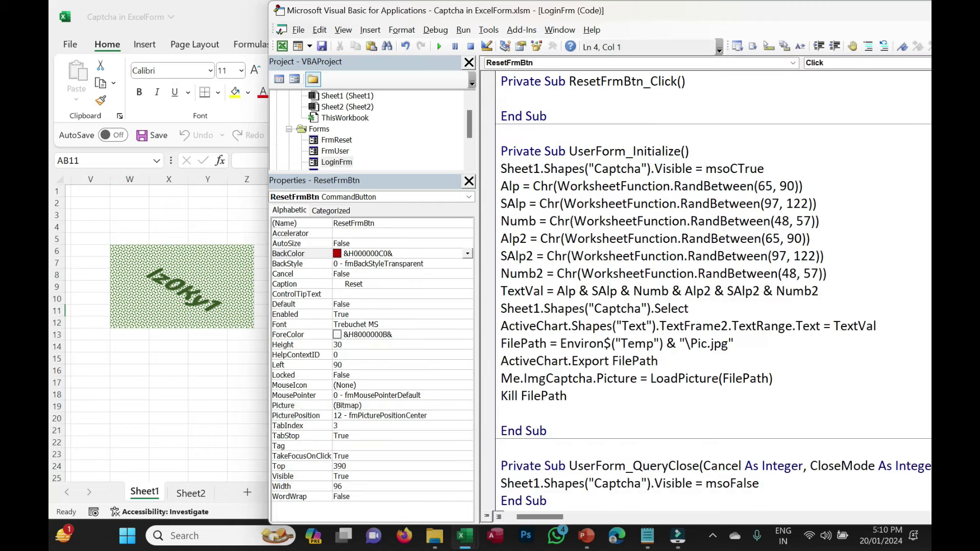
Step: Write If Me.TextBox1 = TextVal Then MsgBox("Login") Else MsgBox("Wrong Captcha") in ResetFrmBtn_Click
type("if me.text")
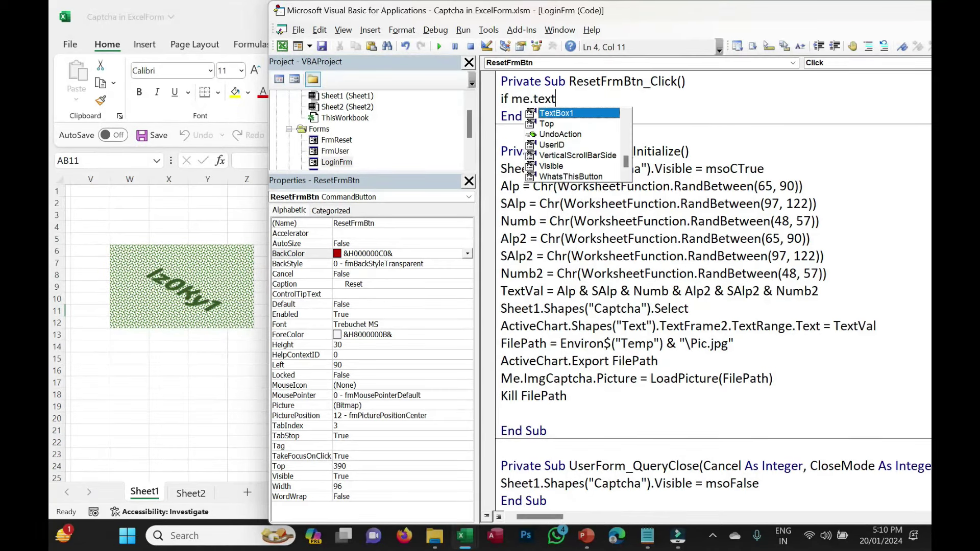
key("Tab")
double_click(339, 162)
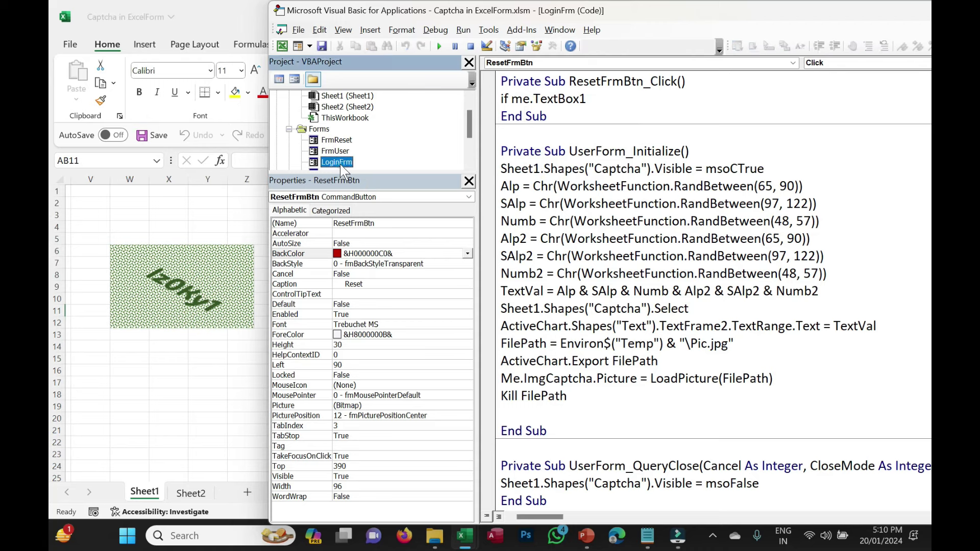
left_click(615, 363)
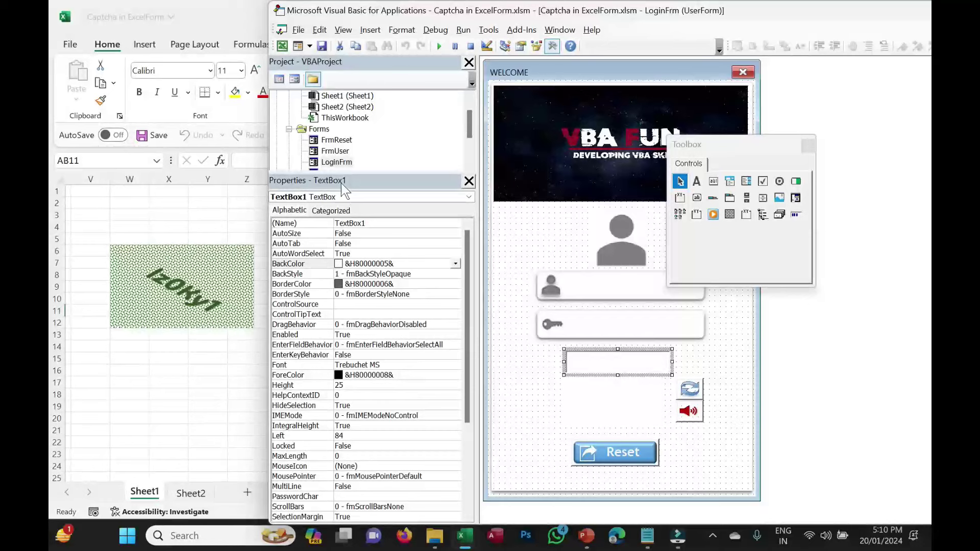
double_click(607, 458)
left_click(602, 98)
type("= TextVal then msgbox(\"Login\") Else ")
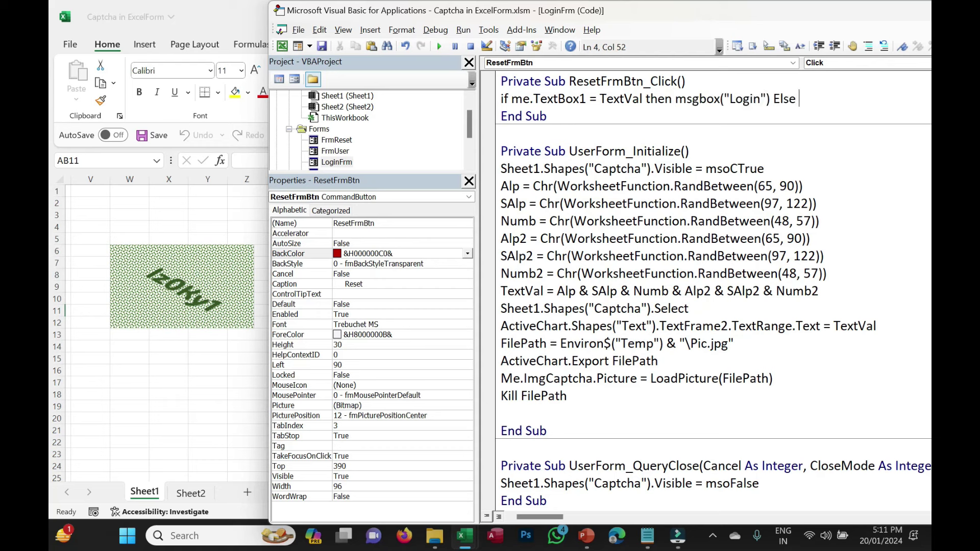
type("msgbox(\"")
type("Wron")
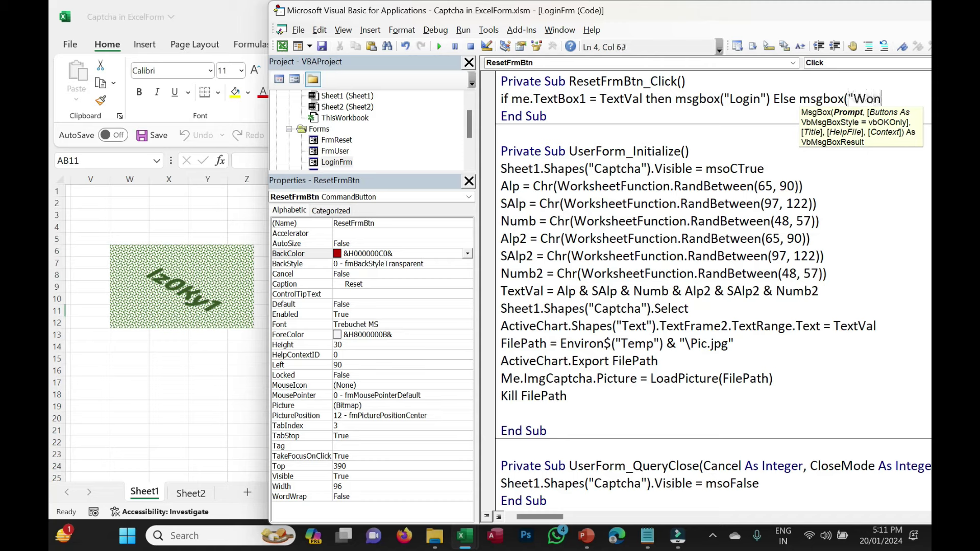
type("g Captcha\")")
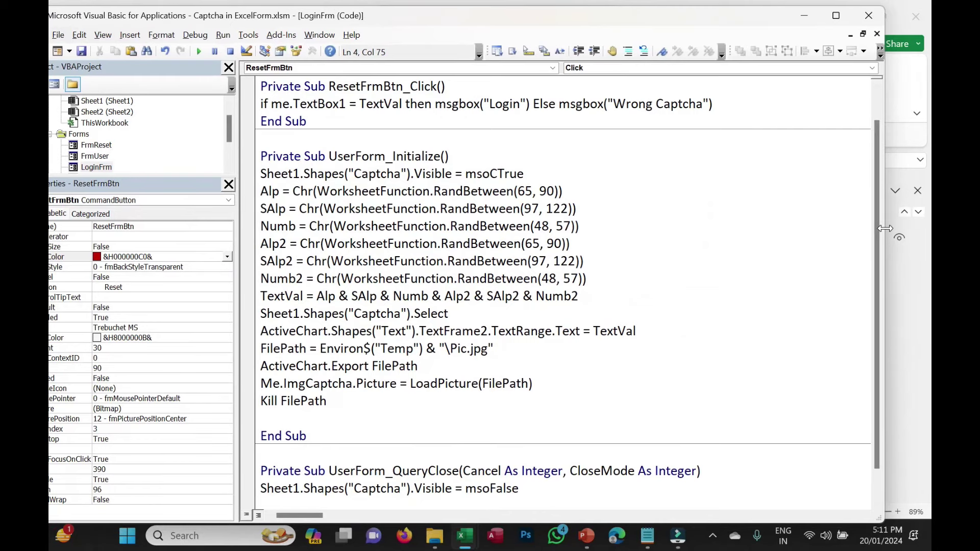
Step: Run the login form and type Zi1 into the captcha entry box
key("F5")
left_click(488, 339)
type("Zi1")
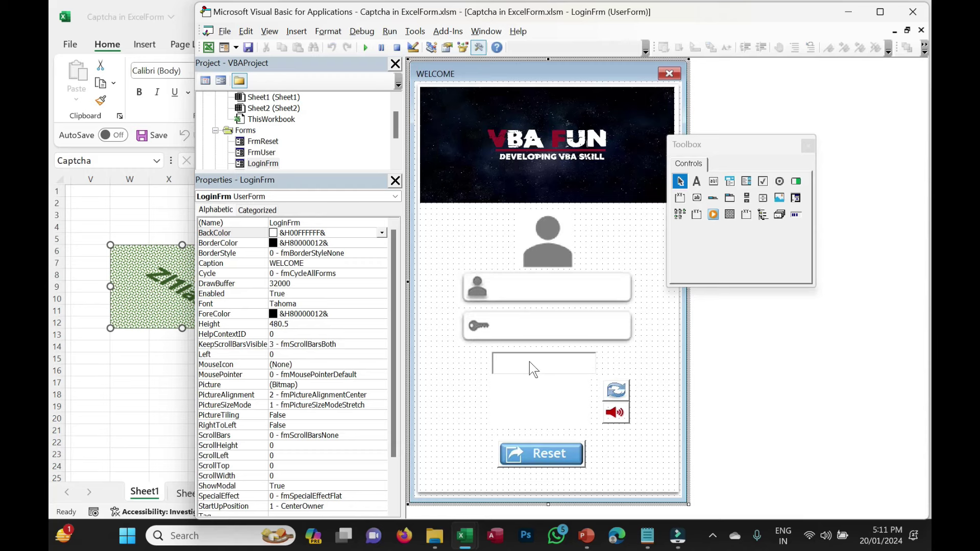
Step: Select TextBox1 and check which font Sheet1's Captcha shape text uses in Excel
left_click(529, 362)
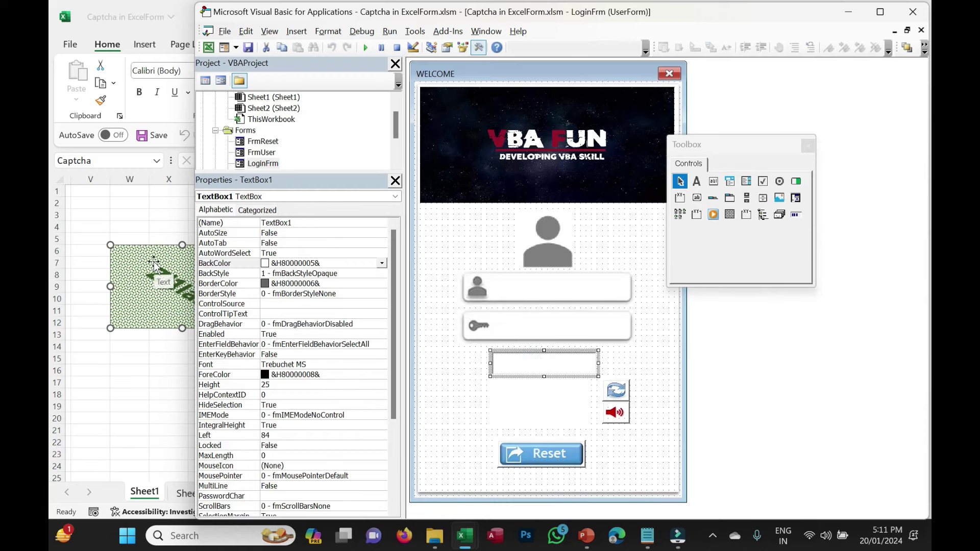
left_click(141, 306)
left_click(181, 286)
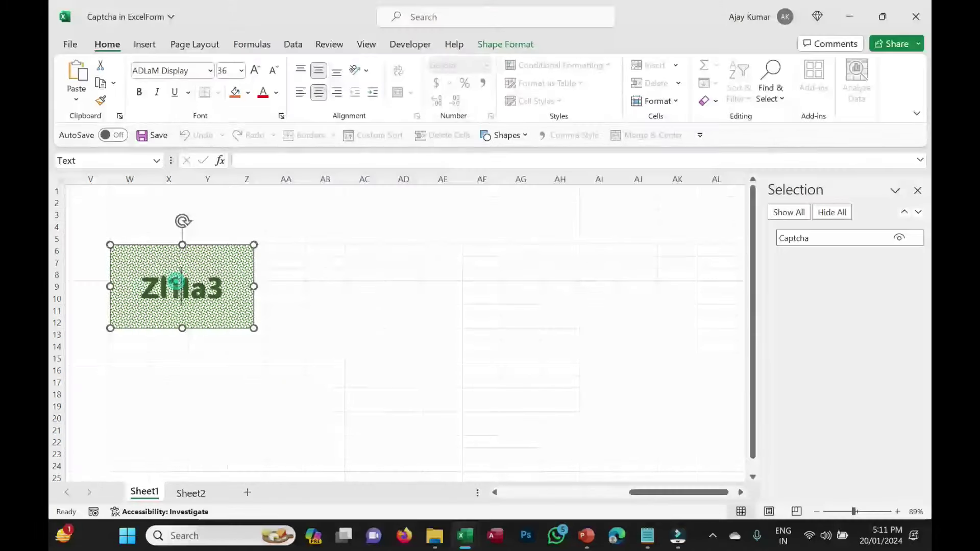
left_click(190, 70)
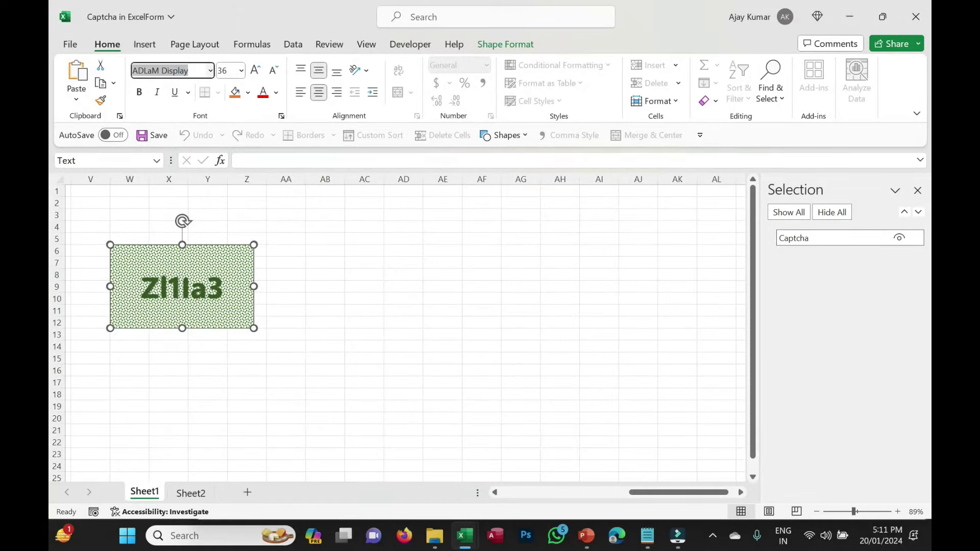
left_click(346, 288)
key("alt+F11")
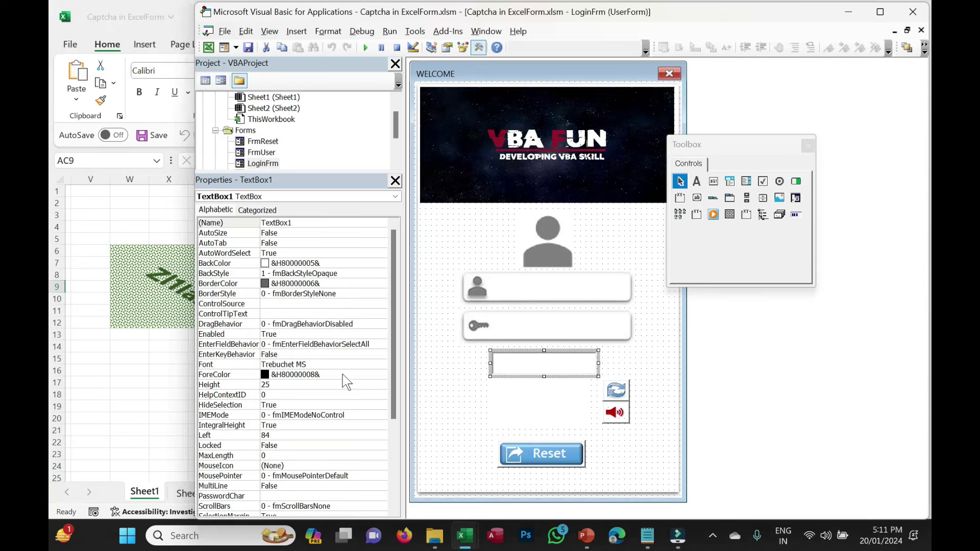
Step: Set TextBox1's Font property to Arial Rounded MT Bold
left_click(382, 366)
left_click(382, 364)
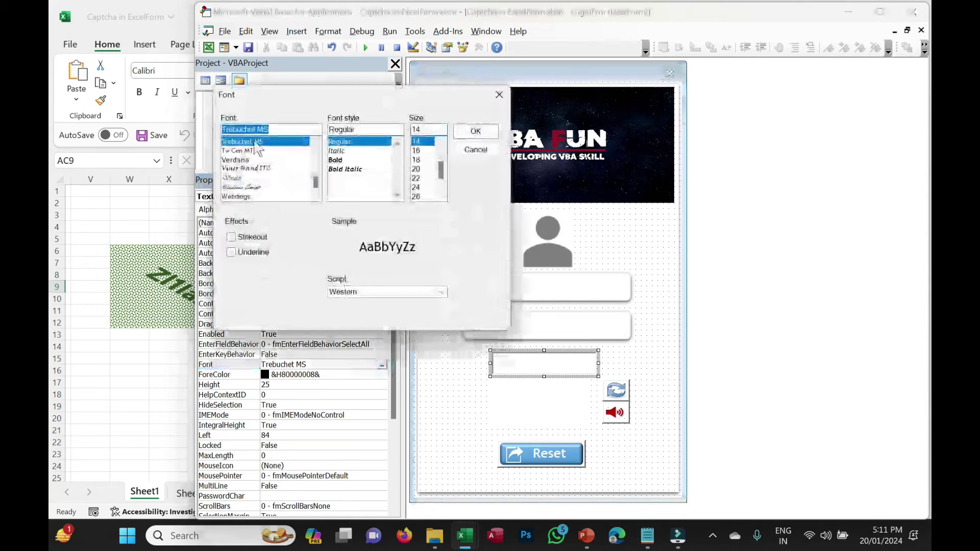
key("Home")
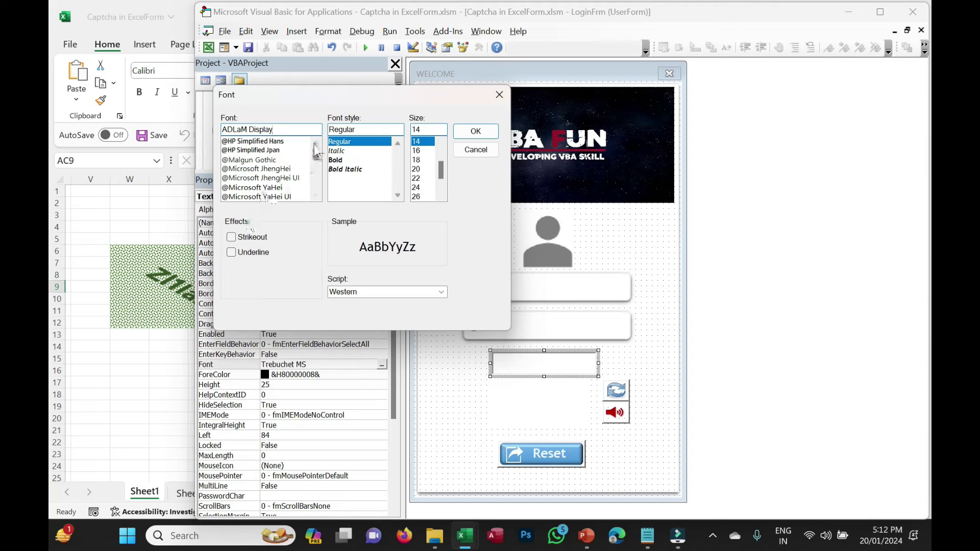
left_click_drag(317, 144, 315, 176)
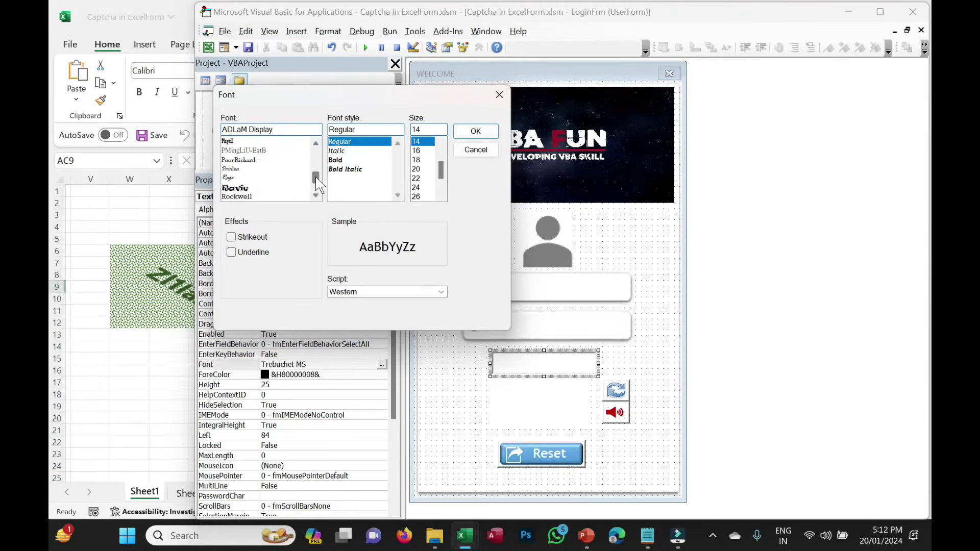
type("Arial")
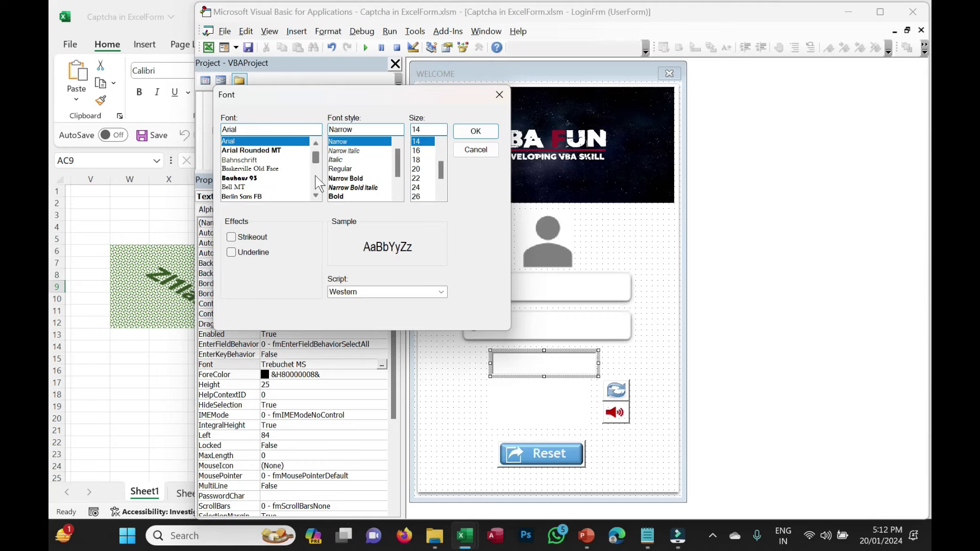
key("Down")
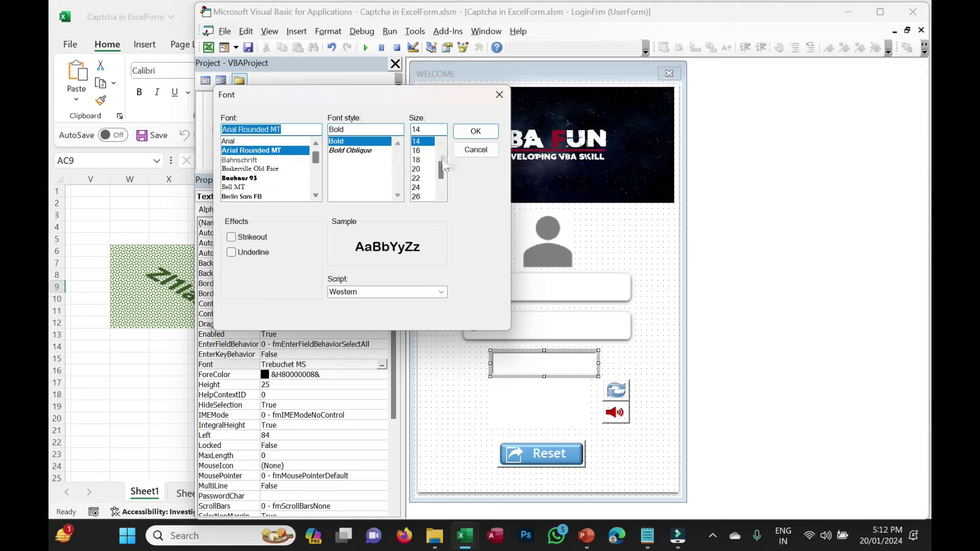
left_click(475, 131)
Step: Compare the new entry-box font against the Captcha shape's text in Excel
left_click(148, 299)
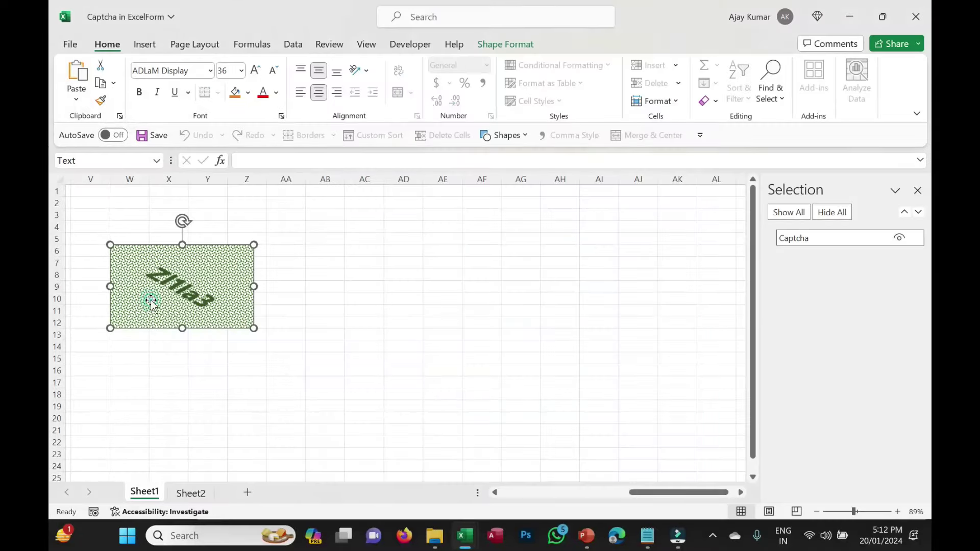
left_click(180, 286)
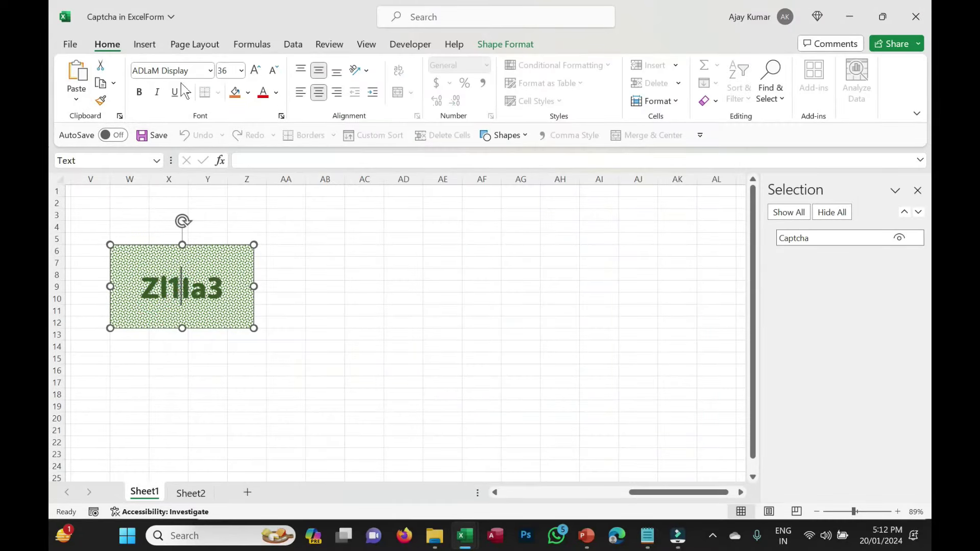
left_click(350, 345)
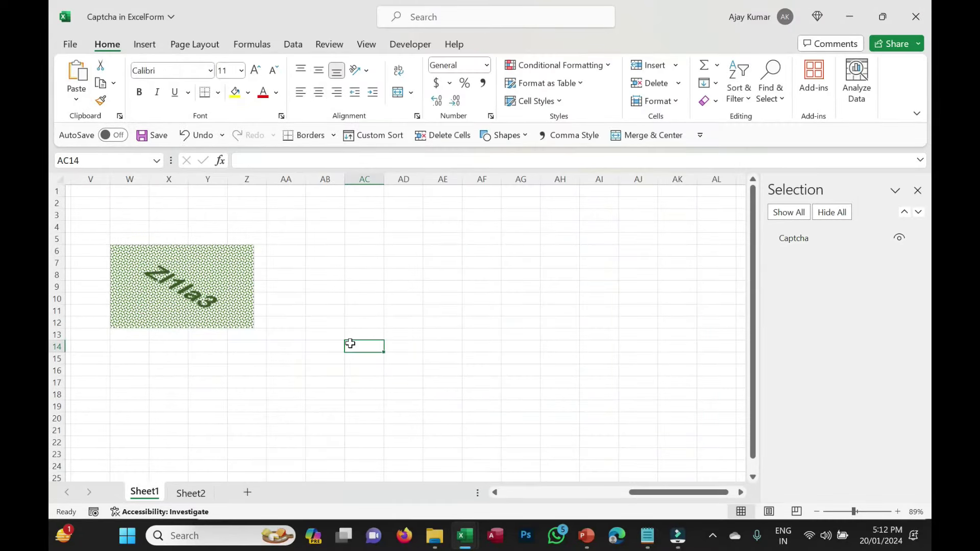
left_click(178, 302)
Step: Run the form, enter the matching captcha Zz9Mf5, click Reset, and dismiss the Login message
left_click(255, 70)
key("alt+F11")
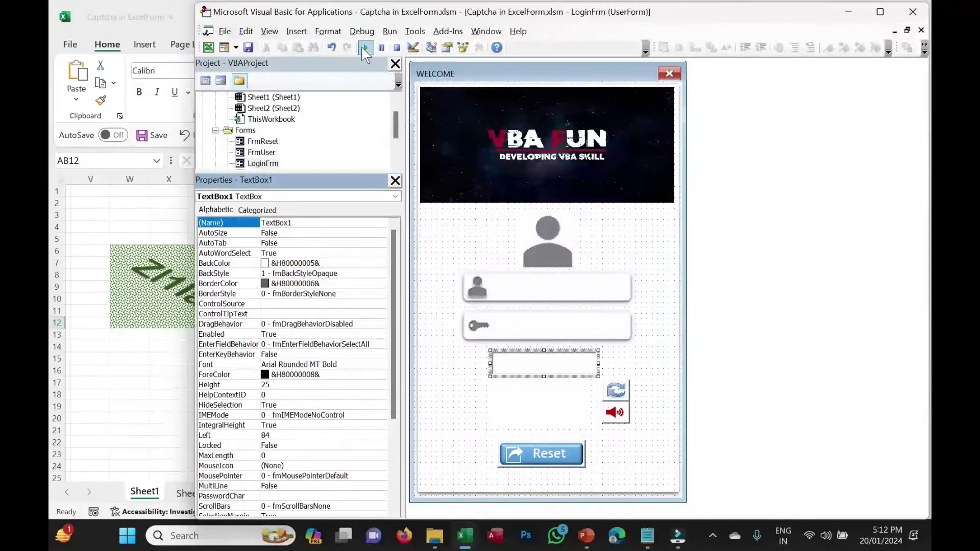
left_click(364, 47)
key("Escape")
key("F5")
type("Z")
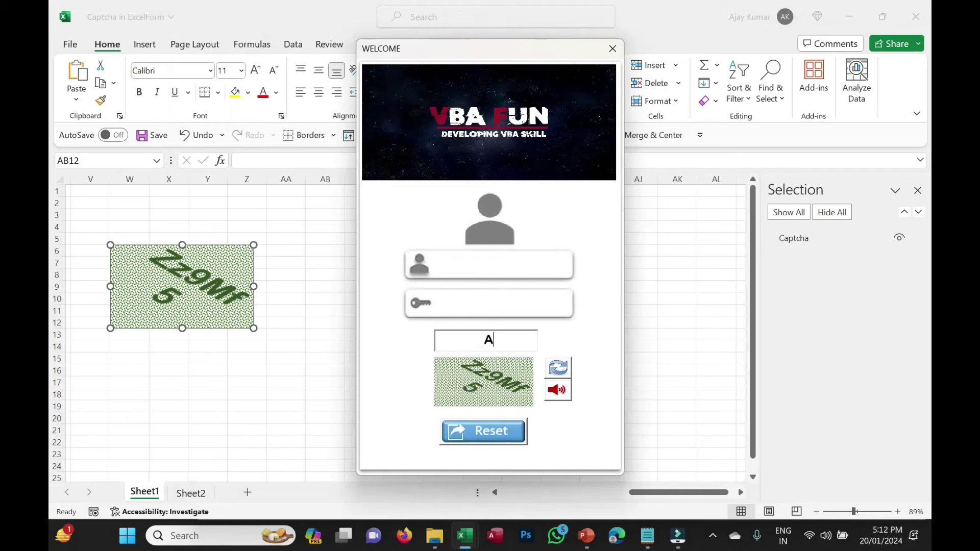
type("z9m")
key("BackSpace")
type("Mf5")
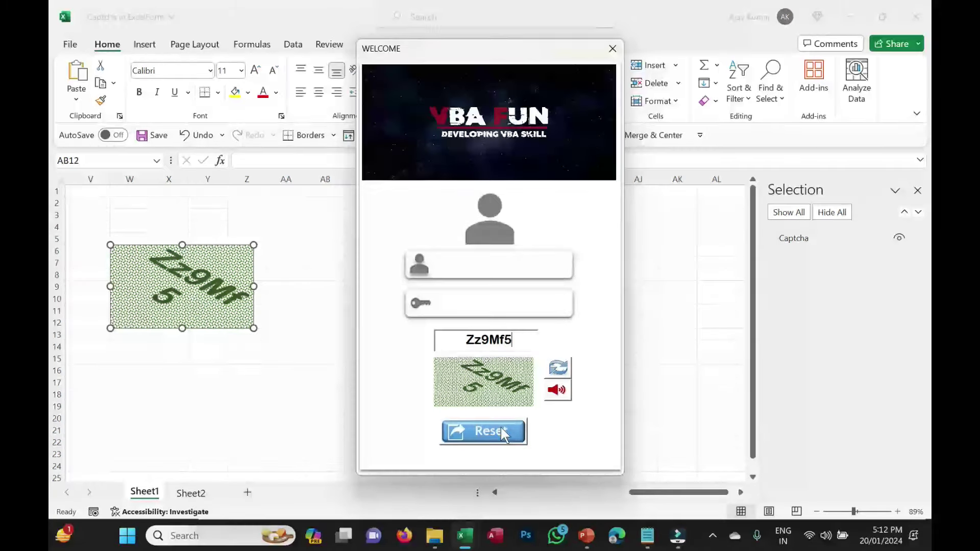
left_click(501, 427)
left_click(496, 309)
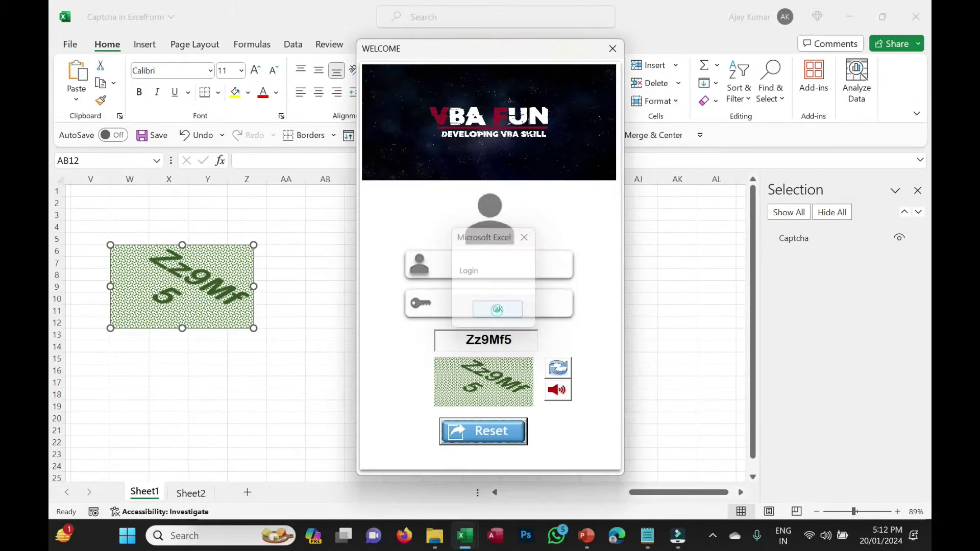
Step: Change the entry to zz9Mf5, click Reset, dismiss Wrong Captcha, and close the form
key("Delete")
type("z")
left_click(493, 441)
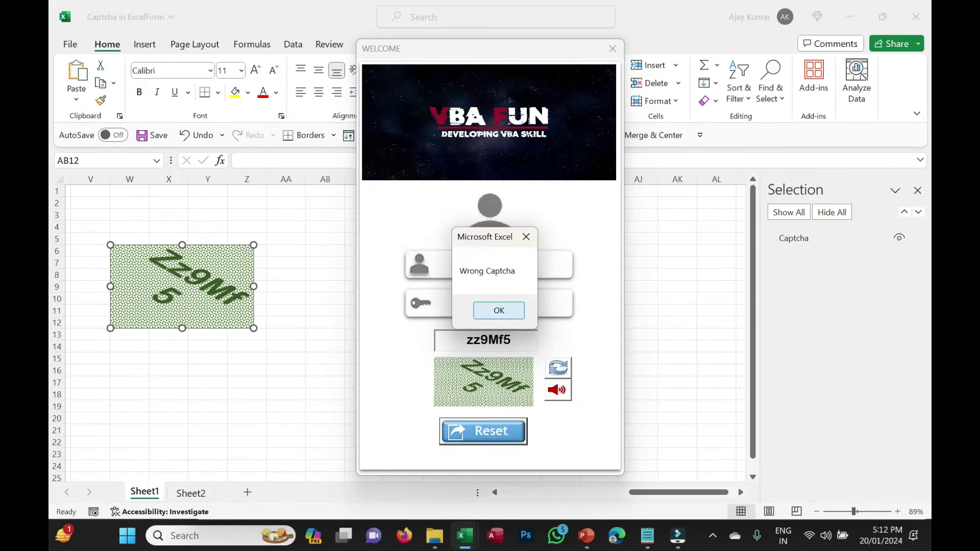
left_click(499, 310)
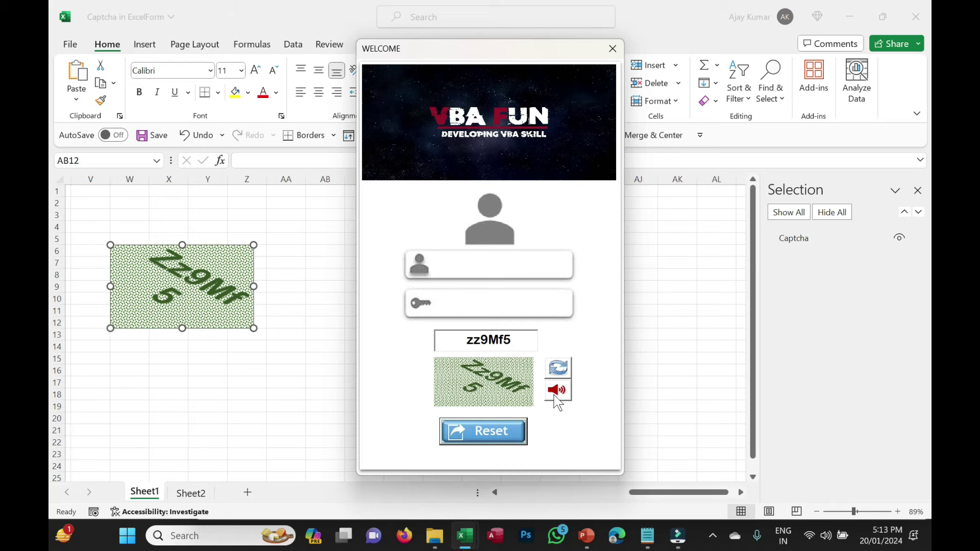
left_click(612, 48)
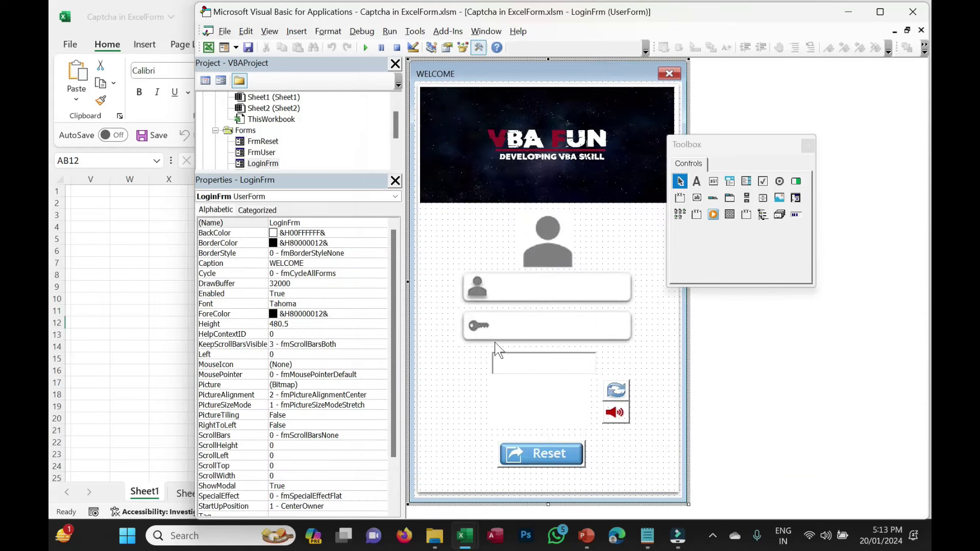
Step: Put Application.Speech.Speak (TextVal) in the new SpeakBtn_Click handler and run the login form
double_click(619, 419)
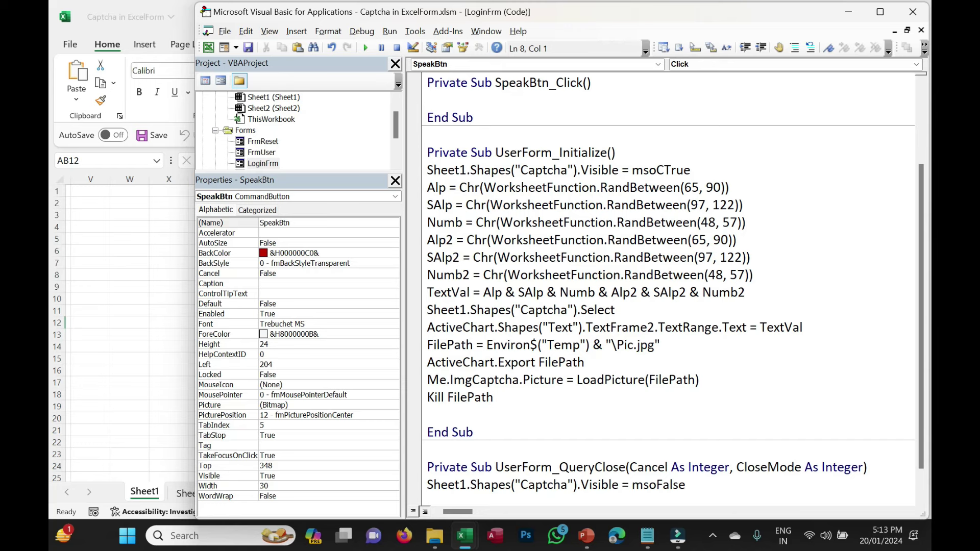
type("Application.")
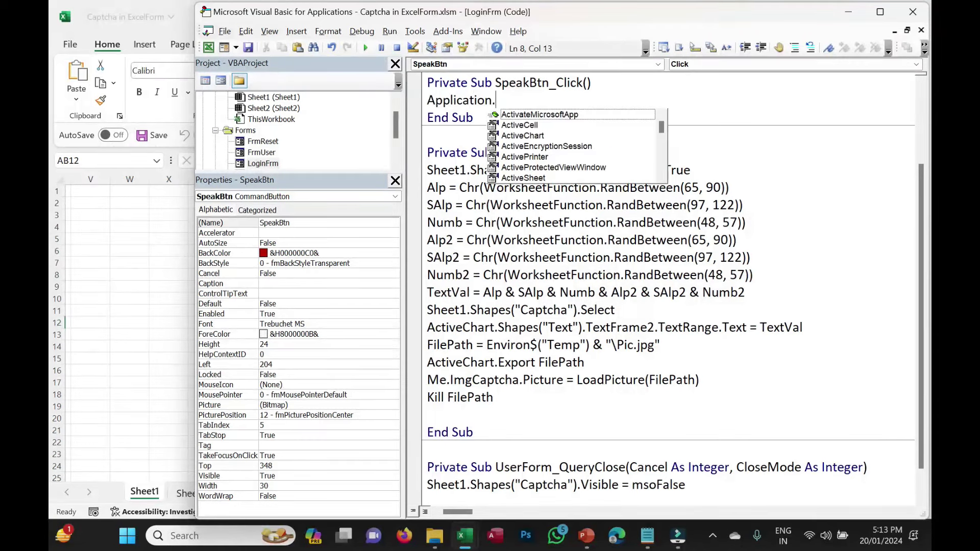
type("spe")
key("Tab")
type(".s")
key("Tab")
type("(")
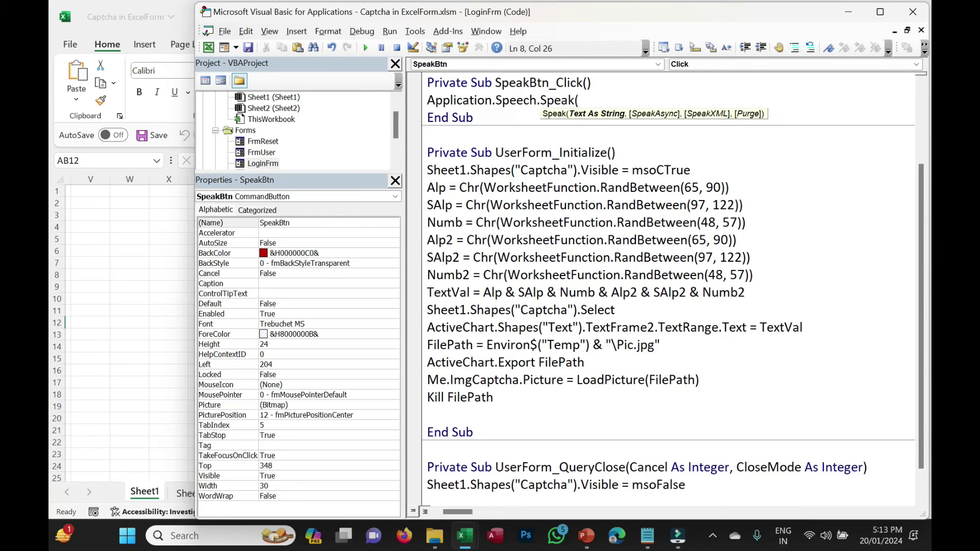
type("TextVal)")
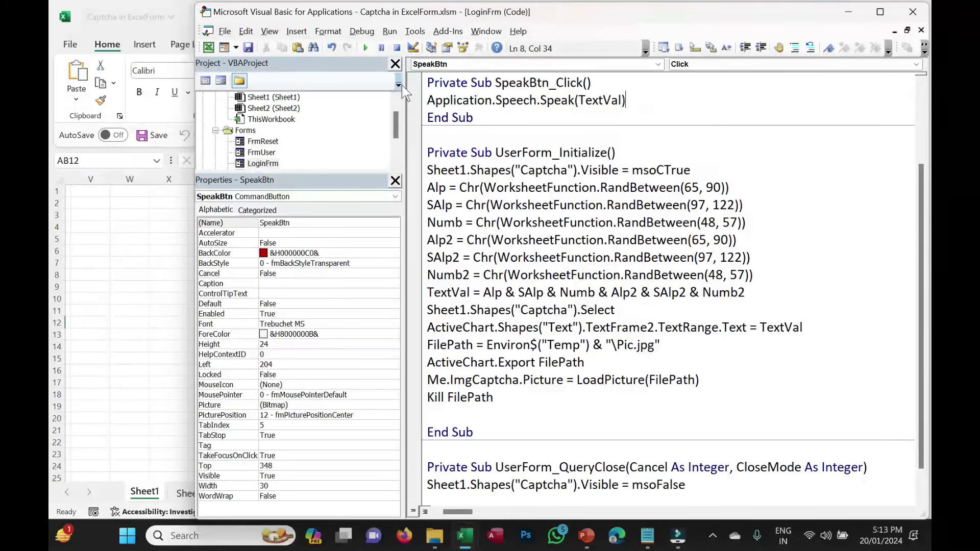
left_click(367, 49)
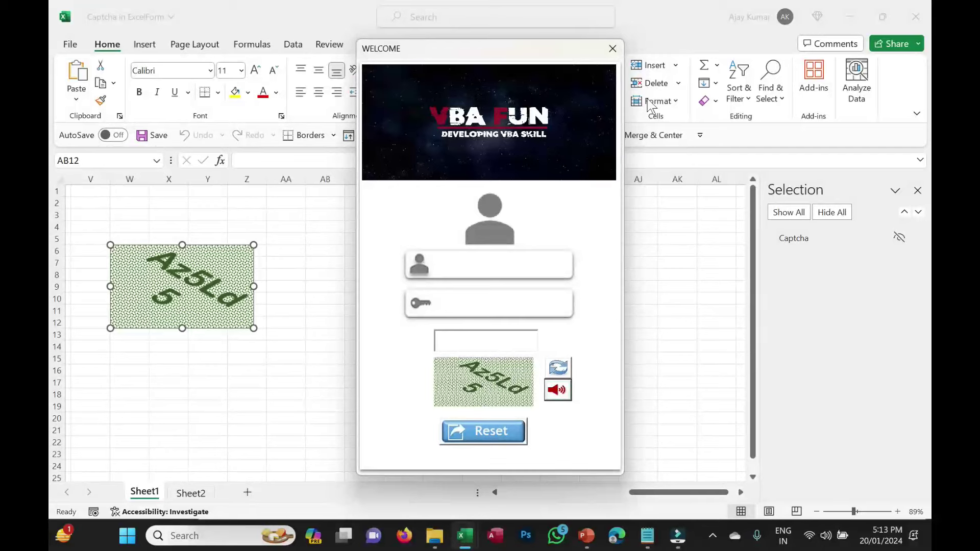
Step: Close and rerun the login form, click its captcha refresh button, close it, and show LoginFrm's code
left_click(613, 48)
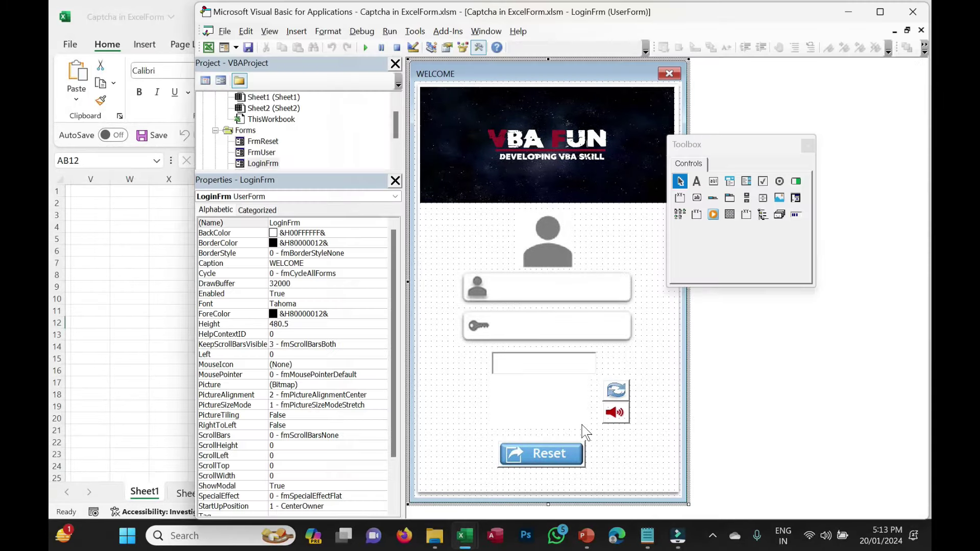
left_click(366, 47)
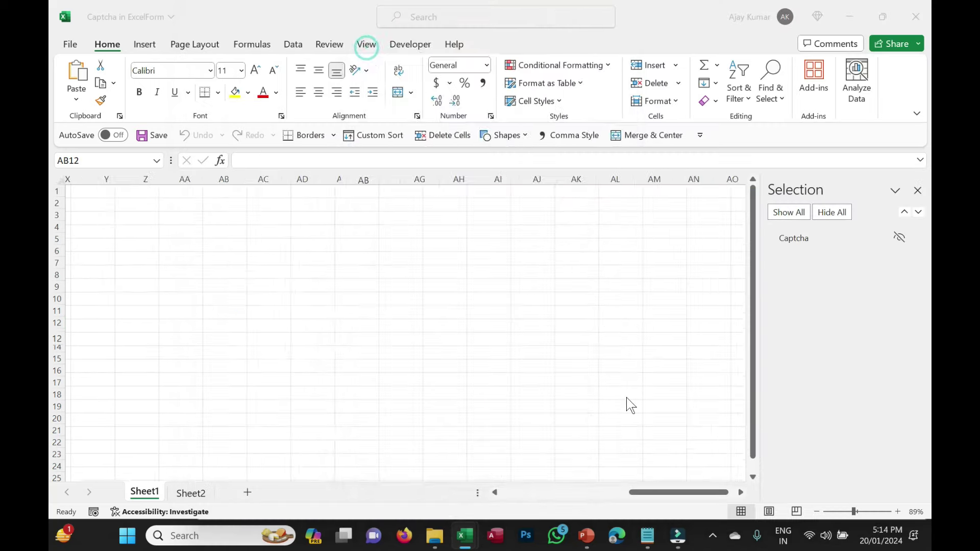
left_click(561, 365)
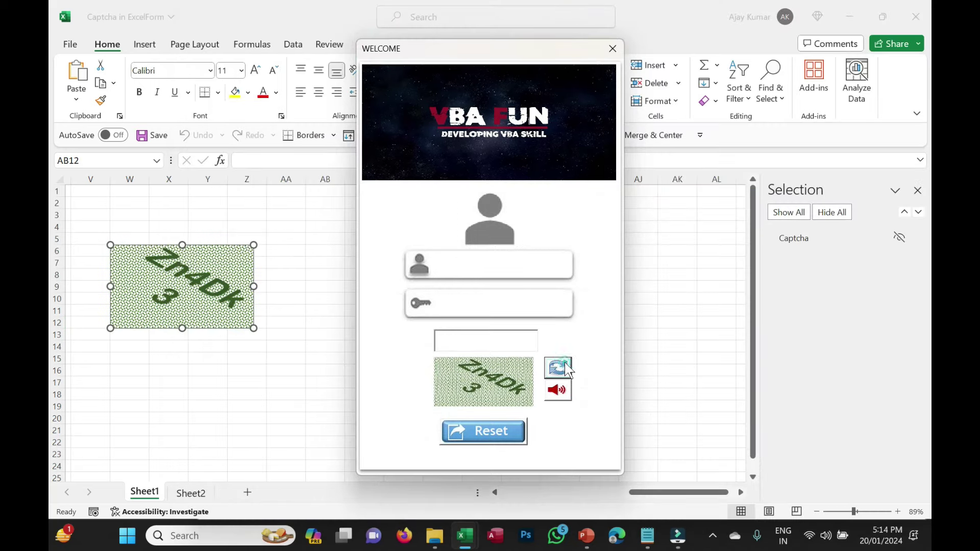
left_click(612, 48)
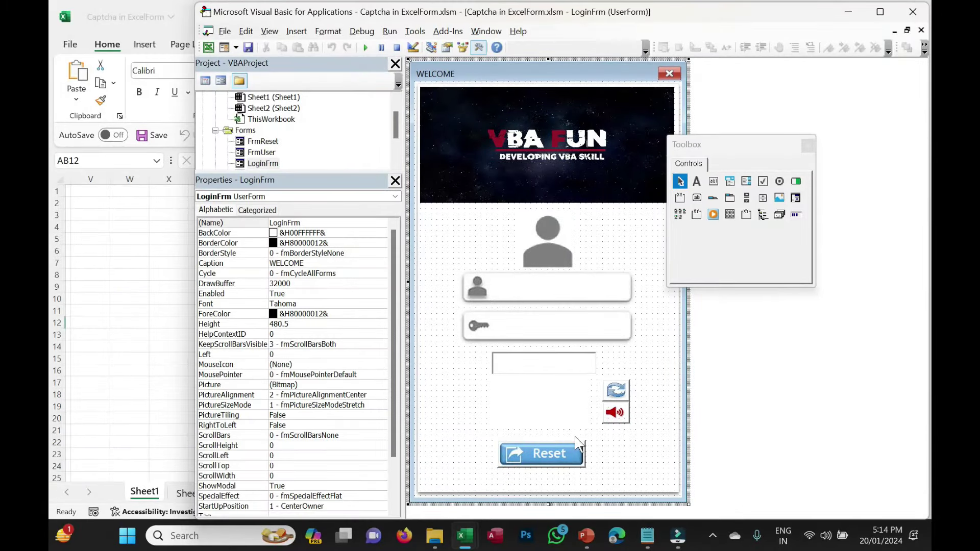
key("F7")
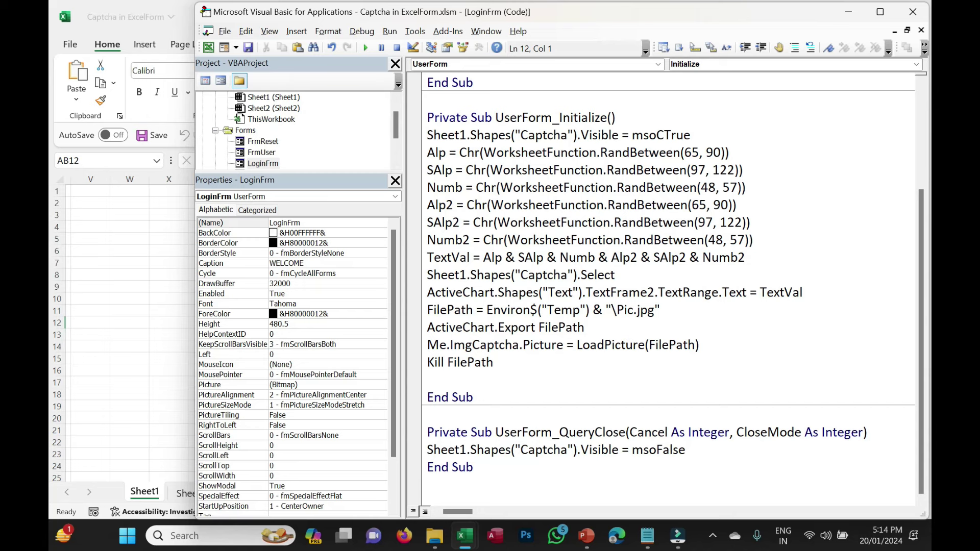
Step: Add a UserForm_Initialize call to RefereshBtn_Click and run the login form
double_click(545, 117)
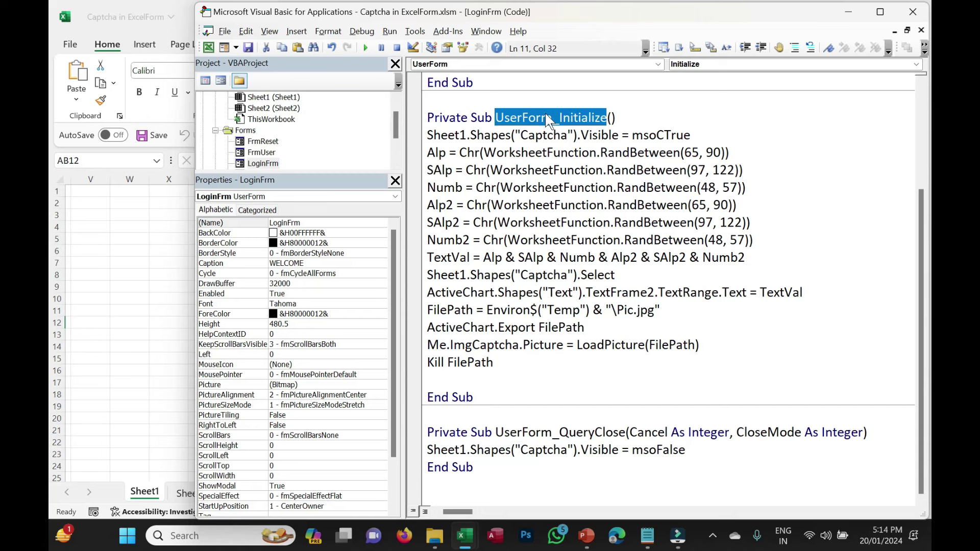
double_click(269, 165)
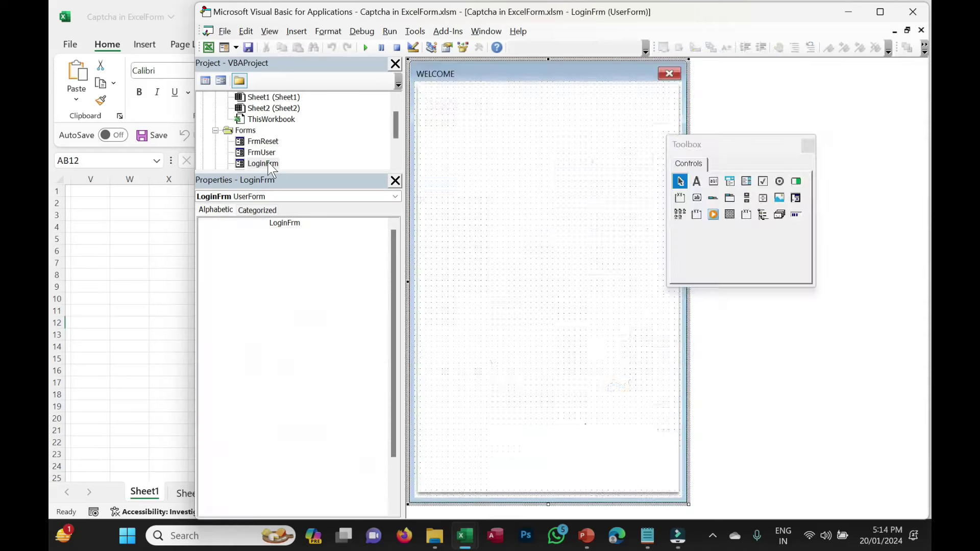
double_click(624, 397)
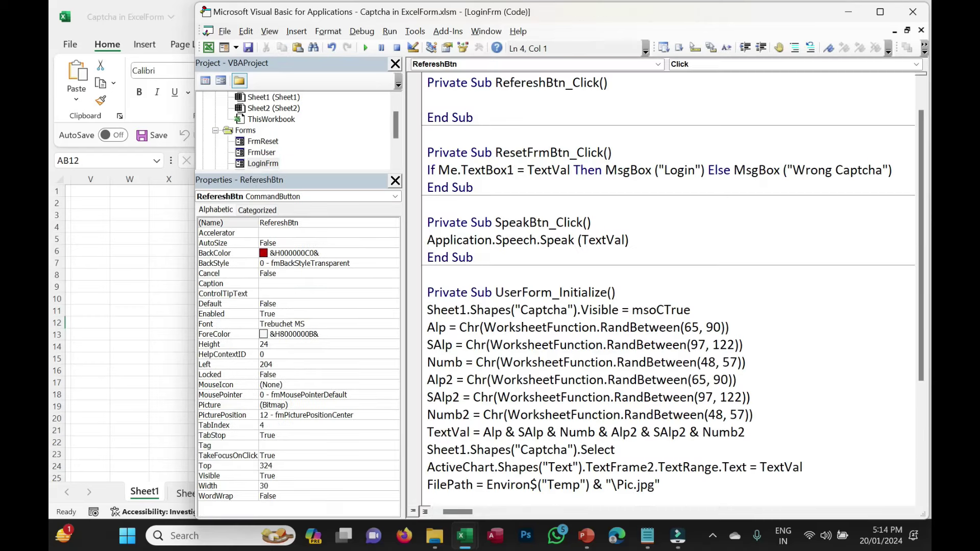
type("UserForm_Initialize")
left_click(366, 46)
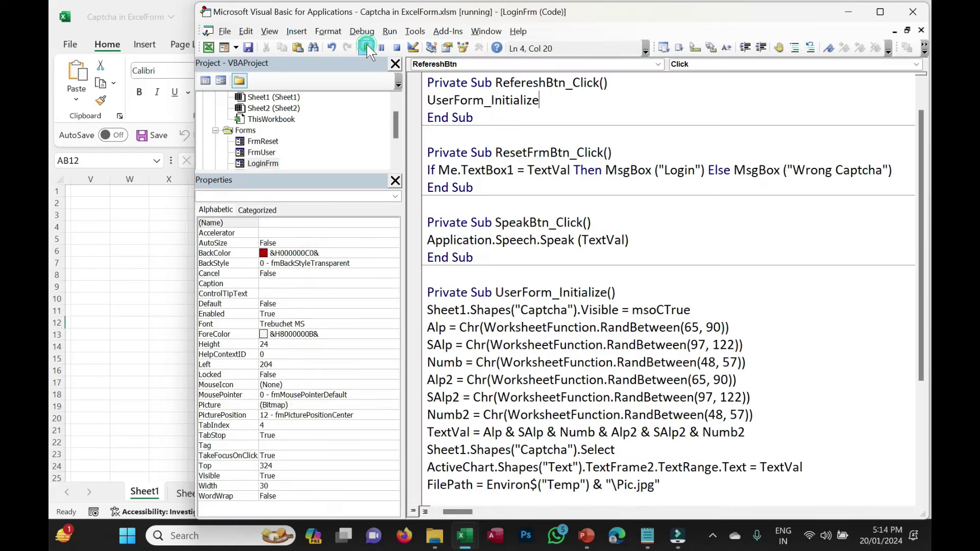
Step: Regenerate the captcha ten times with the refresh button
left_click(558, 366)
left_click(557, 367)
left_click(557, 367)
left_click(557, 367)
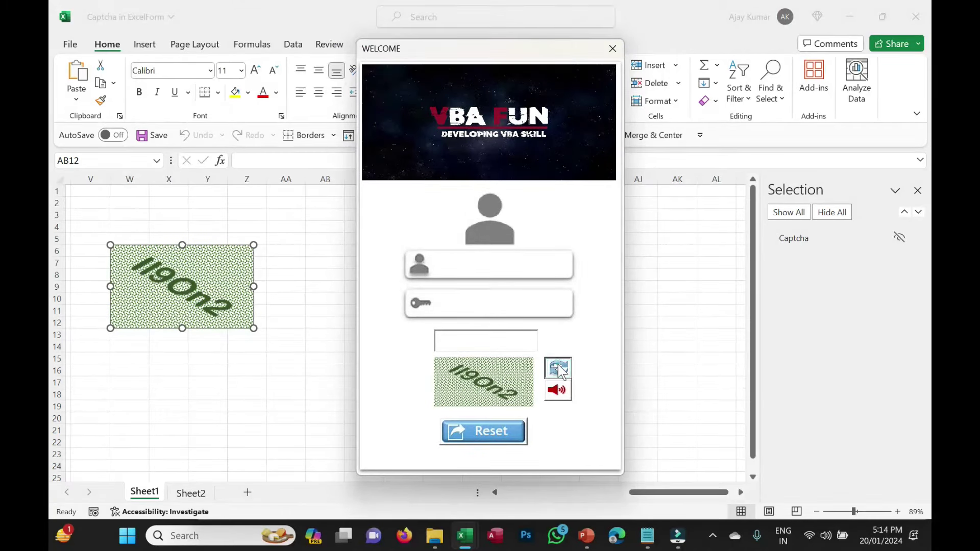
left_click(558, 367)
left_click(557, 367)
left_click(558, 367)
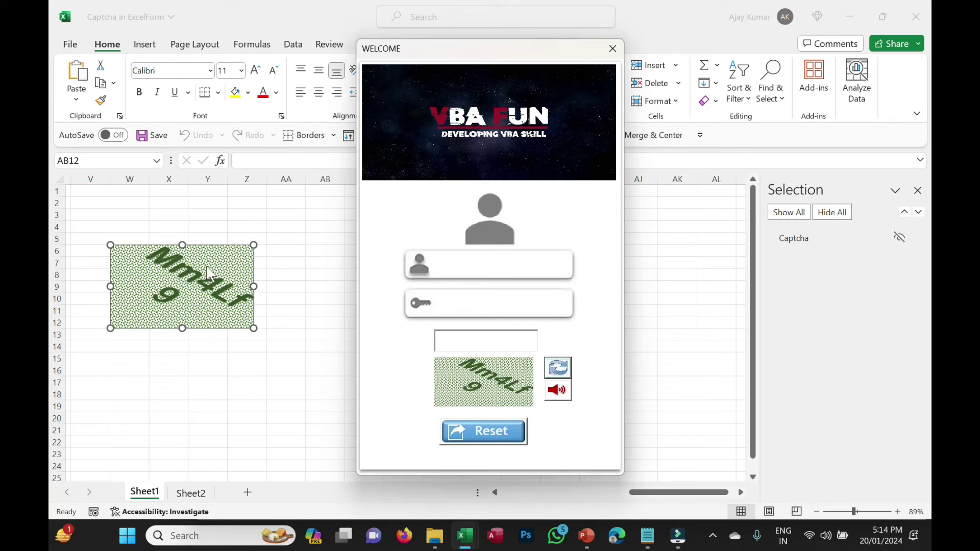
left_click(561, 368)
left_click(561, 368)
left_click(561, 370)
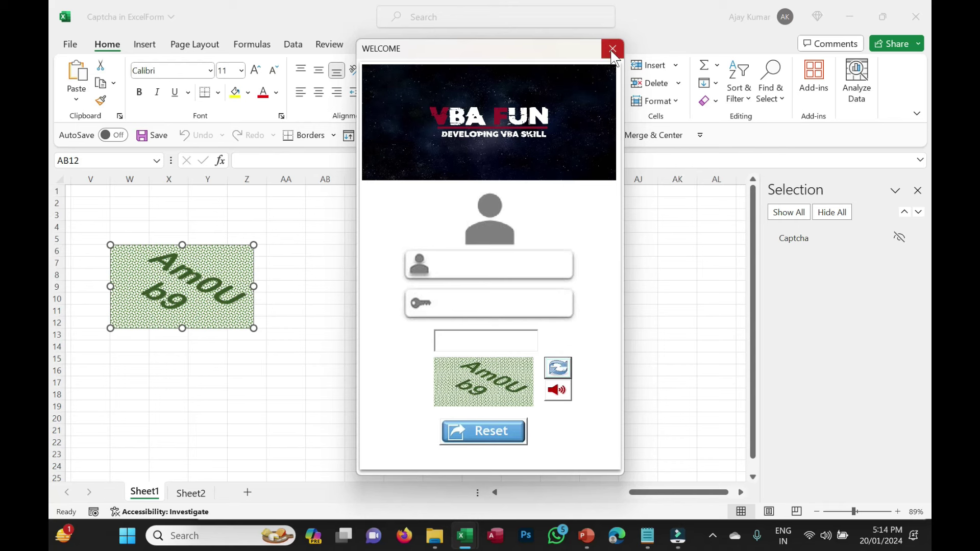
Step: Hear several new captchas spoken aloud between refreshes, then close the login form
left_click(559, 393)
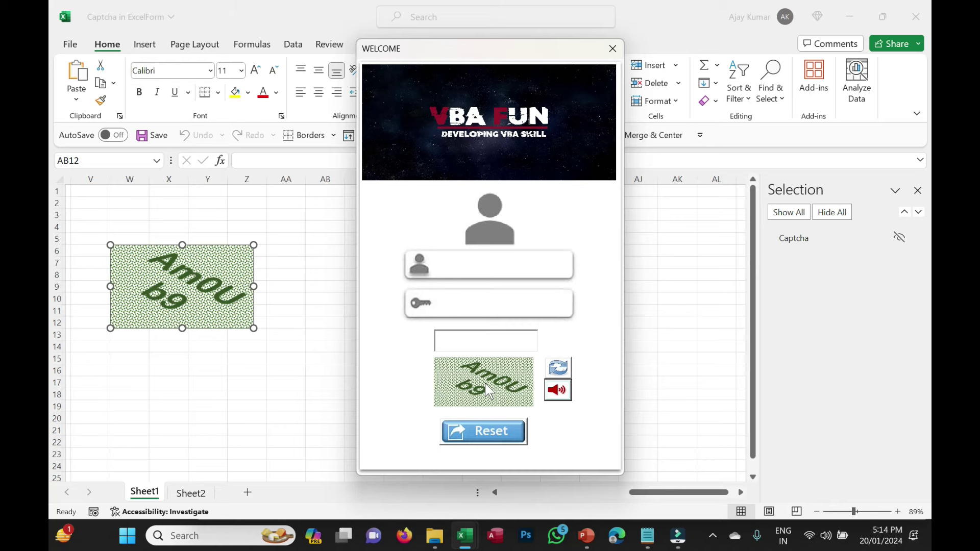
left_click(558, 369)
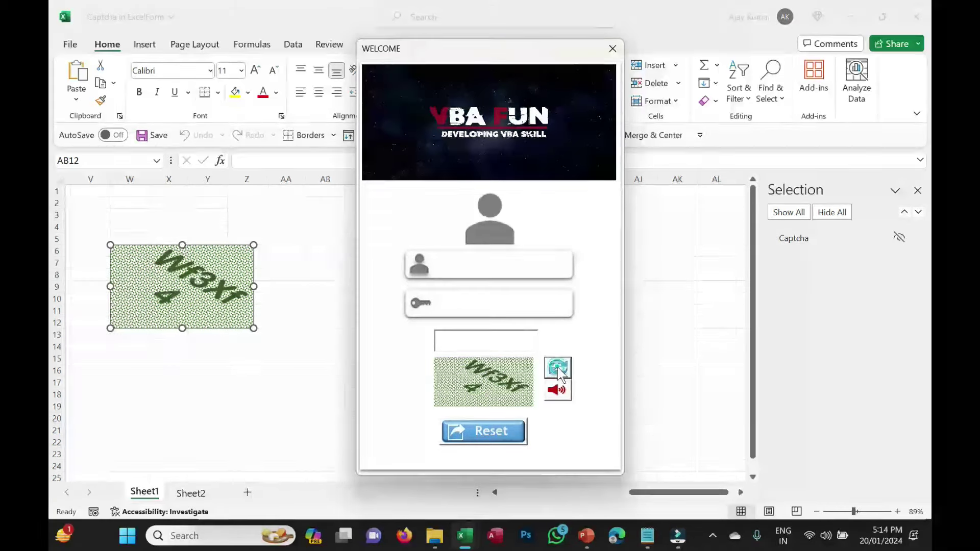
left_click(561, 390)
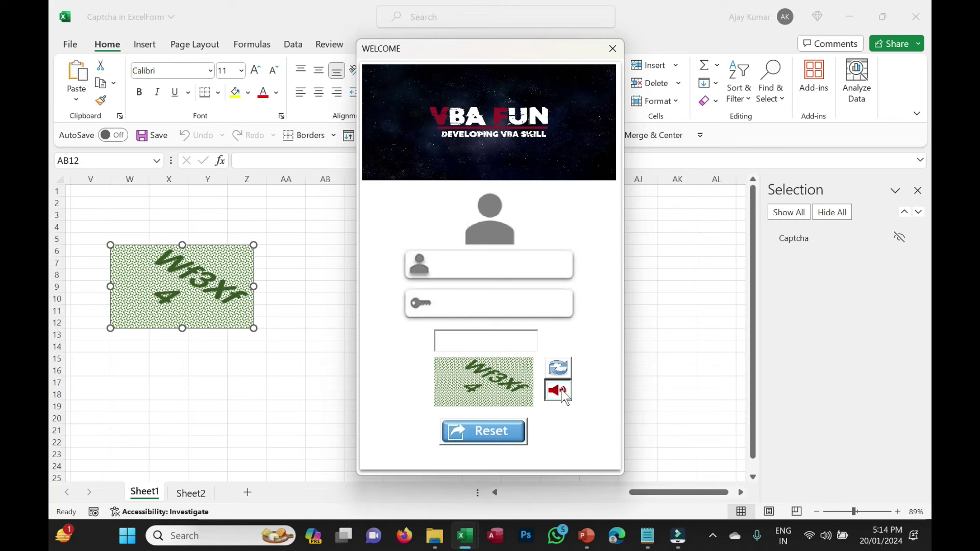
left_click(559, 371)
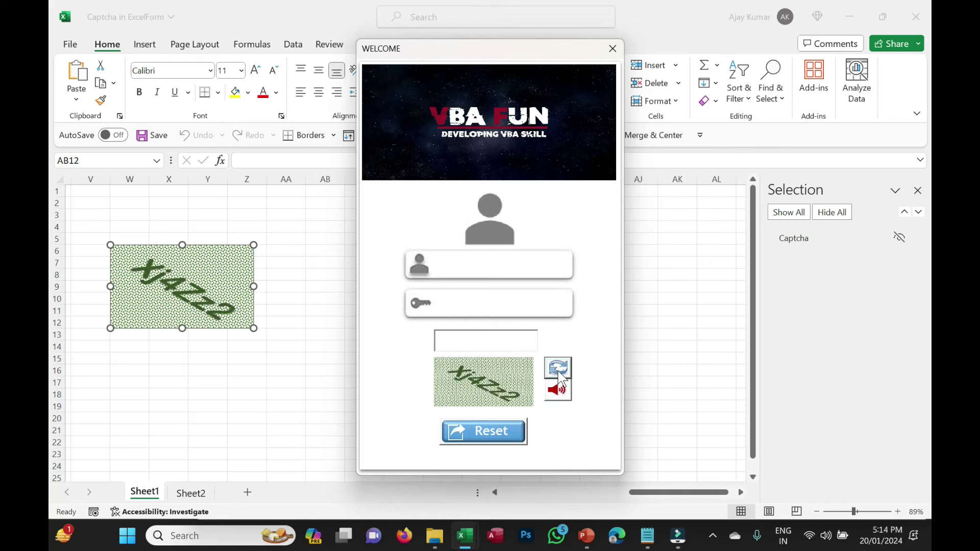
left_click(560, 376)
left_click(561, 393)
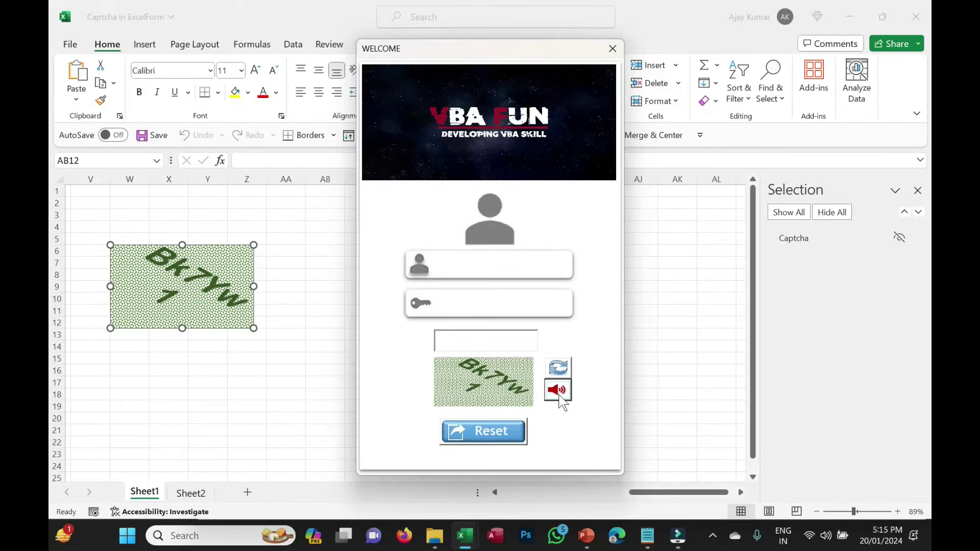
left_click(612, 48)
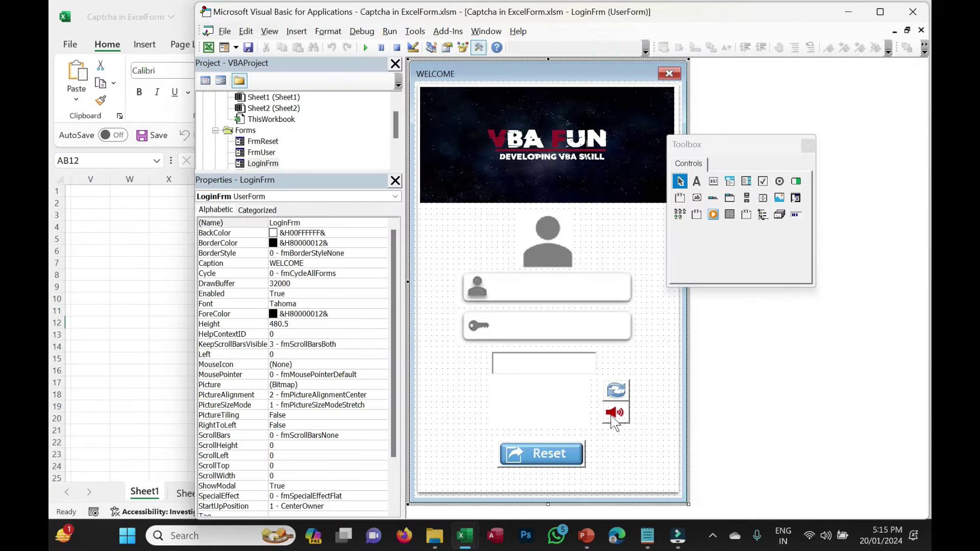
Step: Review the character assignments and TextVal line in the speaker code, then run the form
double_click(610, 416)
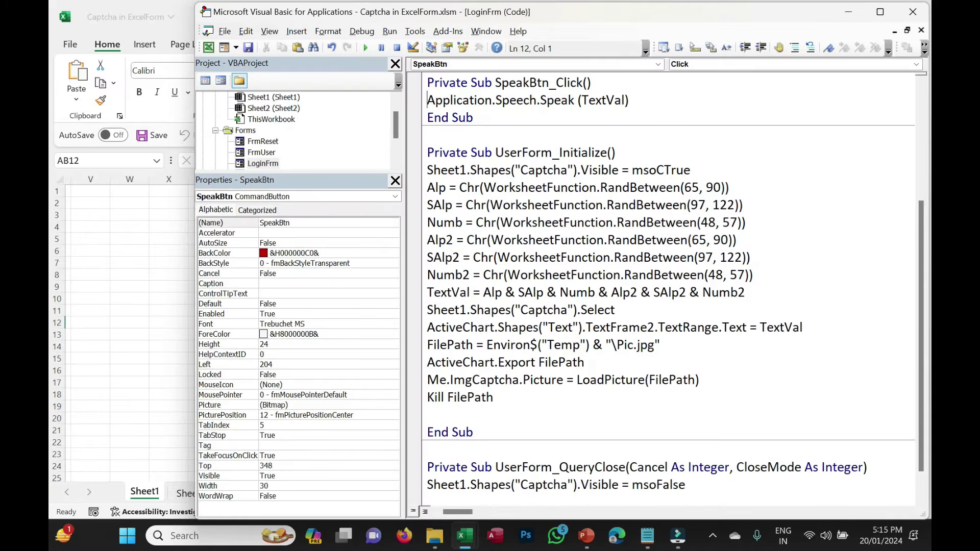
scroll(673, 285, "down", 1)
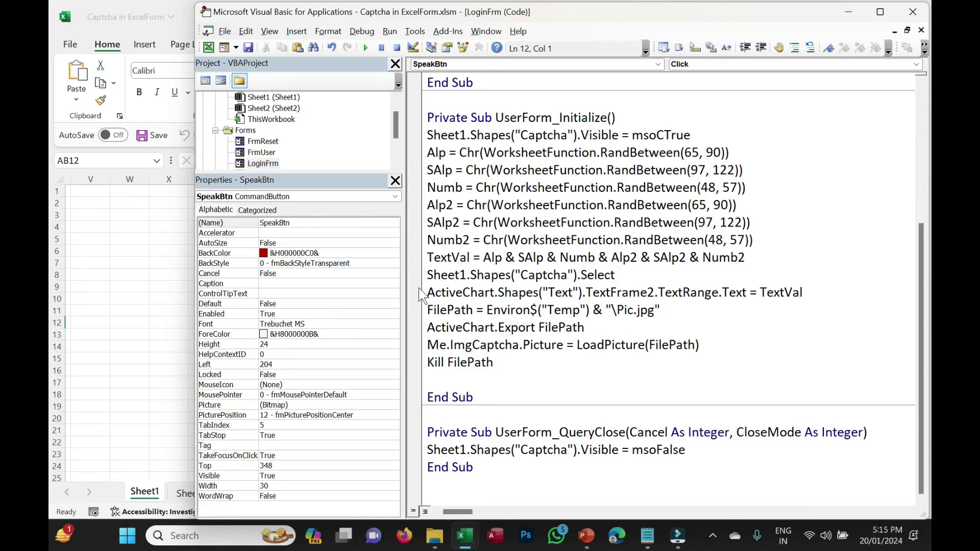
left_click_drag(427, 257, 744, 257)
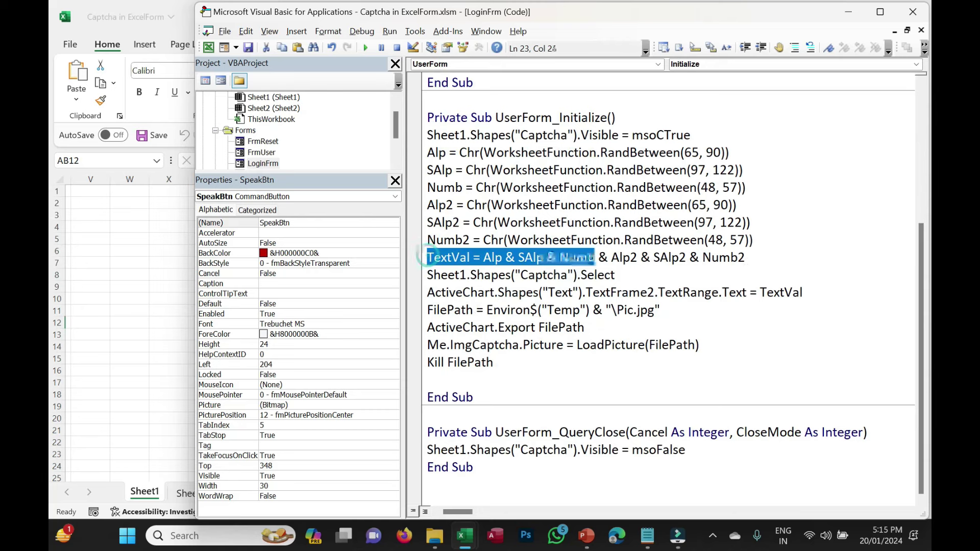
mouse_move(432, 152)
left_mouse_down()
mouse_move(478, 240)
mouse_move(752, 240)
left_mouse_up()
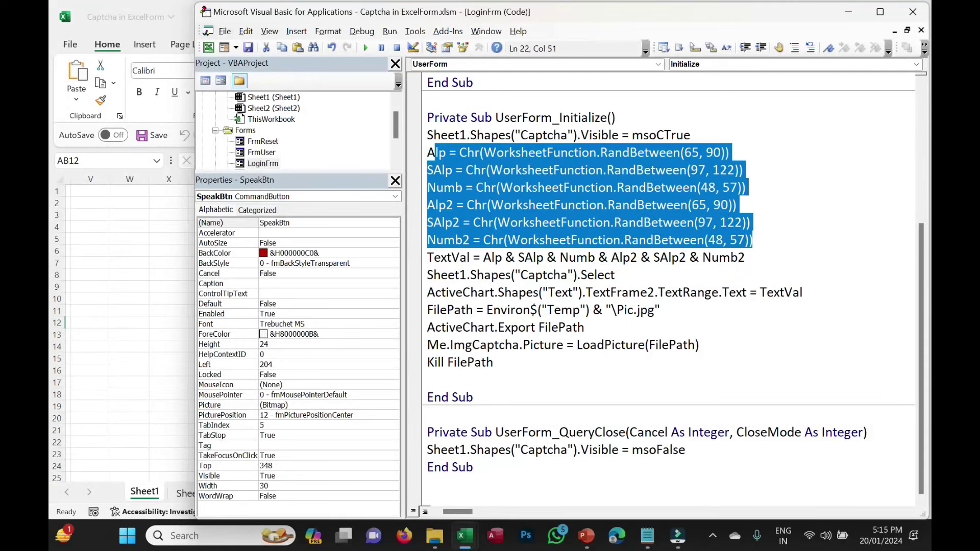
left_click(433, 257)
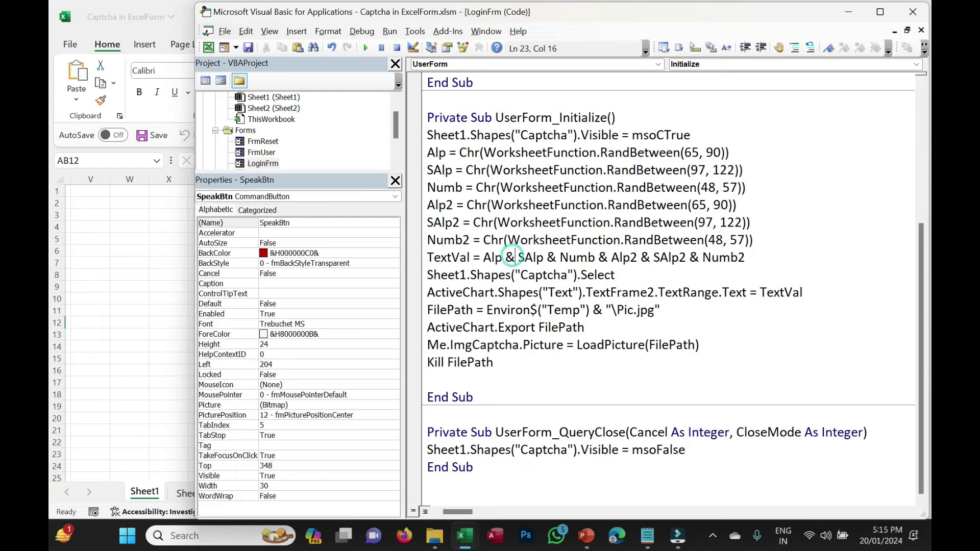
left_click_drag(482, 257, 614, 274)
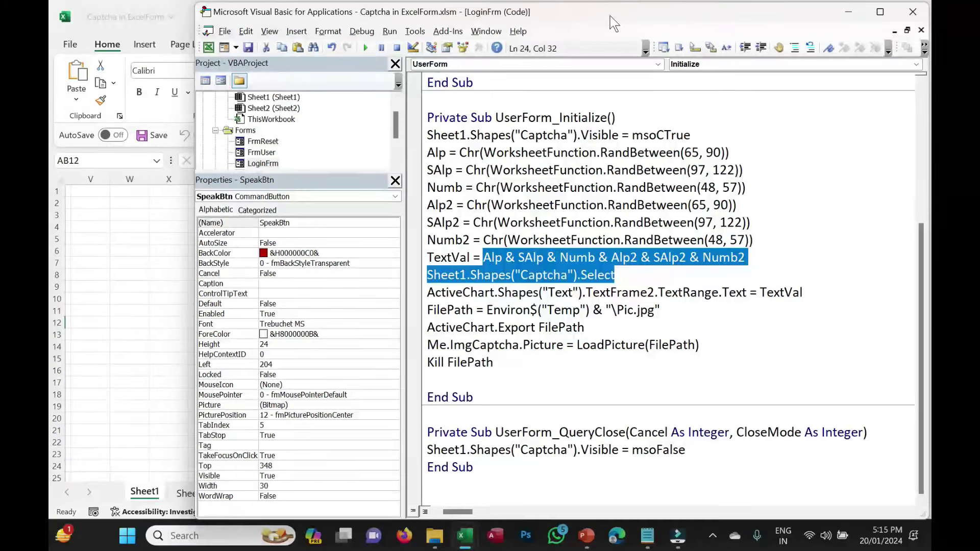
left_click_drag(610, 16, 641, 64)
left_click(558, 253)
key("F5")
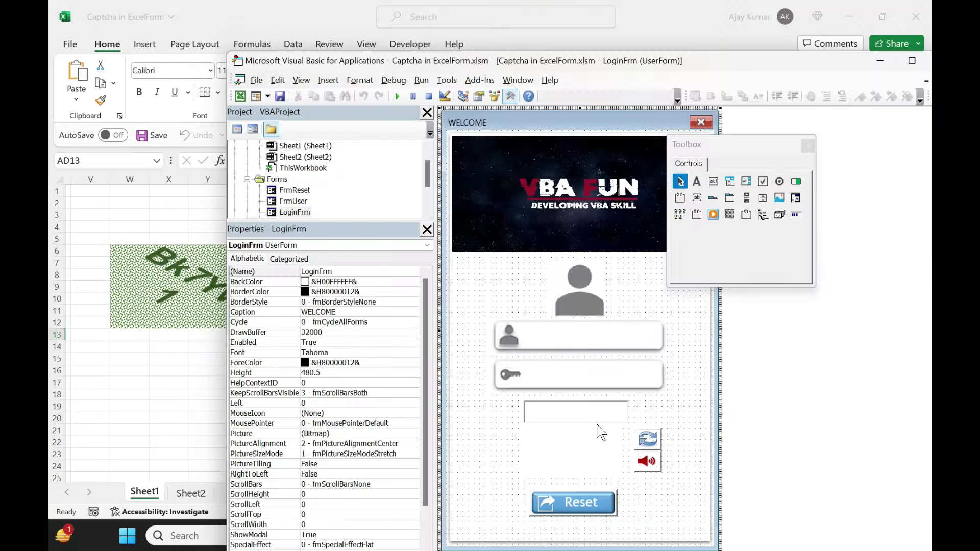
Step: Insert a "," & separator after Alp in the TextVal line
double_click(645, 465)
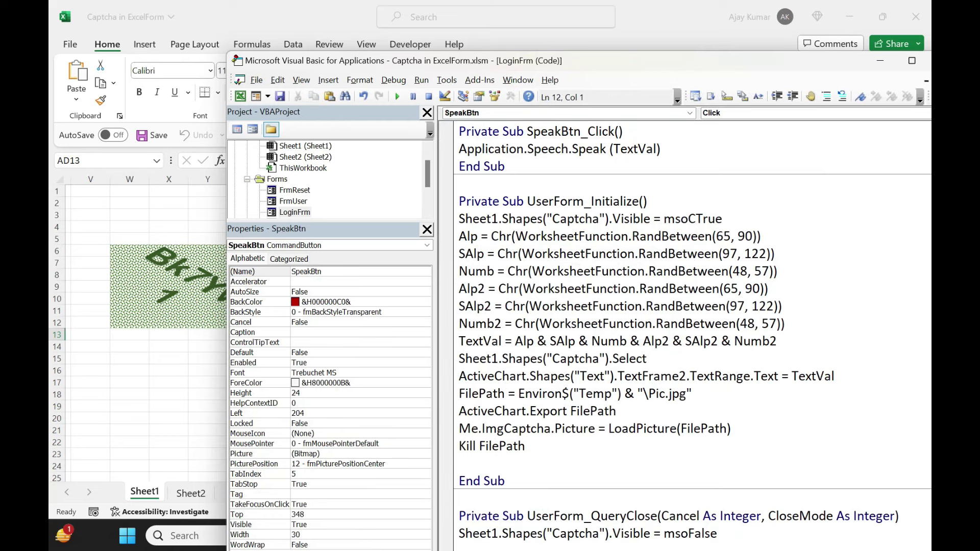
scroll(693, 334, "down", 1)
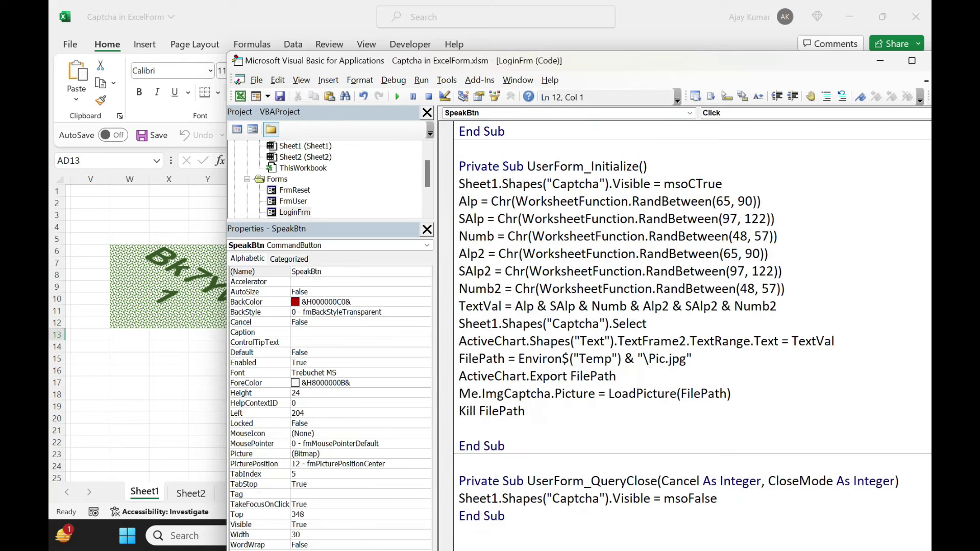
left_click(546, 306)
type("\"")
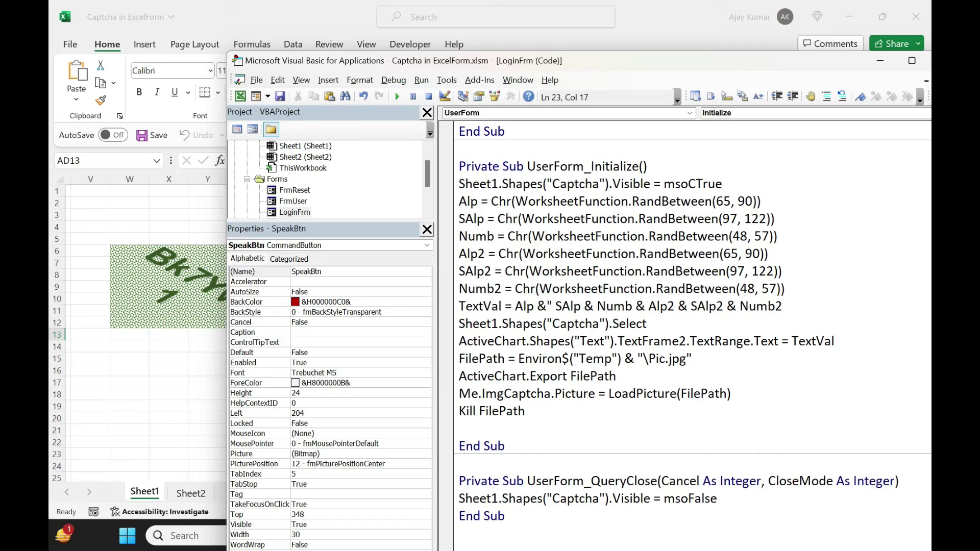
type(",\"&")
left_click_drag(571, 306, 537, 306)
left_click(553, 306)
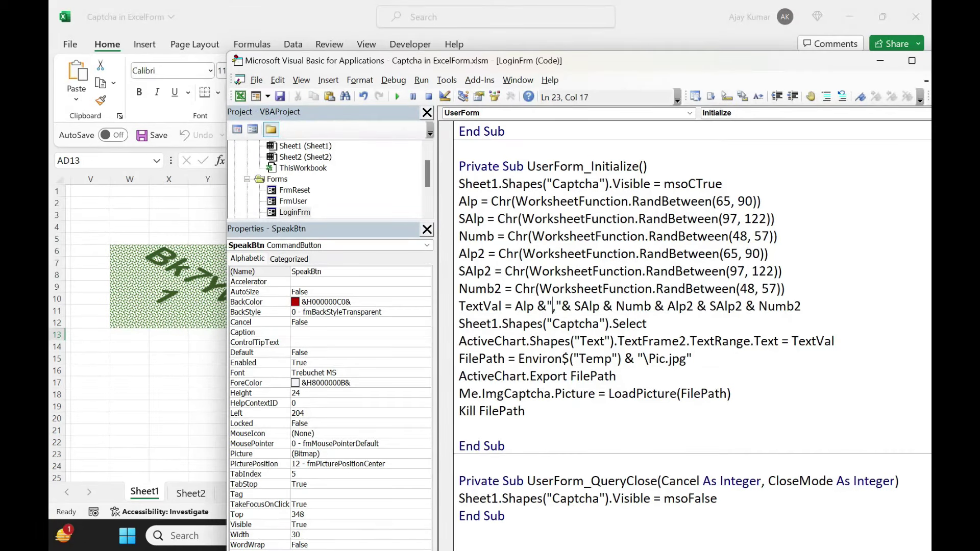
key("Left")
key("Right")
key("Right")
key("Right")
key("Left")
key("Left")
key("Left")
key("Left")
key("Left")
key("Left")
key("Right")
key("Right")
key("Right")
key("Left")
Step: Copy the comma separator between the remaining variables and run the form to preview
key("shift+Right")
key("shift+Right")
key("shift+Right")
key("shift+Right")
key("shift+Right")
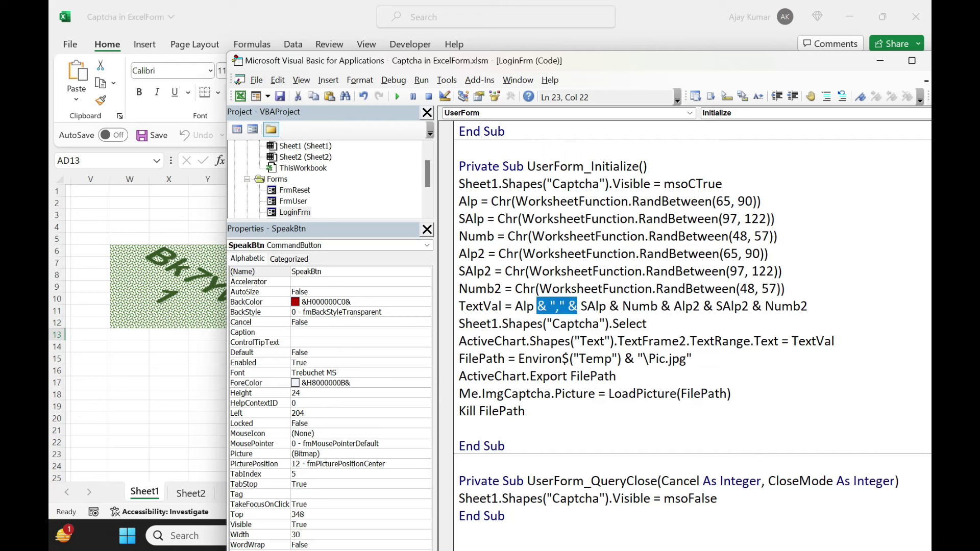
key("ctrl+c")
key("Right")
key("Right")
key("Right")
key("Right")
key("Right")
key("Right")
key("ctrl+v")
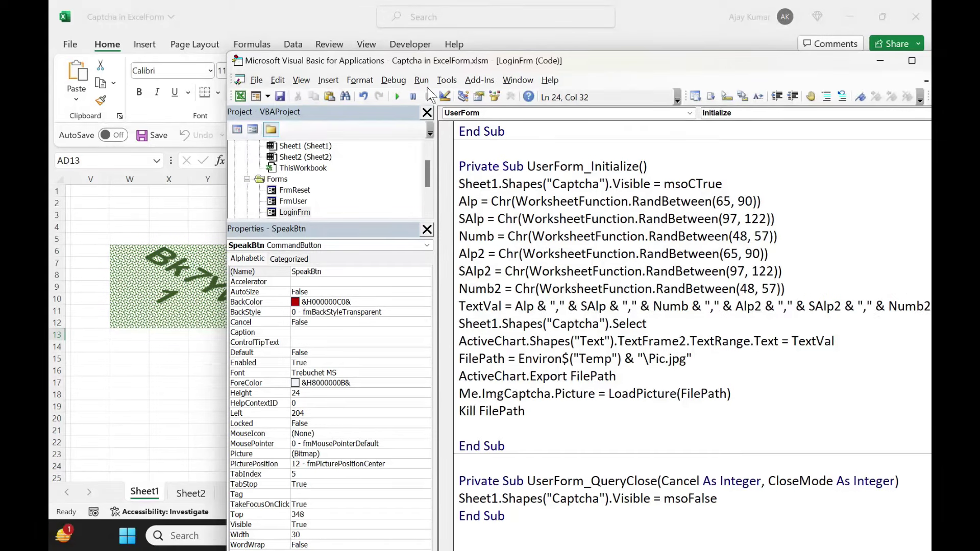
left_click(397, 97)
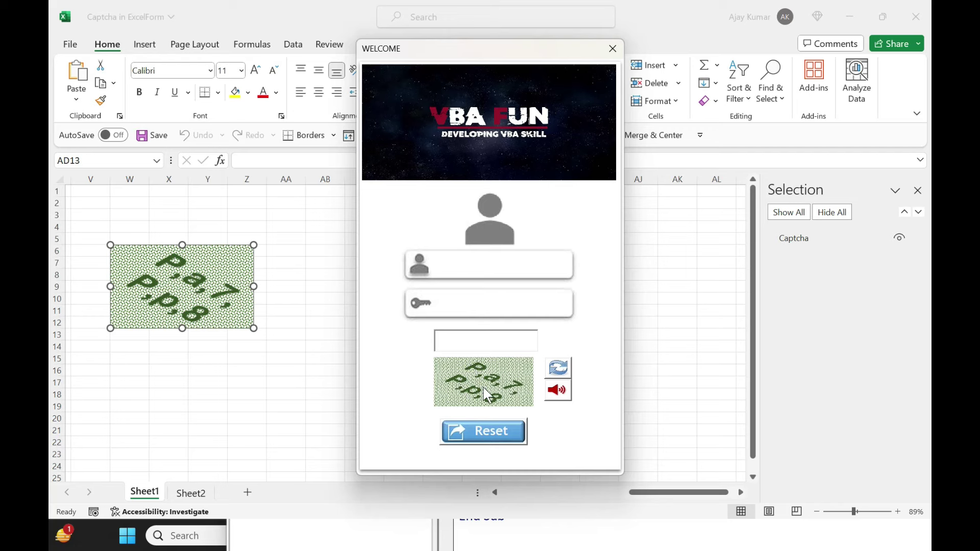
Step: Wrap TextVal in Replace(TextVal, ",", "") on the captcha picture line and rerun the form
key("alt+F11")
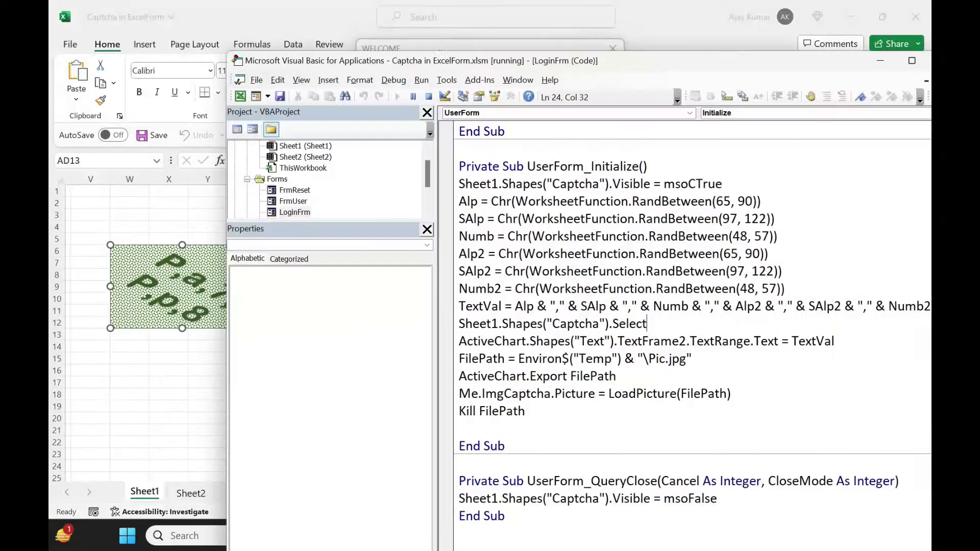
left_click(428, 96)
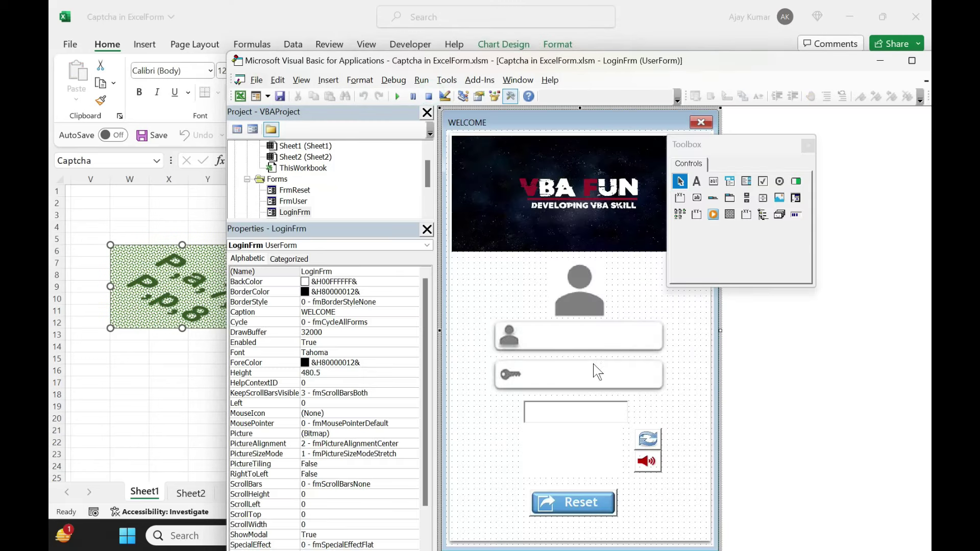
key("F7")
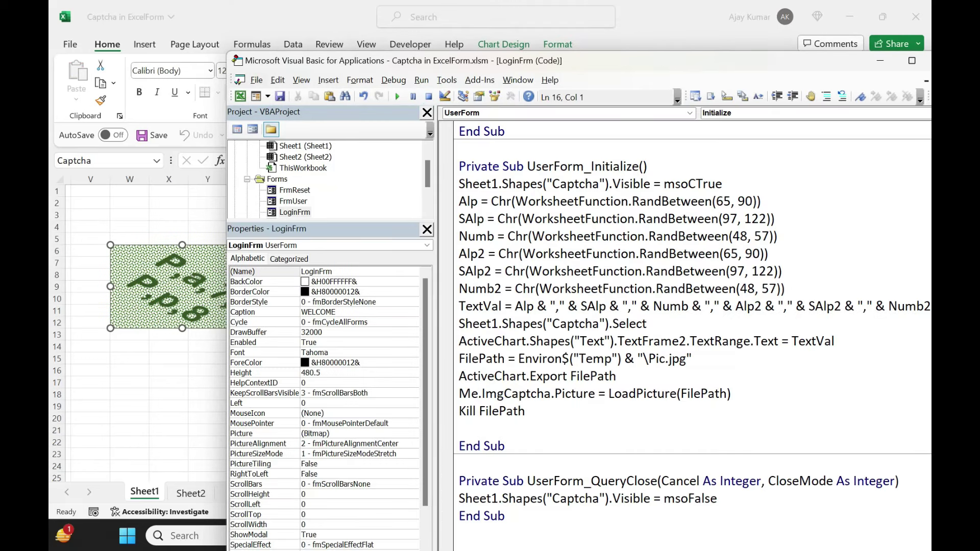
left_click_drag(473, 341, 767, 341)
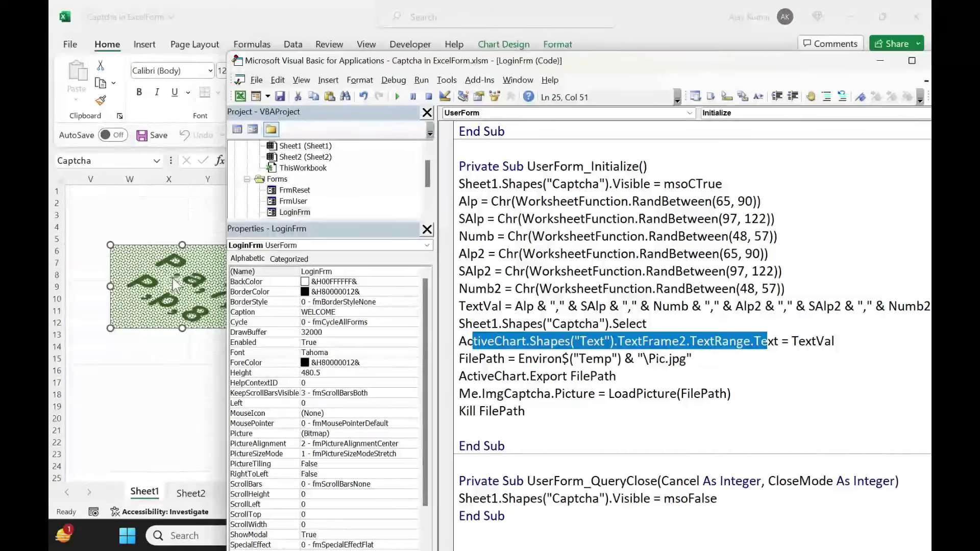
left_click(791, 341)
type("Replace(")
key("Down")
key("Return")
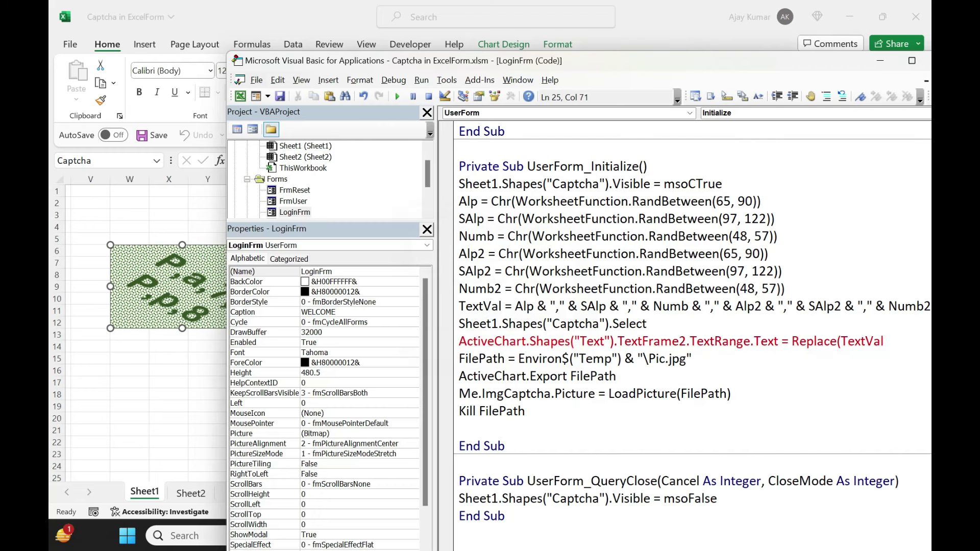
type(", \",\"")
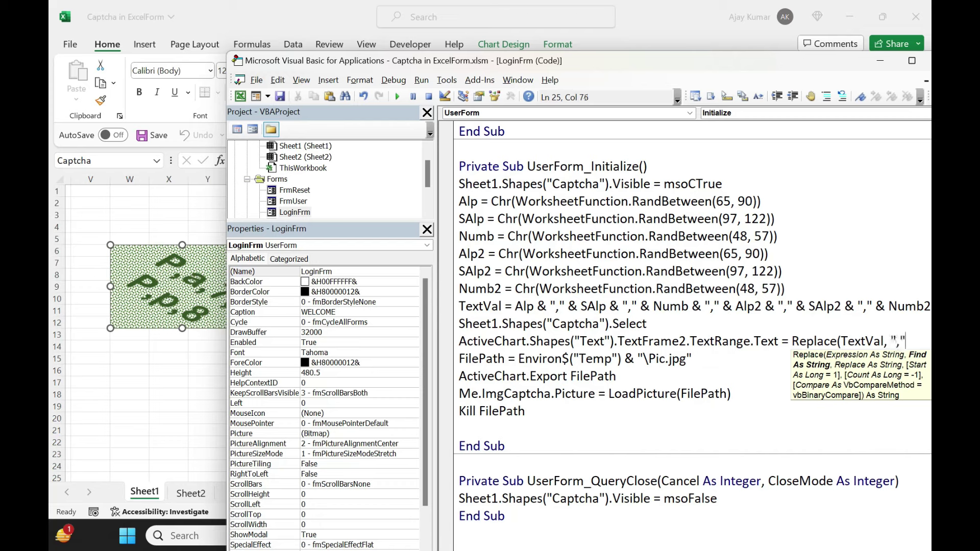
type(",\"\"")
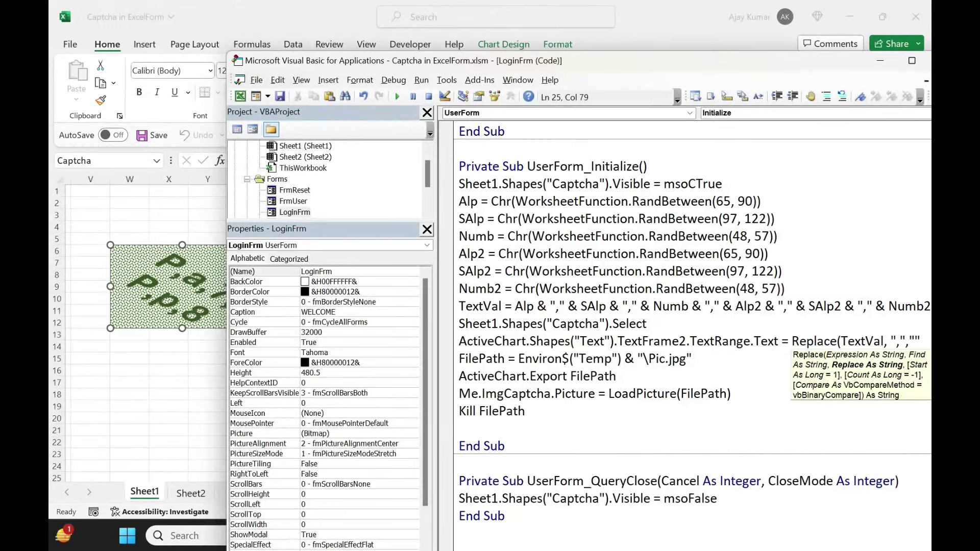
type(")")
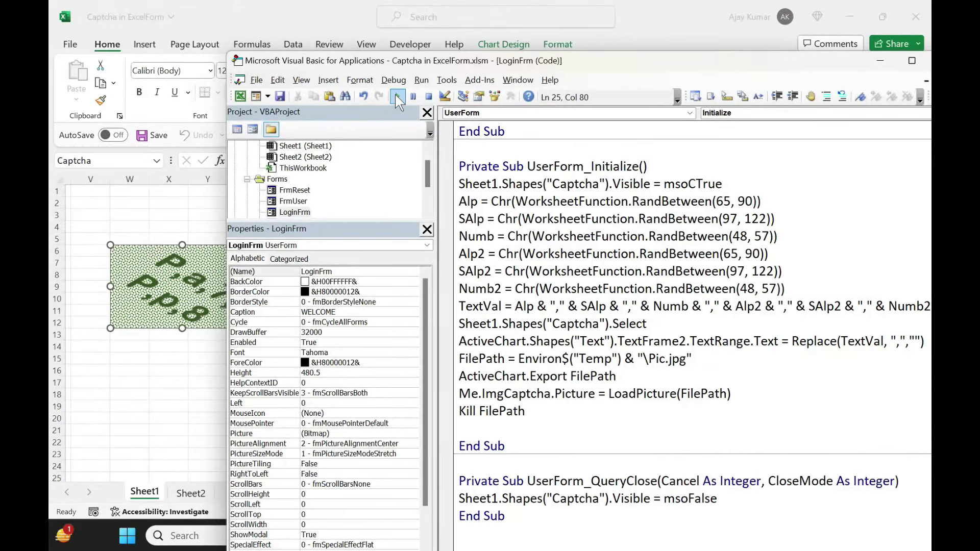
left_click(396, 96)
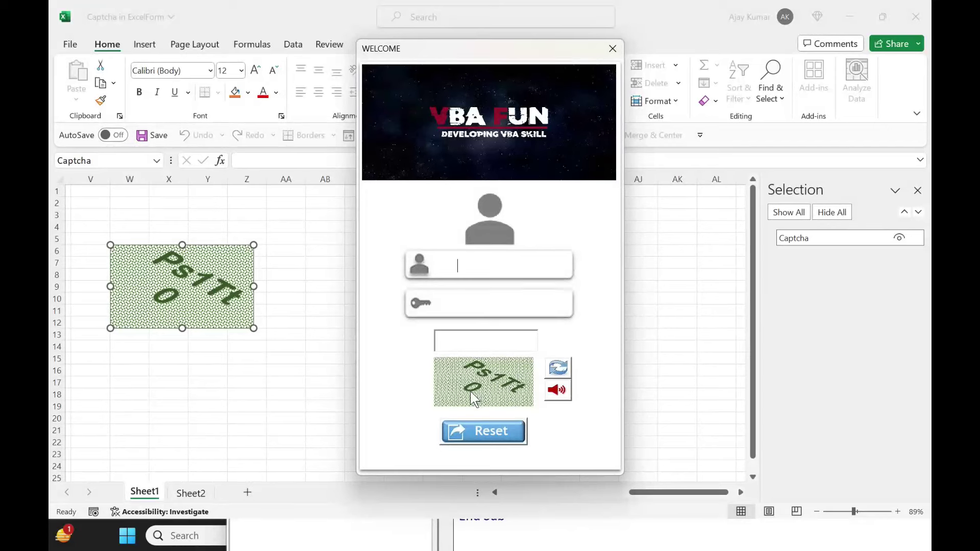
Step: Submit Ps1Tt0 as the captcha and dismiss the Wrong Captcha message
left_click(456, 346)
type("Ps1Tt0")
left_click(485, 432)
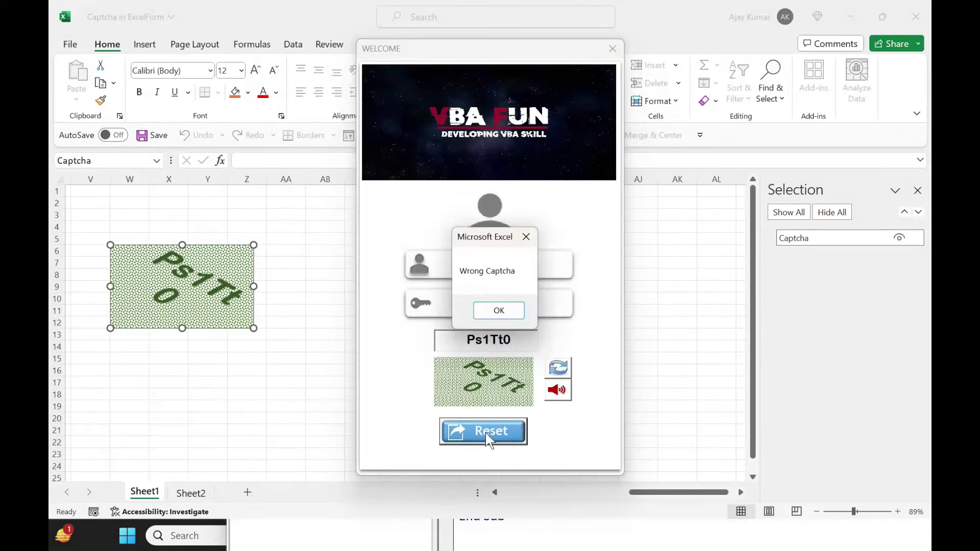
left_click(504, 312)
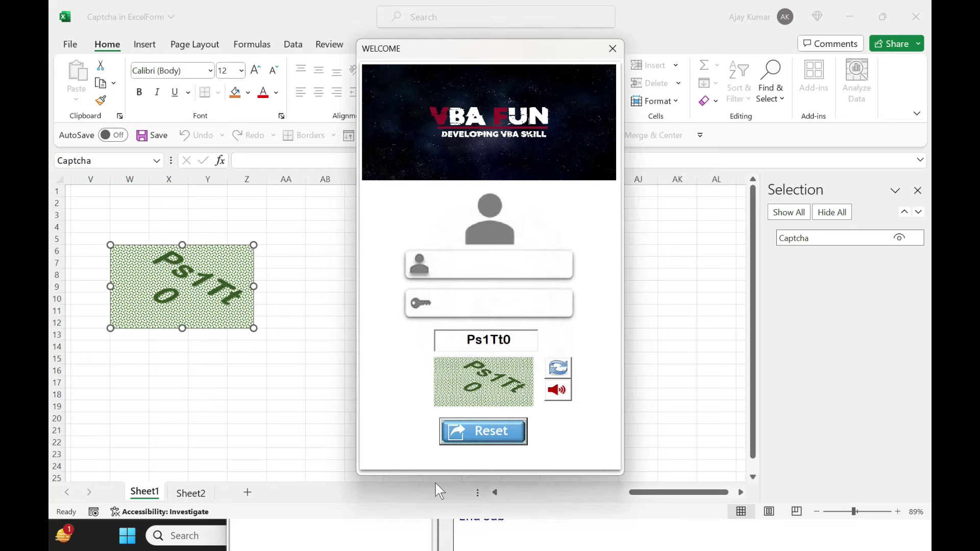
Step: Inspect the TextVal declaration and its comma separators in the code
key("alt+Tab")
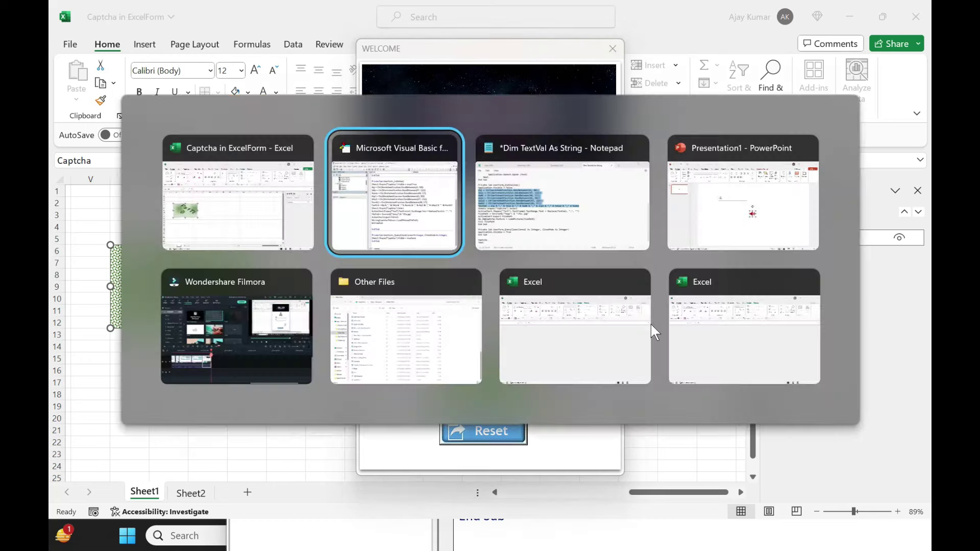
scroll(651, 324, "up", 3)
left_click(503, 131)
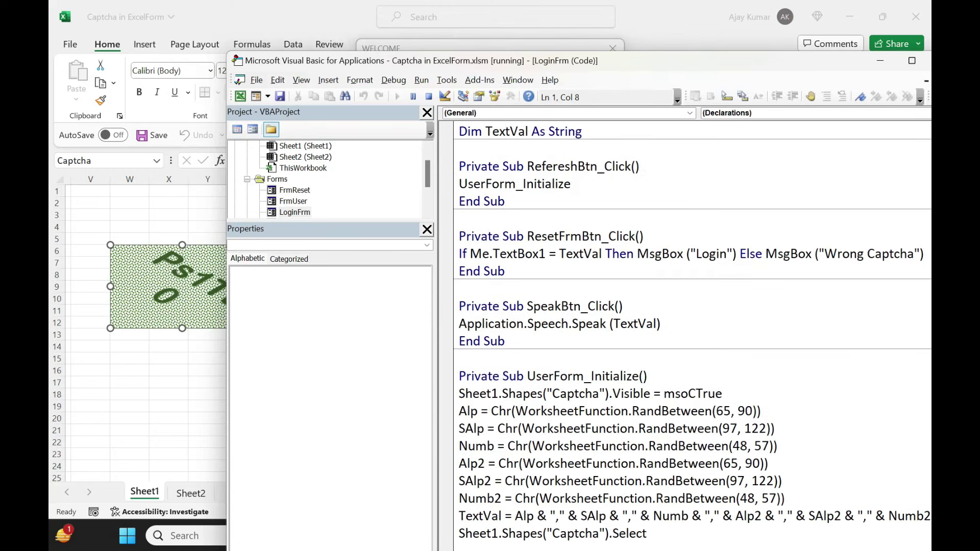
scroll(692, 331, "down", 4)
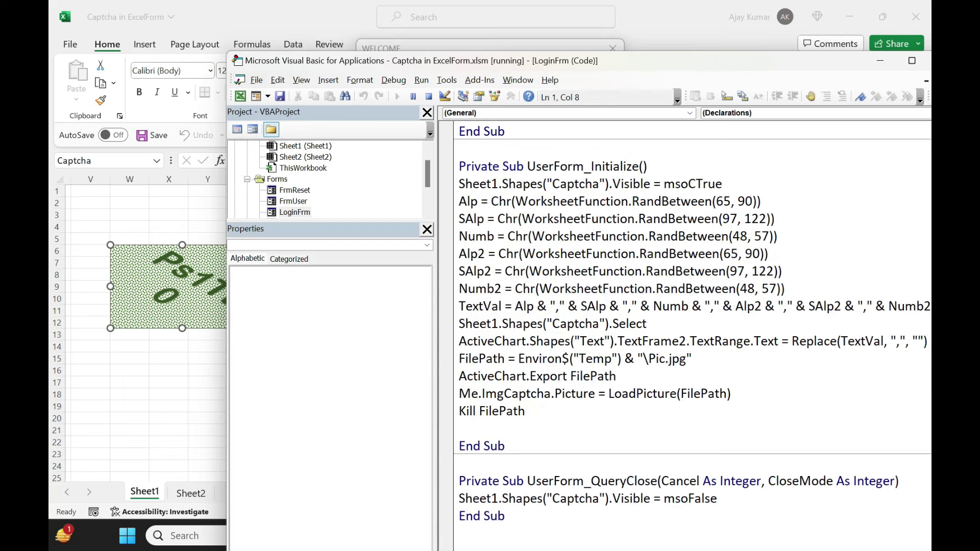
left_click_drag(549, 306, 567, 306)
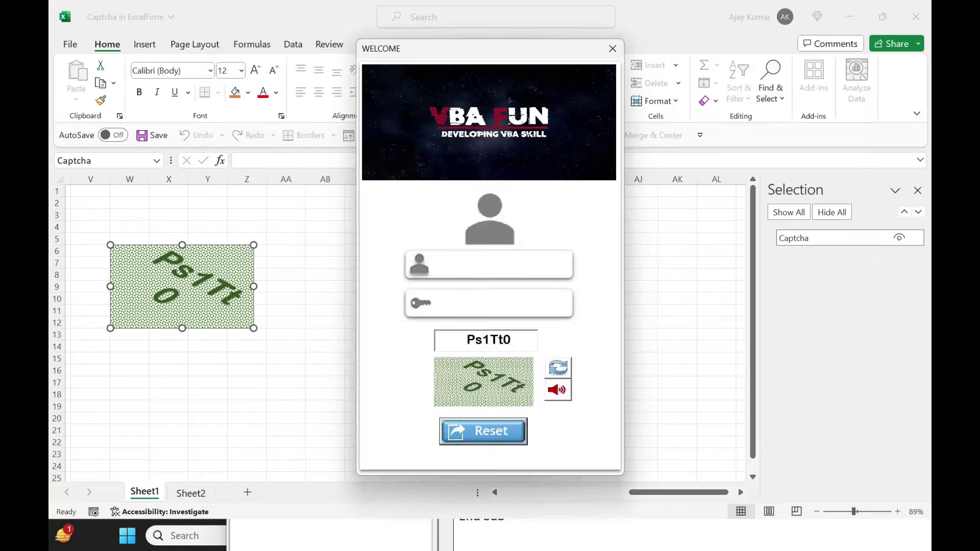
Step: Submit the captcha as P,s,1,T,t,0 and dismiss the Login message
key("alt+F11")
left_click(475, 338)
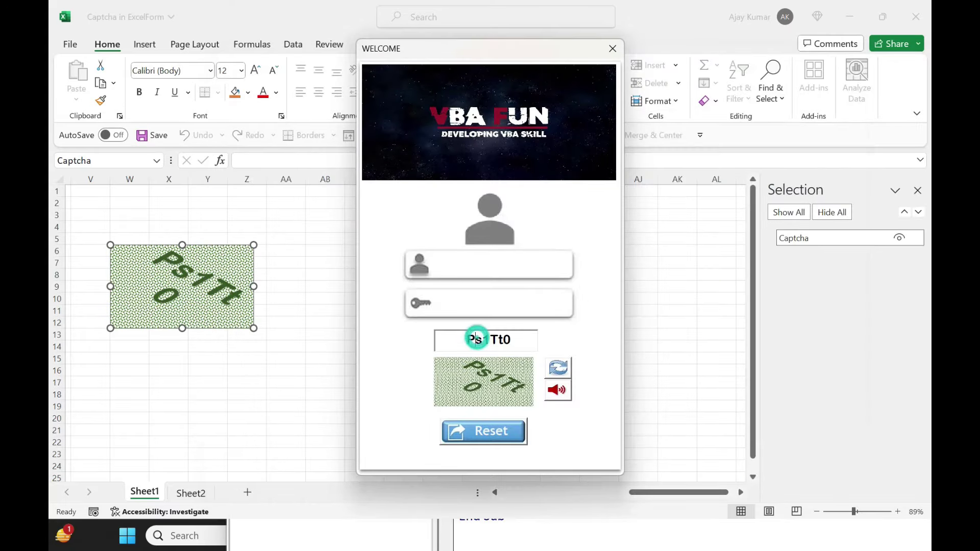
type(",s,")
key("Right")
type(",s")
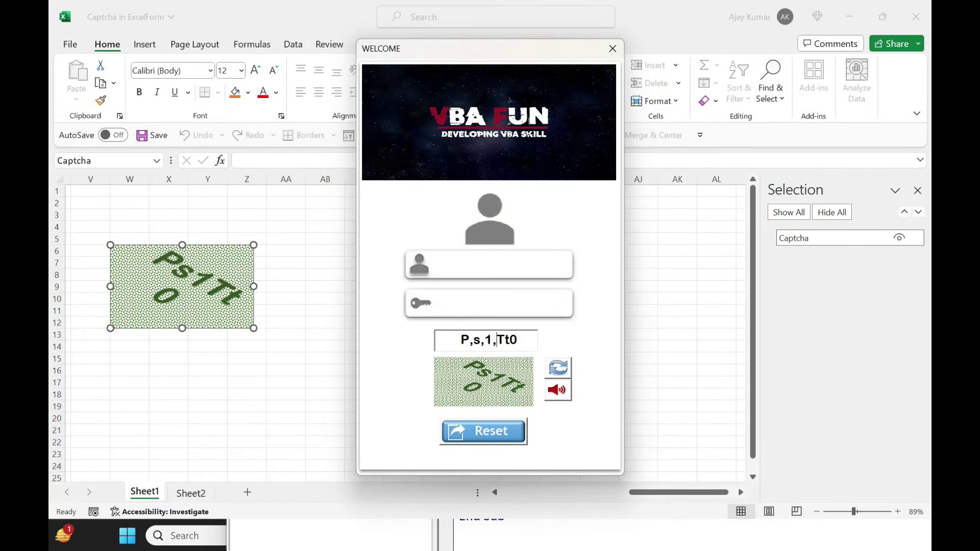
type(",")
key("Right")
type(",")
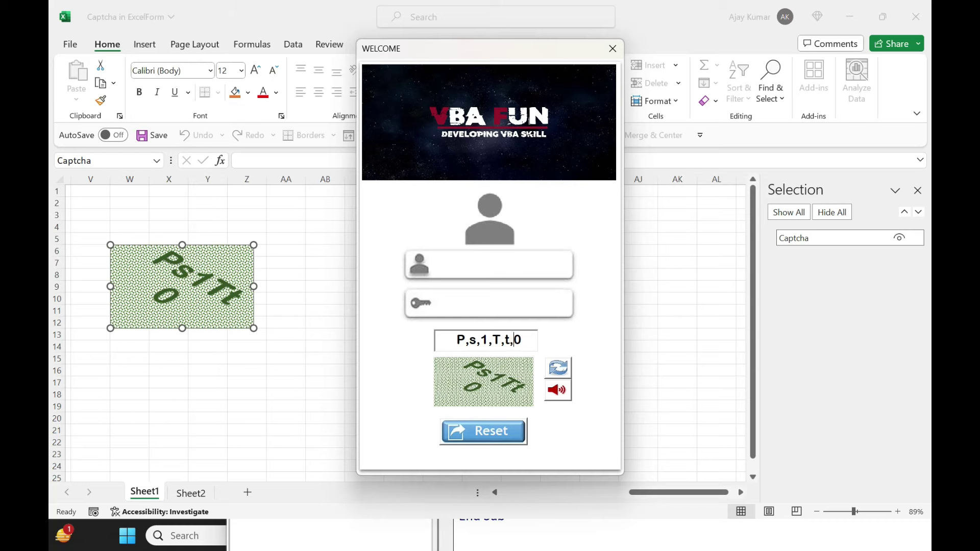
left_click(481, 432)
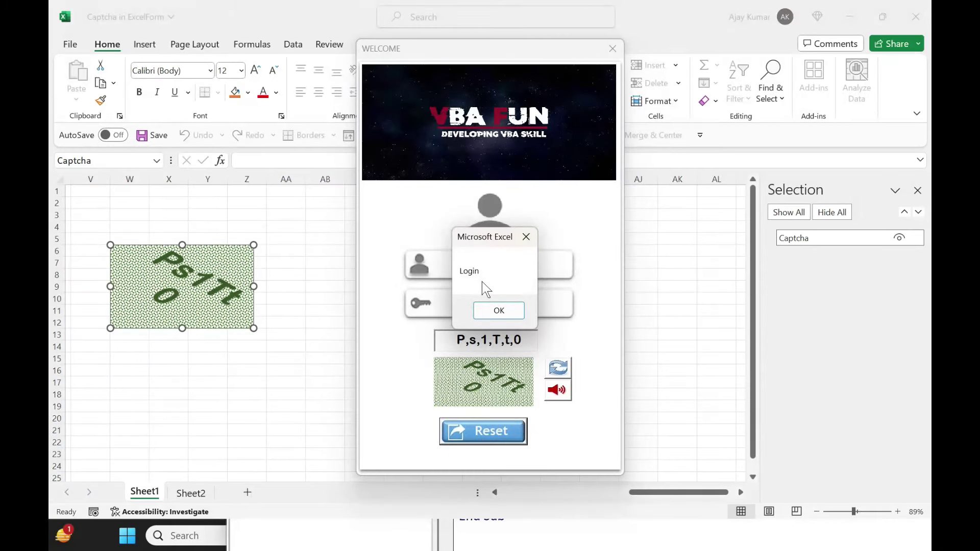
left_click(499, 310)
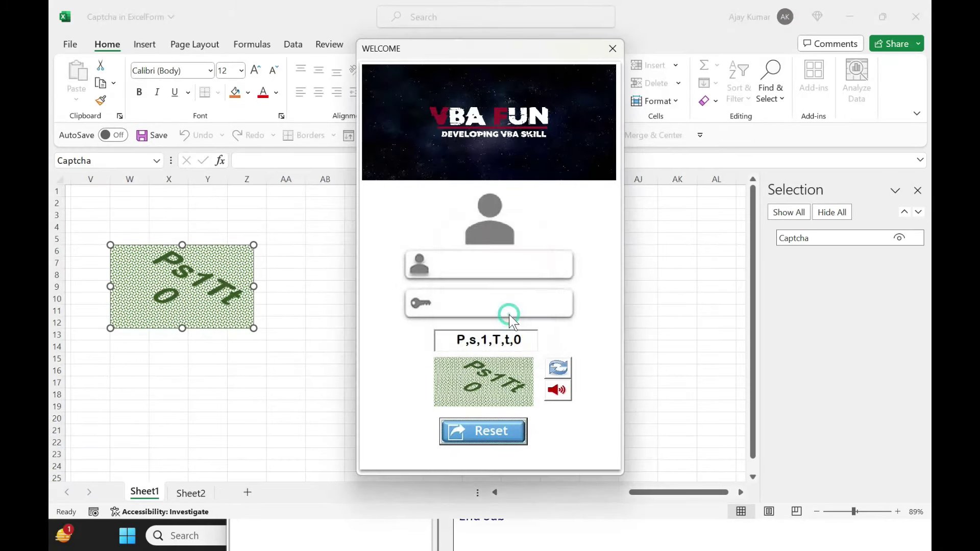
Step: Change ResetFrmBtn_Click's If line to compare against Replace(TextVal, ",", "") and run the form
left_click(612, 48)
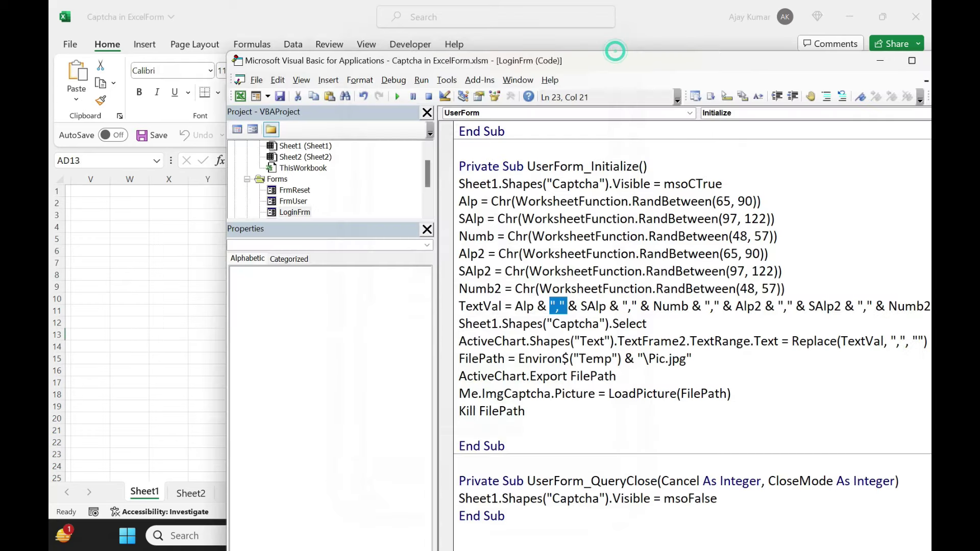
left_click(610, 393)
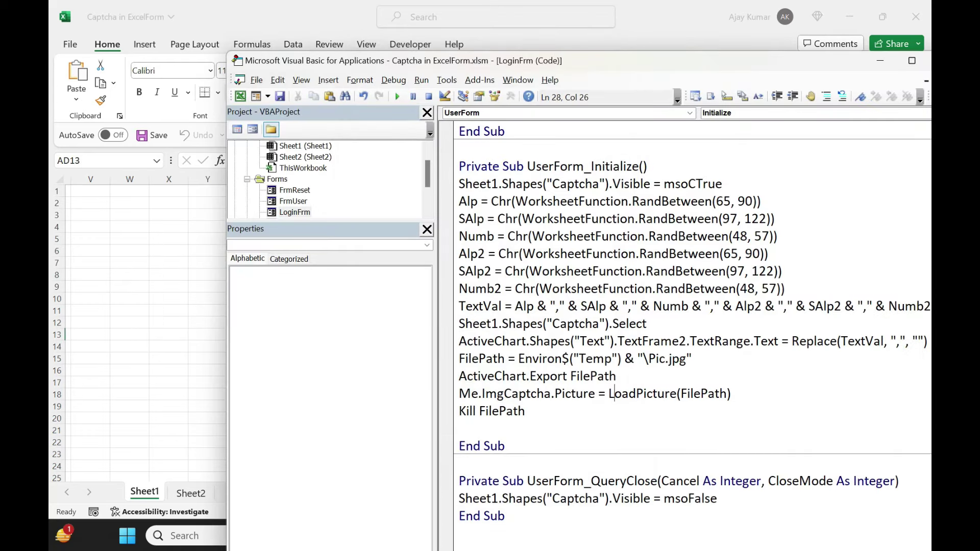
scroll(692, 332, "up", 4)
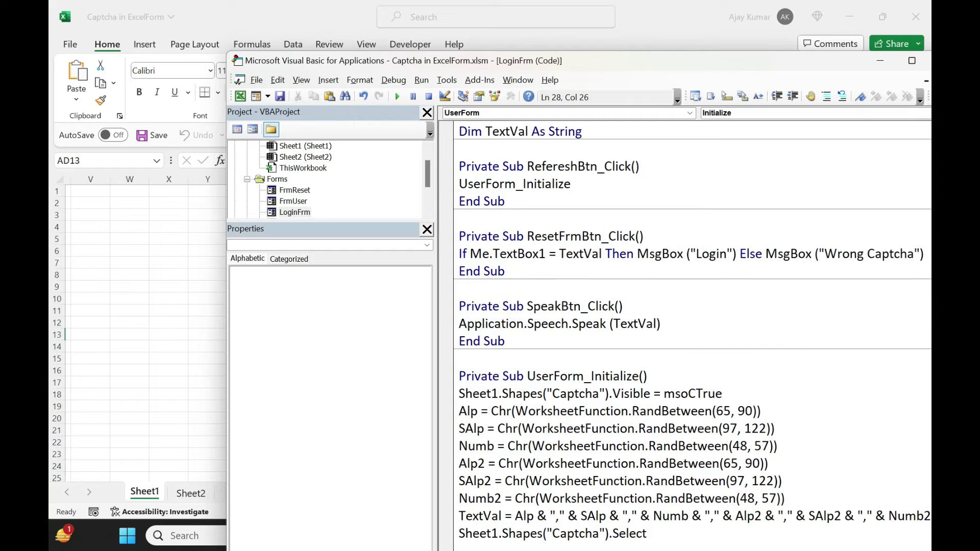
left_click_drag(459, 236, 504, 271)
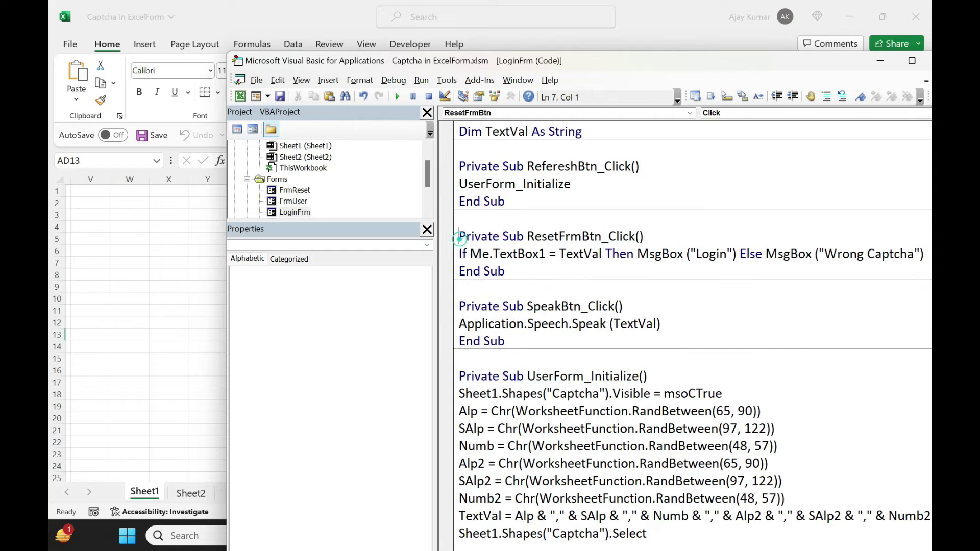
mouse_move(783, 63)
left_mouse_down()
mouse_move(678, 43)
mouse_move(695, 47)
left_mouse_up()
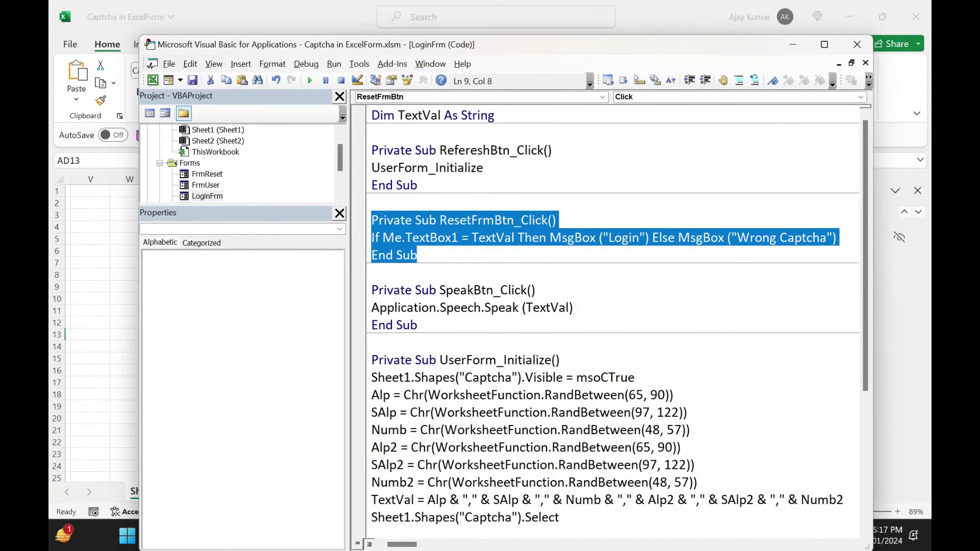
left_click(441, 255)
left_click(472, 237)
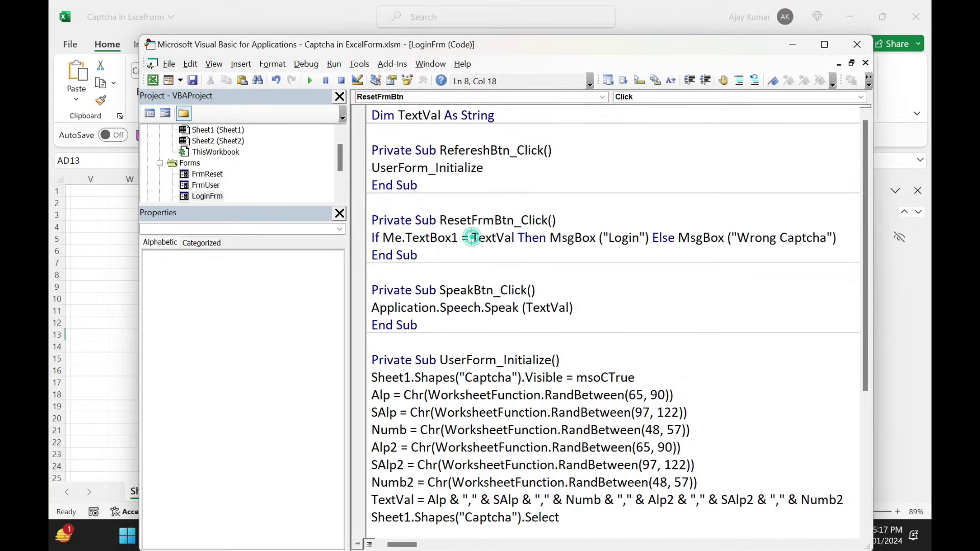
type("Replace")
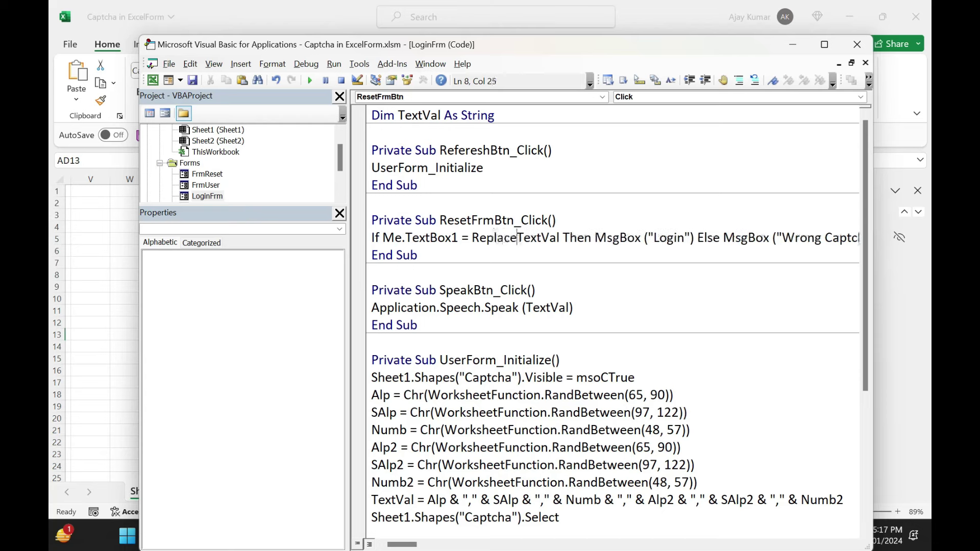
type("(")
key("Right")
key("Right")
key("Right")
type(",\",\",\"\")")
left_click(313, 84)
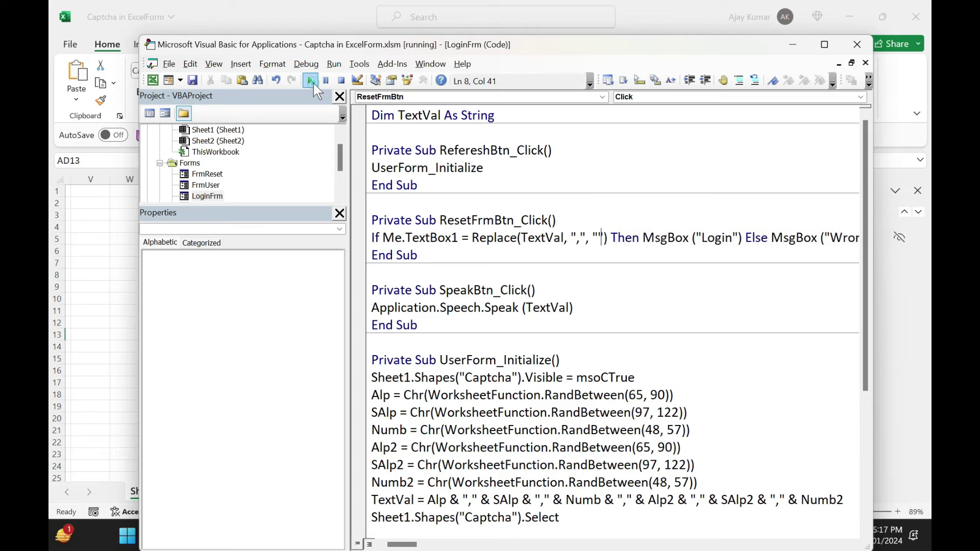
Step: Submit captcha At6Nv5, dismiss the Login message, and hear the captcha read aloud twice
type("At6Nv5")
left_click(509, 431)
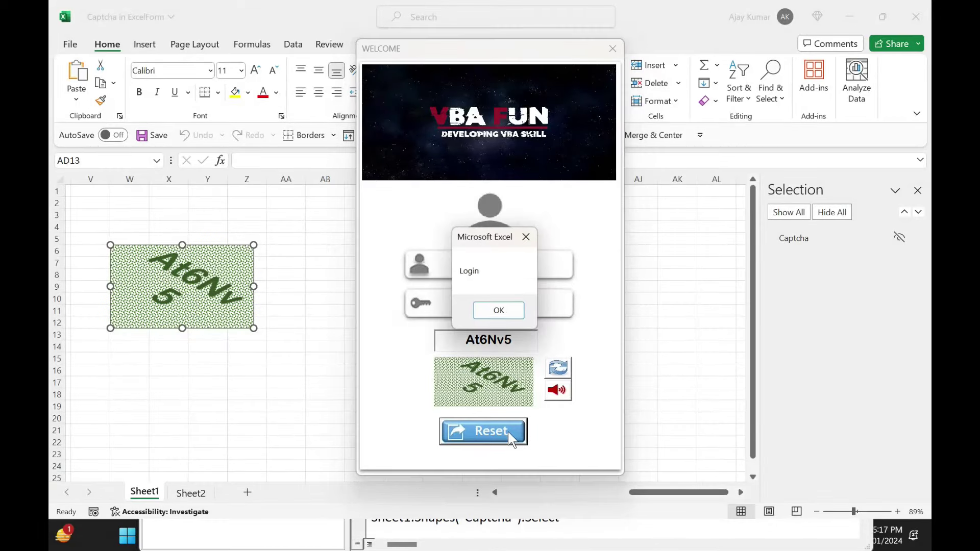
left_click(495, 310)
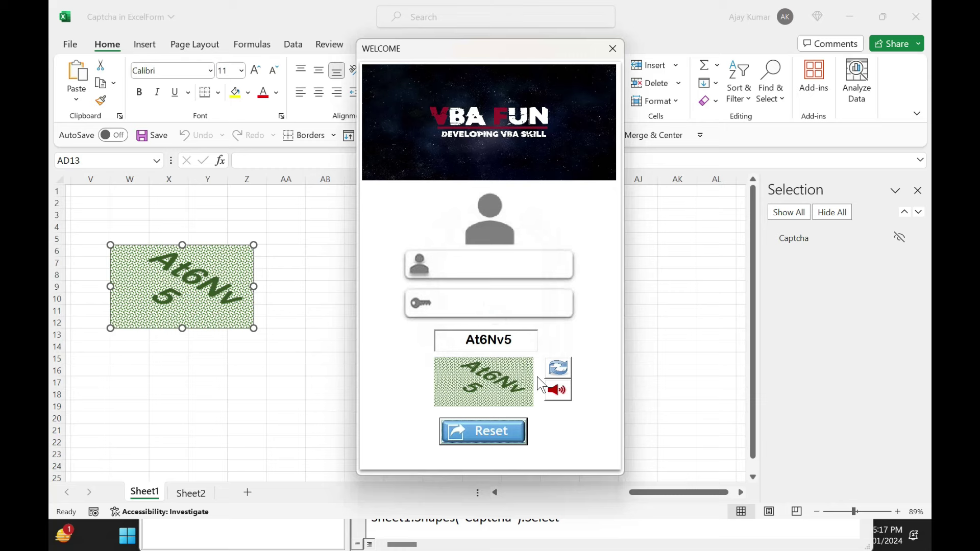
left_click(557, 394)
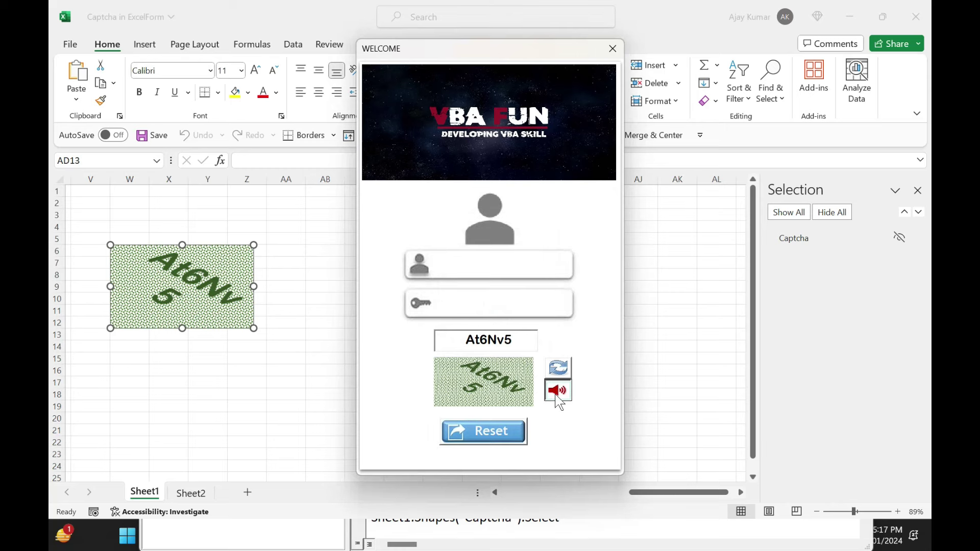
left_click(556, 394)
key("alt+F11")
Step: Stop the form and add Txt = Split(TextVal, ",") at the start of SpeakBtn_Click
left_click(341, 80)
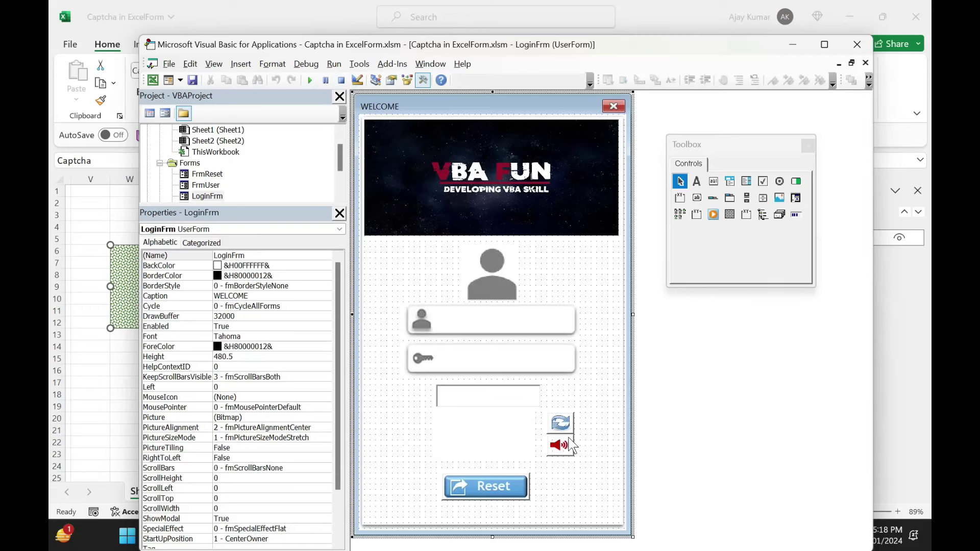
double_click(569, 439)
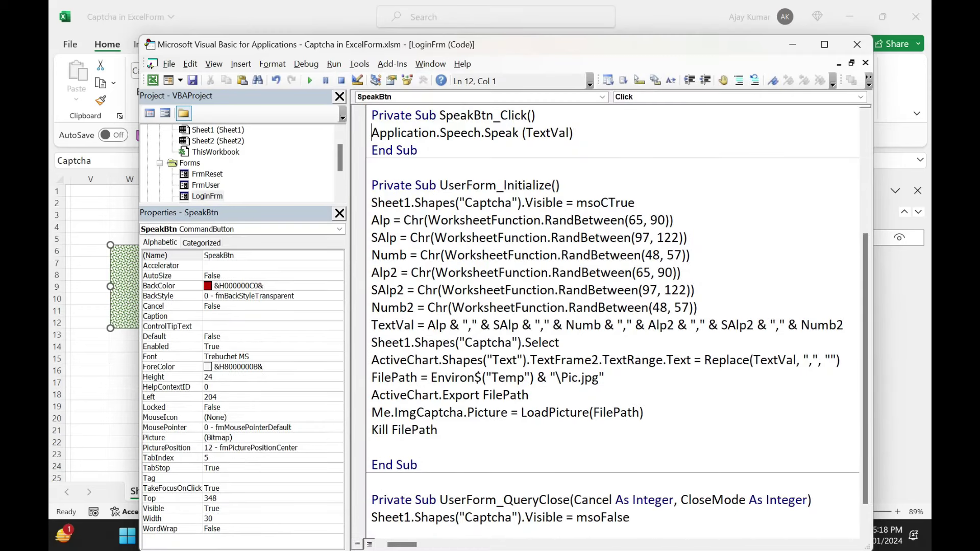
key("Return")
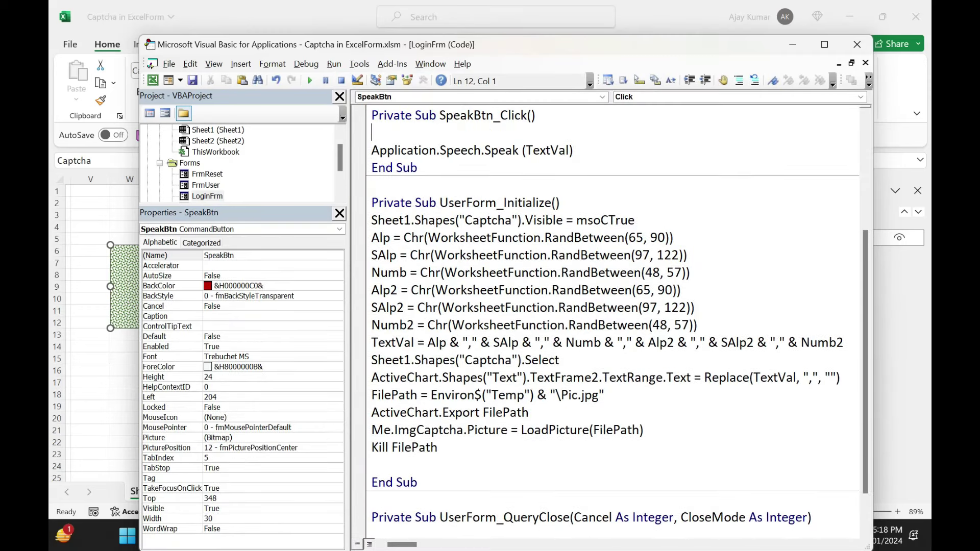
left_click(124, 407)
type("Txt = Split")
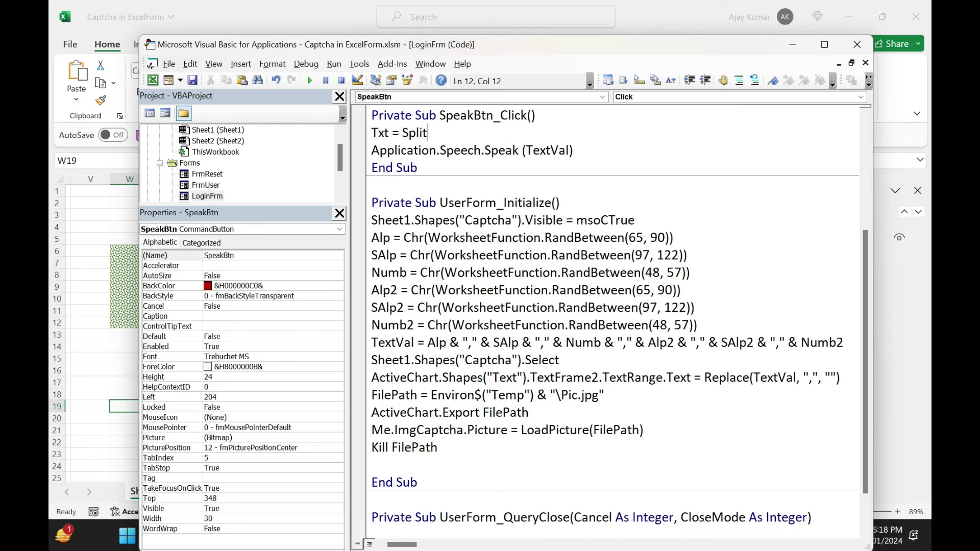
type("(TextVal, \",\")")
Step: Add a For Each T in Txt loop that speaks T instead of TextVal
left_click(535, 131)
key("Return")
type("For Each T")
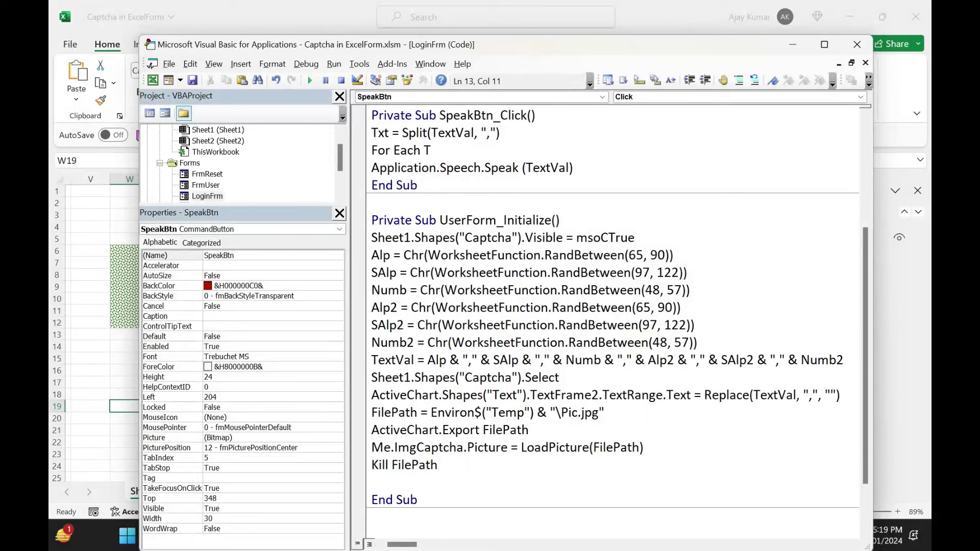
type(" in Txt")
key("Down")
double_click(546, 168)
type("T")
key("End")
key("Return")
Step: Close the loop with Next, run the form, and hear Ac2As3 spoken character by character
type("Next")
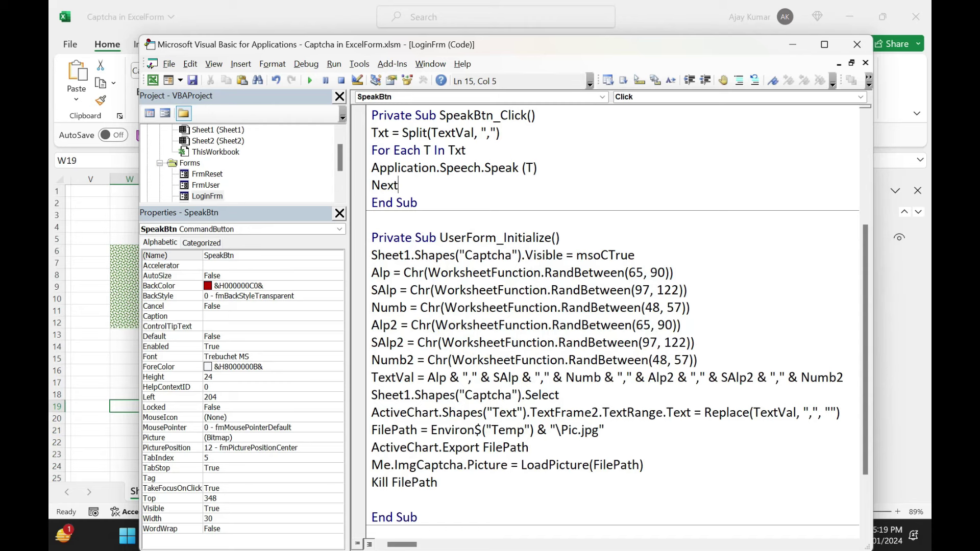
left_click(313, 76)
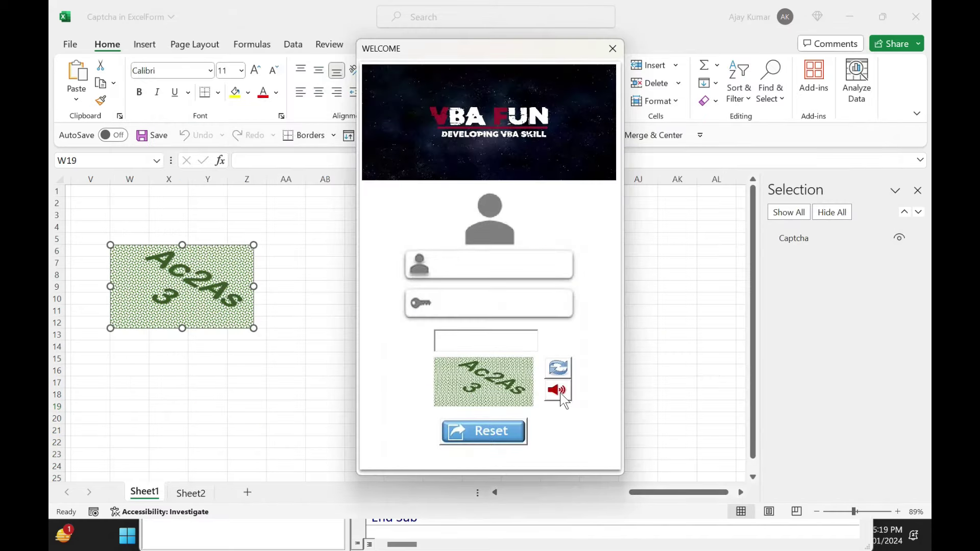
left_click(560, 394)
Step: Stop the running login form and open the LoginFrm code
key("alt+F11")
left_click(340, 80)
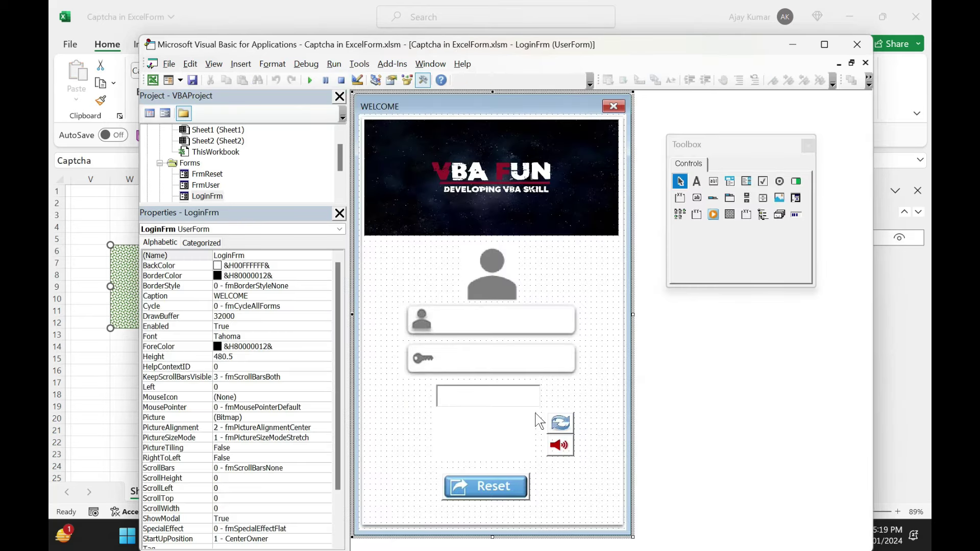
key("F7")
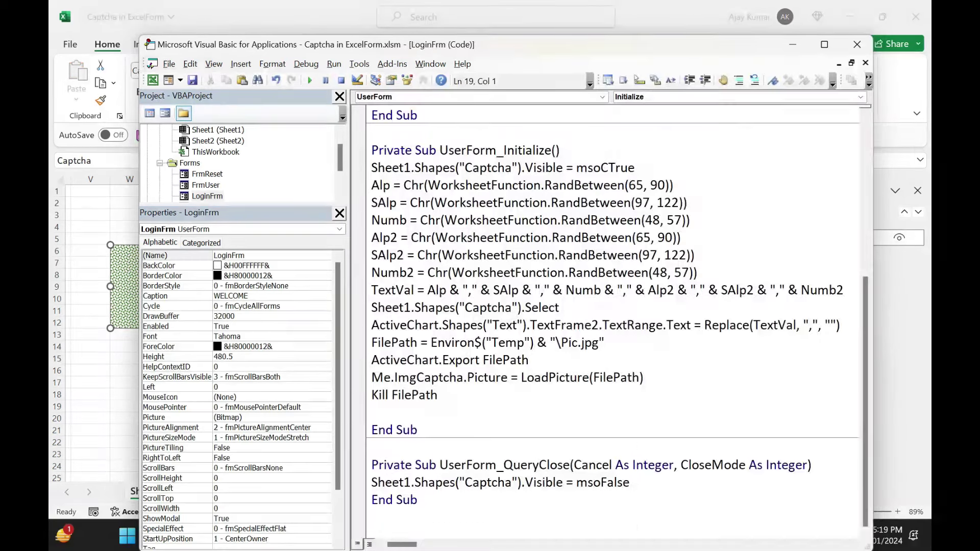
Step: Highlight the 65–90 capital-letter and 48–57 digit character-code ranges
left_click_drag(665, 185, 632, 188)
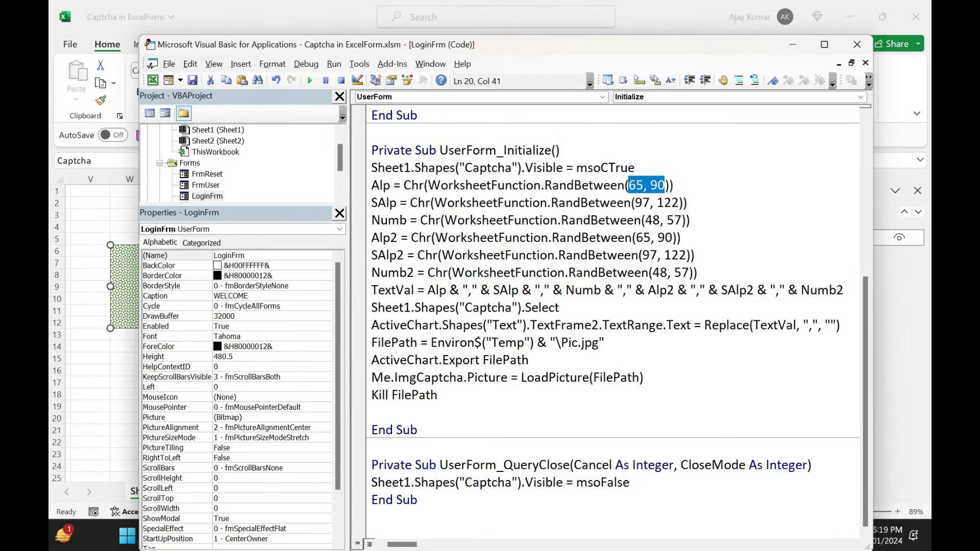
left_click_drag(644, 220, 681, 220)
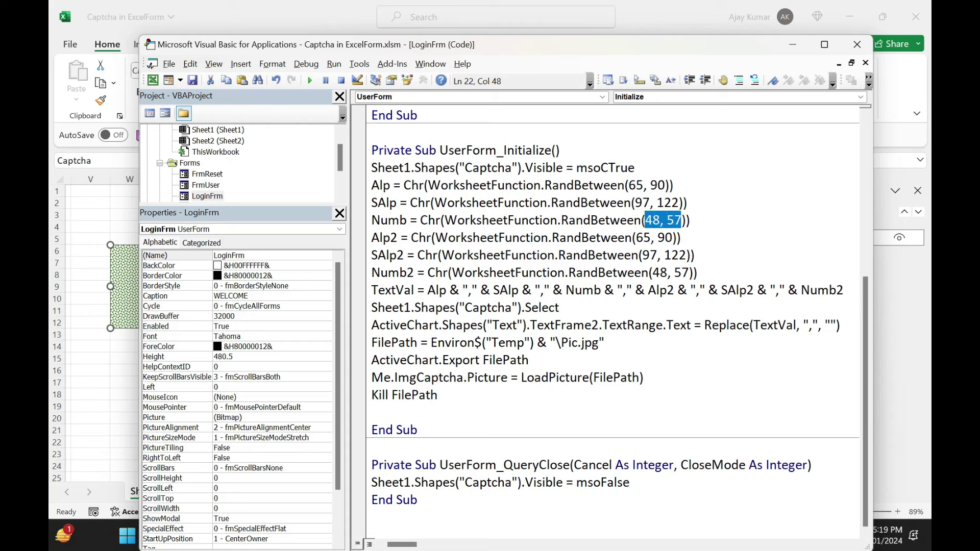
scroll(613, 306, "up", 3)
scroll(612, 307, "up", 2)
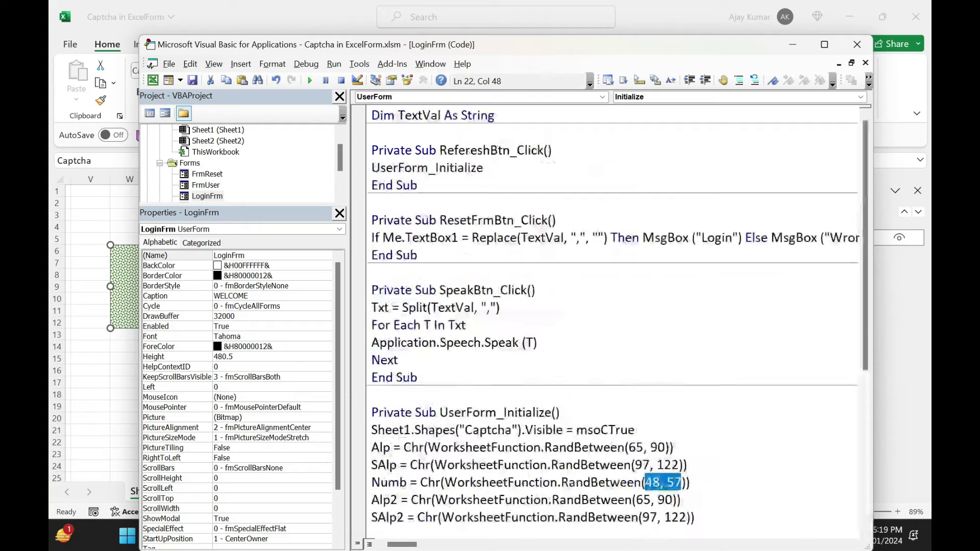
Step: Insert an If Asc(T) line inside the speak routine's For Each loop
double_click(614, 48)
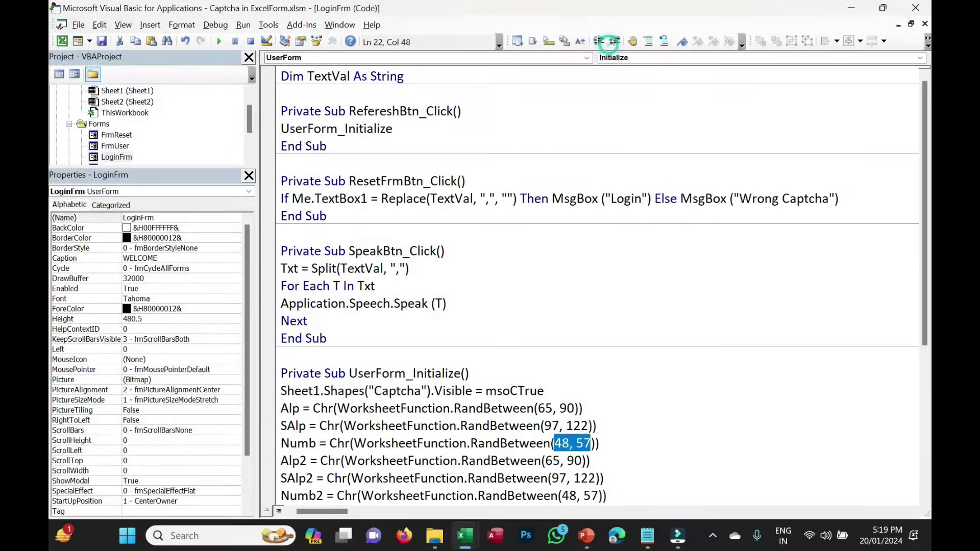
left_click(471, 181)
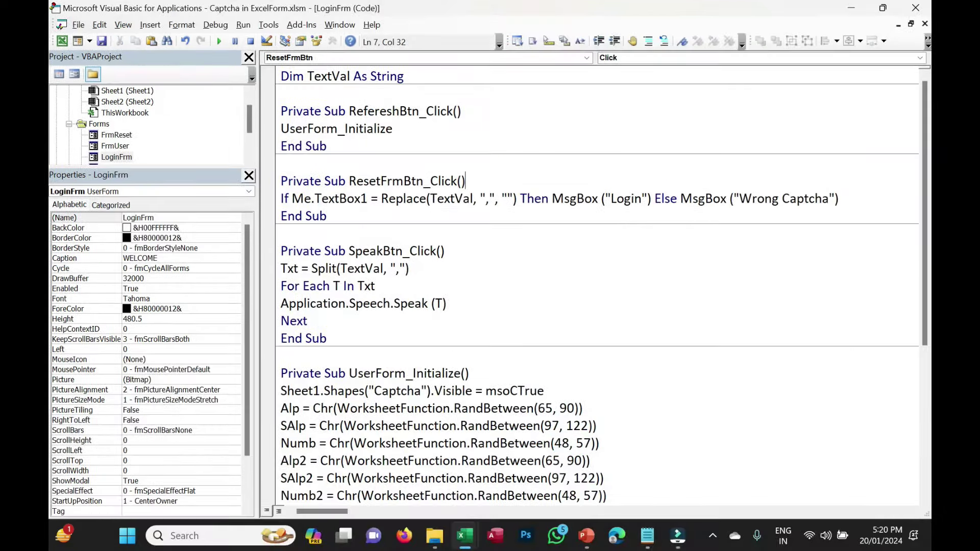
left_click(377, 286)
key("Return")
type("If Asc(T)")
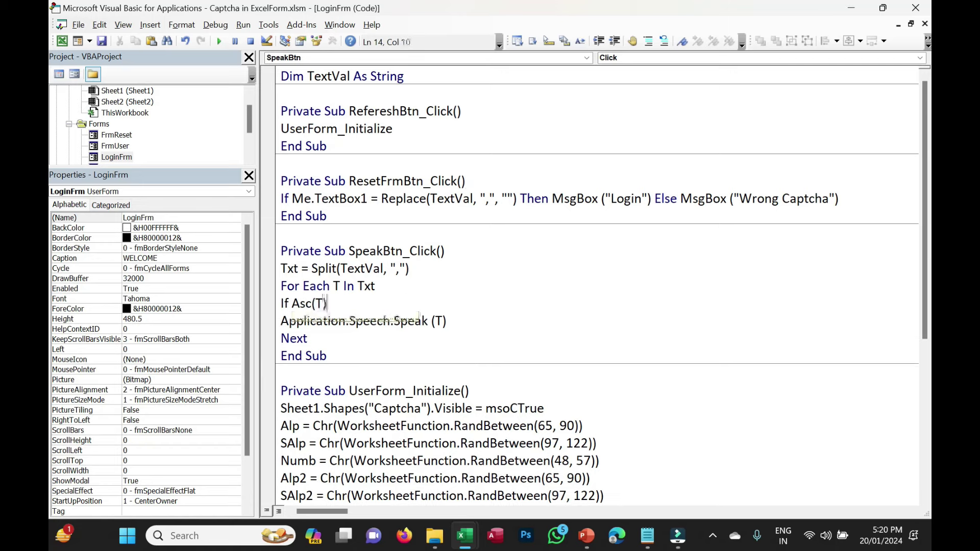
key("Down")
key("Return")
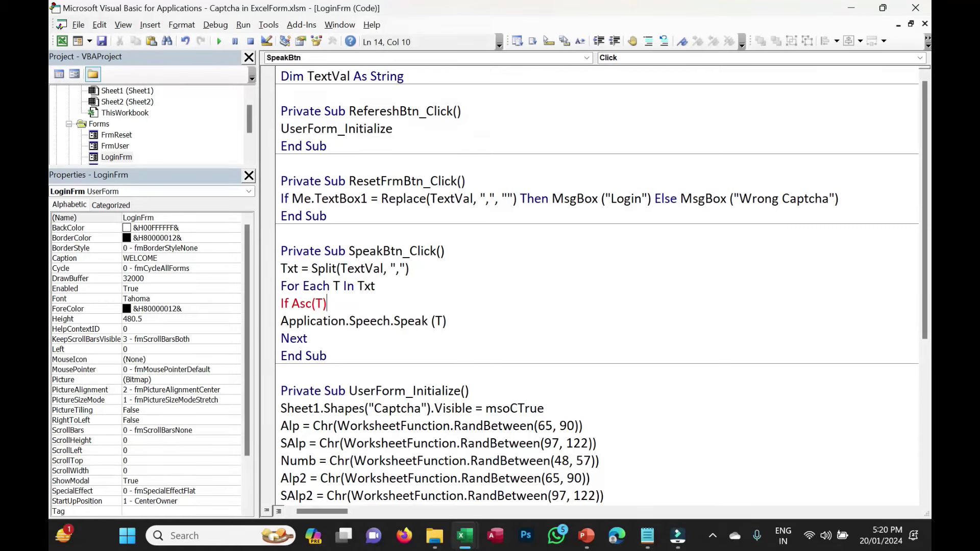
Step: Make the line TxName = Asc(T), breakpoint the For Each line, and run the form
type("=")
key("BackSpace")
key("BackSpace")
key("BackSpace")
key("Left")
key("Left")
key("Left")
key("Left")
key("Left")
key("Left")
key("Delete")
key("Delete")
key("Delete")
type("TxName =")
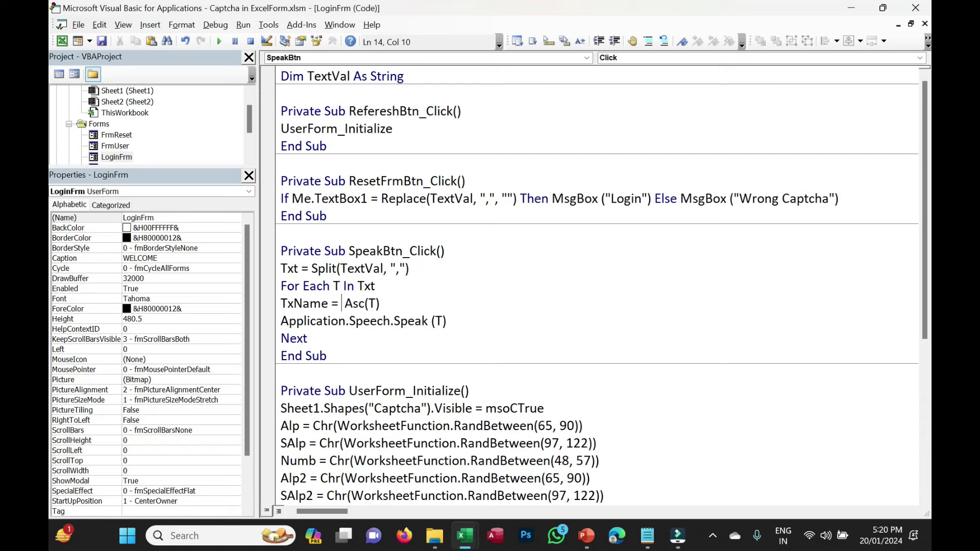
key("Down")
key("Down")
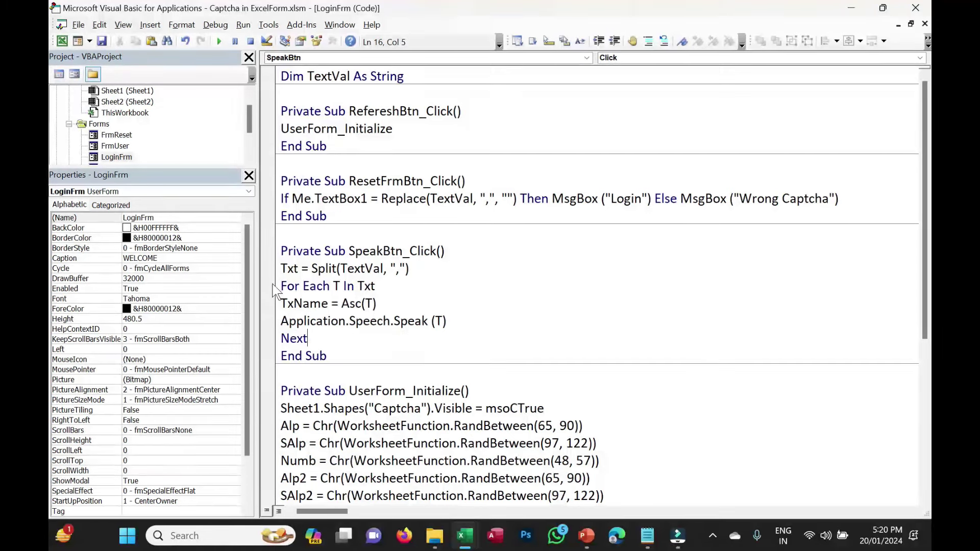
left_click(268, 286)
left_click(219, 41)
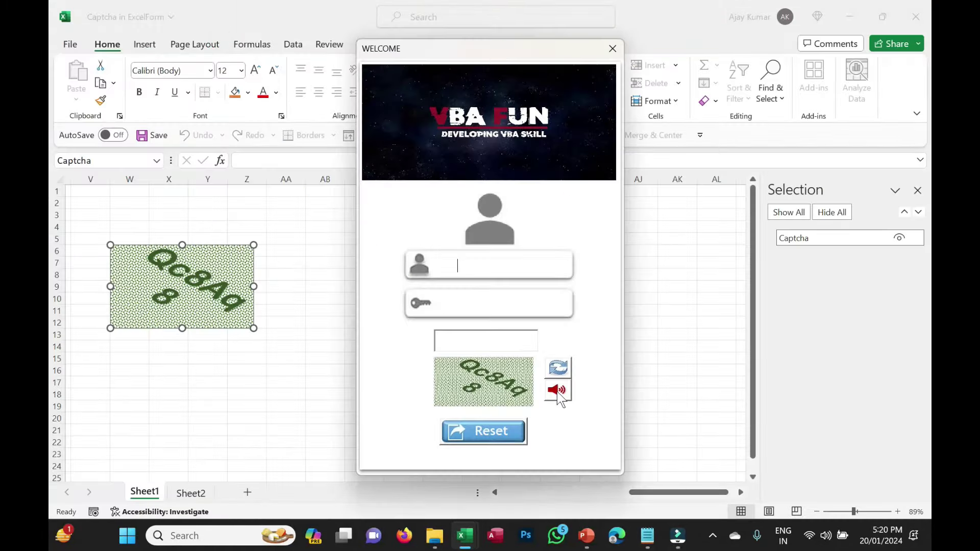
Step: Speak the captcha to hit the breakpoint, step through SpeakBtn_Click with F8, then reset
left_click(558, 393)
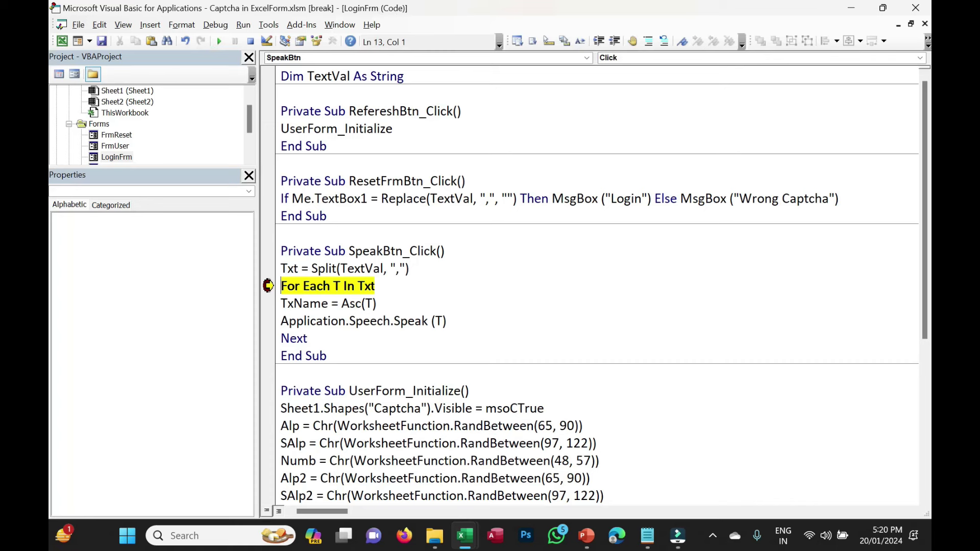
key("F8")
key("F8")
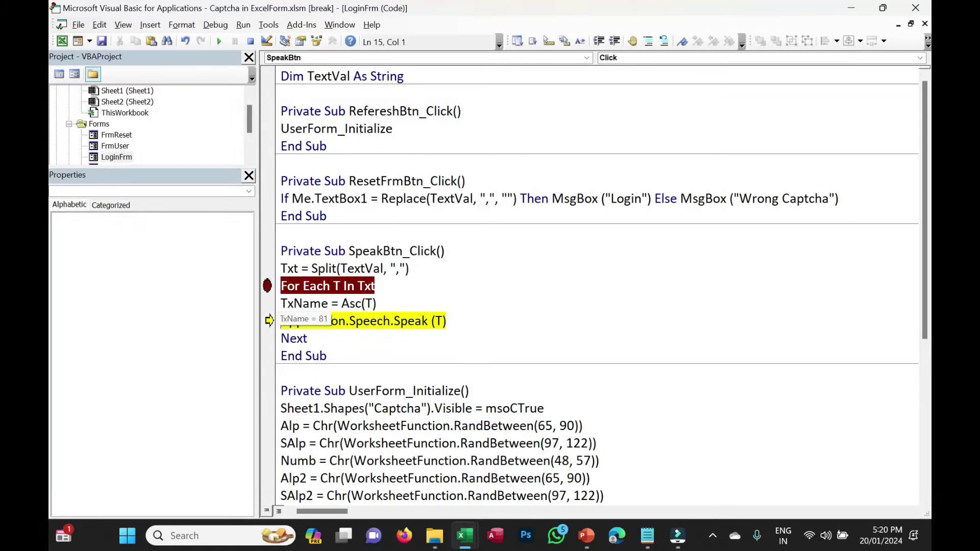
scroll(597, 286, "down", 2)
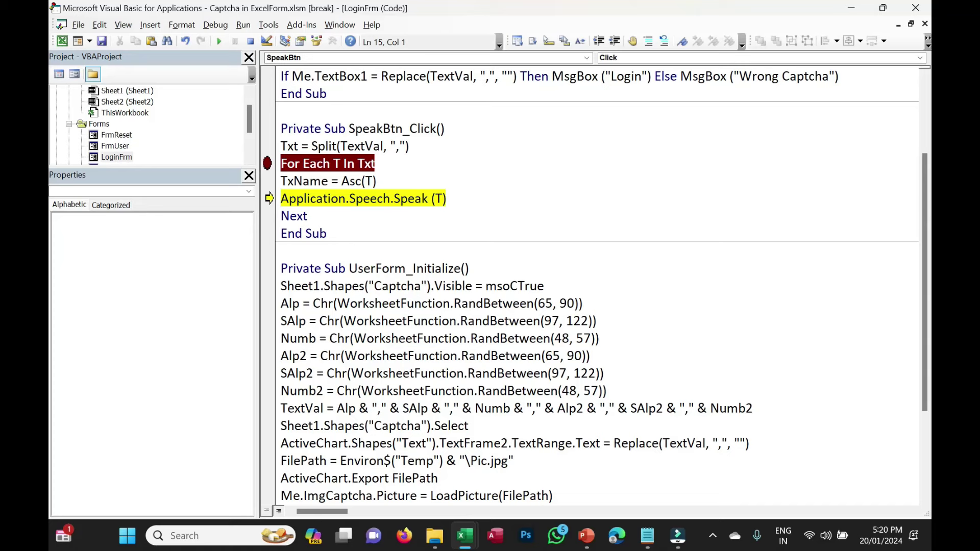
left_click(265, 40)
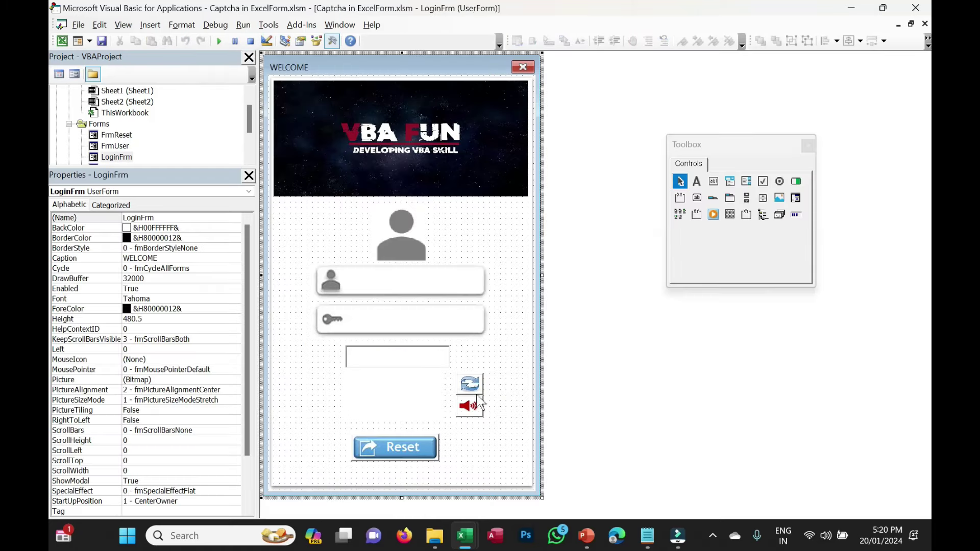
Step: Remove the breakpoint and write If Asc(T) >= 65 And Asc(T) <= 90 Then SpeakVal = "Capital " & T
key("F7")
left_click(269, 111)
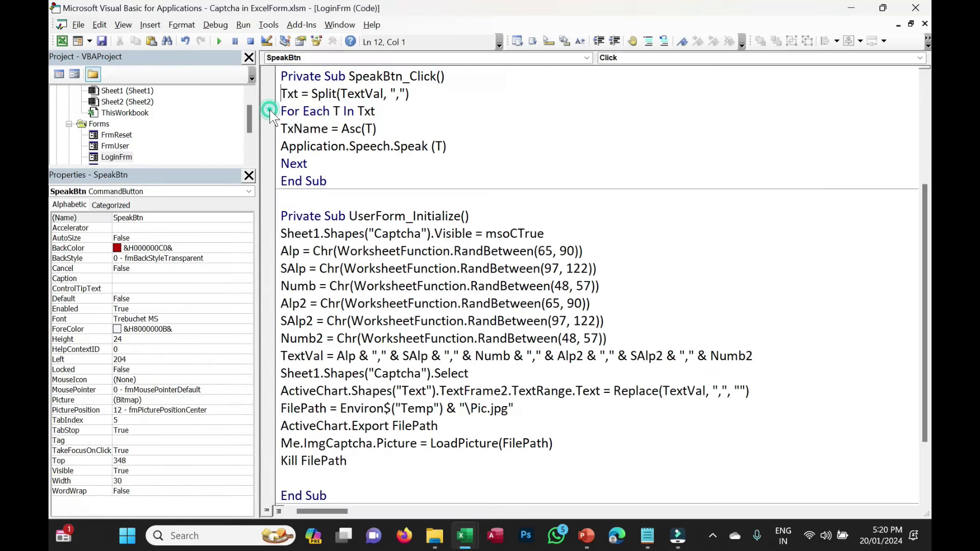
left_click_drag(280, 129, 328, 129)
type("If")
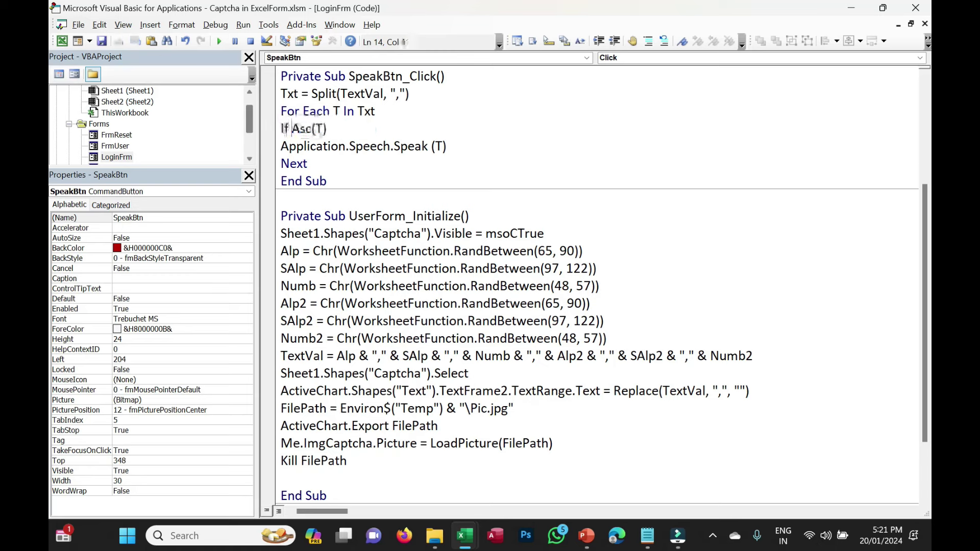
key("End")
type("=")
key("BackSpace")
key("BackSpace")
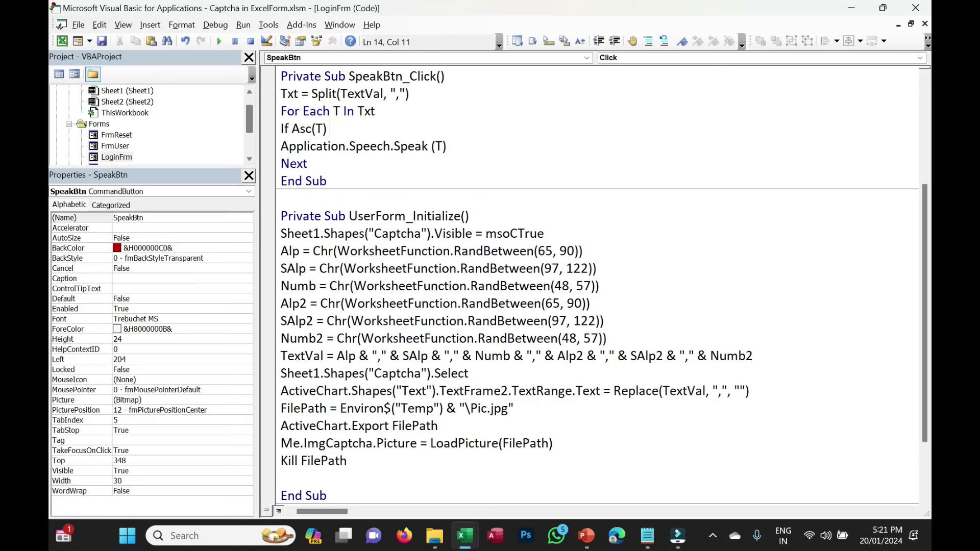
type(">=")
type(" 65 And Asc(T) <=90 then")
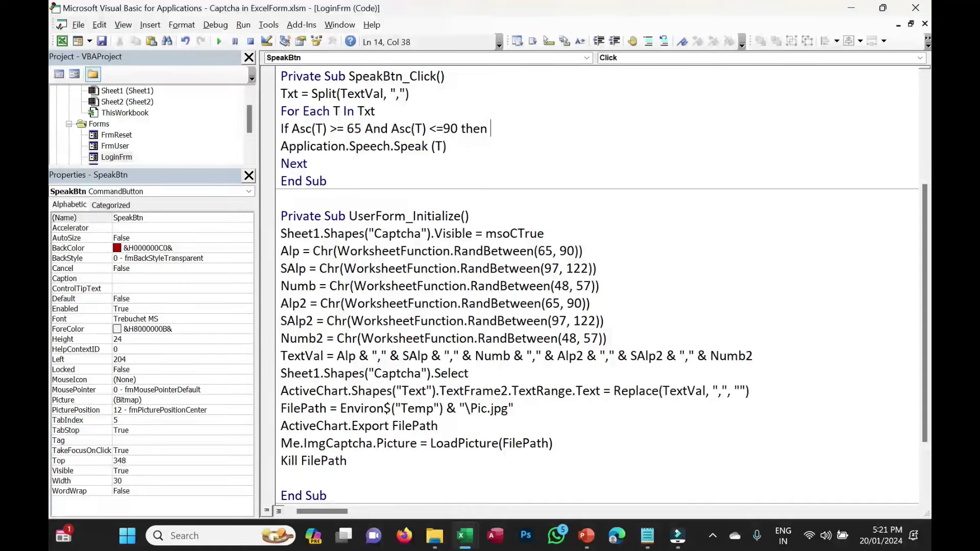
type(" SPe")
key("BackSpace")
key("BackSpace")
type("peakVal = \"Capital ")
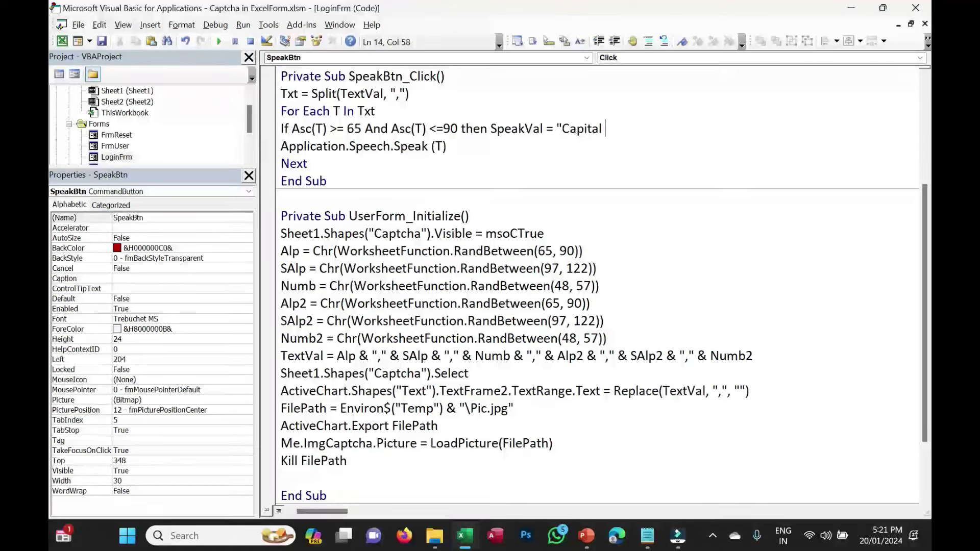
type("\"")
type(" & T")
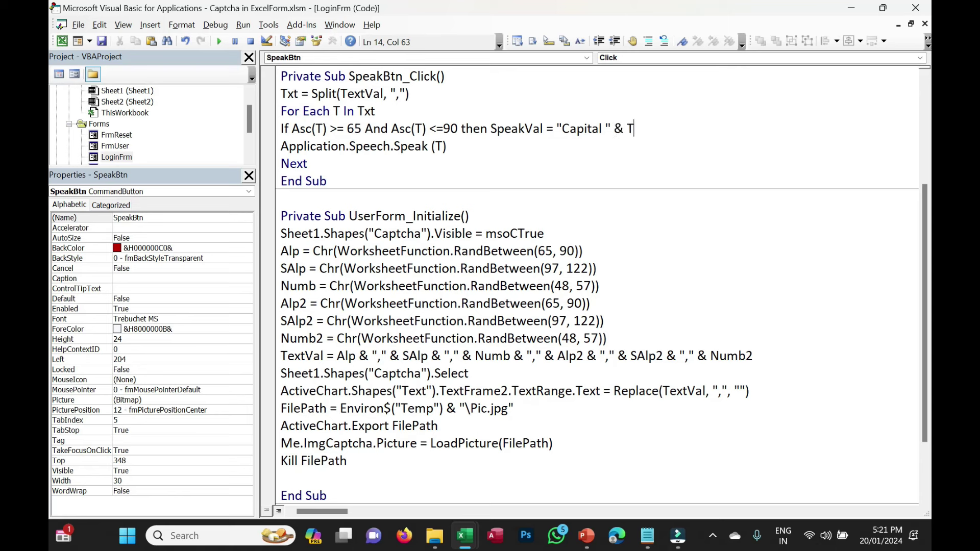
Step: Make the Speak call use SpeakVal instead of T, adding a blank line above it
key("Down")
key("Left")
key("shift+Left")
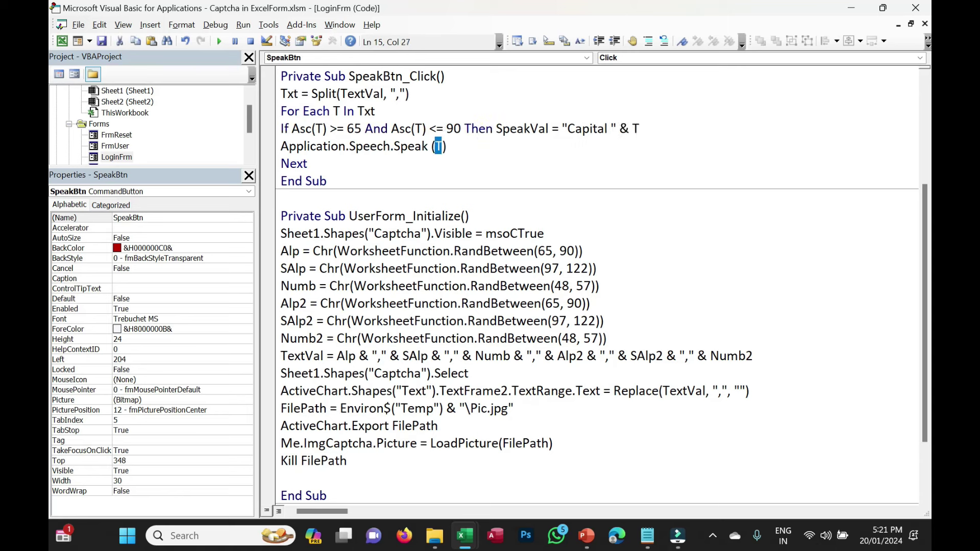
type("SpeakVal")
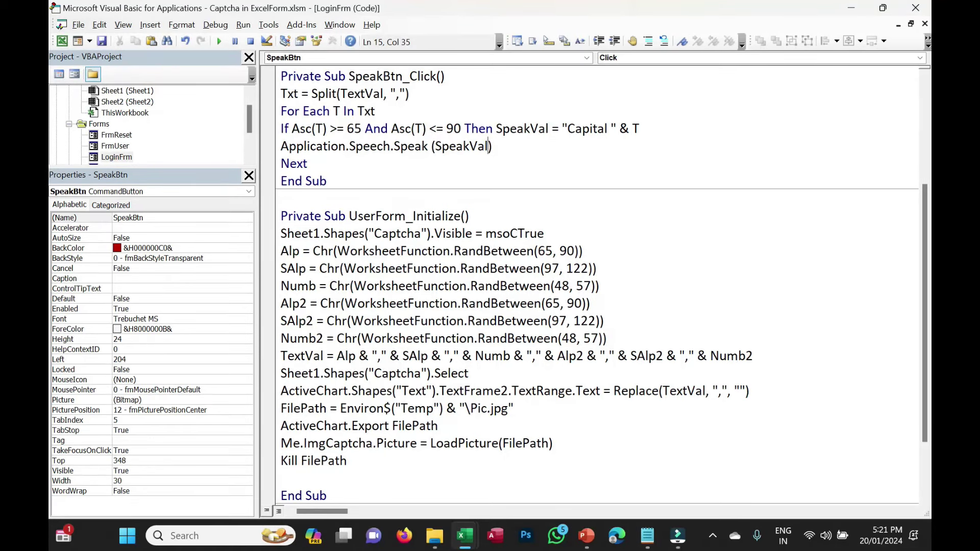
key("Up")
key("End")
key("Return")
Step: Copy the Capital rule into a second rule announcing "Small" for codes 97–122
key("Up")
key("ctrl+shift+Right")
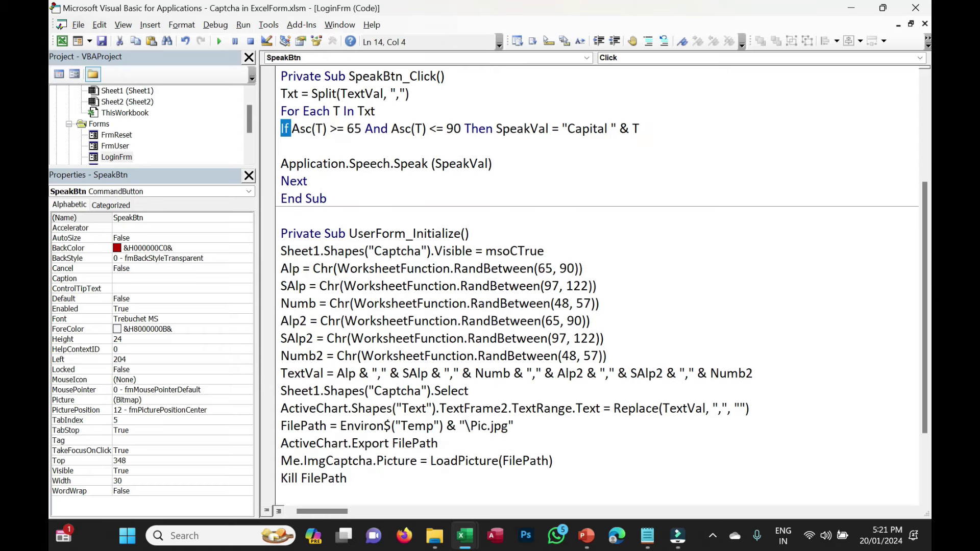
key("ctrl+shift+Right")
key("ctrl+shift+Right")
key("ctrl+shift+Right")
key("ctrl+shift+Right")
key("ctrl+shift+Right")
key("ctrl+shift+Right")
key("ctrl+shift+Right")
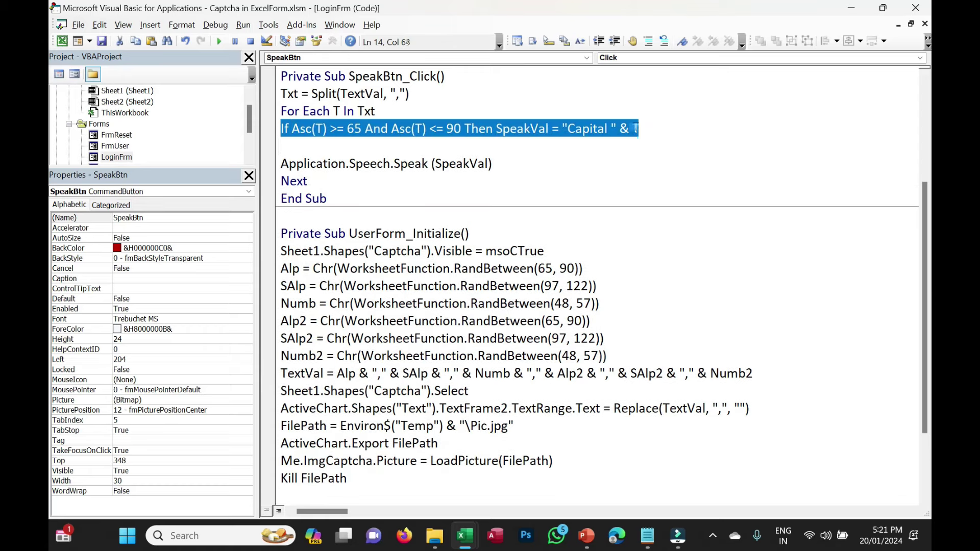
type("If Asc(T) >= 65 And Asc(T) <= 90 Then SpeakVal = \"Capital \" & T")
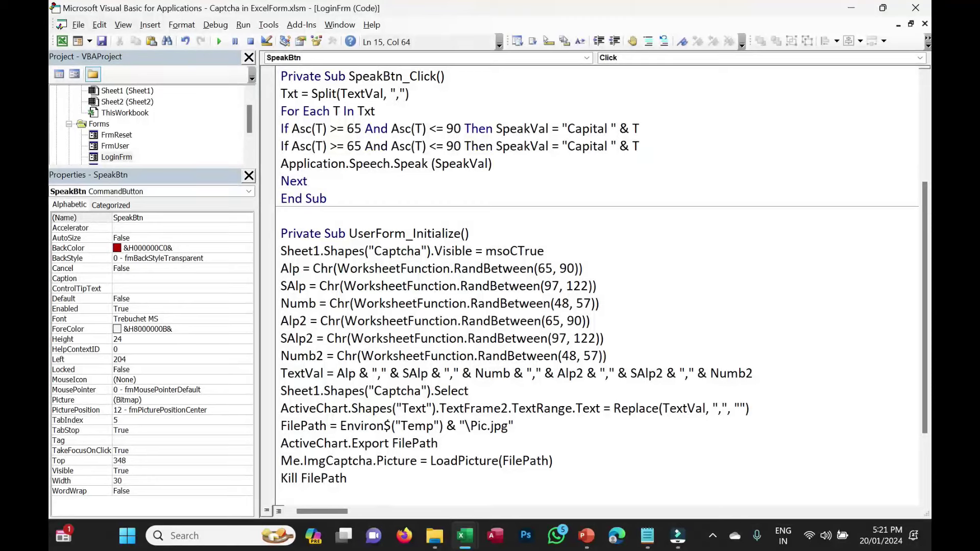
left_click(543, 286)
double_click(354, 146)
type("97")
left_click(411, 146)
left_click(422, 146)
key("shift+Right")
key("shift+Right")
type("122")
double_click(590, 146)
type("Small")
Step: Add a third rule announcing "Number" for codes 48–57 and run the form
key("End")
key("Return")
type("If Asc(T) >= 65 And Asc(T) <= 90 Then SpeakVal = \"Capital \" & T")
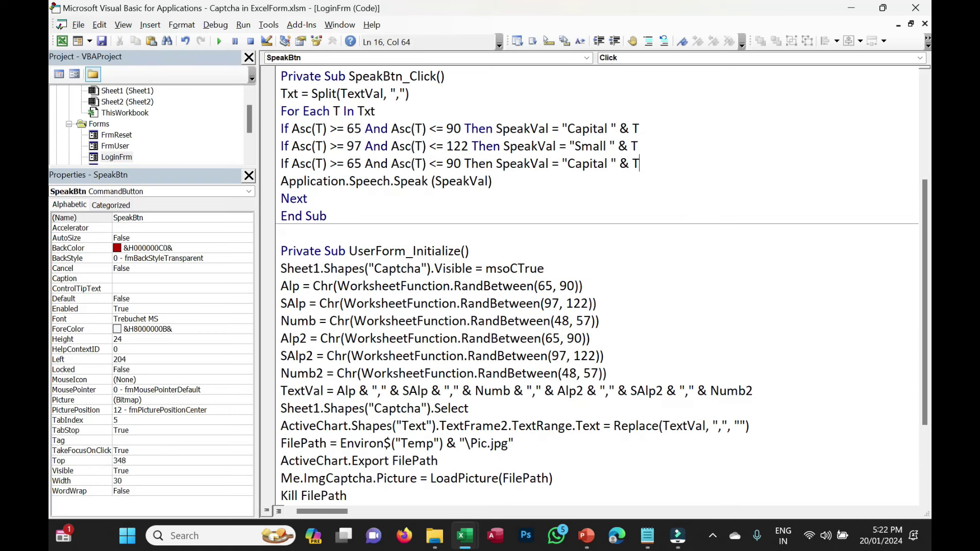
double_click(353, 163)
type("48")
double_click(453, 164)
type("57")
double_click(586, 163)
type("Number")
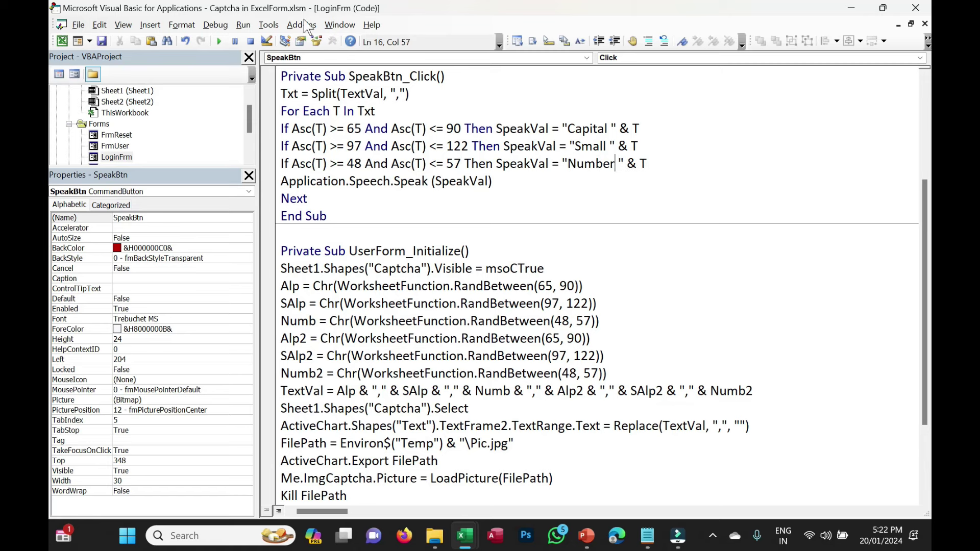
left_click(221, 38)
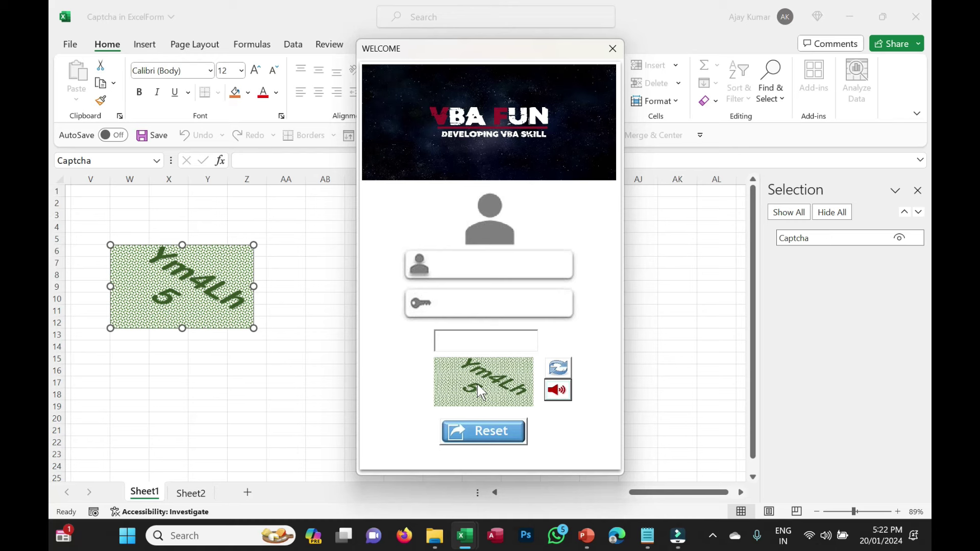
Step: Refresh the login form's captcha to Aa4W90, then close the form
left_click(565, 377)
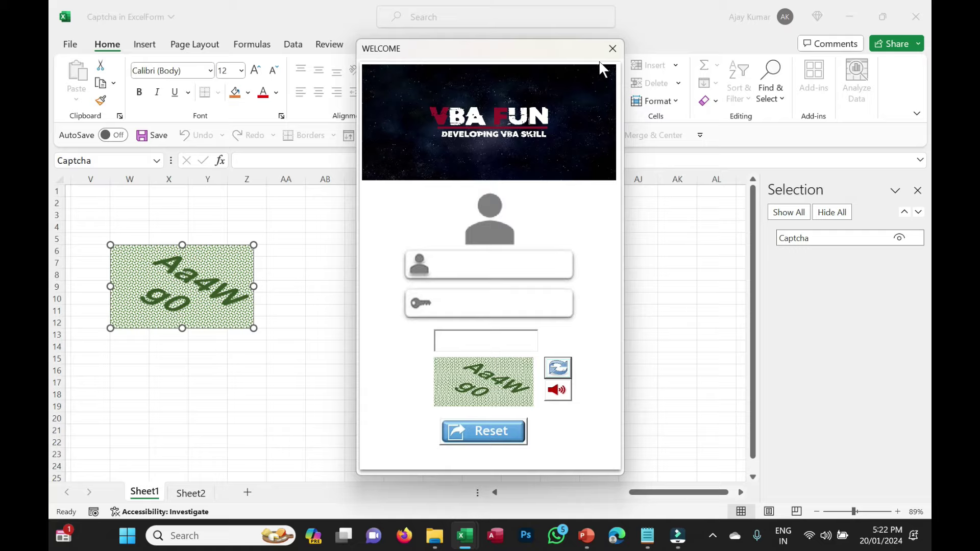
left_click(613, 48)
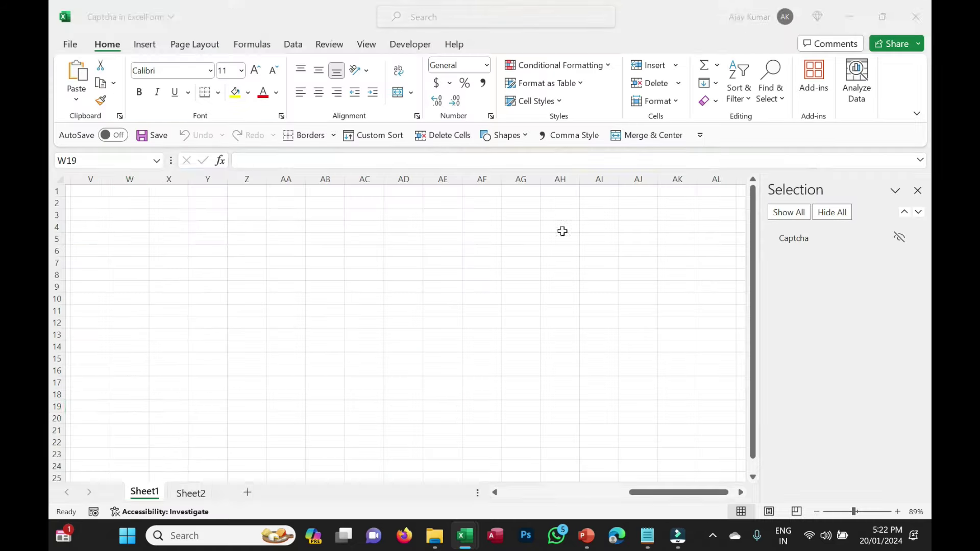
Step: Unhide the Captcha chart and drag it right to around columns BK–BN, rows 1–8
left_click(899, 238)
left_click(248, 324)
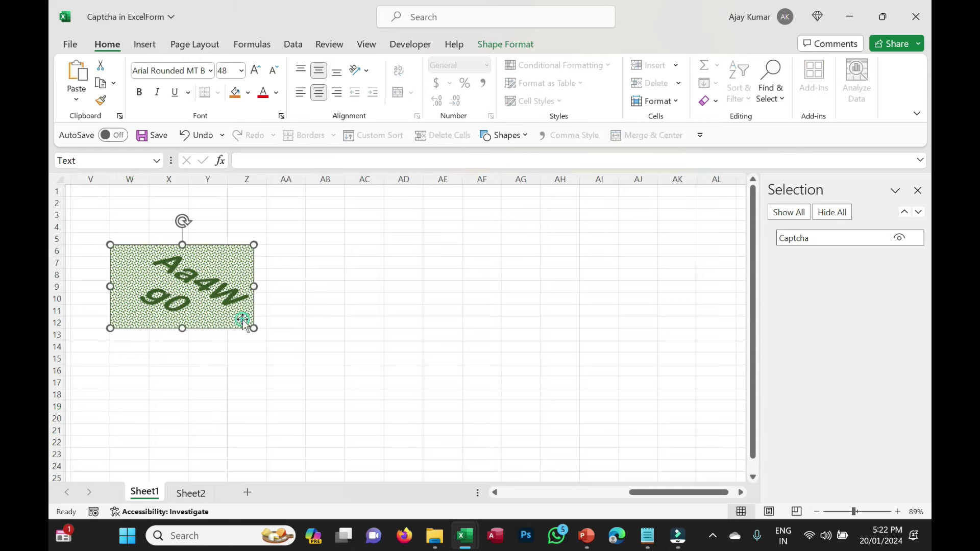
left_click_drag(227, 329, 651, 329)
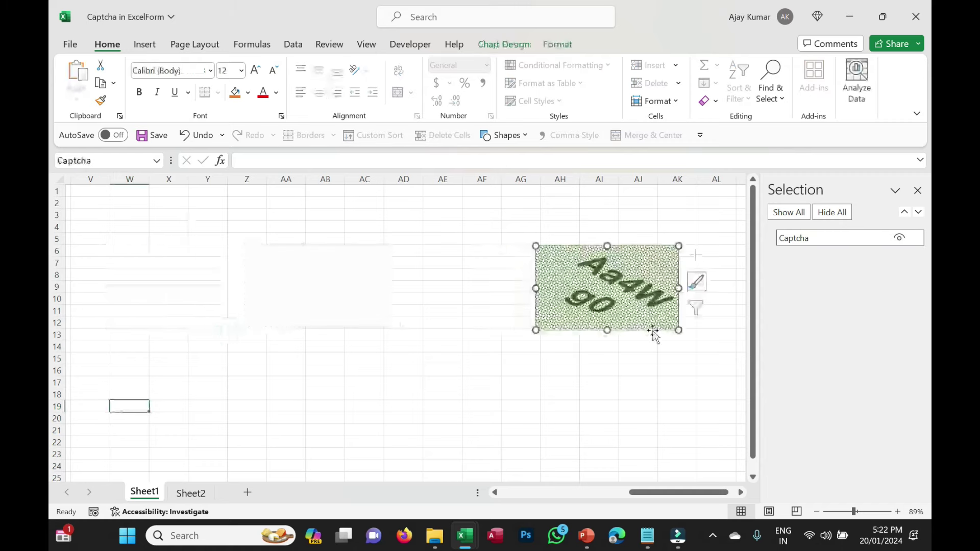
scroll(652, 331, "right", 5)
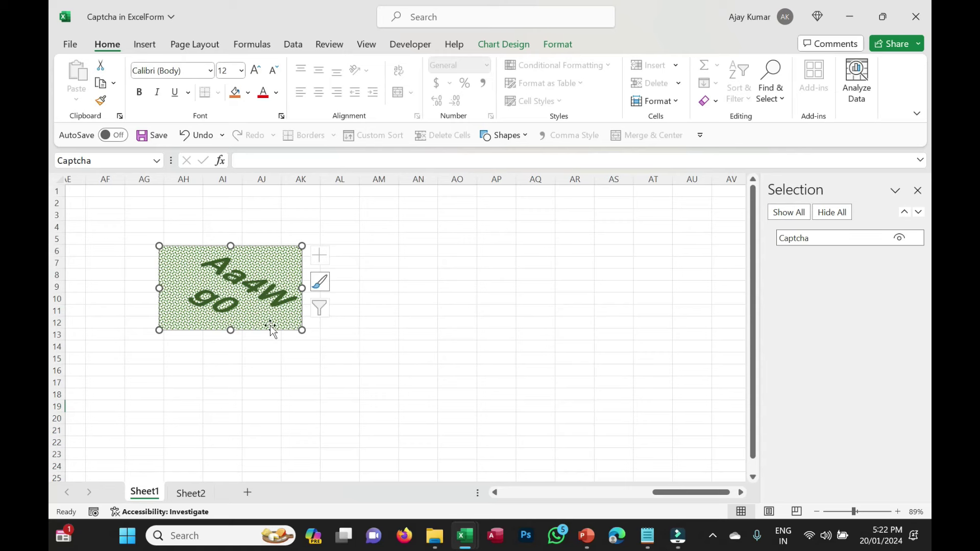
left_click_drag(270, 327, 633, 319)
scroll(633, 319, "right", 5)
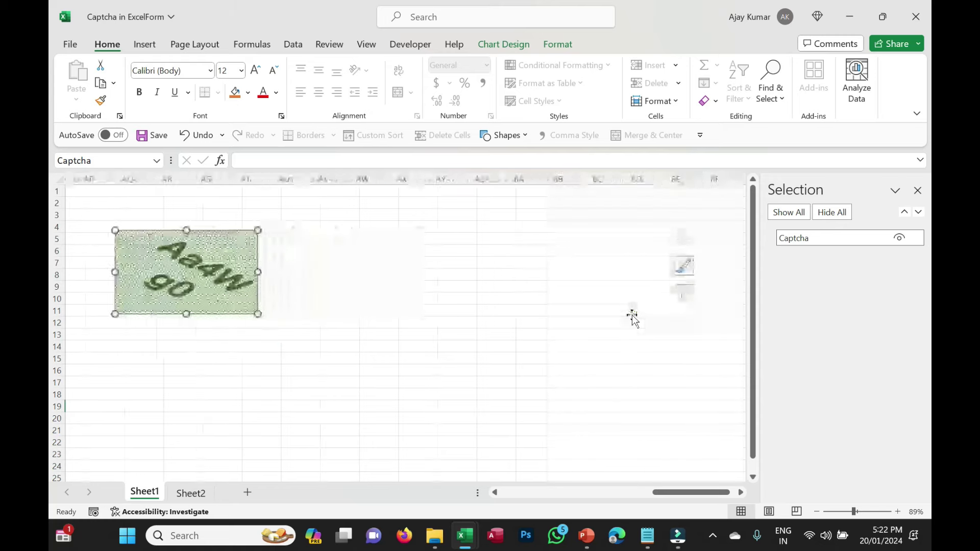
mouse_move(226, 316)
left_mouse_down()
mouse_move(648, 288)
mouse_move(722, 271)
left_mouse_up()
scroll(722, 273, "right", 3)
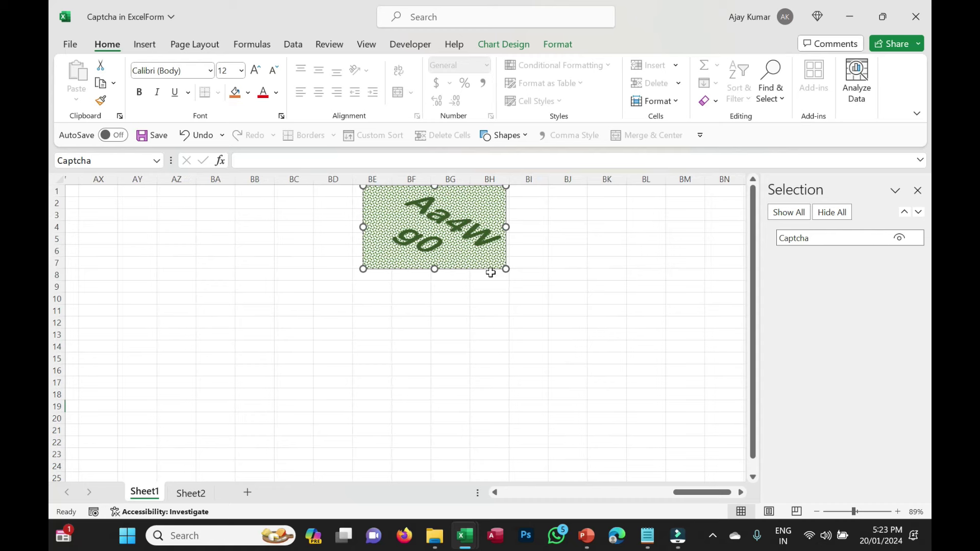
left_click_drag(491, 273, 724, 276)
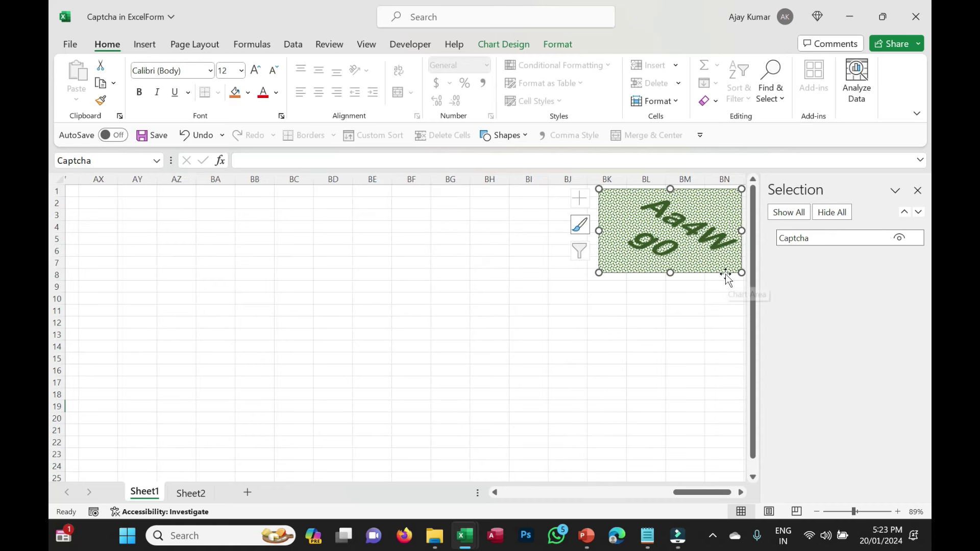